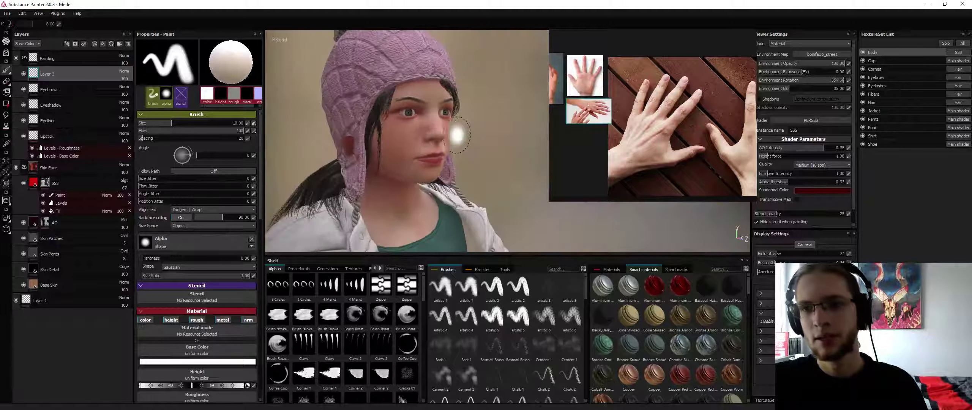
Examine the character from the face down to the jacket and the bare hand in the viewport.
{"action": "right_click_drag", "start_coordinate": [436, 148], "coordinate": [449, 202], "text": "alt"}
{"action": "middle_click_drag", "start_coordinate": [432, 121], "coordinate": [445, 122], "text": "alt"}
{"action": "left_click_drag", "start_coordinate": [445, 121], "coordinate": [499, 97], "text": "alt"}
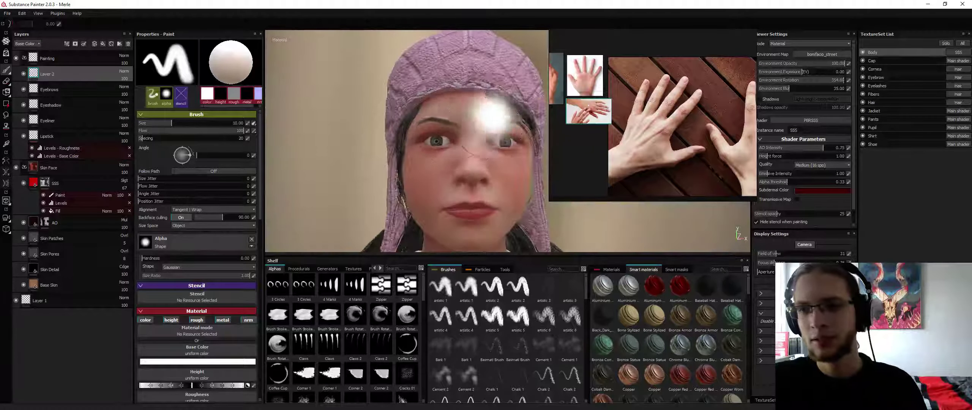
{"action": "scroll", "coordinate": [467, 122], "scroll_direction": "down", "scroll_amount": 5}
{"action": "left_click_drag", "start_coordinate": [466, 122], "coordinate": [472, 142], "text": "alt"}
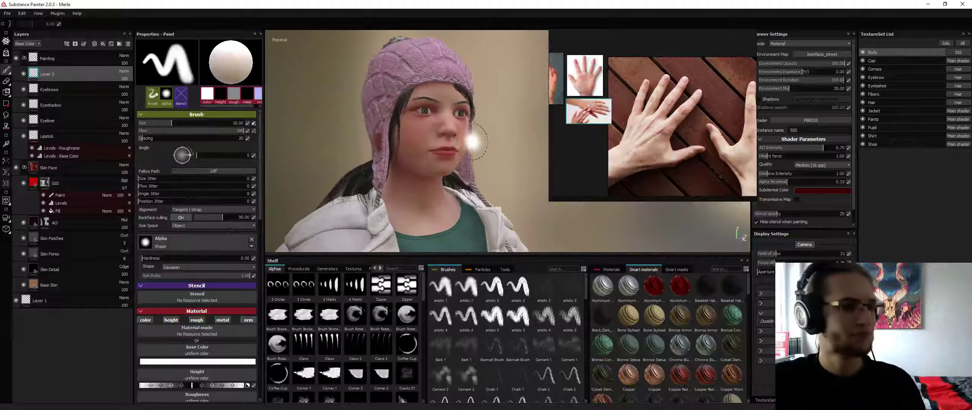
{"action": "middle_click_drag", "start_coordinate": [462, 172], "coordinate": [471, 57], "text": "alt"}
{"action": "scroll", "coordinate": [520, 109], "scroll_direction": "down", "scroll_amount": 5}
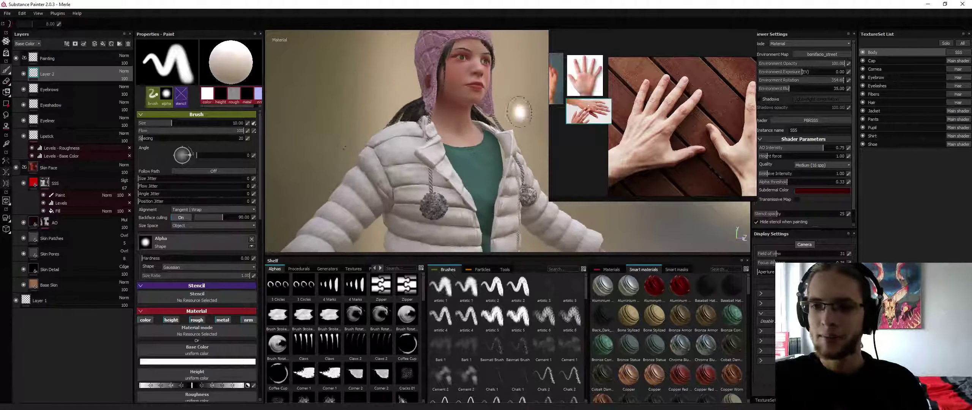
{"action": "middle_click_drag", "start_coordinate": [378, 184], "coordinate": [410, 47], "text": "alt"}
{"action": "left_click_drag", "start_coordinate": [357, 135], "coordinate": [405, 148], "text": "alt"}
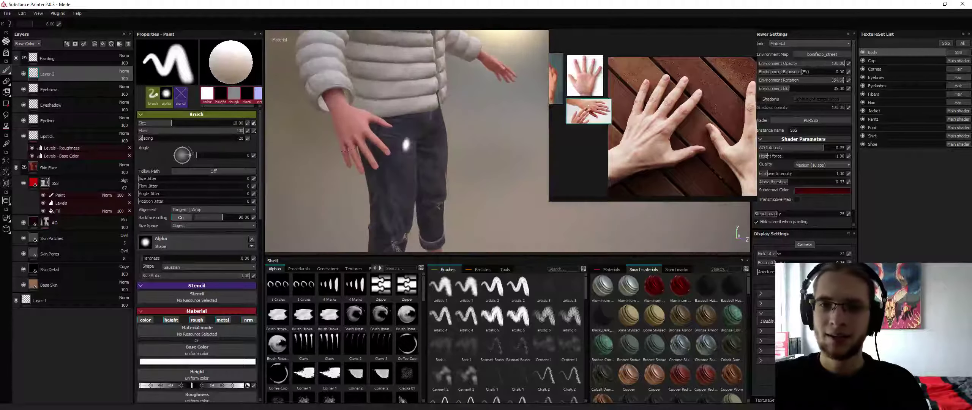
{"action": "middle_click_drag", "start_coordinate": [351, 129], "coordinate": [408, 120], "text": "alt"}
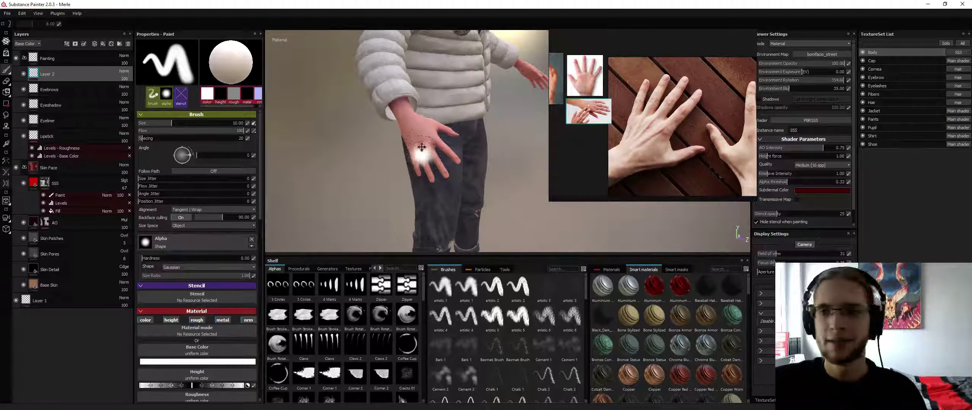
{"action": "scroll", "coordinate": [425, 152], "scroll_direction": "up", "scroll_amount": 4}
{"action": "scroll", "coordinate": [412, 162], "scroll_direction": "down", "scroll_amount": 4}
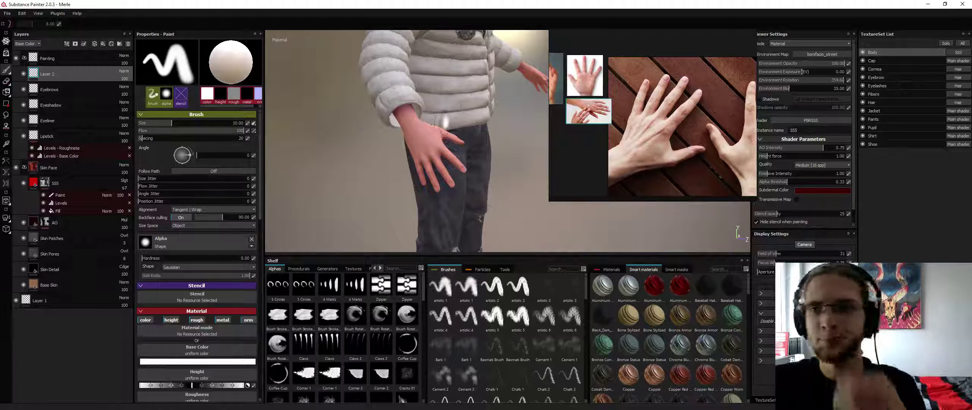
{"action": "middle_click_drag", "start_coordinate": [450, 159], "coordinate": [437, 200], "text": "alt"}
Examine the hand reference photos closely, covering knuckle creases, palm colouring and the skin on the back of the hand.
{"action": "middle_click_drag", "start_coordinate": [633, 116], "coordinate": [628, 101]}
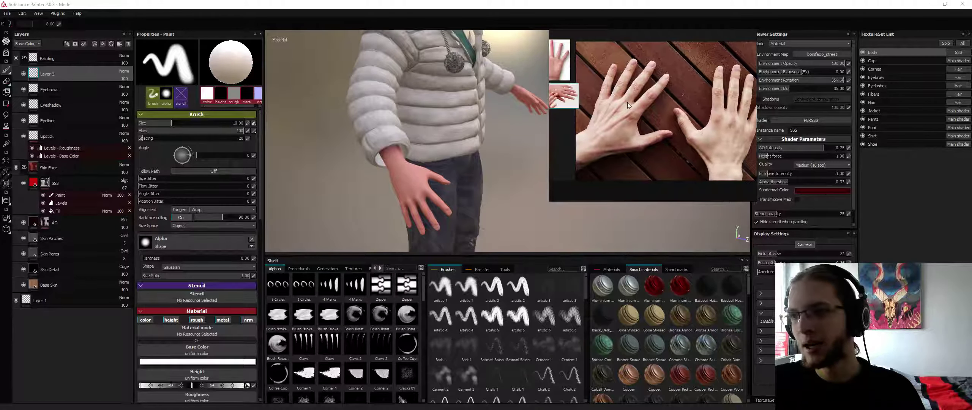
{"action": "right_click_drag", "start_coordinate": [557, 108], "coordinate": [654, 112]}
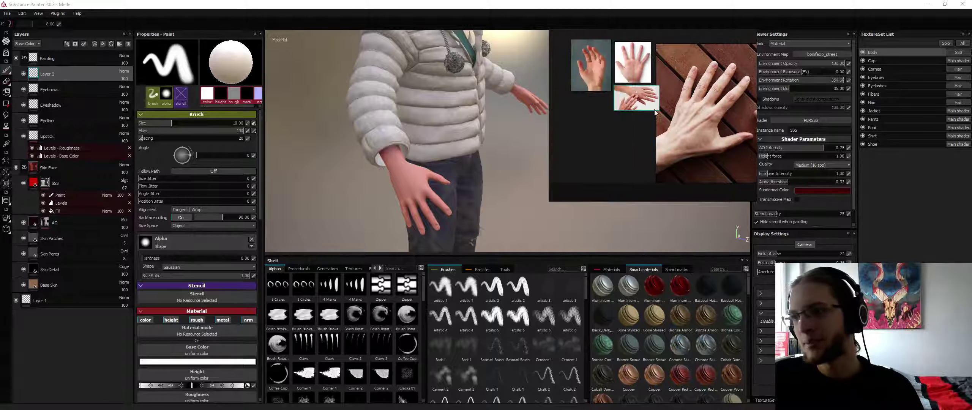
{"action": "middle_click_drag", "start_coordinate": [704, 97], "coordinate": [654, 95]}
{"action": "double_click", "coordinate": [654, 96]}
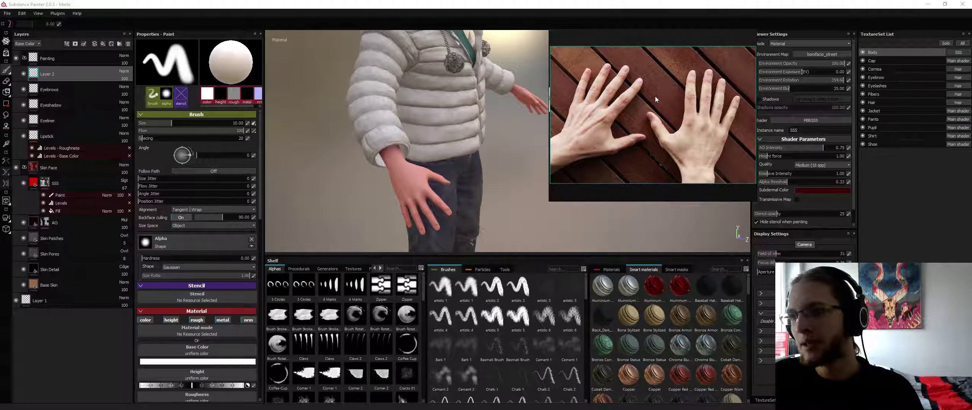
{"action": "scroll", "coordinate": [629, 95], "scroll_direction": "up", "scroll_amount": 3}
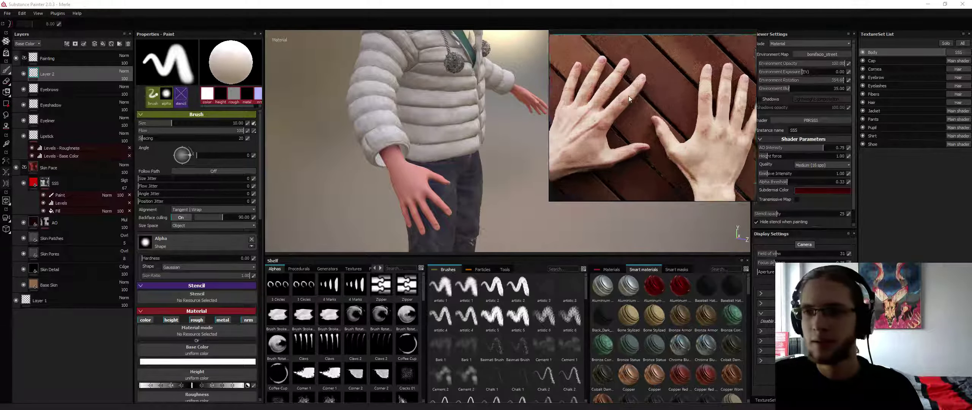
{"action": "scroll", "coordinate": [623, 94], "scroll_direction": "up", "scroll_amount": 4}
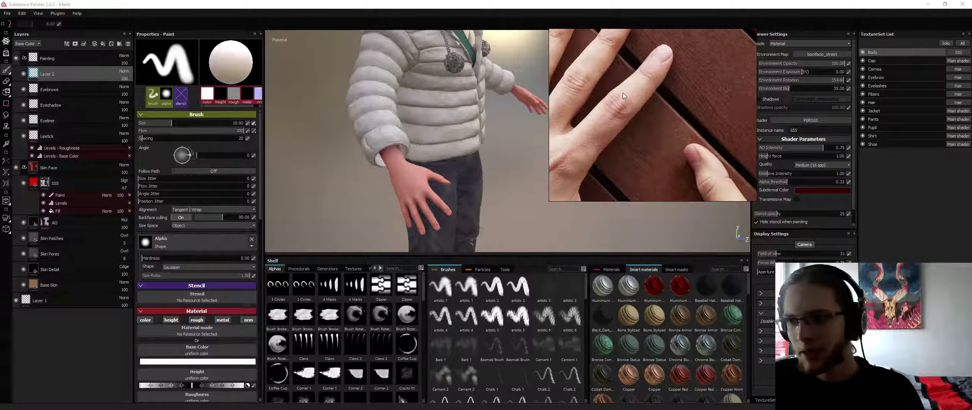
{"action": "scroll", "coordinate": [639, 112], "scroll_direction": "down", "scroll_amount": 4}
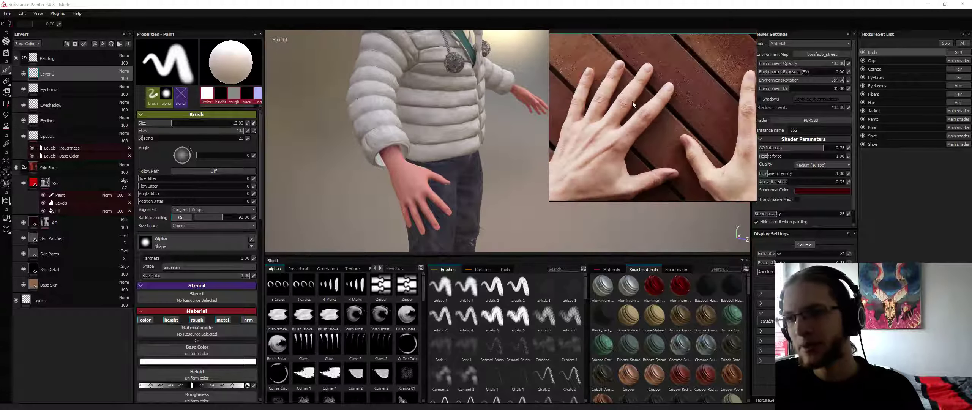
{"action": "scroll", "coordinate": [633, 104], "scroll_direction": "up", "scroll_amount": 3}
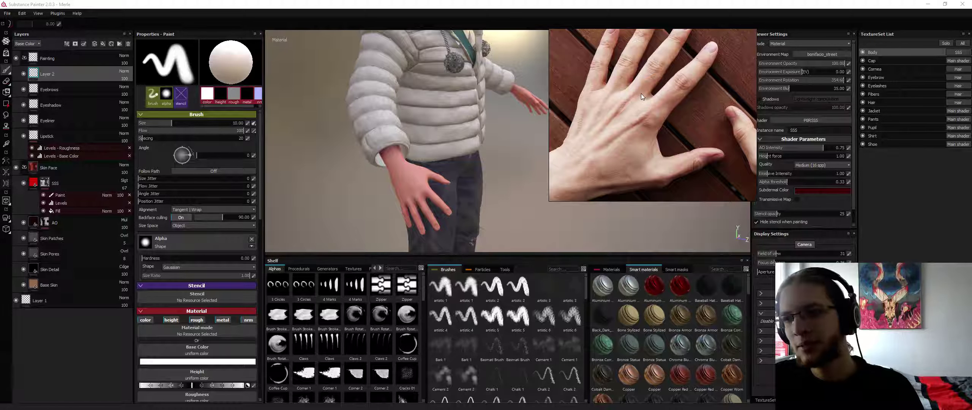
{"action": "scroll", "coordinate": [642, 93], "scroll_direction": "up", "scroll_amount": 5}
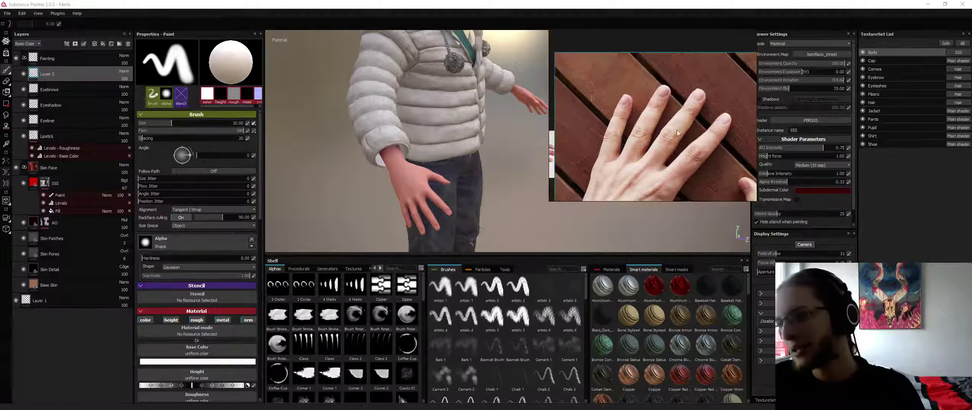
{"action": "scroll", "coordinate": [697, 146], "scroll_direction": "down", "scroll_amount": 5}
{"action": "middle_click_drag", "start_coordinate": [642, 131], "coordinate": [697, 108]}
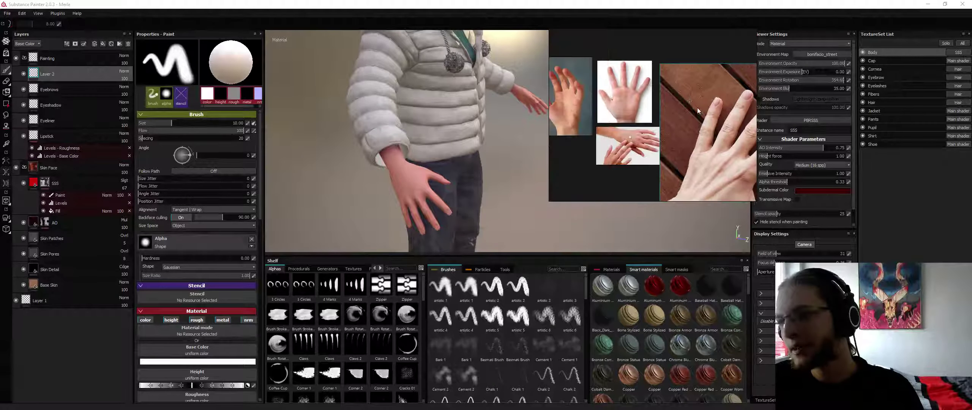
{"action": "scroll", "coordinate": [612, 98], "scroll_direction": "up", "scroll_amount": 4}
{"action": "scroll", "coordinate": [611, 92], "scroll_direction": "up", "scroll_amount": 3}
{"action": "middle_click_drag", "start_coordinate": [618, 94], "coordinate": [651, 146]}
{"action": "scroll", "coordinate": [665, 113], "scroll_direction": "down", "scroll_amount": 4}
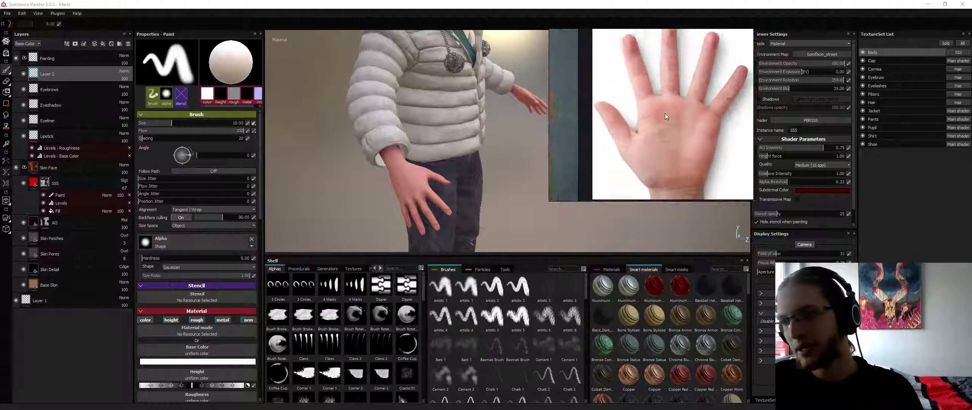
{"action": "middle_click_drag", "start_coordinate": [683, 101], "coordinate": [686, 36]}
{"action": "scroll", "coordinate": [691, 87], "scroll_direction": "up", "scroll_amount": 2}
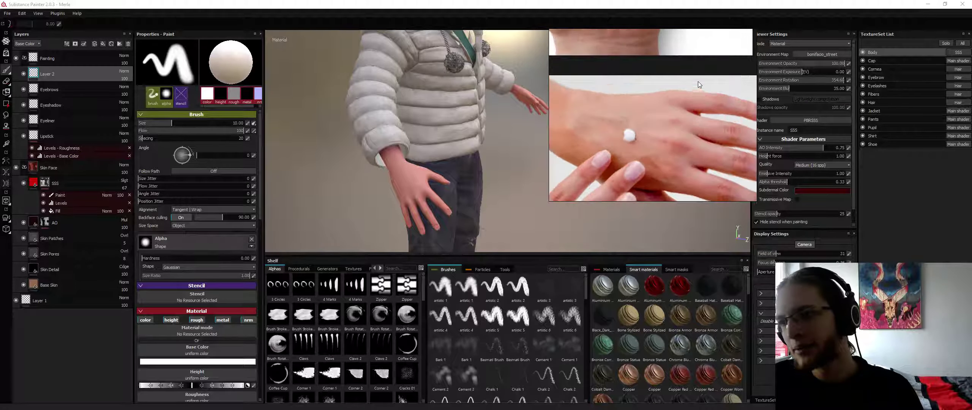
{"action": "scroll", "coordinate": [649, 129], "scroll_direction": "down", "scroll_amount": 2}
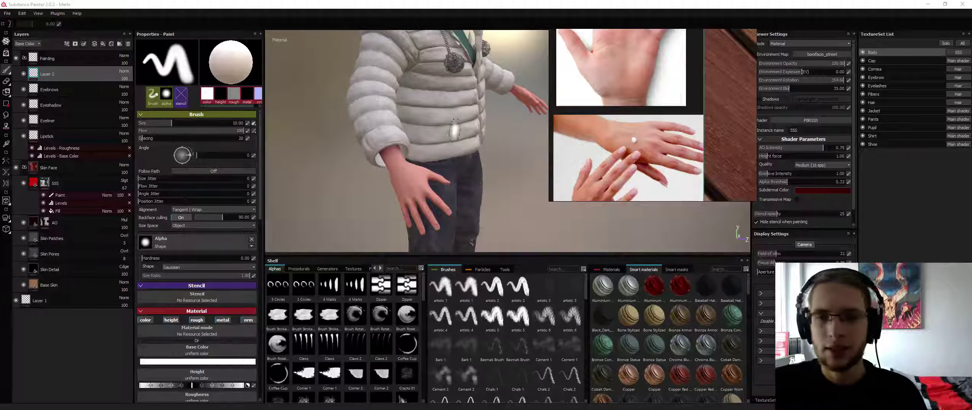
Rename Layer 2 in the Painting group to Wrinkles.
{"action": "scroll", "coordinate": [454, 129], "scroll_direction": "up", "scroll_amount": 6}
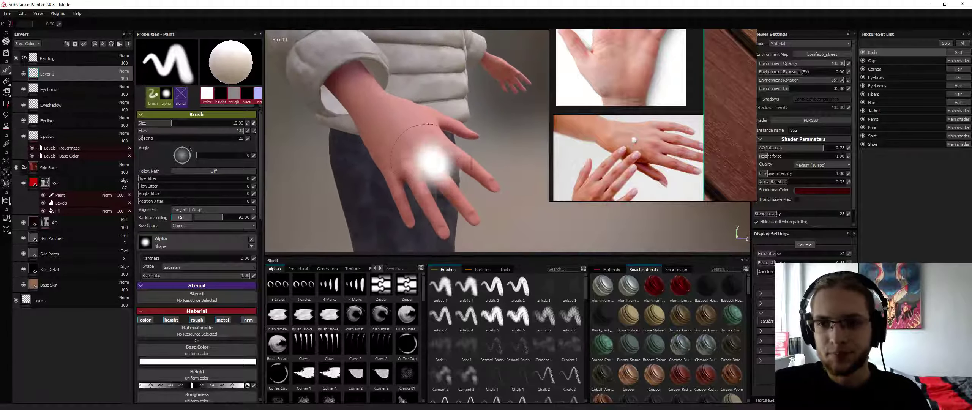
{"action": "left_click_drag", "start_coordinate": [429, 147], "coordinate": [450, 161], "text": "alt"}
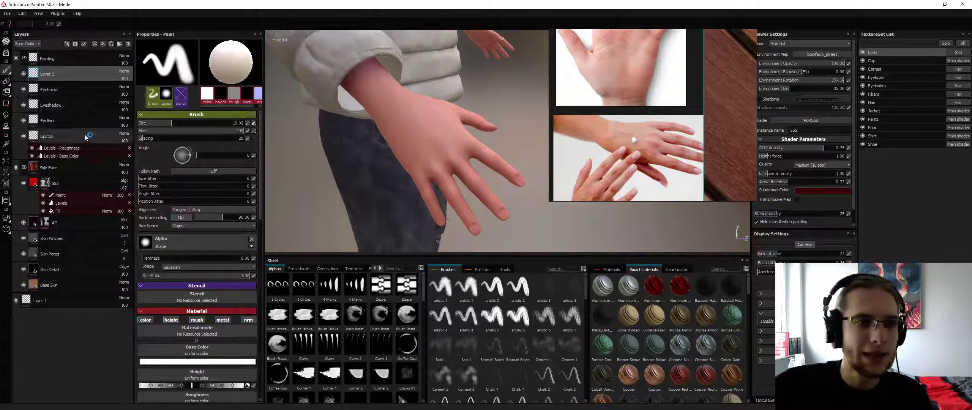
{"action": "left_click", "coordinate": [78, 58]}
{"action": "left_click", "coordinate": [73, 69]}
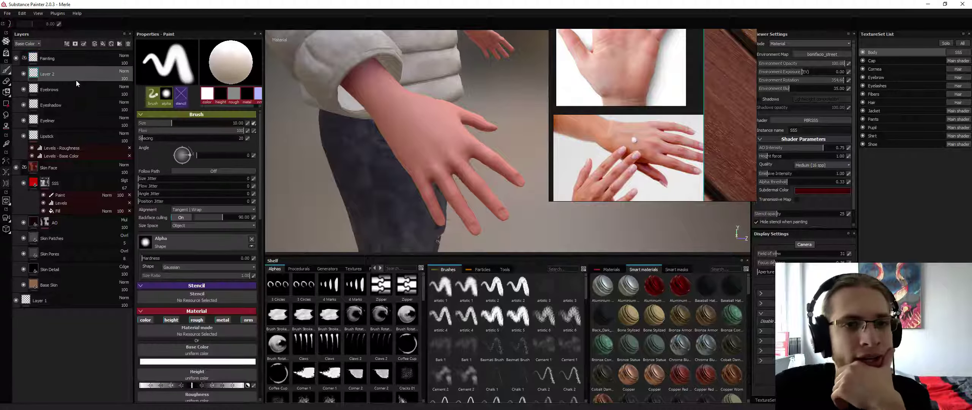
{"action": "scroll", "coordinate": [433, 63], "scroll_direction": "down", "scroll_amount": 3}
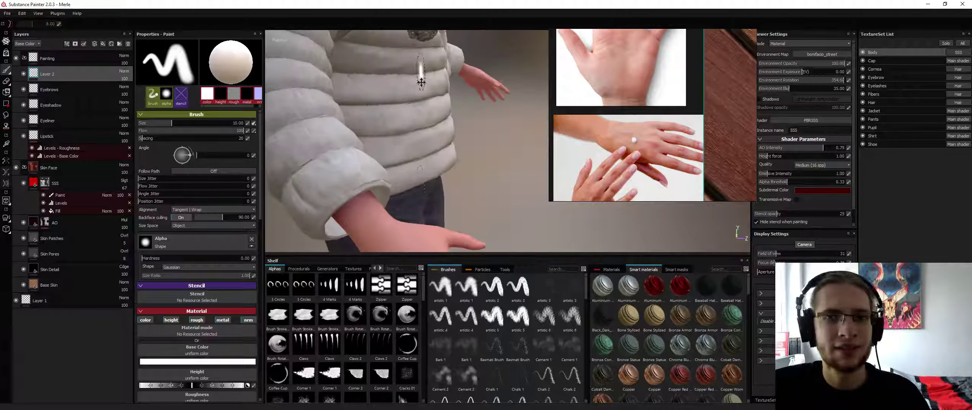
{"action": "middle_click_drag", "start_coordinate": [421, 76], "coordinate": [452, 118], "text": "alt"}
{"action": "middle_click_drag", "start_coordinate": [423, 57], "coordinate": [423, 152], "text": "alt"}
{"action": "scroll", "coordinate": [423, 76], "scroll_direction": "up", "scroll_amount": 2}
{"action": "middle_click_drag", "start_coordinate": [423, 76], "coordinate": [429, 182], "text": "alt"}
{"action": "left_click_drag", "start_coordinate": [425, 216], "coordinate": [273, 144], "text": "alt"}
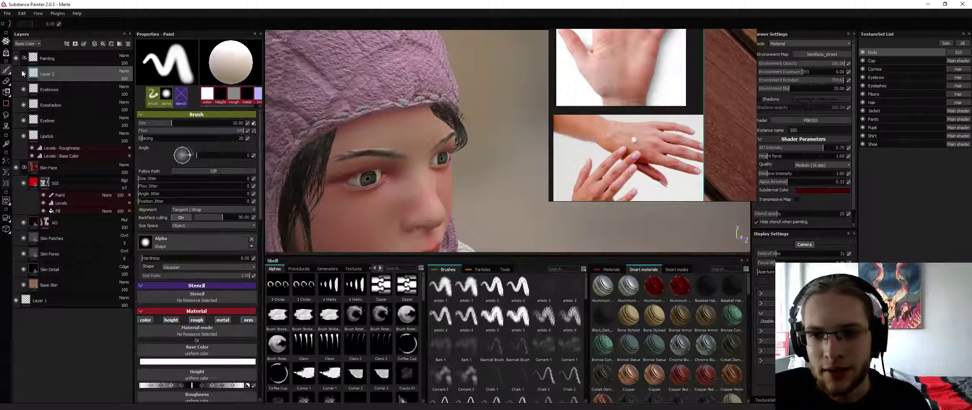
{"action": "type", "text": "Wrinkles"}
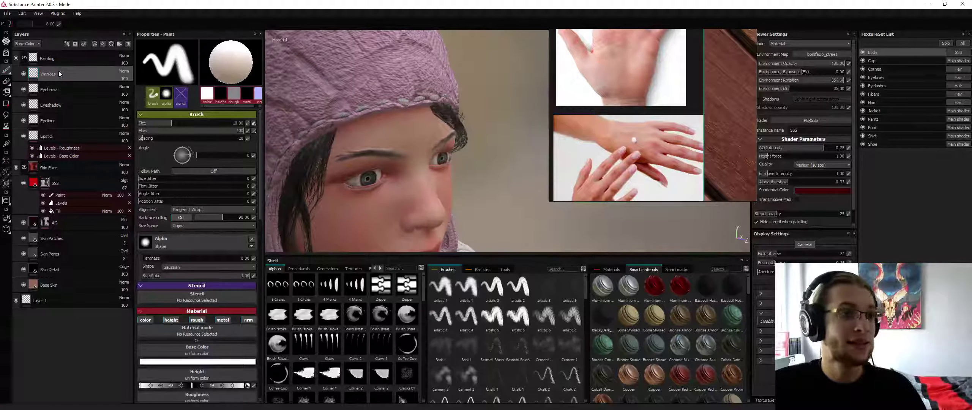
Set the brush size to 0.10 and flow to 12 for the hand, with the metal channel turned off.
{"action": "mouse_move", "coordinate": [464, 171]}
{"action": "middle_mouse_down", "text": "alt"}
{"action": "mouse_move", "coordinate": [444, 137]}
{"action": "mouse_move", "coordinate": [460, 82]}
{"action": "middle_mouse_up", "text": "alt"}
{"action": "scroll", "coordinate": [464, 163], "scroll_direction": "down", "scroll_amount": 5}
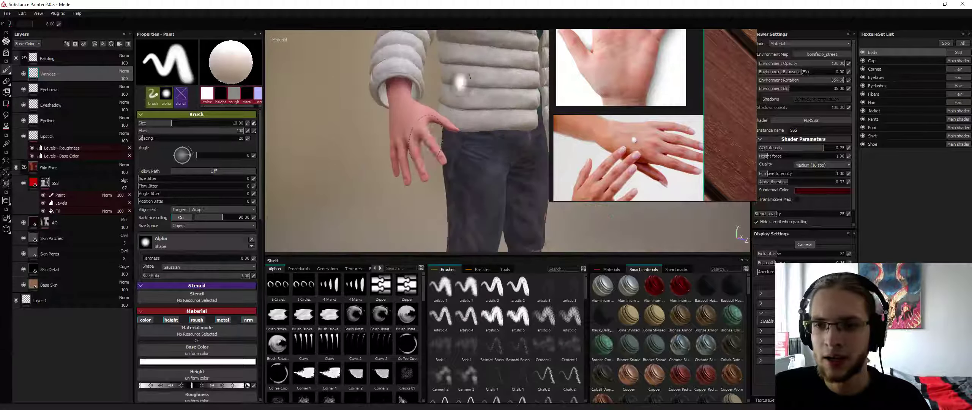
{"action": "left_click_drag", "start_coordinate": [425, 141], "coordinate": [456, 130], "text": "alt"}
{"action": "scroll", "coordinate": [419, 141], "scroll_direction": "up", "scroll_amount": 4}
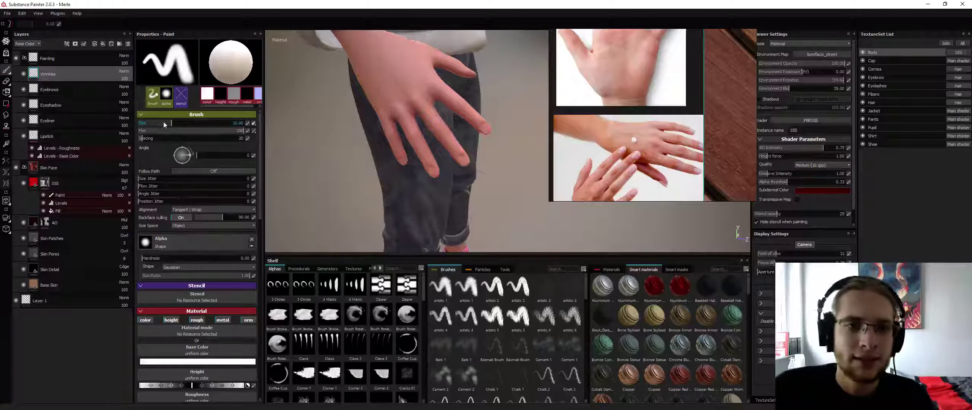
{"action": "left_click_drag", "start_coordinate": [171, 123], "coordinate": [139, 125]}
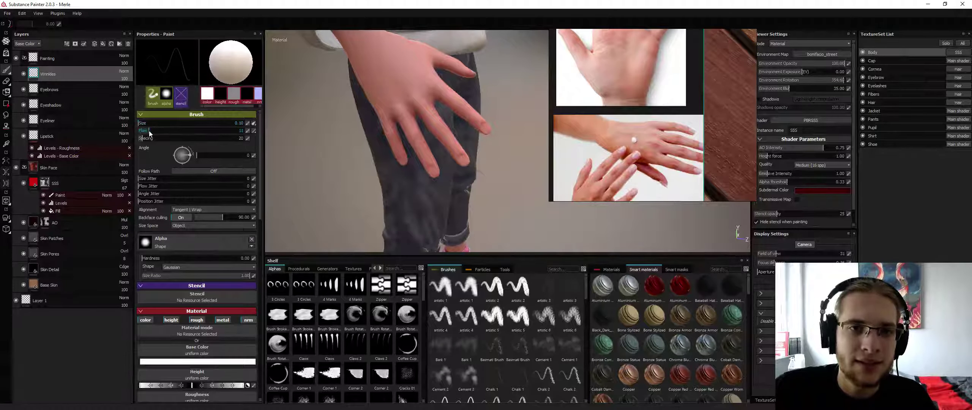
{"action": "middle_click_drag", "start_coordinate": [399, 76], "coordinate": [417, 118], "text": "alt"}
{"action": "scroll", "coordinate": [422, 119], "scroll_direction": "up", "scroll_amount": 2}
{"action": "key", "text": "alt+q"}
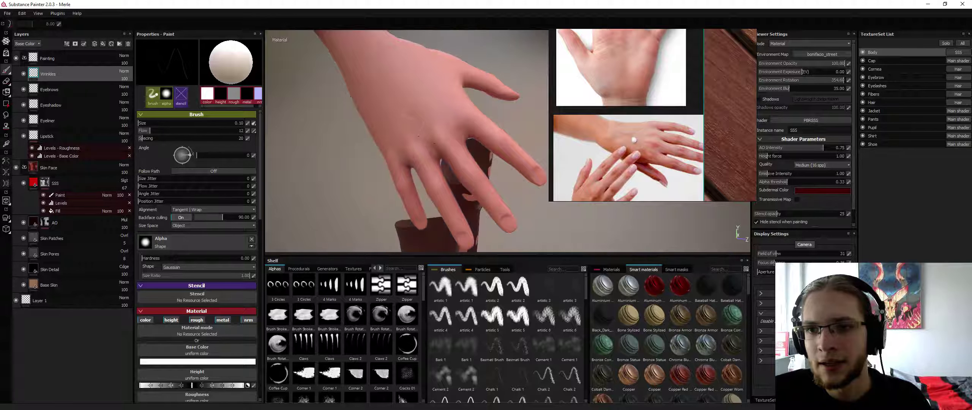
{"action": "key", "text": "alt+q"}
{"action": "left_click_drag", "start_coordinate": [412, 118], "coordinate": [429, 117], "text": "alt"}
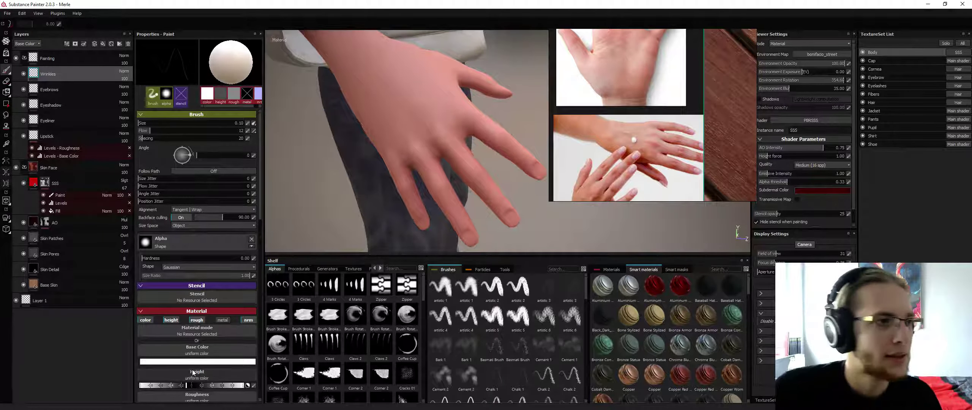
Compare the hand reference photos again, focusing on the skin tone and creases on the back of the hand.
{"action": "middle_click_drag", "start_coordinate": [636, 69], "coordinate": [638, 106]}
{"action": "scroll", "coordinate": [632, 104], "scroll_direction": "up", "scroll_amount": 2}
{"action": "scroll", "coordinate": [678, 135], "scroll_direction": "down", "scroll_amount": 5}
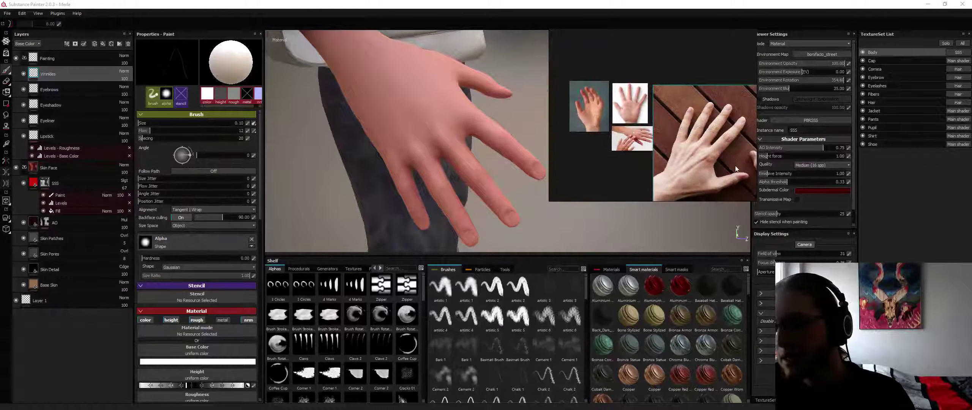
{"action": "scroll", "coordinate": [691, 156], "scroll_direction": "up", "scroll_amount": 5}
{"action": "middle_click_drag", "start_coordinate": [691, 157], "coordinate": [735, 186]}
{"action": "scroll", "coordinate": [736, 185], "scroll_direction": "down", "scroll_amount": 2}
{"action": "scroll", "coordinate": [609, 139], "scroll_direction": "up", "scroll_amount": 3}
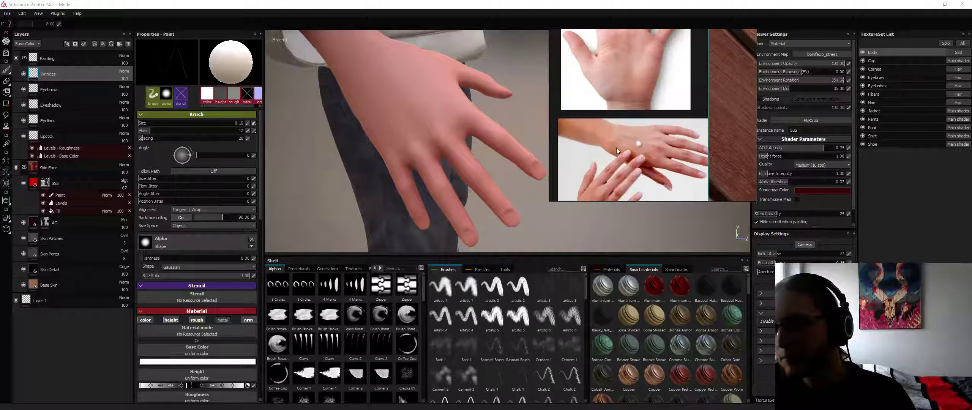
{"action": "scroll", "coordinate": [662, 137], "scroll_direction": "up", "scroll_amount": 2}
{"action": "scroll", "coordinate": [661, 136], "scroll_direction": "down", "scroll_amount": 1}
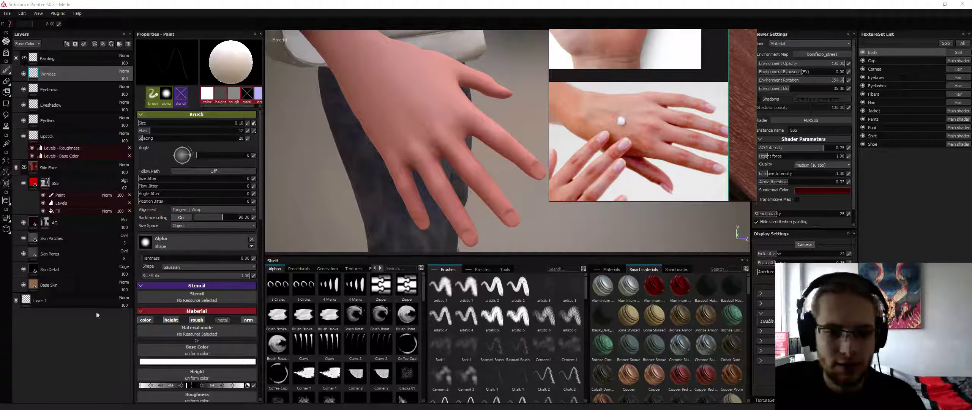
Set the brush's base color to a muted reddish skin tone sampled with the color picker.
{"action": "left_click", "coordinate": [220, 361]}
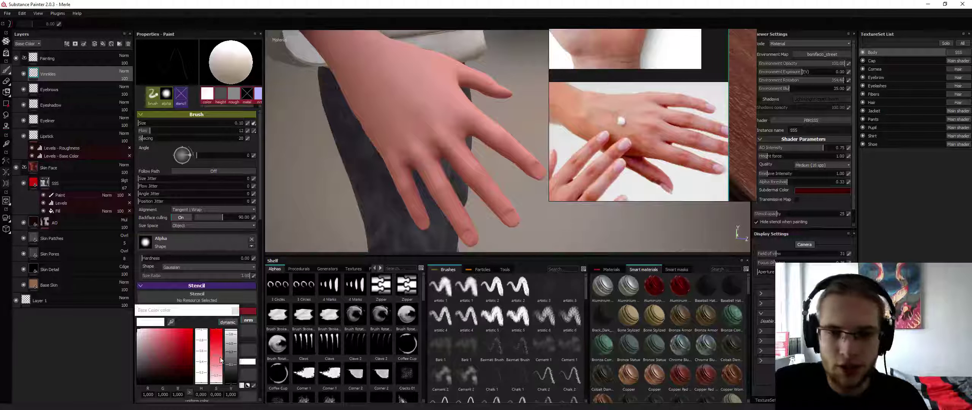
{"action": "left_click", "coordinate": [170, 322]}
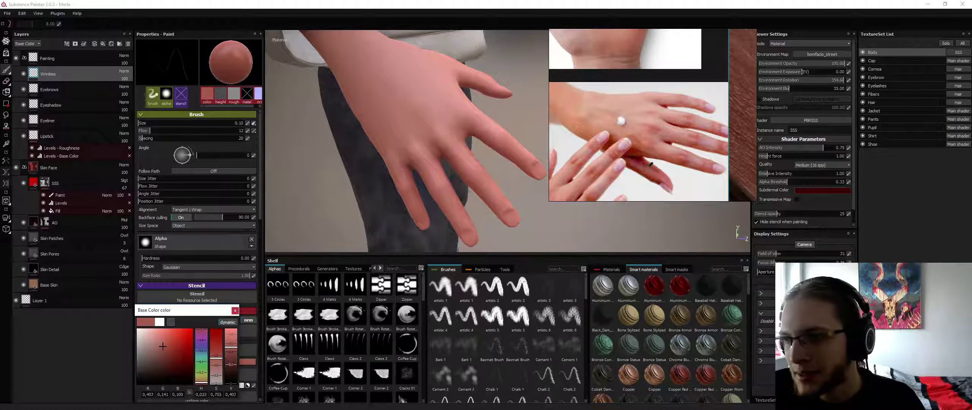
{"action": "left_click", "coordinate": [235, 311]}
{"action": "scroll", "coordinate": [191, 255], "scroll_direction": "down", "scroll_amount": 5}
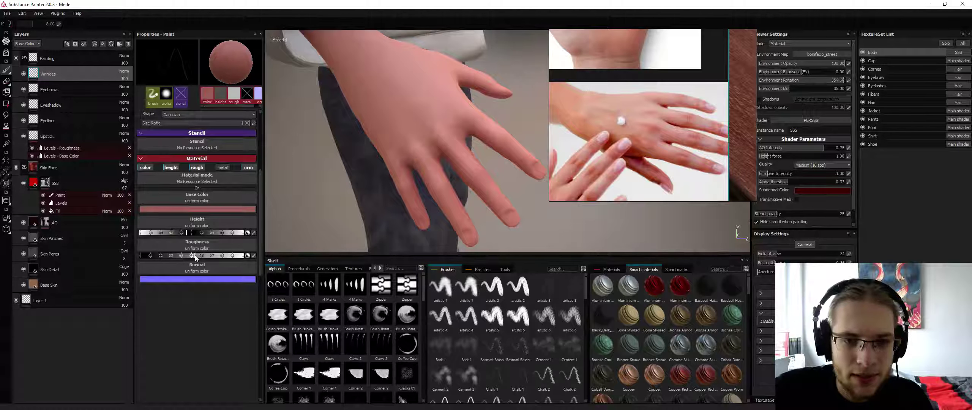
Change the brush's base color to a saturated dark red with RGB 0.574, 0.008, 0.008.
{"action": "left_click_drag", "start_coordinate": [422, 171], "coordinate": [425, 154], "text": "alt"}
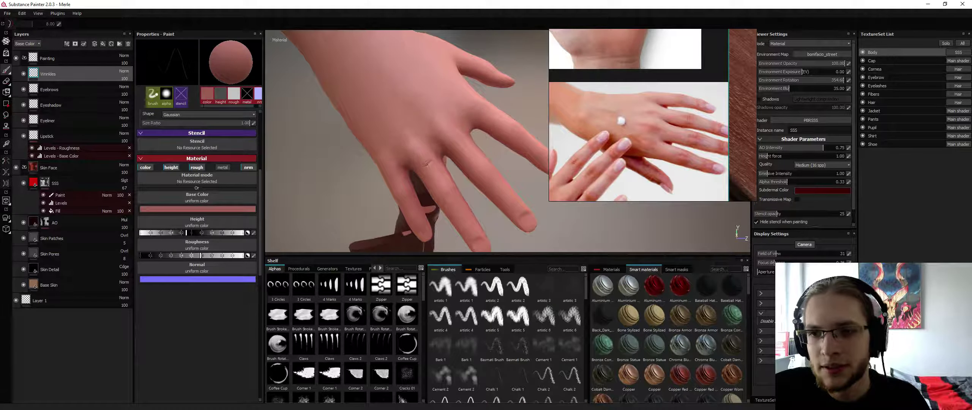
{"action": "left_click", "coordinate": [197, 209]}
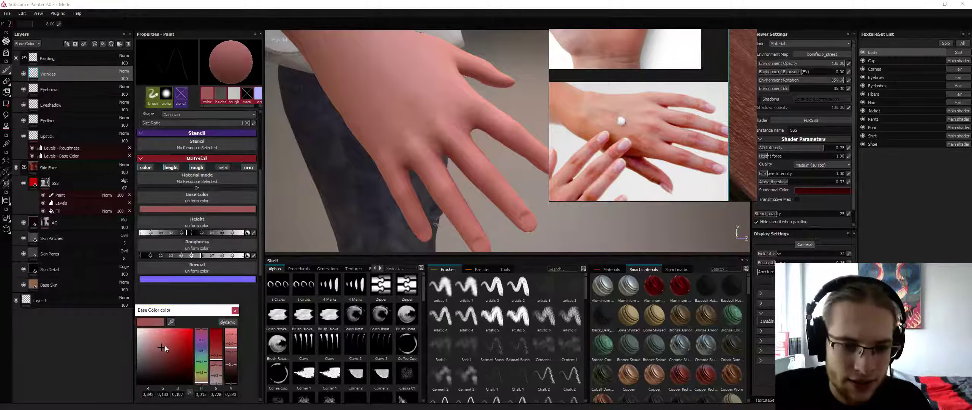
{"action": "left_click_drag", "start_coordinate": [165, 347], "coordinate": [167, 344]}
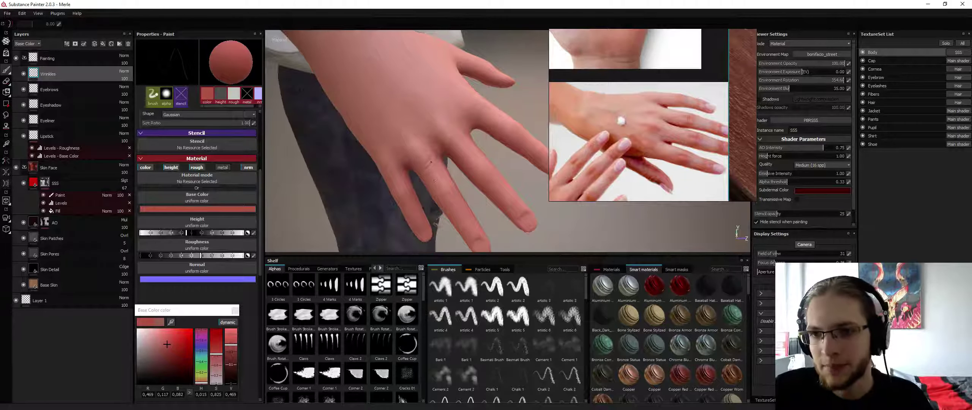
{"action": "left_click_drag", "start_coordinate": [432, 121], "coordinate": [413, 147], "text": "alt"}
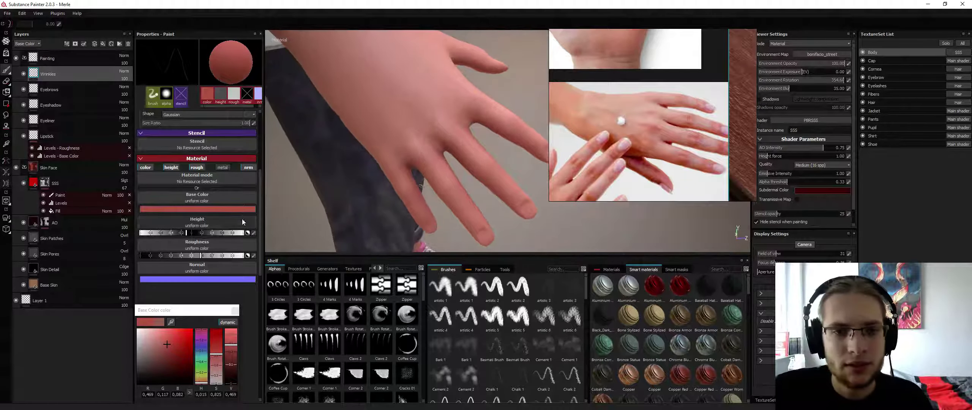
{"action": "left_click_drag", "start_coordinate": [172, 345], "coordinate": [187, 333]}
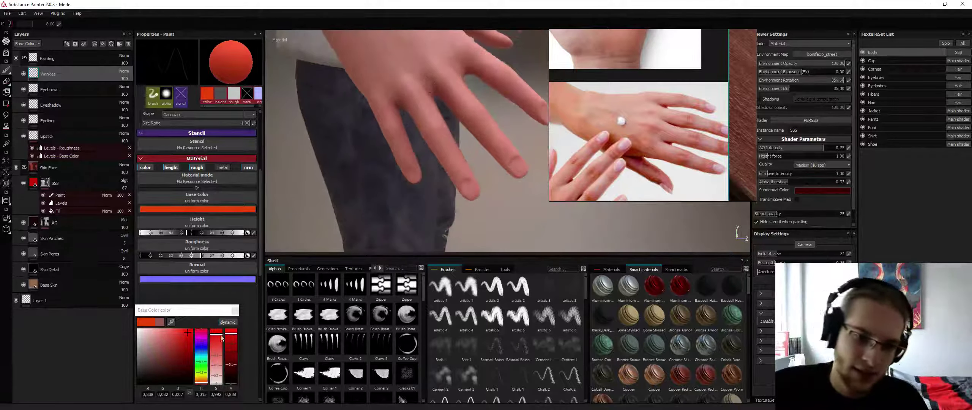
{"action": "left_click", "coordinate": [236, 343]}
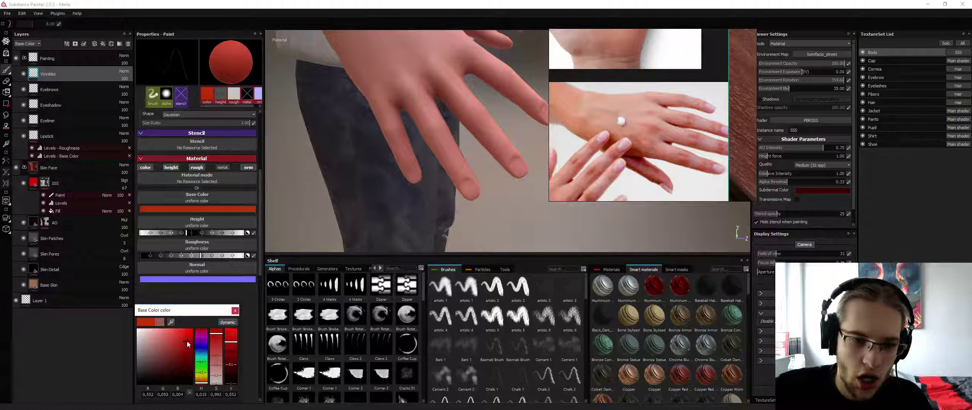
{"action": "left_click", "coordinate": [206, 385]}
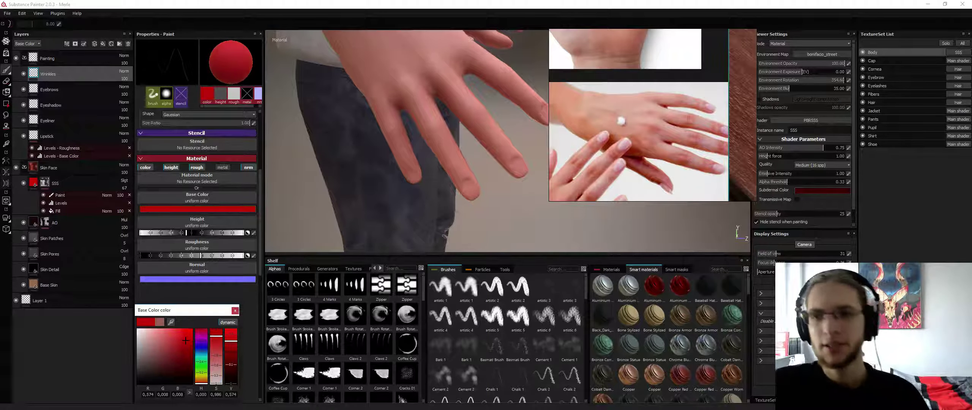
Paint fine red crease strokes across the knuckles and finger joints on the back of the hand.
{"action": "left_click_drag", "start_coordinate": [439, 124], "coordinate": [443, 139]}
{"action": "right_click_drag", "start_coordinate": [438, 146], "coordinate": [398, 112], "text": "alt"}
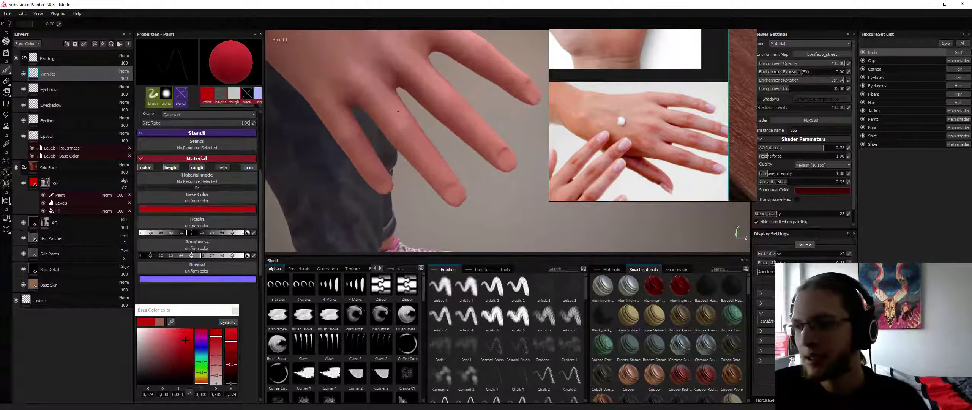
{"action": "mouse_move", "coordinate": [399, 132]}
{"action": "left_mouse_down"}
{"action": "mouse_move", "coordinate": [417, 133]}
{"action": "mouse_move", "coordinate": [407, 139]}
{"action": "mouse_move", "coordinate": [404, 114]}
{"action": "mouse_move", "coordinate": [351, 78]}
{"action": "left_mouse_up"}
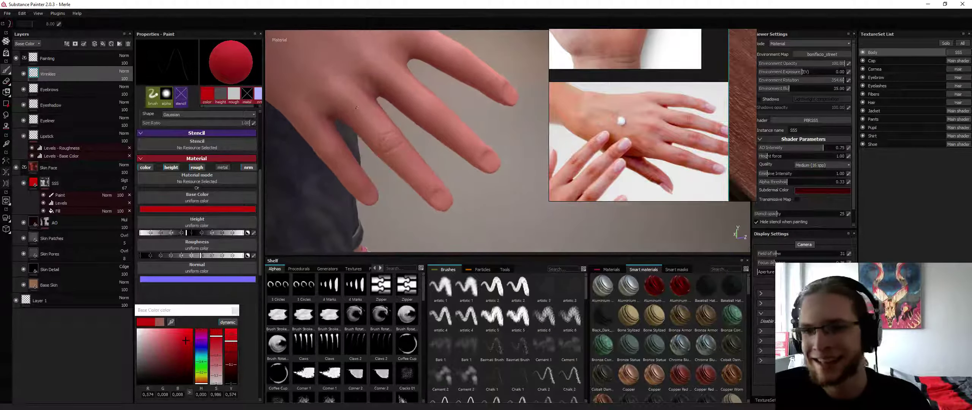
{"action": "middle_click_drag", "start_coordinate": [351, 78], "coordinate": [377, 135], "text": "alt"}
{"action": "mouse_move", "coordinate": [433, 99]}
{"action": "left_mouse_down", "text": "alt"}
{"action": "mouse_move", "coordinate": [386, 123]}
{"action": "mouse_move", "coordinate": [403, 132]}
{"action": "mouse_move", "coordinate": [390, 146]}
{"action": "mouse_move", "coordinate": [417, 135]}
{"action": "mouse_move", "coordinate": [382, 116]}
{"action": "mouse_move", "coordinate": [439, 136]}
{"action": "left_mouse_up", "text": "alt"}
{"action": "left_click_drag", "start_coordinate": [436, 77], "coordinate": [388, 126], "text": "alt"}
{"action": "mouse_move", "coordinate": [436, 171]}
{"action": "left_mouse_down"}
{"action": "mouse_move", "coordinate": [445, 173]}
{"action": "mouse_move", "coordinate": [428, 178]}
{"action": "left_mouse_up"}
{"action": "middle_click_drag", "start_coordinate": [407, 166], "coordinate": [372, 143], "text": "alt"}
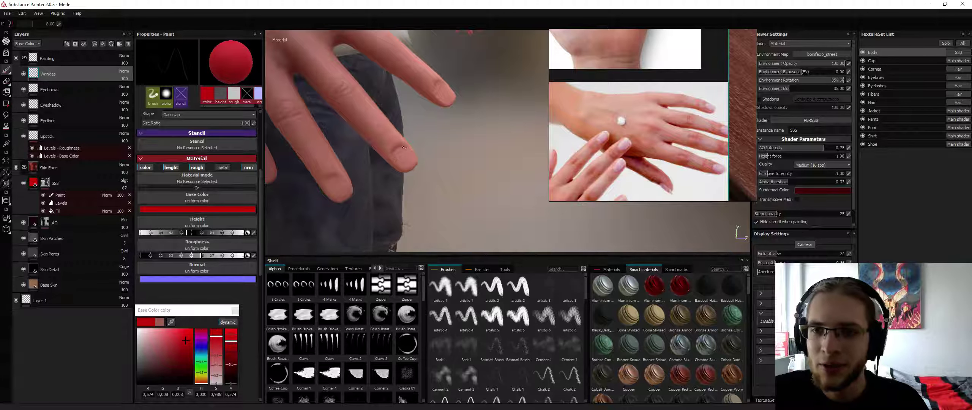
Continue the wrinkle strokes along the backs of the fingers, around the outer joints near the fingertips.
{"action": "left_click_drag", "start_coordinate": [381, 144], "coordinate": [390, 142], "text": "alt"}
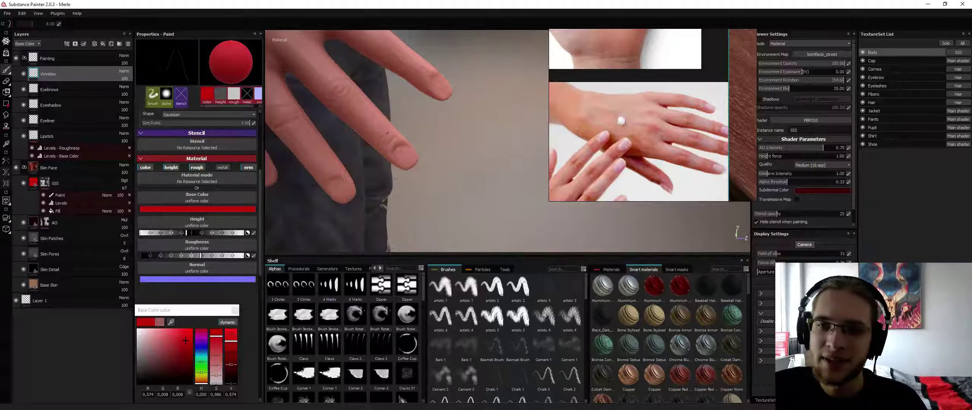
{"action": "left_click_drag", "start_coordinate": [396, 129], "coordinate": [446, 136], "text": "alt"}
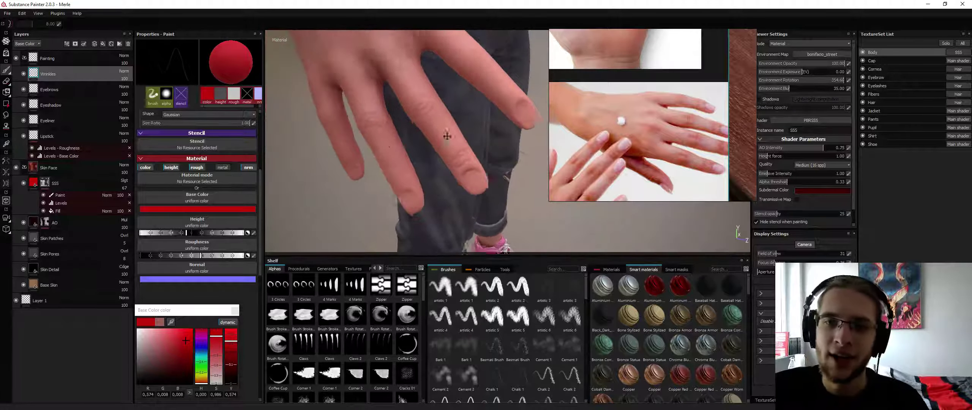
{"action": "right_click_drag", "start_coordinate": [447, 135], "coordinate": [427, 206], "text": "alt"}
{"action": "middle_click_drag", "start_coordinate": [426, 95], "coordinate": [378, 144], "text": "alt"}
{"action": "left_click_drag", "start_coordinate": [369, 157], "coordinate": [430, 112], "text": "alt"}
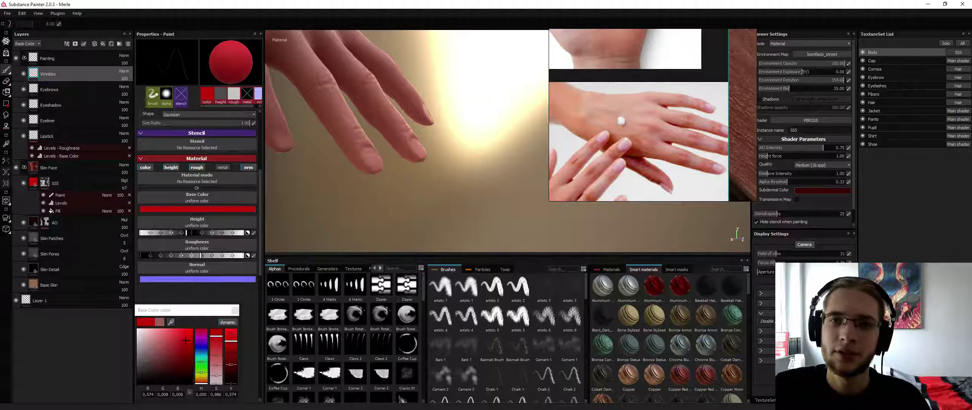
Extend the joint creases around the sides of the fingers, rotating the environment lighting to 39.60 for better visibility.
{"action": "left_click_drag", "start_coordinate": [310, 90], "coordinate": [284, 100], "text": "alt"}
{"action": "middle_click_drag", "start_coordinate": [285, 99], "coordinate": [311, 121], "text": "alt"}
{"action": "right_click_drag", "start_coordinate": [311, 120], "coordinate": [379, 121], "text": "shift"}
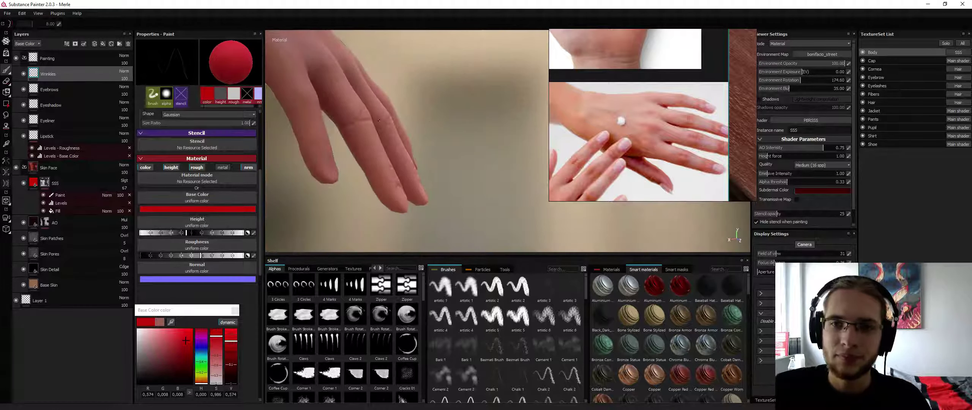
{"action": "left_click_drag", "start_coordinate": [379, 121], "coordinate": [356, 123], "text": "alt"}
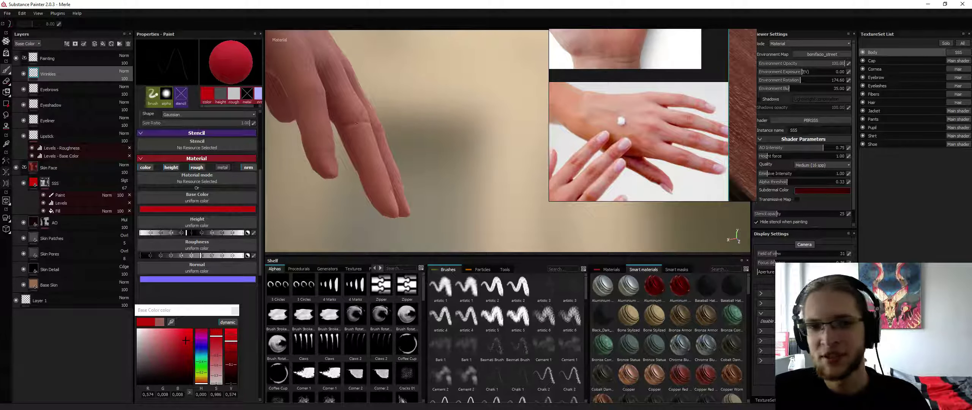
{"action": "left_click_drag", "start_coordinate": [356, 123], "coordinate": [326, 126], "text": "alt"}
{"action": "right_click_drag", "start_coordinate": [337, 114], "coordinate": [388, 116], "text": "shift"}
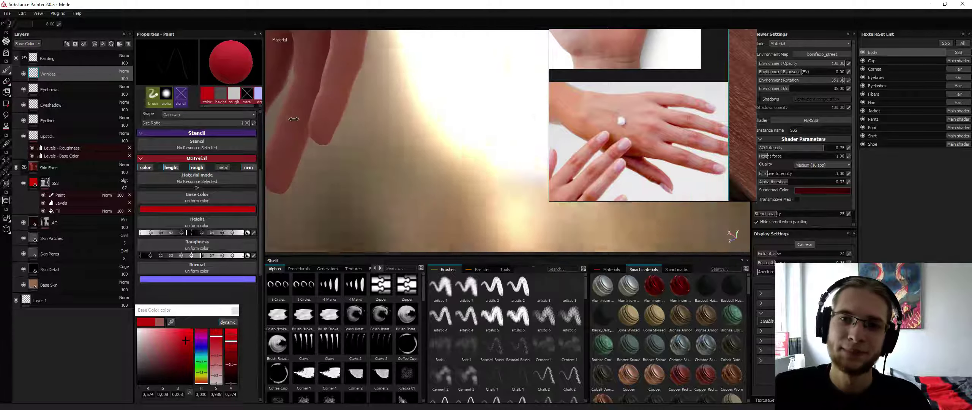
{"action": "left_click_drag", "start_coordinate": [388, 115], "coordinate": [351, 120], "text": "alt"}
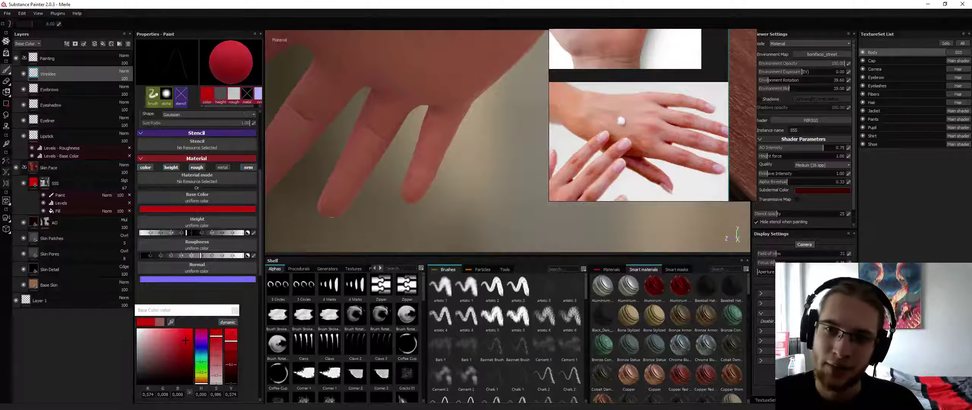
Paint crease lines on the palm side of the hand, at the finger bases and across the finger joints.
{"action": "left_click_drag", "start_coordinate": [388, 113], "coordinate": [391, 98], "text": "alt"}
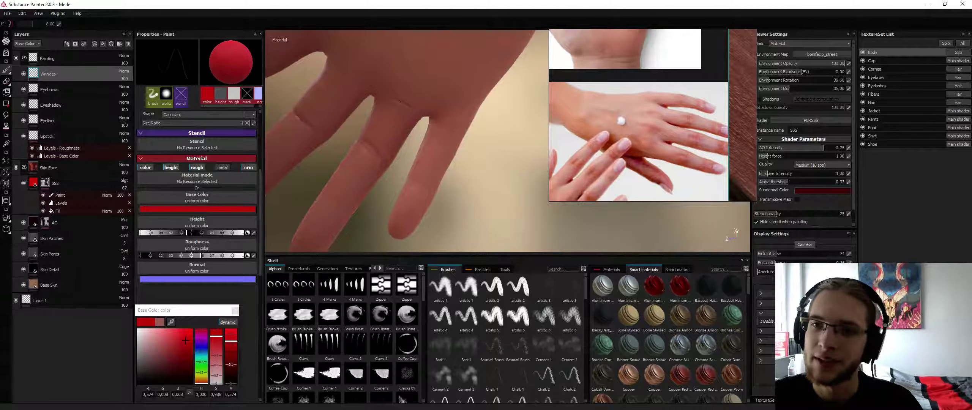
{"action": "left_click_drag", "start_coordinate": [422, 105], "coordinate": [393, 108], "text": "alt"}
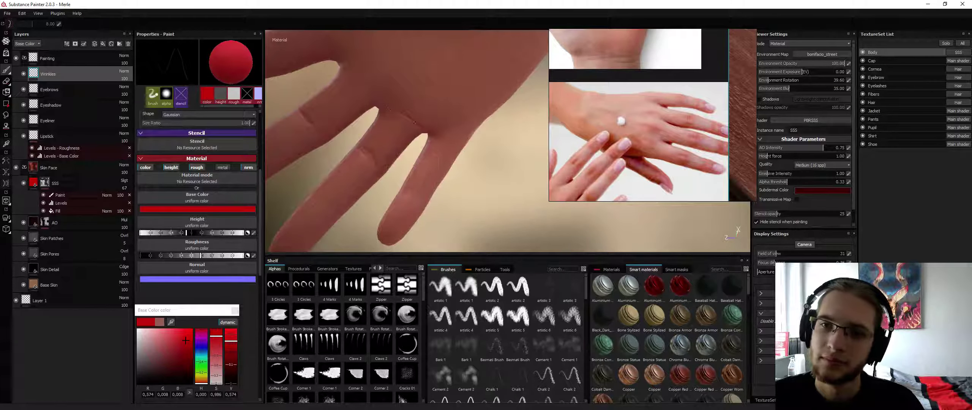
{"action": "left_click_drag", "start_coordinate": [417, 119], "coordinate": [397, 135], "text": "alt"}
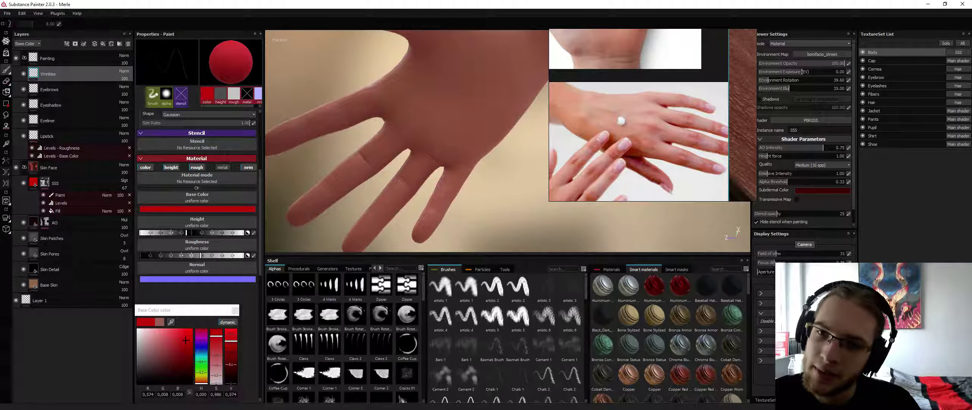
{"action": "left_click_drag", "start_coordinate": [397, 129], "coordinate": [399, 89], "text": "alt"}
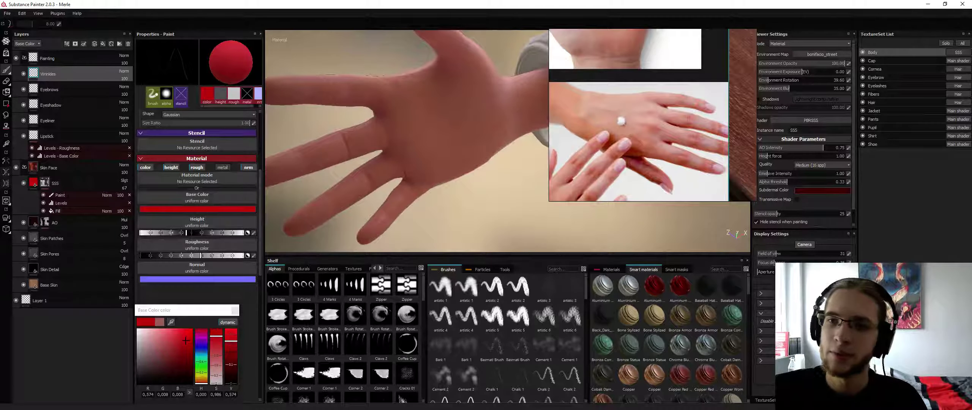
Bring the open-palm reference photo into view and refine the inner finger creases to match it.
{"action": "mouse_move", "coordinate": [596, 49]}
{"action": "middle_mouse_down"}
{"action": "mouse_move", "coordinate": [675, 141]}
{"action": "mouse_move", "coordinate": [668, 196]}
{"action": "middle_mouse_up"}
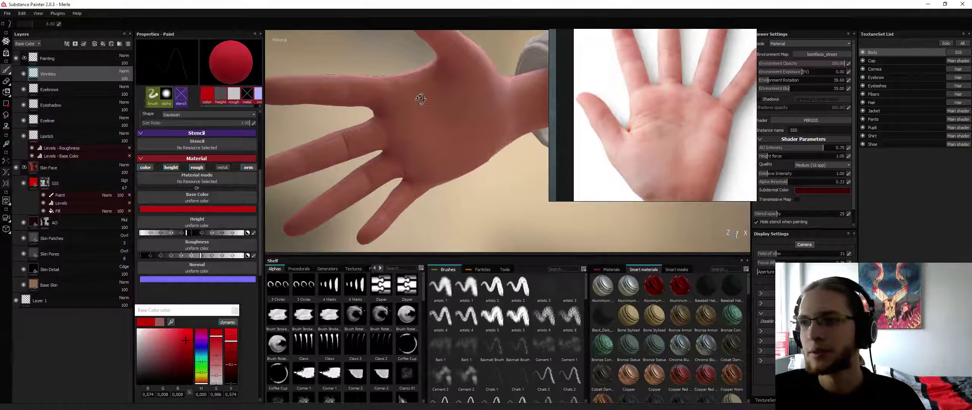
{"action": "mouse_move", "coordinate": [420, 98]}
{"action": "left_mouse_down", "text": "alt"}
{"action": "mouse_move", "coordinate": [395, 95]}
{"action": "mouse_move", "coordinate": [417, 100]}
{"action": "left_mouse_up", "text": "alt"}
{"action": "middle_click_drag", "start_coordinate": [417, 99], "coordinate": [353, 141], "text": "alt"}
{"action": "left_click_drag", "start_coordinate": [353, 141], "coordinate": [368, 124], "text": "alt"}
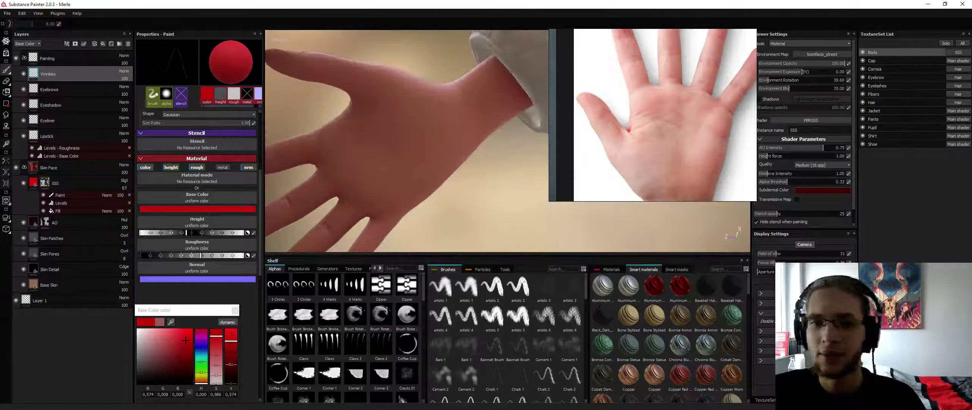
{"action": "left_click_drag", "start_coordinate": [412, 91], "coordinate": [416, 104], "text": "alt"}
{"action": "left_click_drag", "start_coordinate": [399, 170], "coordinate": [392, 161], "text": "alt"}
{"action": "middle_click_drag", "start_coordinate": [392, 161], "coordinate": [419, 131], "text": "alt"}
{"action": "scroll", "coordinate": [419, 132], "scroll_direction": "up", "scroll_amount": 2}
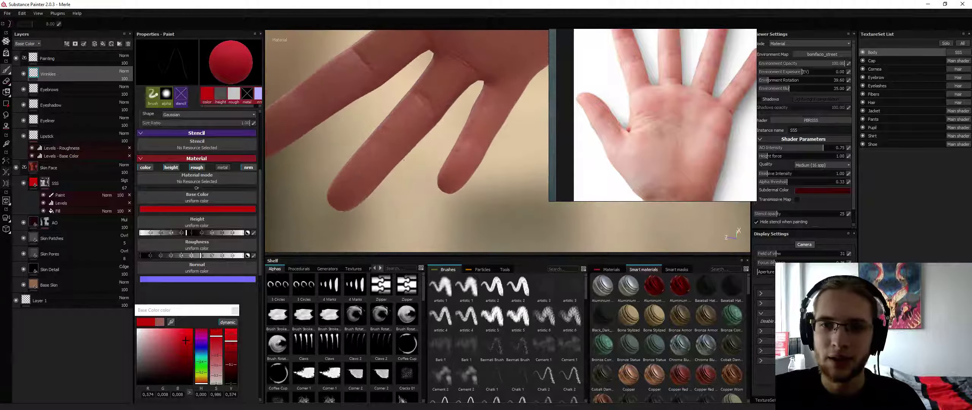
{"action": "left_click_drag", "start_coordinate": [418, 131], "coordinate": [388, 120], "text": "alt"}
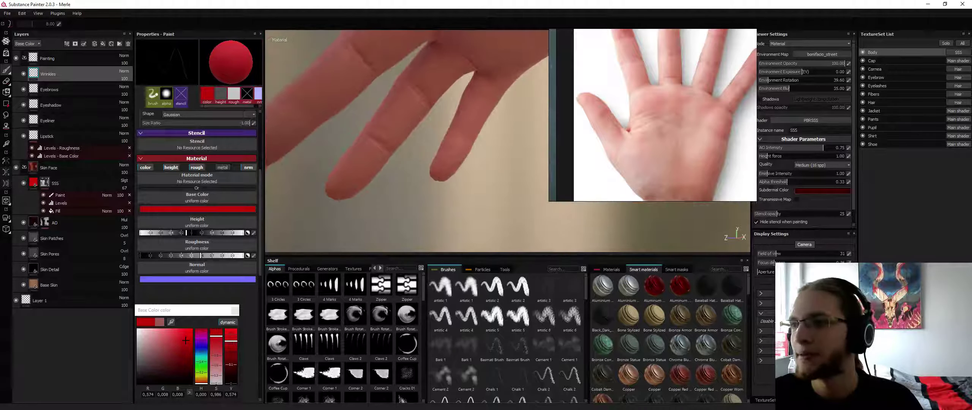
Compare the inner finger creases and palm with the open-palm reference, toggling isolation of the Body texture set.
{"action": "middle_click_drag", "start_coordinate": [633, 54], "coordinate": [622, 104]}
{"action": "left_click_drag", "start_coordinate": [310, 62], "coordinate": [376, 125], "text": "alt"}
{"action": "key", "text": "alt+q"}
{"action": "key", "text": "alt+q"}
{"action": "key", "text": "alt+q"}
{"action": "key", "text": "alt+q"}
{"action": "middle_click_drag", "start_coordinate": [660, 146], "coordinate": [657, 87]}
{"action": "left_click_drag", "start_coordinate": [448, 152], "coordinate": [418, 95], "text": "alt"}
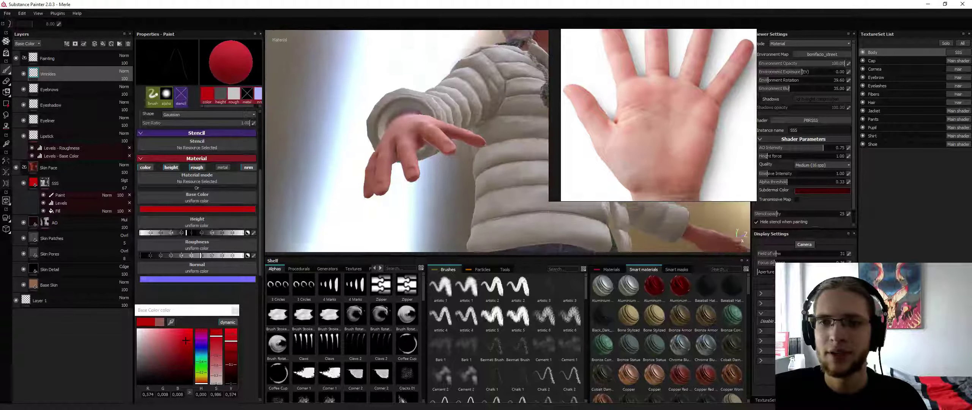
{"action": "left_click_drag", "start_coordinate": [399, 162], "coordinate": [413, 144], "text": "alt"}
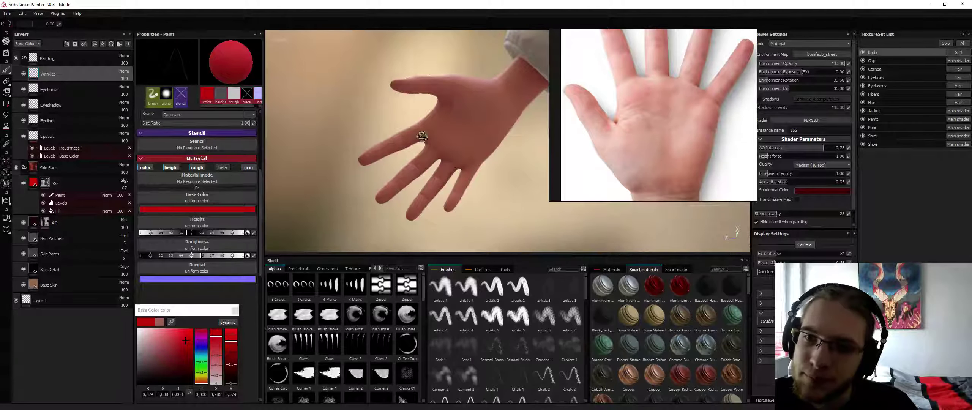
{"action": "left_click_drag", "start_coordinate": [422, 135], "coordinate": [417, 131], "text": "alt"}
{"action": "scroll", "coordinate": [416, 131], "scroll_direction": "up", "scroll_amount": 3}
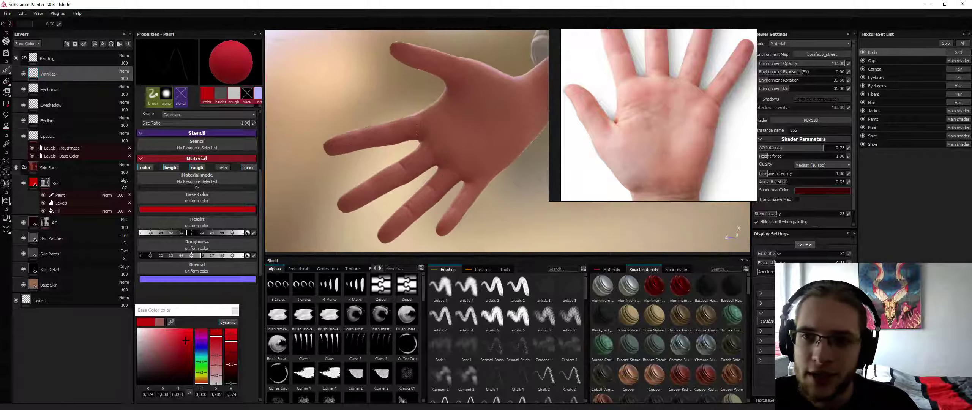
{"action": "left_click_drag", "start_coordinate": [417, 135], "coordinate": [493, 76], "text": "alt"}
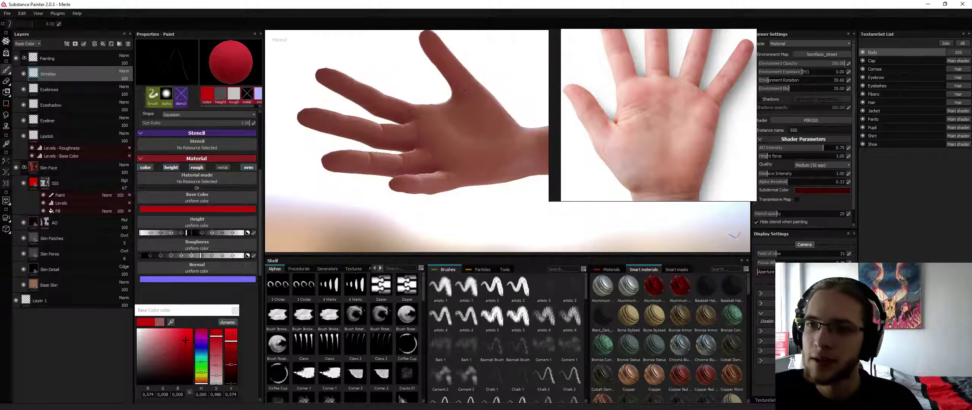
Replace the bonifacio_street environment map with a studio environment map.
{"action": "left_click", "coordinate": [816, 55]}
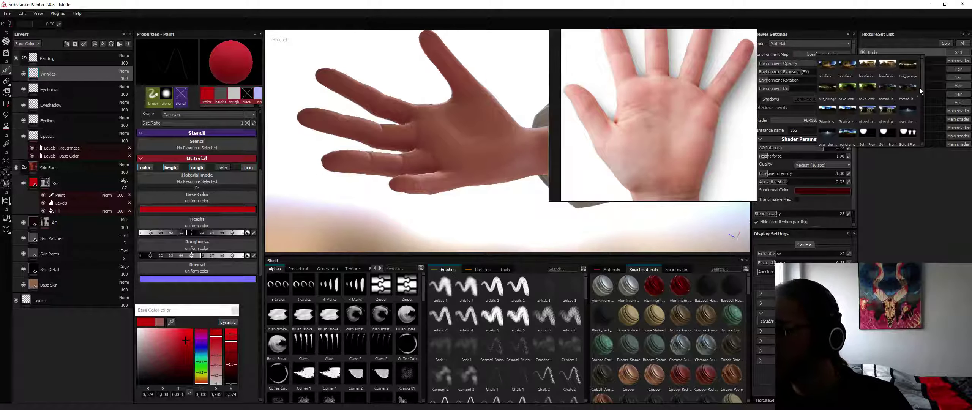
{"action": "left_click_drag", "start_coordinate": [920, 91], "coordinate": [917, 126]}
{"action": "left_click", "coordinate": [887, 107]}
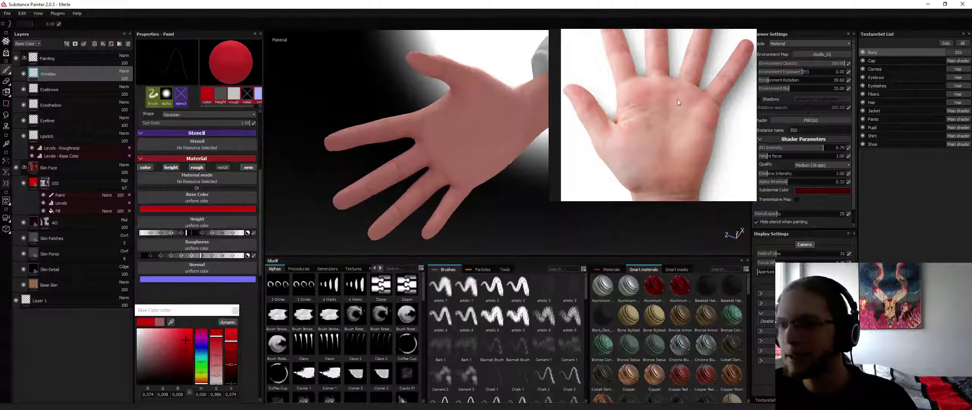
Paint creases at the bases of the index finger and thumb following the palm reference, and review the hands on the whole character.
{"action": "left_click_drag", "start_coordinate": [474, 152], "coordinate": [456, 183], "text": "alt"}
{"action": "right_click_drag", "start_coordinate": [455, 197], "coordinate": [476, 243], "text": "alt"}
{"action": "middle_click_drag", "start_coordinate": [425, 106], "coordinate": [475, 163], "text": "alt"}
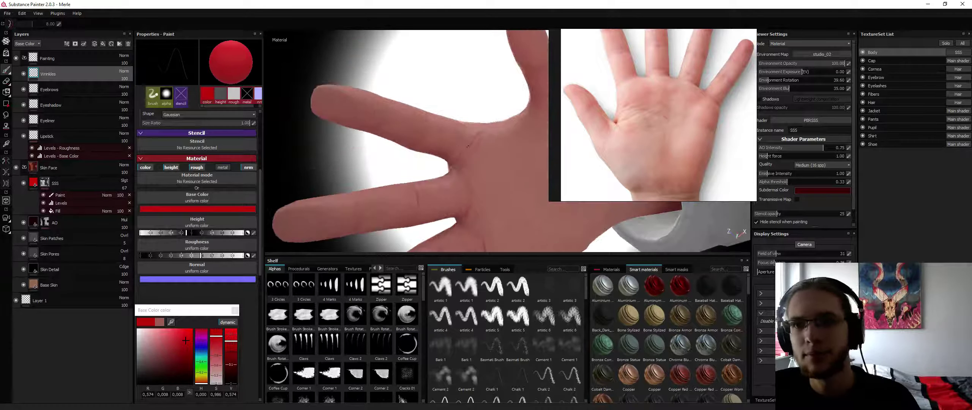
{"action": "mouse_move", "coordinate": [448, 161]}
{"action": "left_mouse_down", "text": "alt"}
{"action": "mouse_move", "coordinate": [464, 165]}
{"action": "mouse_move", "coordinate": [430, 141]}
{"action": "mouse_move", "coordinate": [583, 130]}
{"action": "left_mouse_up", "text": "alt"}
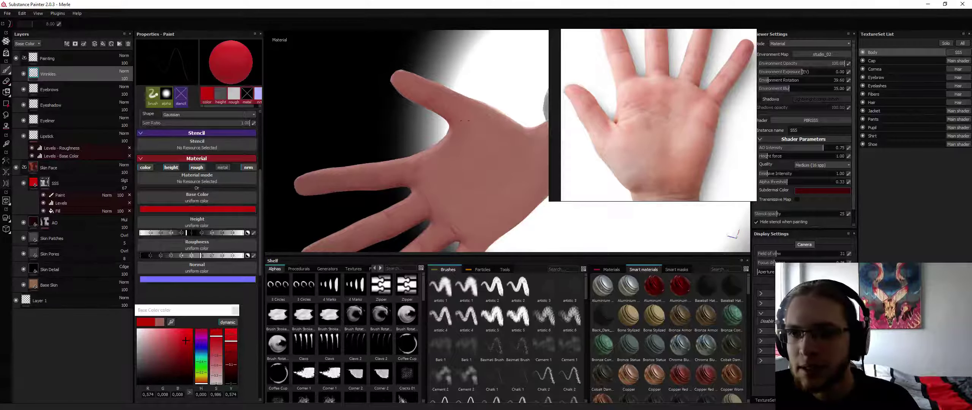
{"action": "middle_click_drag", "start_coordinate": [475, 120], "coordinate": [425, 93], "text": "alt"}
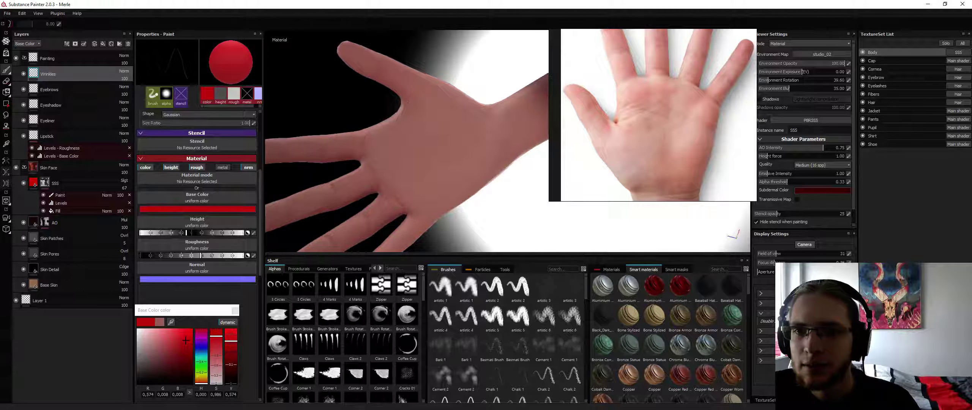
{"action": "left_click_drag", "start_coordinate": [424, 120], "coordinate": [417, 212], "text": "alt"}
{"action": "scroll", "coordinate": [403, 160], "scroll_direction": "down", "scroll_amount": 4}
{"action": "left_click_drag", "start_coordinate": [437, 146], "coordinate": [448, 107], "text": "alt"}
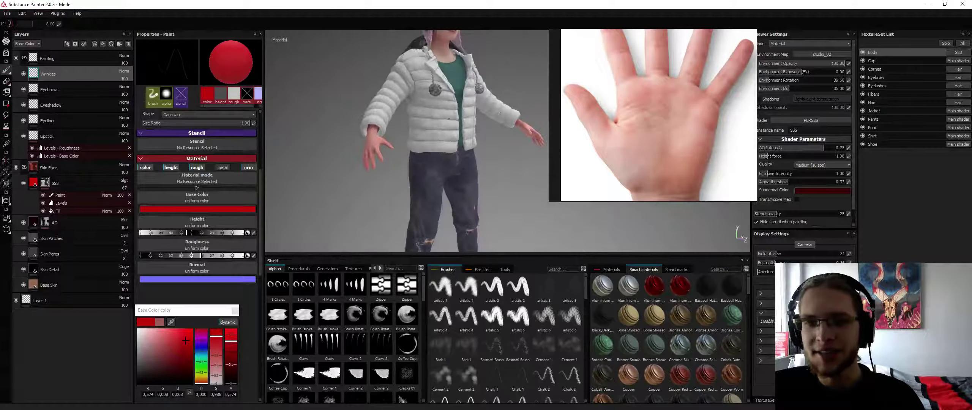
Erase excess crease paint on the palm and check both hands against the whole character.
{"action": "left_click_drag", "start_coordinate": [448, 152], "coordinate": [459, 91], "text": "alt"}
{"action": "middle_click_drag", "start_coordinate": [459, 91], "coordinate": [539, 103], "text": "alt"}
{"action": "right_click_drag", "start_coordinate": [539, 103], "coordinate": [653, 116], "text": "alt"}
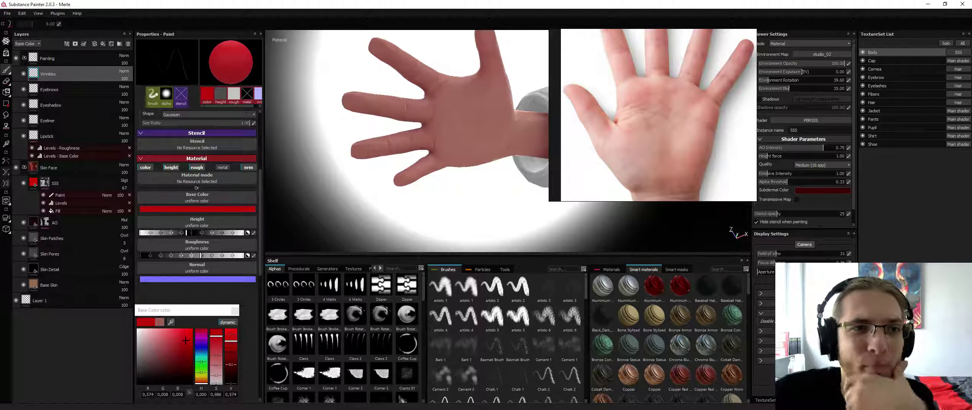
{"action": "left_click", "coordinate": [6, 81]}
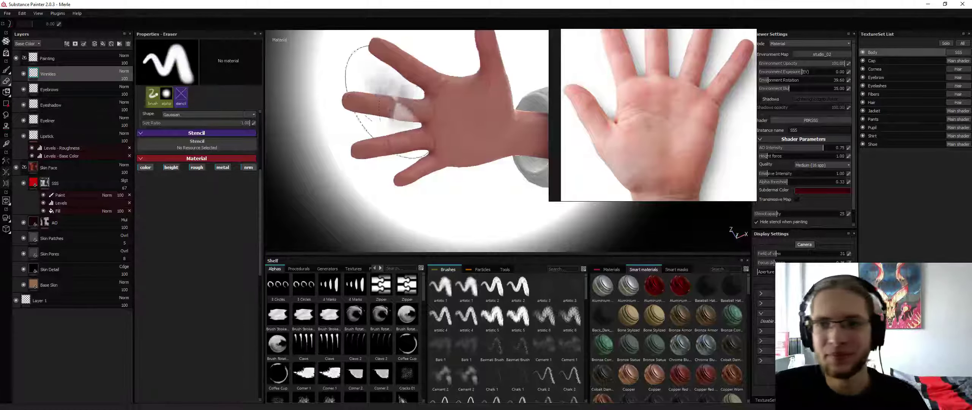
{"action": "left_click_drag", "start_coordinate": [437, 78], "coordinate": [444, 131], "text": "alt"}
{"action": "left_click_drag", "start_coordinate": [491, 114], "coordinate": [456, 99]}
{"action": "left_click_drag", "start_coordinate": [362, 119], "coordinate": [382, 121], "text": "alt"}
{"action": "middle_click_drag", "start_coordinate": [382, 121], "coordinate": [449, 176], "text": "alt"}
{"action": "mouse_move", "coordinate": [449, 176]}
{"action": "left_mouse_down", "text": "alt"}
{"action": "mouse_move", "coordinate": [398, 134]}
{"action": "mouse_move", "coordinate": [365, 137]}
{"action": "mouse_move", "coordinate": [427, 141]}
{"action": "mouse_move", "coordinate": [455, 122]}
{"action": "left_mouse_up", "text": "alt"}
{"action": "right_click_drag", "start_coordinate": [471, 139], "coordinate": [218, 66], "text": "alt"}
{"action": "left_click_drag", "start_coordinate": [494, 117], "coordinate": [298, 127], "text": "alt"}
{"action": "left_click_drag", "start_coordinate": [422, 117], "coordinate": [449, 128], "text": "alt"}
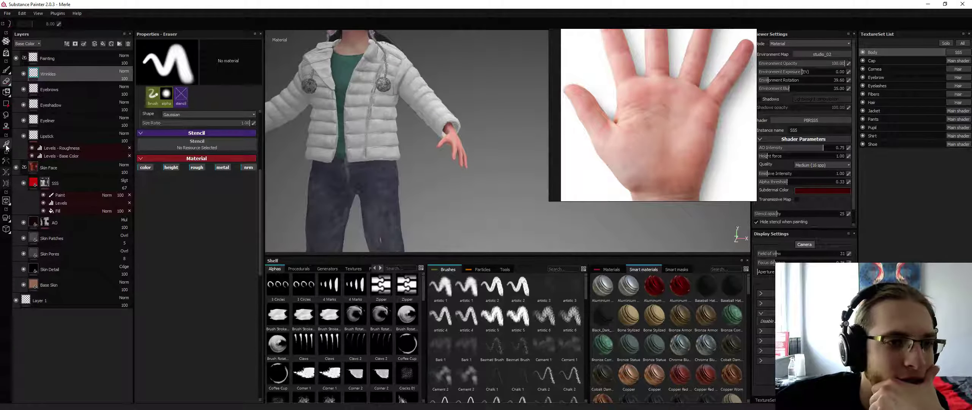
Enable symmetry painting and switch back to the Paint brush over the character's other hand.
{"action": "left_click", "coordinate": [6, 161]}
{"action": "left_click_drag", "start_coordinate": [453, 146], "coordinate": [557, 137], "text": "alt"}
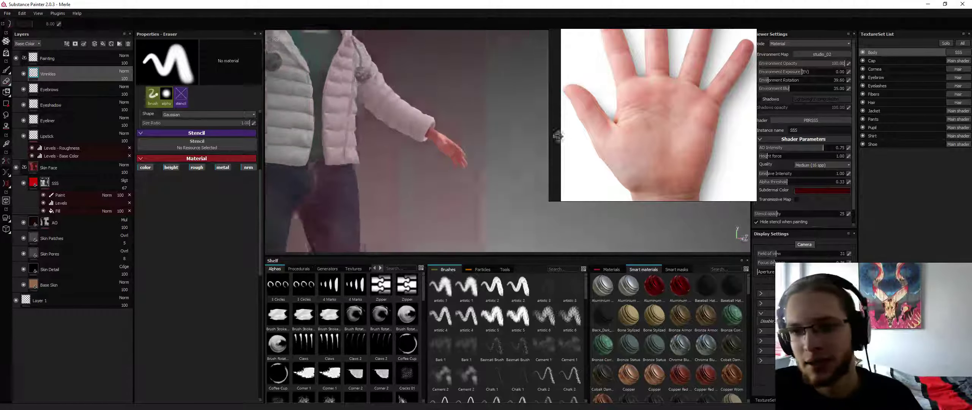
{"action": "right_click_drag", "start_coordinate": [455, 146], "coordinate": [469, 221], "text": "alt"}
{"action": "left_click_drag", "start_coordinate": [468, 222], "coordinate": [457, 177], "text": "alt"}
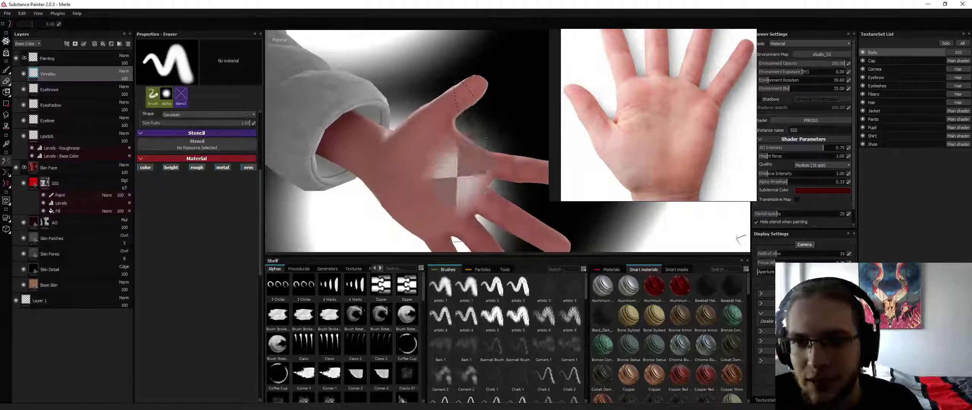
{"action": "mouse_move", "coordinate": [458, 177]}
{"action": "middle_mouse_down", "text": "alt"}
{"action": "mouse_move", "coordinate": [456, 136]}
{"action": "mouse_move", "coordinate": [341, 86]}
{"action": "middle_mouse_up", "text": "alt"}
{"action": "key", "text": "1"}
{"action": "left_click_drag", "start_coordinate": [342, 85], "coordinate": [376, 131], "text": "alt"}
{"action": "right_click_drag", "start_coordinate": [376, 131], "coordinate": [377, 135], "text": "alt"}
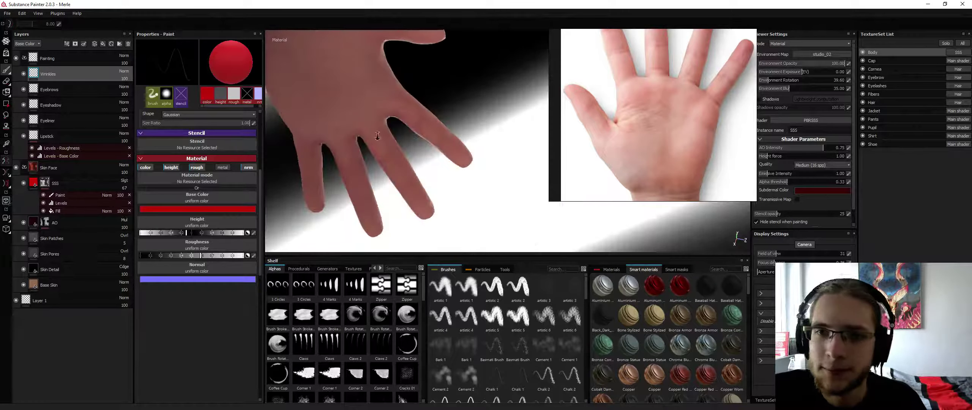
{"action": "left_click_drag", "start_coordinate": [378, 135], "coordinate": [403, 105], "text": "alt"}
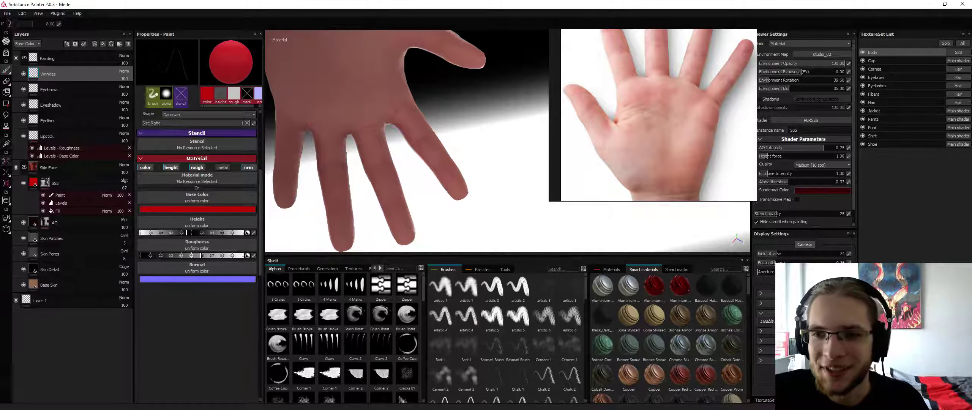
Frame the whole open-palm reference photo and touch up the index finger's inner creases to match it.
{"action": "middle_click_drag", "start_coordinate": [586, 76], "coordinate": [580, 133]}
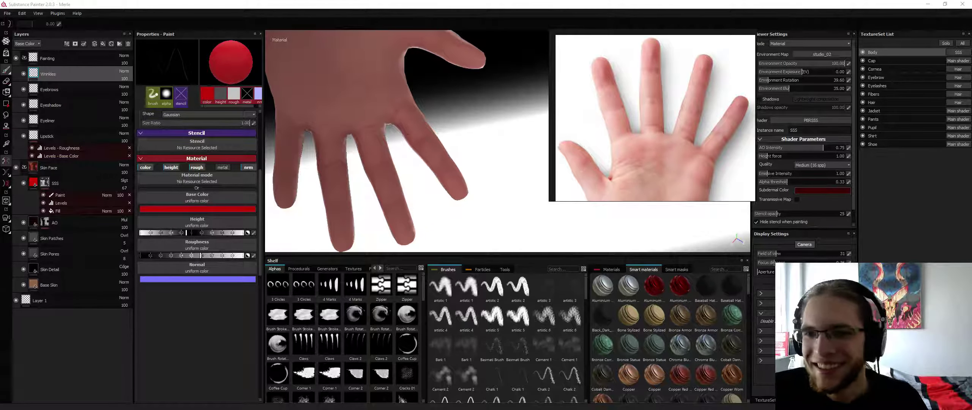
{"action": "left_click_drag", "start_coordinate": [414, 136], "coordinate": [450, 110], "text": "alt"}
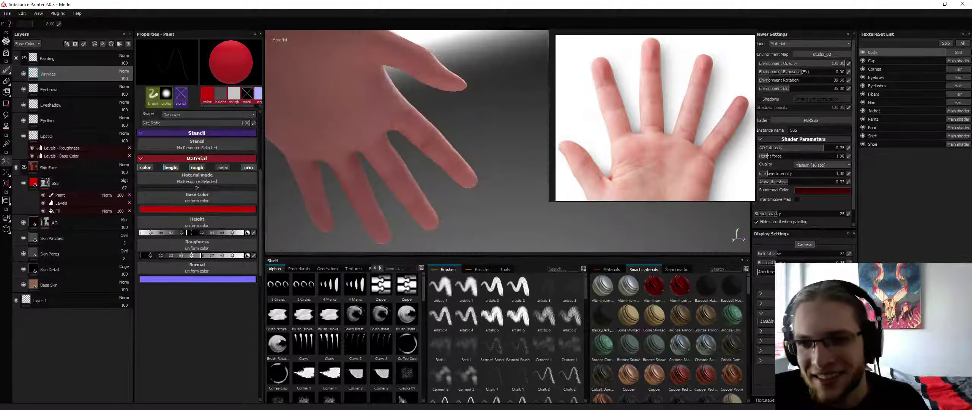
{"action": "left_click_drag", "start_coordinate": [440, 146], "coordinate": [450, 164], "text": "alt"}
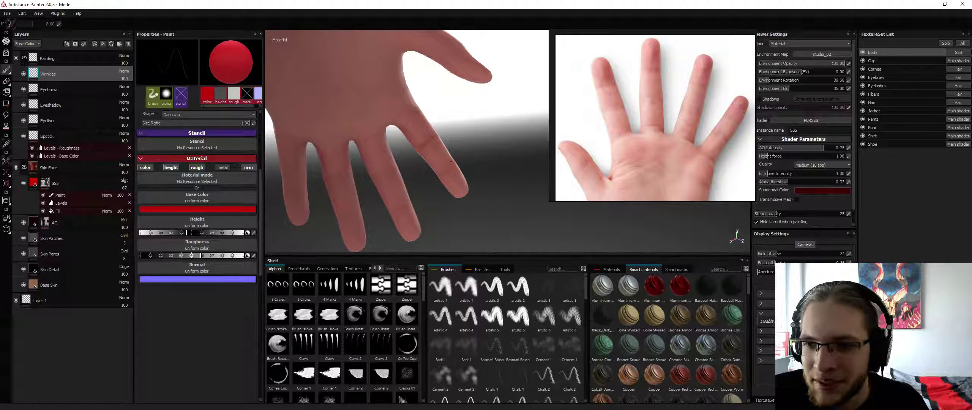
{"action": "left_click_drag", "start_coordinate": [448, 170], "coordinate": [445, 166], "text": "alt"}
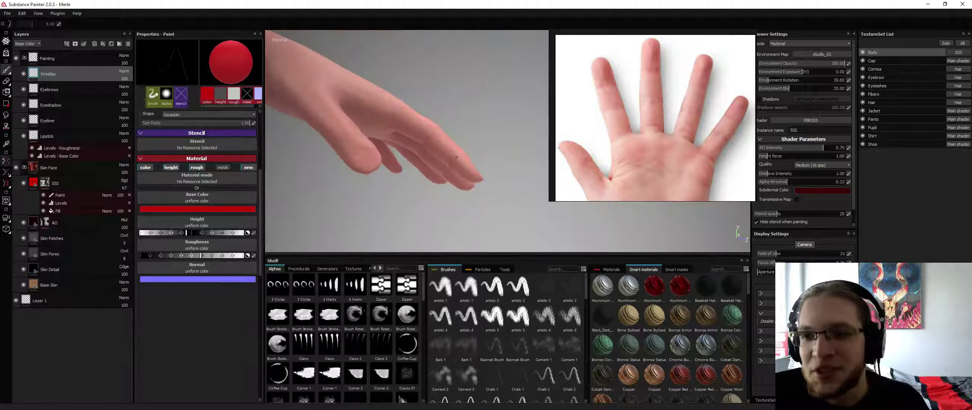
Paint skin wrinkles over the outermost joints of the index and middle fingers on the back of the hand.
{"action": "left_click_drag", "start_coordinate": [457, 131], "coordinate": [391, 143], "text": "alt"}
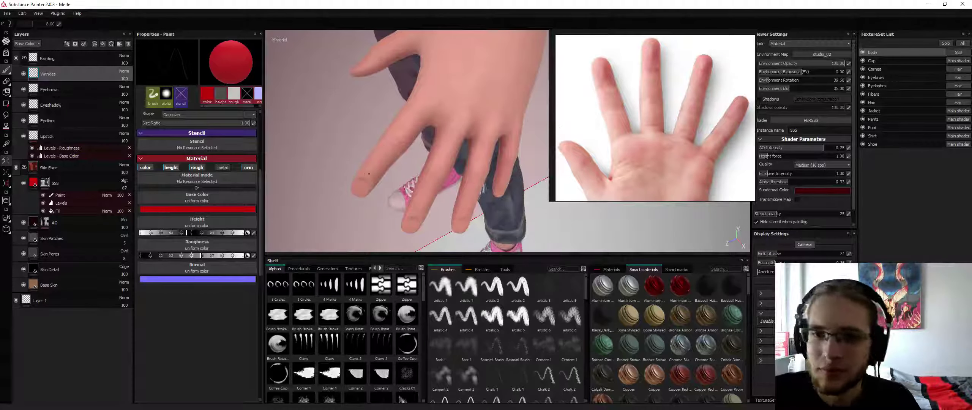
{"action": "mouse_move", "coordinate": [368, 174]}
{"action": "left_mouse_down", "text": "alt"}
{"action": "mouse_move", "coordinate": [369, 151]}
{"action": "mouse_move", "coordinate": [373, 182]}
{"action": "left_mouse_up", "text": "alt"}
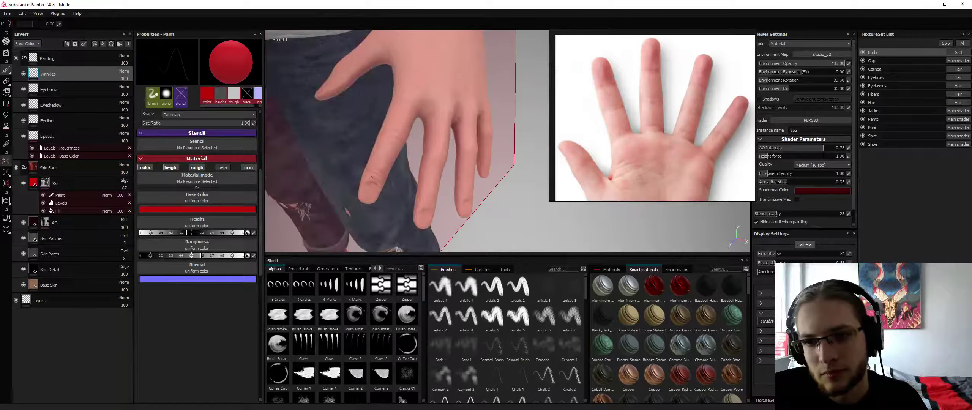
{"action": "mouse_move", "coordinate": [371, 177]}
{"action": "left_mouse_down", "text": "alt"}
{"action": "mouse_move", "coordinate": [391, 175]}
{"action": "mouse_move", "coordinate": [367, 186]}
{"action": "left_mouse_up", "text": "alt"}
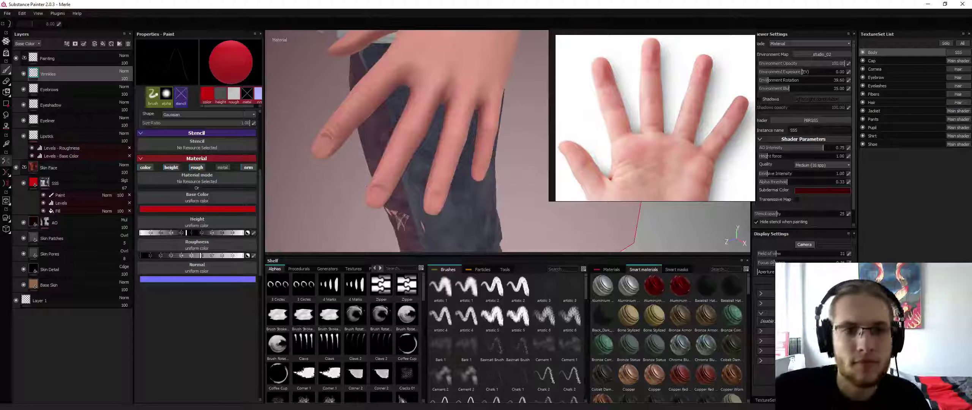
{"action": "middle_click_drag", "start_coordinate": [394, 167], "coordinate": [357, 126], "text": "alt"}
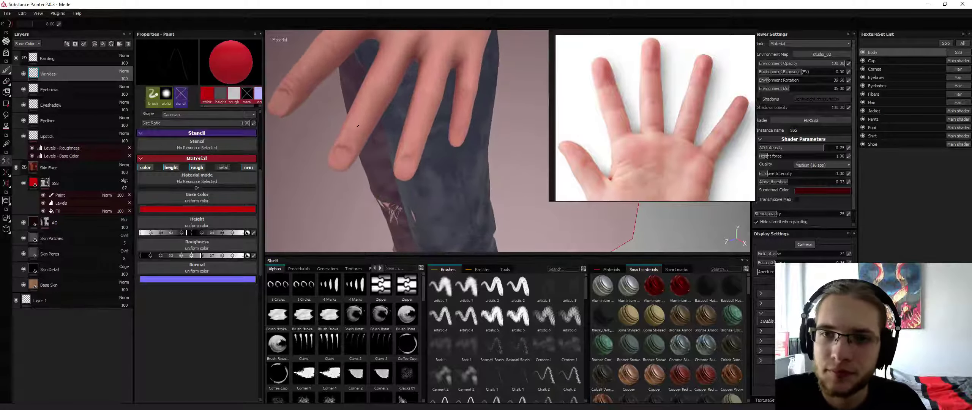
{"action": "left_click_drag", "start_coordinate": [357, 126], "coordinate": [347, 153], "text": "alt"}
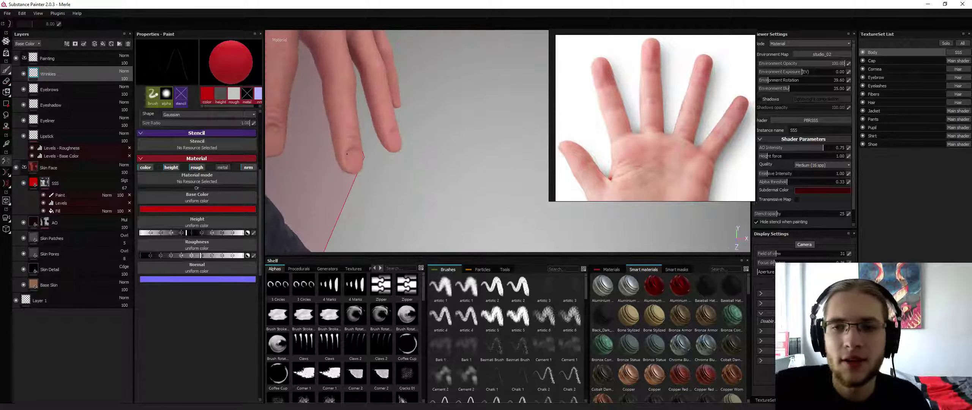
{"action": "left_click_drag", "start_coordinate": [348, 118], "coordinate": [425, 131], "text": "alt"}
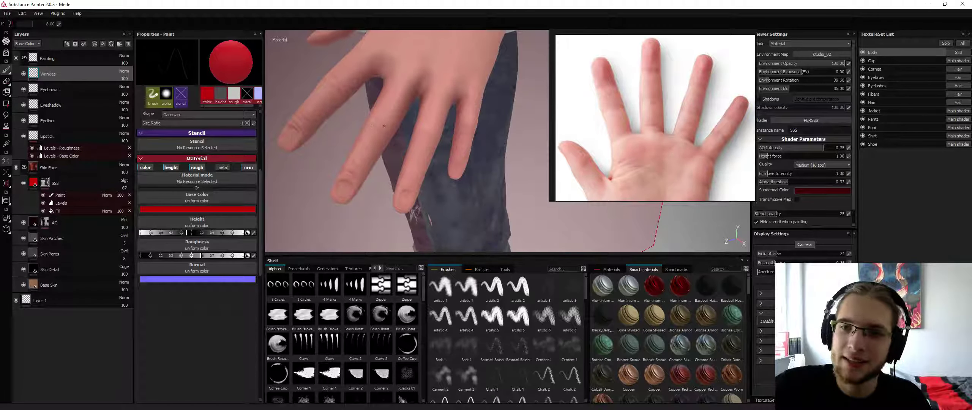
Paint skin wrinkles over the middle finger's middle joint and the ring finger's outermost joint.
{"action": "left_click_drag", "start_coordinate": [384, 126], "coordinate": [376, 93], "text": "alt"}
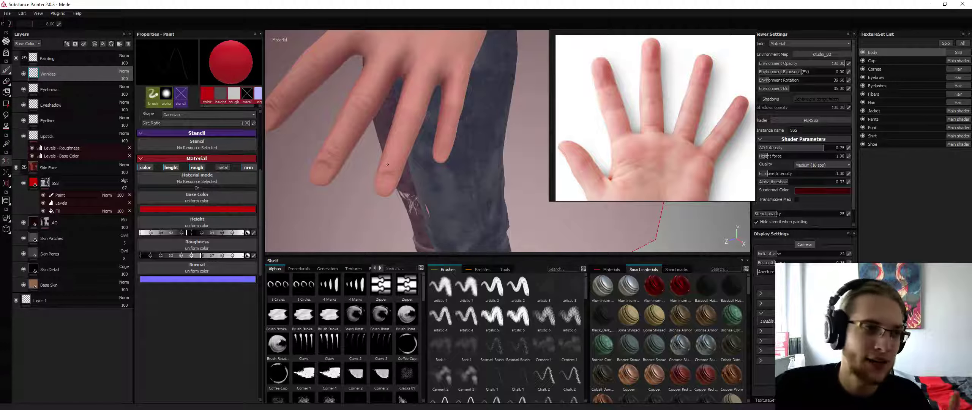
{"action": "left_click_drag", "start_coordinate": [327, 155], "coordinate": [414, 189], "text": "alt"}
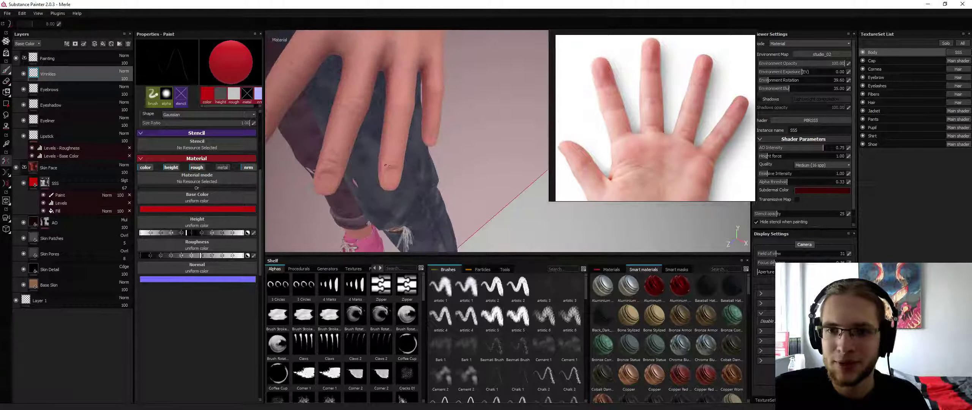
{"action": "left_click_drag", "start_coordinate": [390, 162], "coordinate": [409, 167], "text": "alt"}
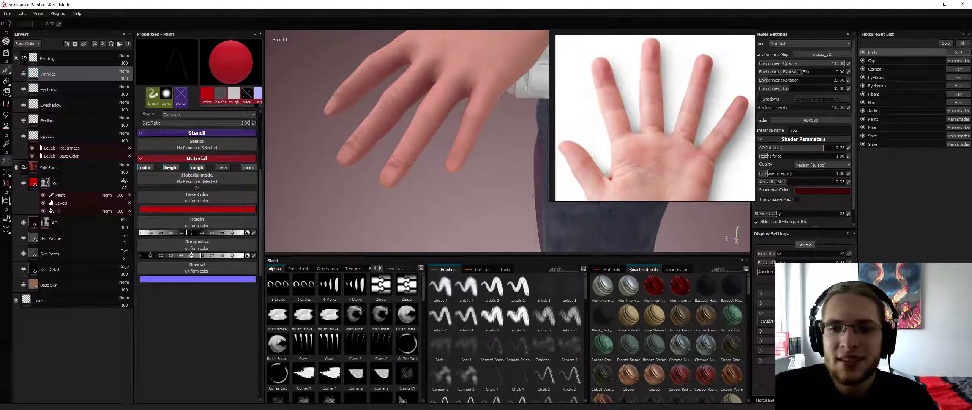
{"action": "left_click_drag", "start_coordinate": [394, 137], "coordinate": [412, 111], "text": "alt"}
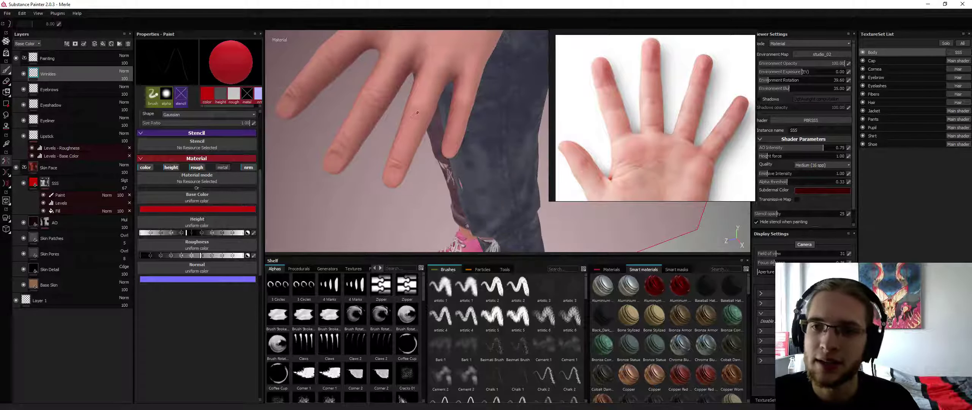
Add faint wrinkles around the base knuckles of the hand, toggling isolation of the Body texture set to compare.
{"action": "left_click_drag", "start_coordinate": [425, 115], "coordinate": [457, 88], "text": "alt"}
{"action": "key", "text": "alt+q"}
{"action": "key", "text": "alt+q"}
{"action": "key", "text": "alt+q"}
{"action": "key", "text": "alt+q"}
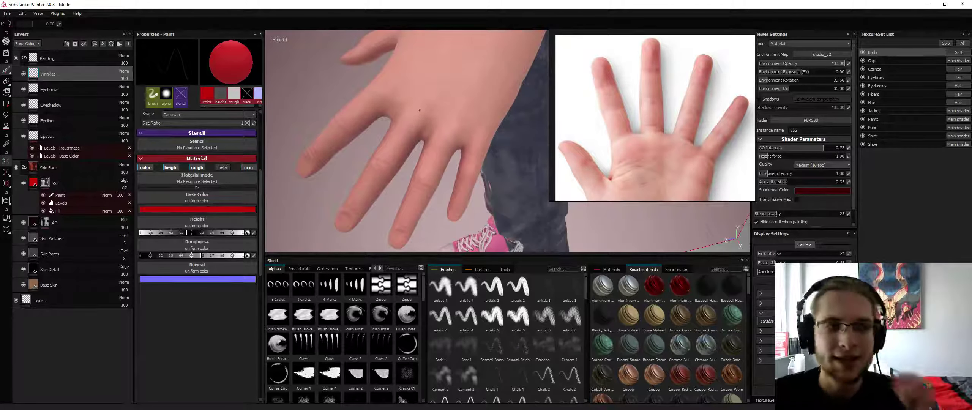
{"action": "left_click_drag", "start_coordinate": [426, 118], "coordinate": [371, 93], "text": "alt"}
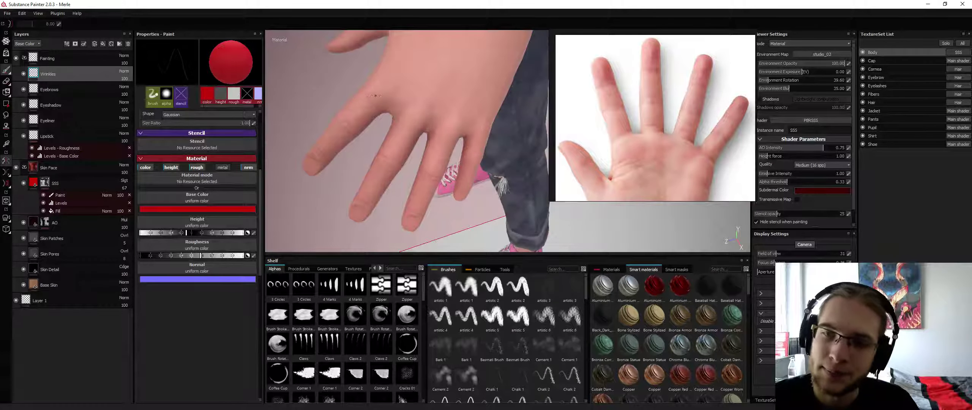
{"action": "left_click_drag", "start_coordinate": [366, 88], "coordinate": [440, 90], "text": "alt"}
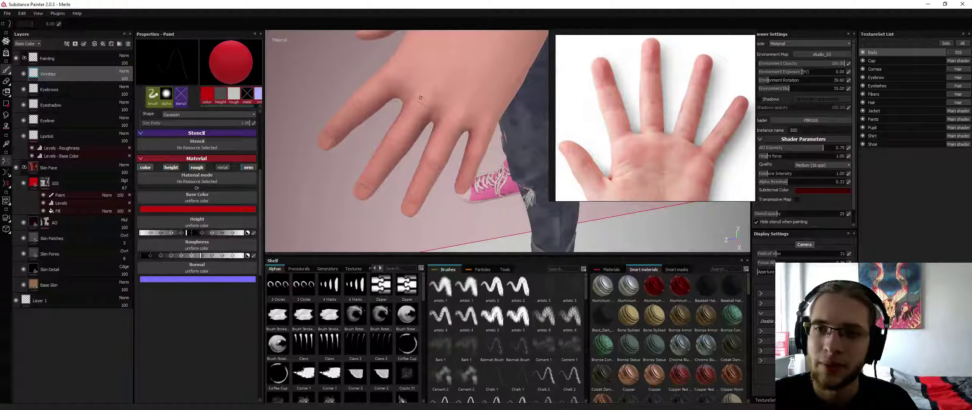
Bring the back-of-hand reference photo into view and soften the middle finger's base knuckle wrinkles with a resized eraser.
{"action": "mouse_move", "coordinate": [645, 128]}
{"action": "middle_mouse_down"}
{"action": "mouse_move", "coordinate": [718, 111]}
{"action": "mouse_move", "coordinate": [634, 132]}
{"action": "mouse_move", "coordinate": [701, 104]}
{"action": "mouse_move", "coordinate": [634, 68]}
{"action": "middle_mouse_up"}
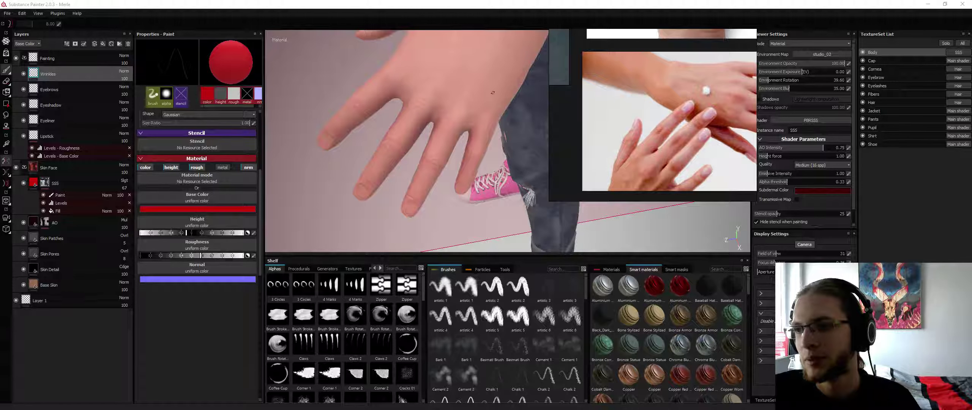
{"action": "left_click_drag", "start_coordinate": [458, 97], "coordinate": [457, 100], "text": "alt"}
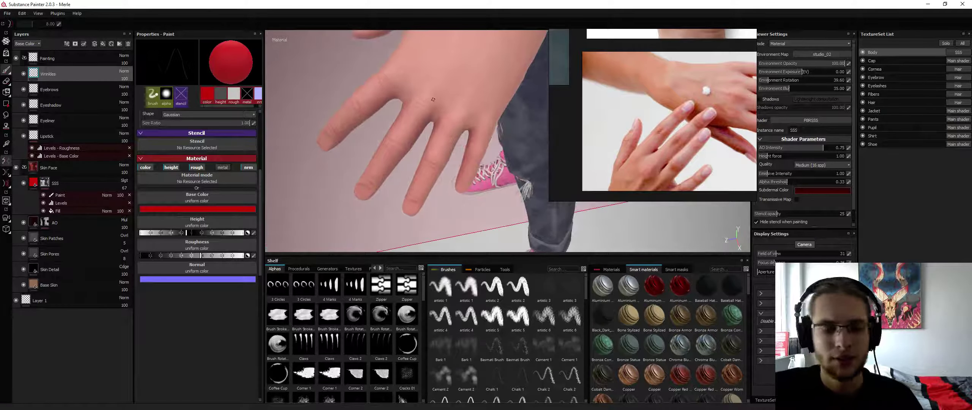
{"action": "key", "text": "e"}
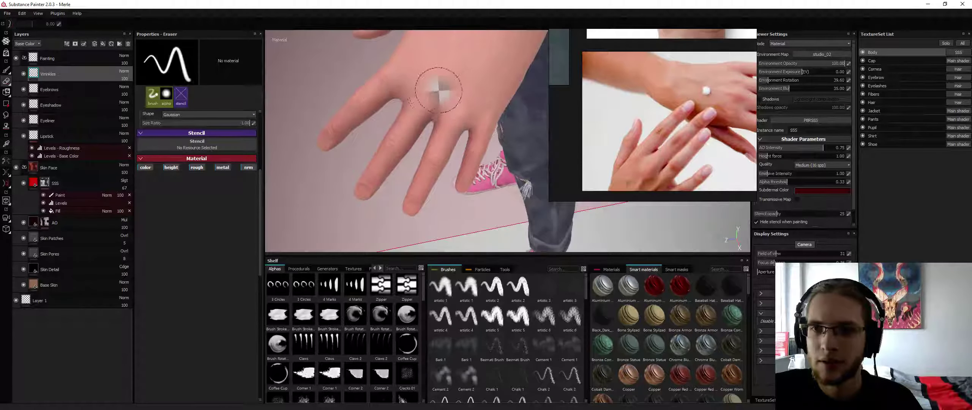
{"action": "right_click_drag", "start_coordinate": [438, 91], "coordinate": [424, 94], "text": "ctrl"}
{"action": "left_click_drag", "start_coordinate": [424, 95], "coordinate": [436, 105]}
{"action": "left_click_drag", "start_coordinate": [425, 96], "coordinate": [436, 104], "text": "alt"}
Return to the Paint brush and repaint subtle wrinkles on the middle finger's base knuckle.
{"action": "key", "text": "1"}
{"action": "key", "text": "d"}
{"action": "left_click", "coordinate": [436, 105]}
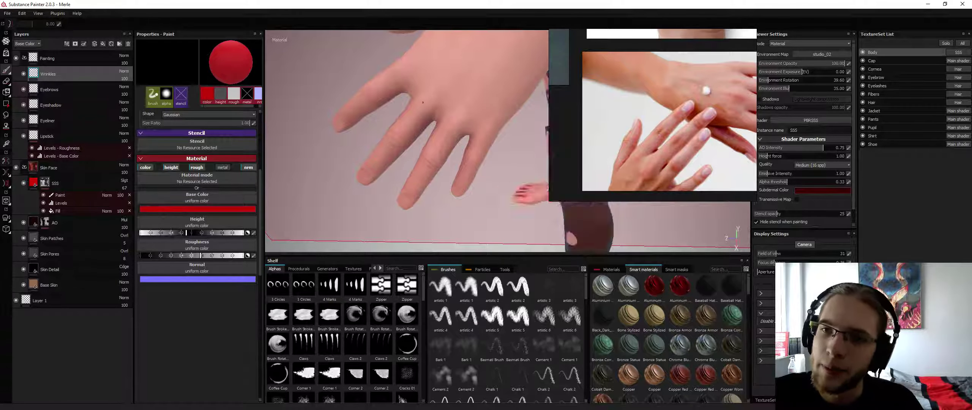
{"action": "left_click_drag", "start_coordinate": [428, 93], "coordinate": [431, 96], "text": "alt"}
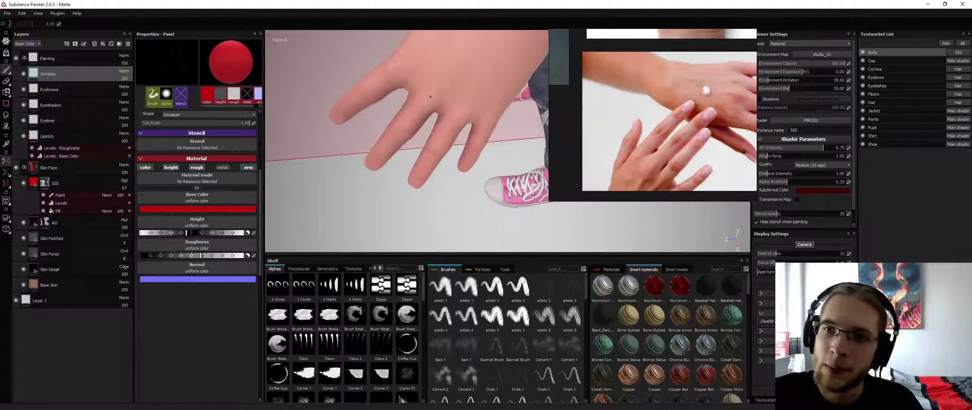
{"action": "mouse_move", "coordinate": [433, 91]}
{"action": "left_mouse_down", "text": "alt"}
{"action": "mouse_move", "coordinate": [430, 55]}
{"action": "mouse_move", "coordinate": [443, 115]}
{"action": "mouse_move", "coordinate": [453, 119]}
{"action": "left_mouse_up", "text": "alt"}
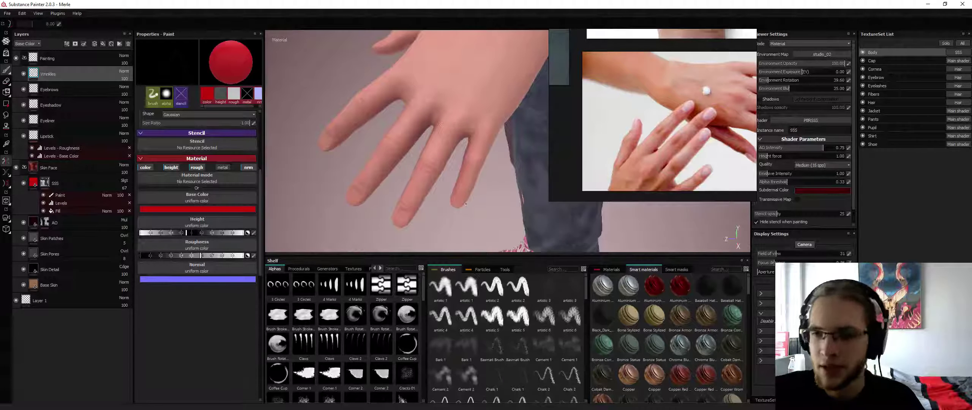
Paint wrinkles over the little finger's outermost joint on the back of the hand.
{"action": "left_click_drag", "start_coordinate": [433, 161], "coordinate": [429, 135], "text": "alt"}
{"action": "scroll", "coordinate": [383, 143], "scroll_direction": "up", "scroll_amount": 2}
{"action": "left_click", "coordinate": [446, 178]}
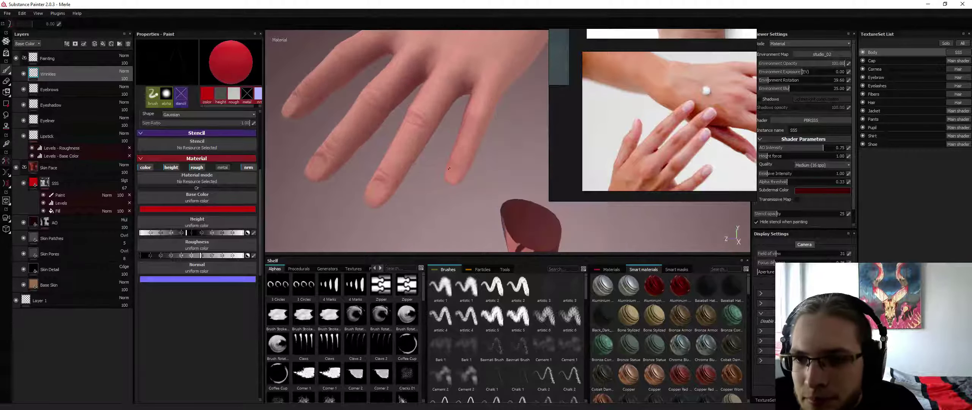
{"action": "left_click", "coordinate": [447, 179]}
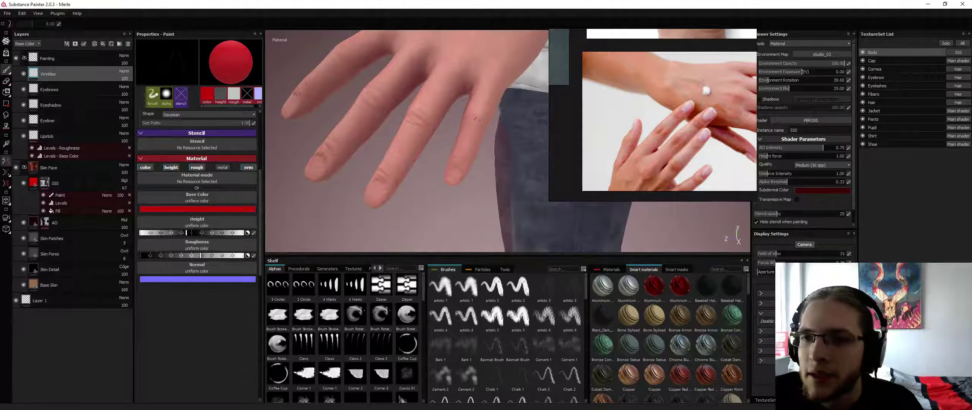
Reposition the back-of-hand reference photo and paint wrinkles over the little finger's middle joint.
{"action": "mouse_move", "coordinate": [474, 118]}
{"action": "left_mouse_down", "text": "alt"}
{"action": "mouse_move", "coordinate": [450, 114]}
{"action": "mouse_move", "coordinate": [480, 110]}
{"action": "left_mouse_up", "text": "alt"}
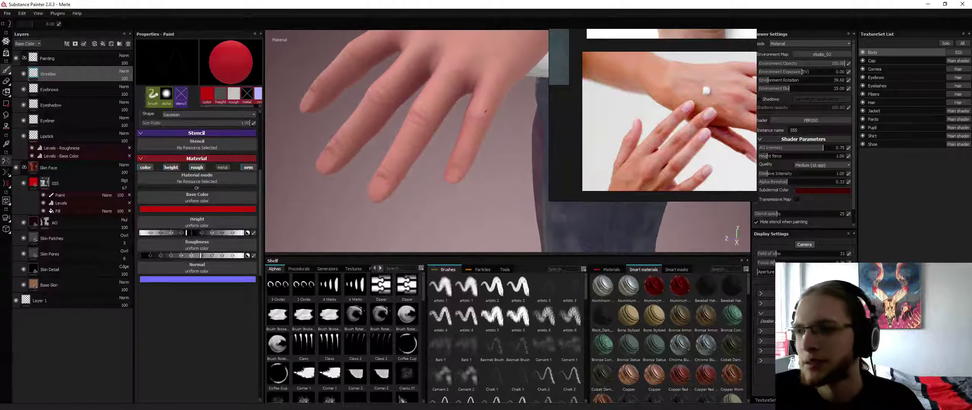
{"action": "middle_click_drag", "start_coordinate": [653, 126], "coordinate": [609, 97]}
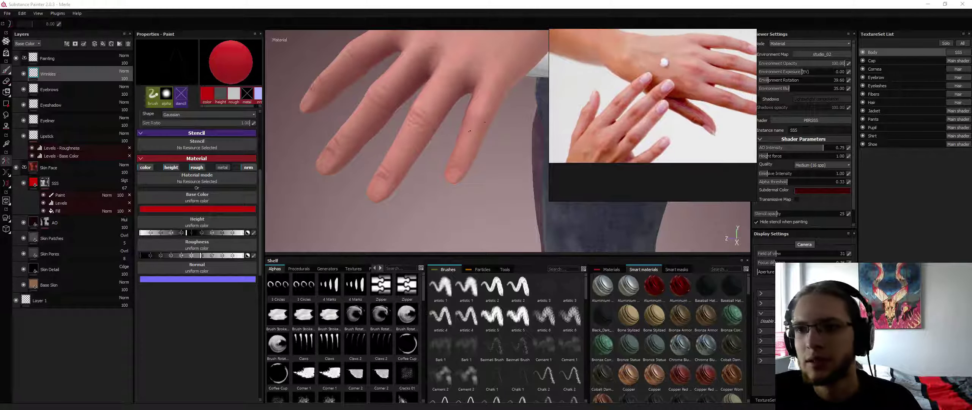
{"action": "left_click_drag", "start_coordinate": [470, 143], "coordinate": [461, 151]}
{"action": "mouse_move", "coordinate": [467, 118]}
{"action": "left_mouse_down"}
{"action": "mouse_move", "coordinate": [461, 157]}
{"action": "mouse_move", "coordinate": [459, 144]}
{"action": "mouse_move", "coordinate": [473, 142]}
{"action": "left_mouse_up"}
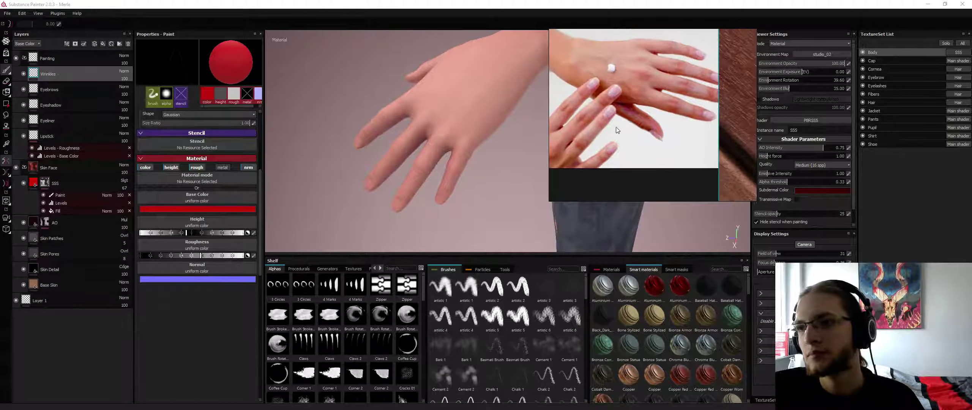
Examine the palm side of the character's hand and bring the open-palm reference photo into view.
{"action": "left_click_drag", "start_coordinate": [461, 157], "coordinate": [476, 131], "text": "alt"}
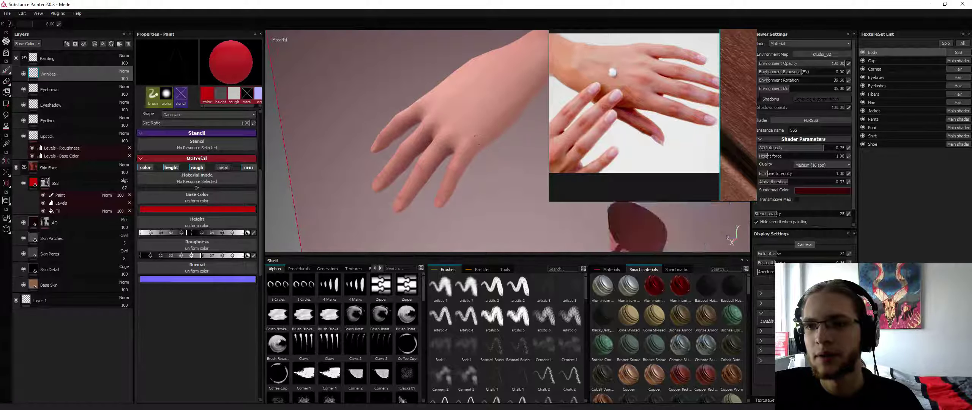
{"action": "left_click_drag", "start_coordinate": [476, 133], "coordinate": [448, 125], "text": "alt"}
{"action": "right_click_drag", "start_coordinate": [448, 126], "coordinate": [391, 125], "text": "shift"}
{"action": "scroll", "coordinate": [433, 135], "scroll_direction": "up", "scroll_amount": 3}
{"action": "middle_click_drag", "start_coordinate": [452, 122], "coordinate": [433, 136], "text": "alt"}
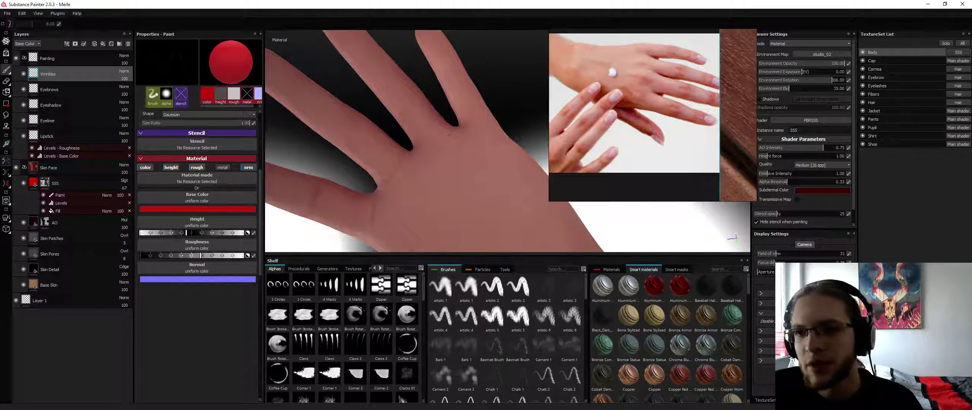
{"action": "left_click_drag", "start_coordinate": [423, 147], "coordinate": [462, 118], "text": "alt"}
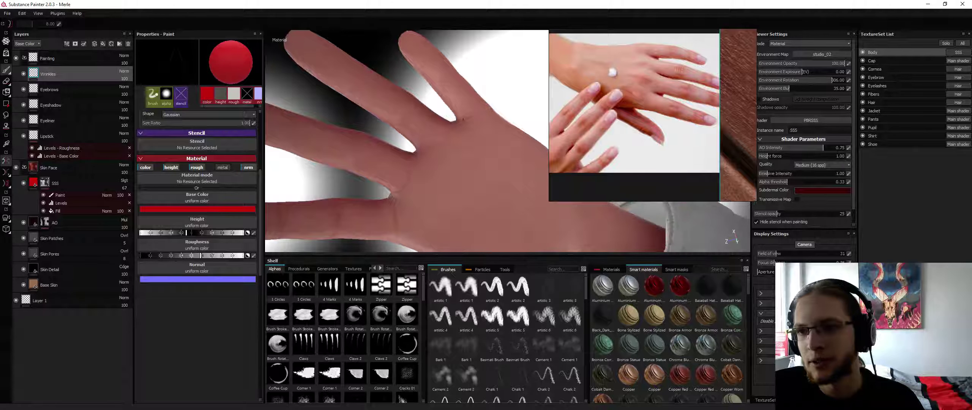
{"action": "middle_click_drag", "start_coordinate": [639, 86], "coordinate": [680, 161]}
{"action": "middle_click_drag", "start_coordinate": [631, 48], "coordinate": [623, 146]}
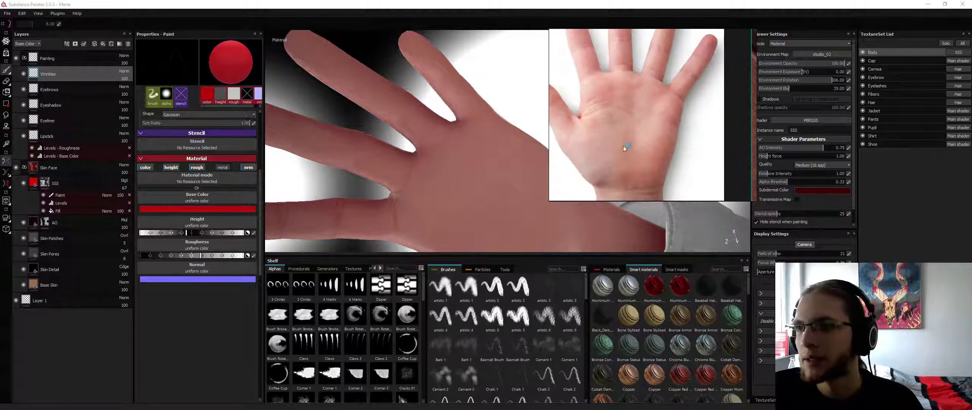
Paint crease lines across the little finger's joints on the palm side, following the open-palm reference photo.
{"action": "mouse_move", "coordinate": [443, 140]}
{"action": "left_mouse_down", "text": "alt"}
{"action": "mouse_move", "coordinate": [490, 116]}
{"action": "mouse_move", "coordinate": [542, 120]}
{"action": "left_mouse_up", "text": "alt"}
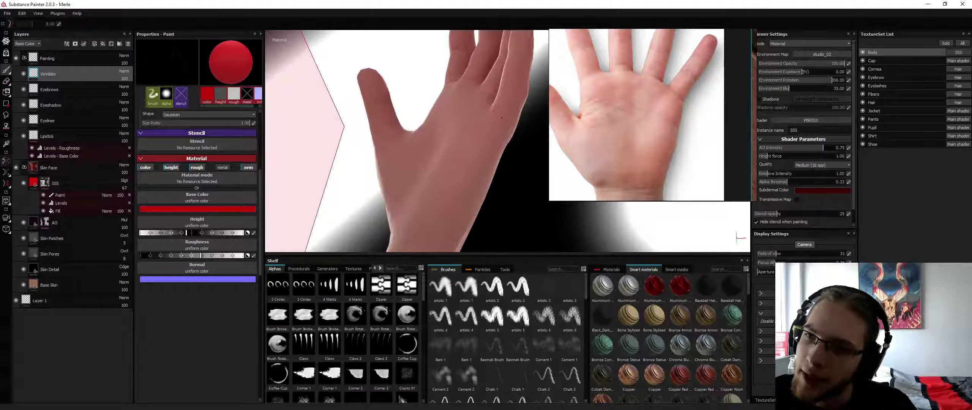
{"action": "left_click_drag", "start_coordinate": [500, 106], "coordinate": [502, 99], "text": "alt"}
{"action": "middle_click_drag", "start_coordinate": [502, 100], "coordinate": [454, 157], "text": "alt"}
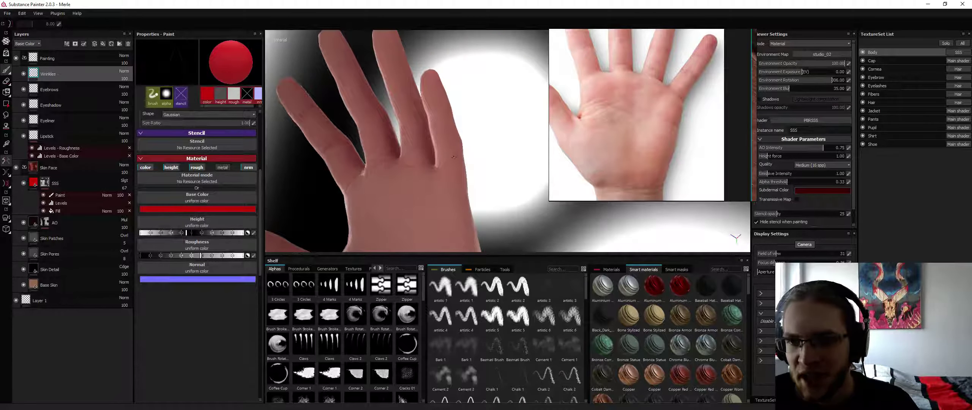
{"action": "left_click_drag", "start_coordinate": [465, 147], "coordinate": [505, 152], "text": "alt"}
{"action": "left_click_drag", "start_coordinate": [539, 110], "coordinate": [436, 110], "text": "alt"}
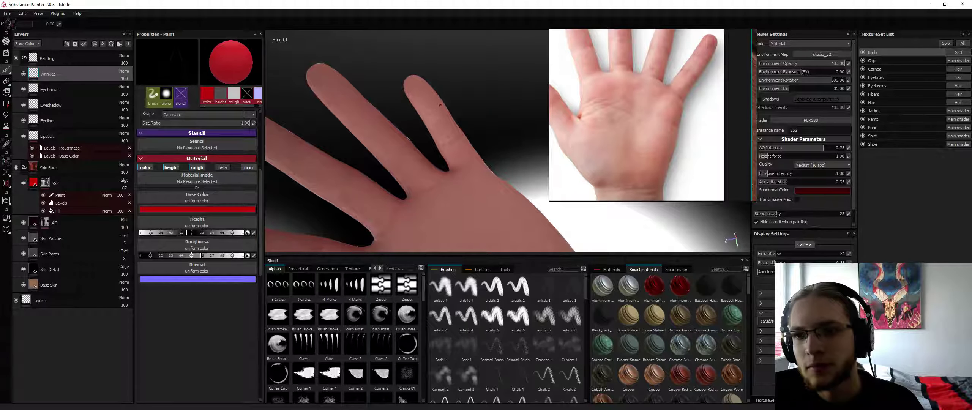
{"action": "left_click_drag", "start_coordinate": [435, 110], "coordinate": [548, 107], "text": "alt"}
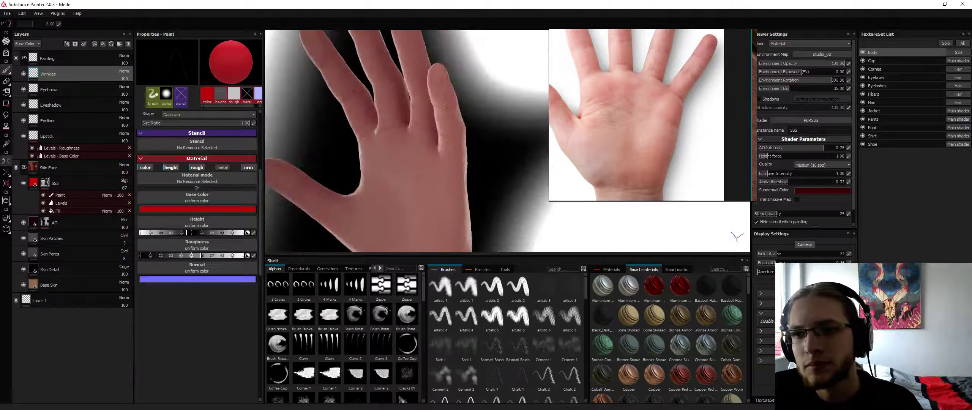
{"action": "left_click_drag", "start_coordinate": [402, 114], "coordinate": [508, 83], "text": "alt"}
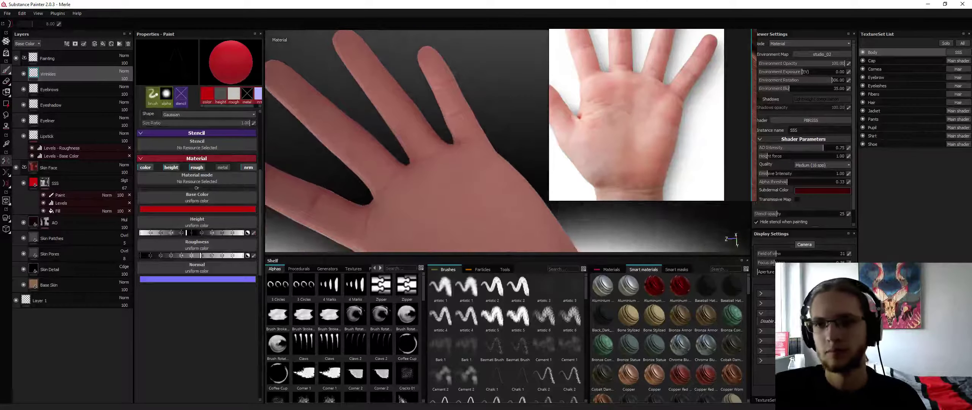
{"action": "mouse_move", "coordinate": [410, 127]}
{"action": "left_mouse_down", "text": "alt"}
{"action": "mouse_move", "coordinate": [452, 69]}
{"action": "mouse_move", "coordinate": [410, 126]}
{"action": "left_mouse_up", "text": "alt"}
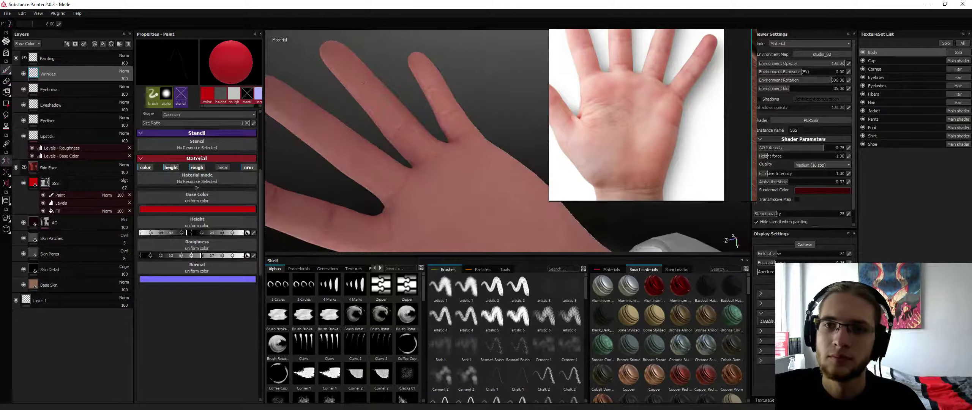
Paint crease lines across the joints and bases of the remaining fingers on the palm side.
{"action": "mouse_move", "coordinate": [362, 83]}
{"action": "left_mouse_down", "text": "alt"}
{"action": "mouse_move", "coordinate": [395, 88]}
{"action": "mouse_move", "coordinate": [366, 89]}
{"action": "left_mouse_up", "text": "alt"}
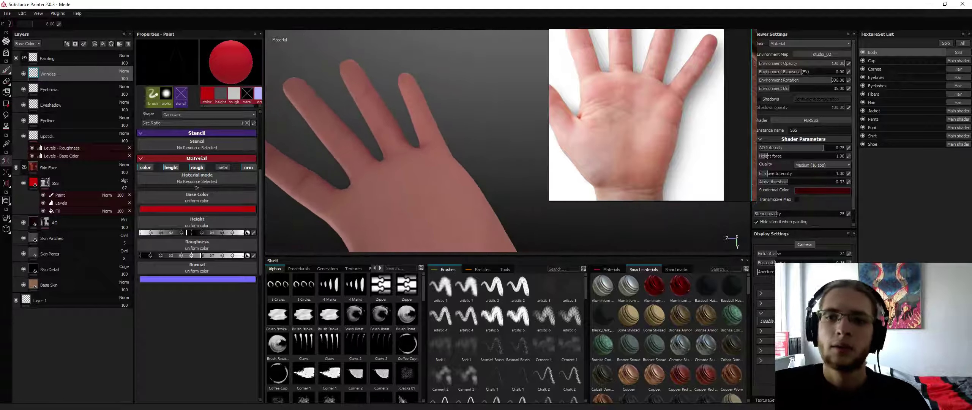
{"action": "middle_click_drag", "start_coordinate": [366, 90], "coordinate": [454, 92], "text": "alt"}
{"action": "left_click_drag", "start_coordinate": [454, 93], "coordinate": [467, 134], "text": "alt"}
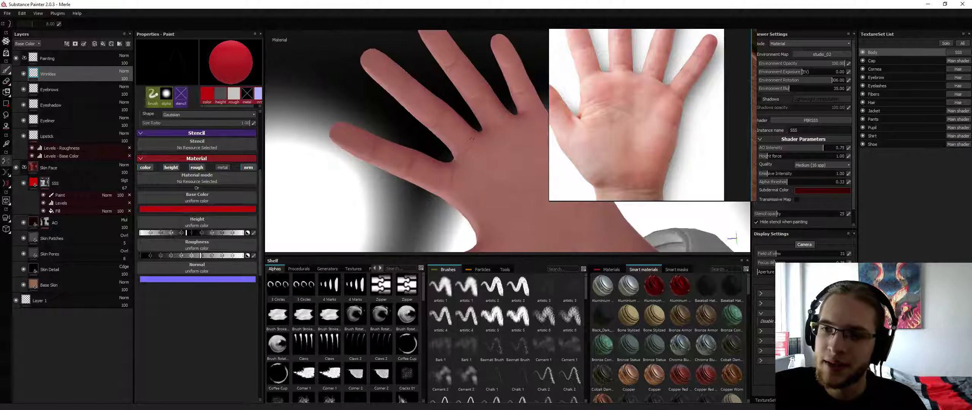
{"action": "left_click_drag", "start_coordinate": [428, 112], "coordinate": [479, 52], "text": "alt"}
{"action": "key", "text": "l"}
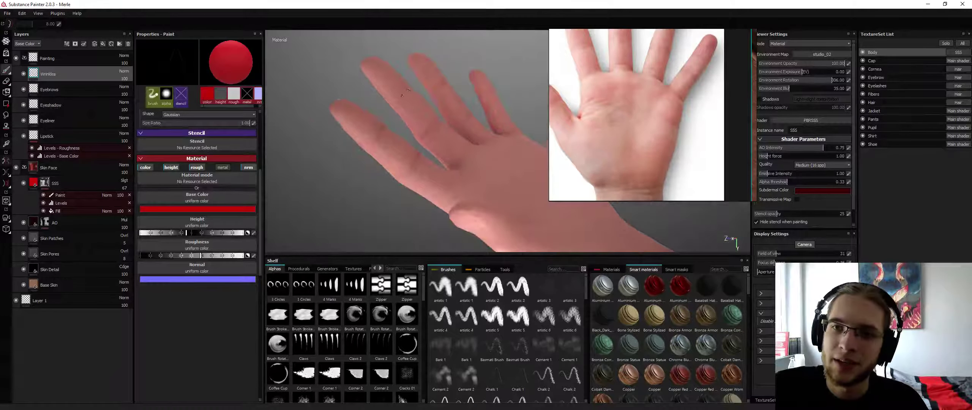
Paint faint fold lines on the palm and wrist and soften the wrist area with the eraser.
{"action": "left_click_drag", "start_coordinate": [409, 90], "coordinate": [426, 167], "text": "alt"}
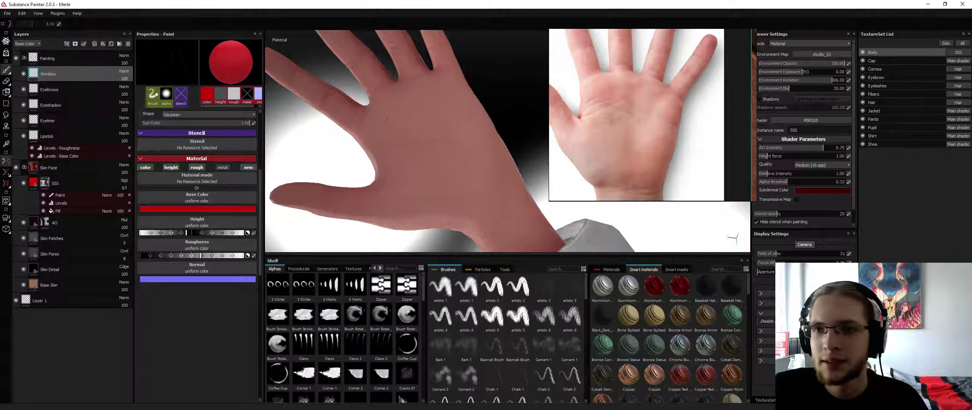
{"action": "left_click_drag", "start_coordinate": [422, 127], "coordinate": [381, 131], "text": "alt"}
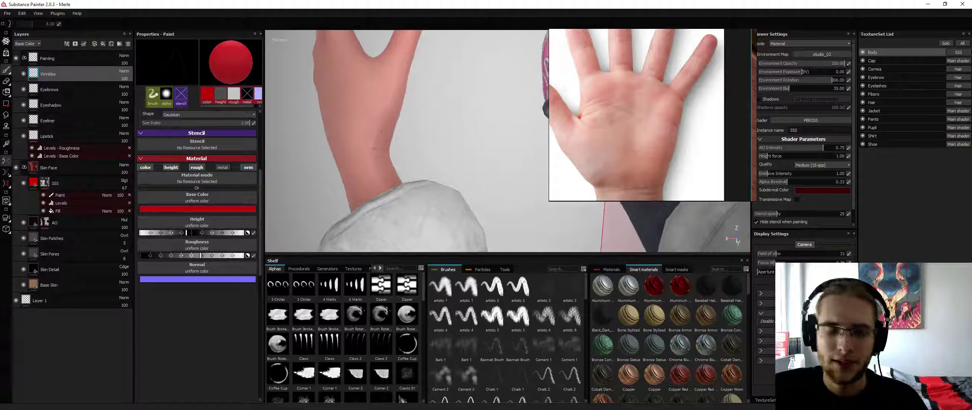
{"action": "key", "text": "e"}
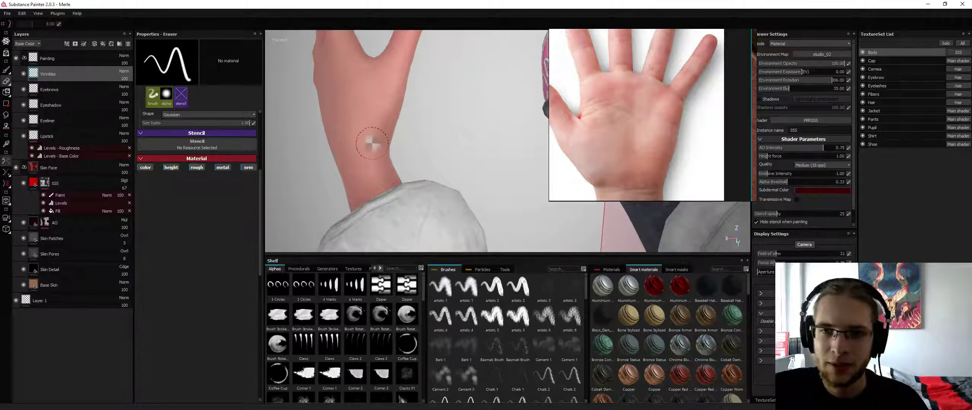
{"action": "key", "text": "p"}
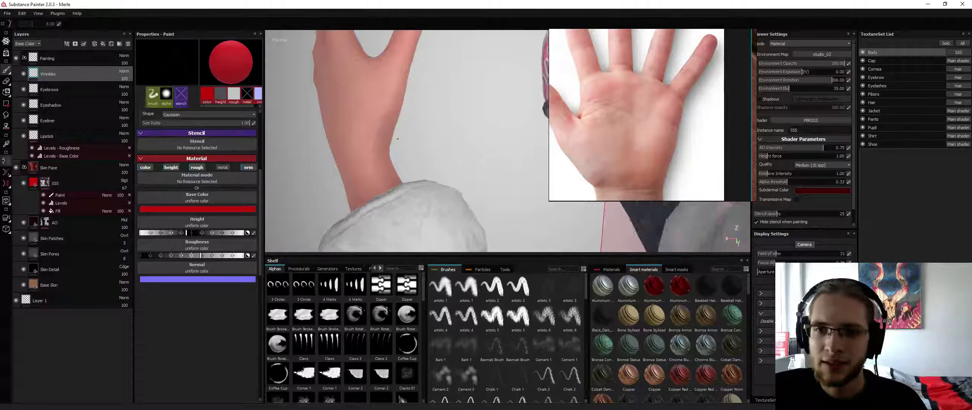
Isolate the Body texture set to inspect the wrist and forearm, and show the full model again.
{"action": "mouse_move", "coordinate": [383, 148]}
{"action": "left_mouse_down", "text": "alt"}
{"action": "mouse_move", "coordinate": [374, 118]}
{"action": "mouse_move", "coordinate": [421, 159]}
{"action": "mouse_move", "coordinate": [359, 161]}
{"action": "left_mouse_up", "text": "alt"}
{"action": "key", "text": "alt+q"}
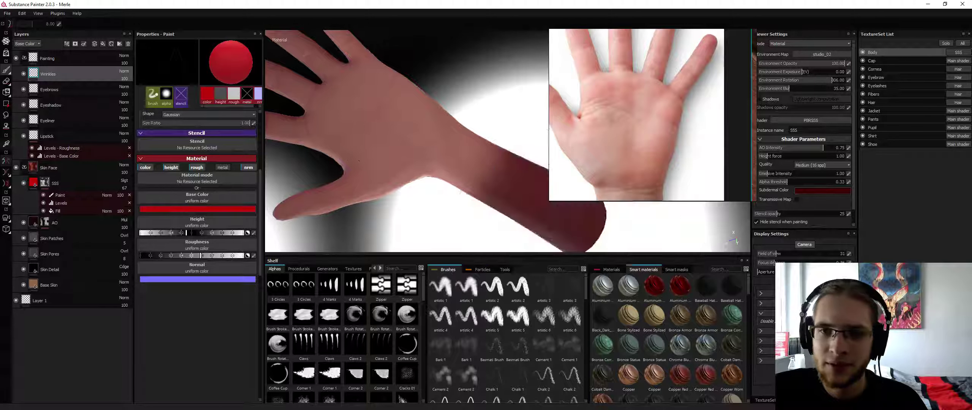
{"action": "key", "text": "alt+q"}
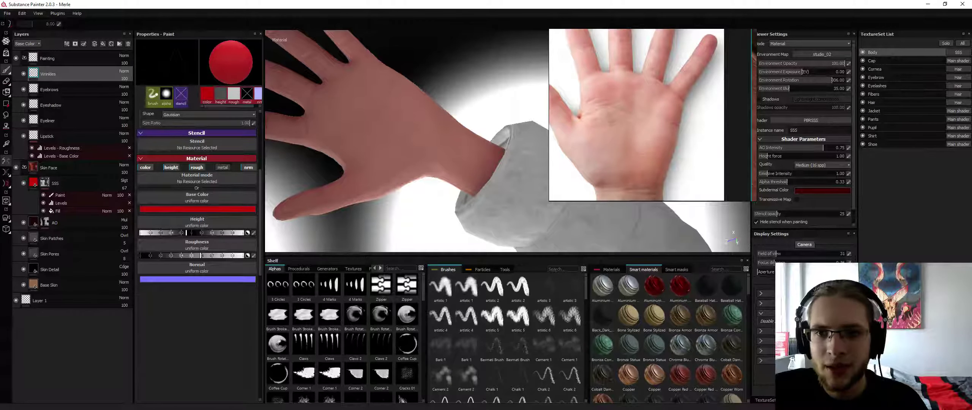
Paint the main crease lines across the palm and around the thumb's base, matching the open-palm reference photo.
{"action": "left_click_drag", "start_coordinate": [379, 129], "coordinate": [380, 154], "text": "alt"}
{"action": "left_click_drag", "start_coordinate": [430, 117], "coordinate": [375, 198], "text": "alt"}
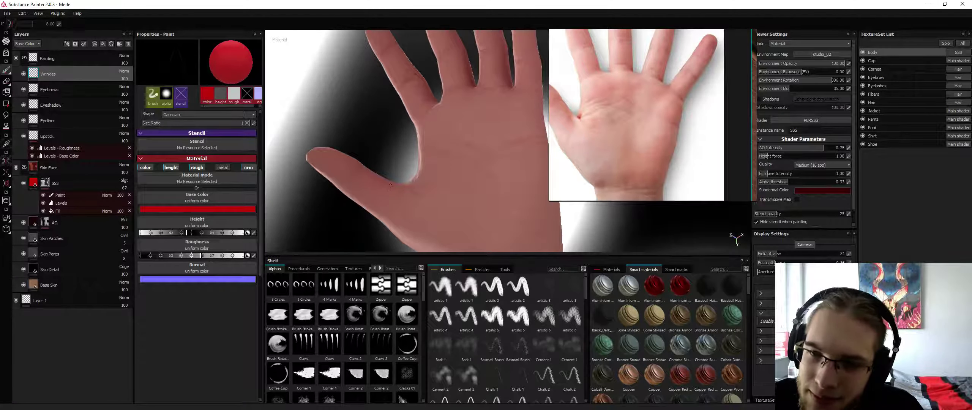
{"action": "left_click_drag", "start_coordinate": [391, 185], "coordinate": [362, 153], "text": "alt"}
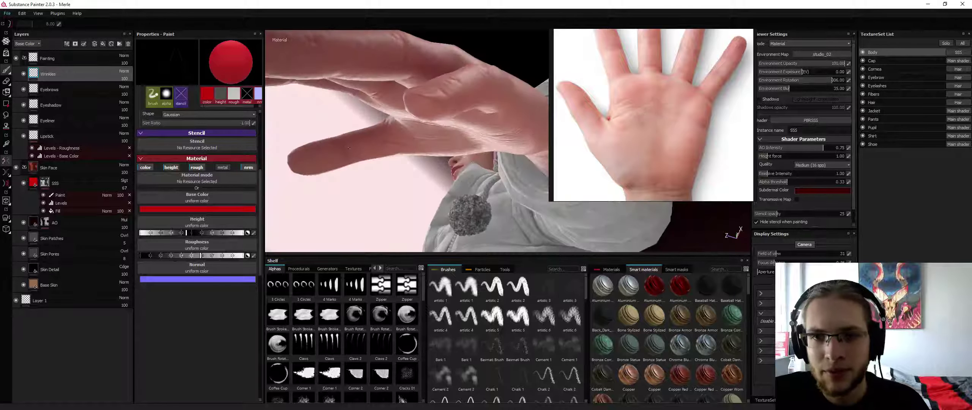
{"action": "mouse_move", "coordinate": [346, 149]}
{"action": "left_mouse_down", "text": "alt"}
{"action": "mouse_move", "coordinate": [359, 167]}
{"action": "mouse_move", "coordinate": [344, 168]}
{"action": "mouse_move", "coordinate": [412, 177]}
{"action": "mouse_move", "coordinate": [500, 151]}
{"action": "mouse_move", "coordinate": [445, 95]}
{"action": "mouse_move", "coordinate": [450, 152]}
{"action": "mouse_move", "coordinate": [462, 110]}
{"action": "mouse_move", "coordinate": [337, 143]}
{"action": "left_mouse_up", "text": "alt"}
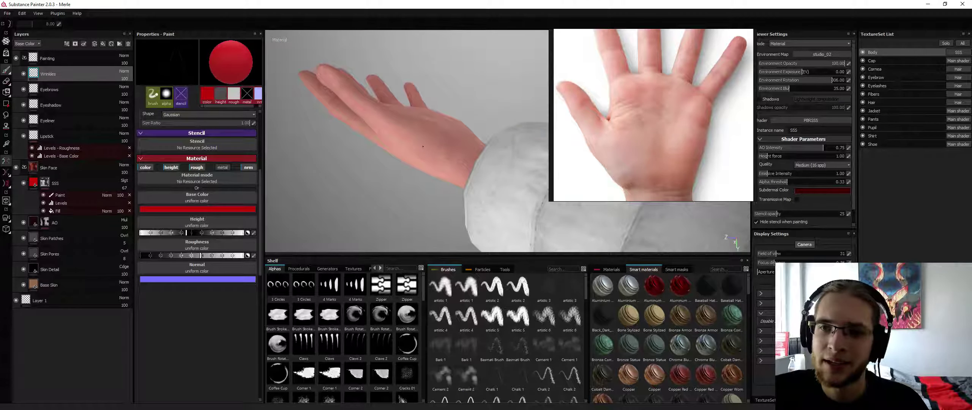
Paint wrinkles along the thumb and its webbing using the back-of-hand reference photo, touching them up with the eraser.
{"action": "mouse_move", "coordinate": [423, 146]}
{"action": "left_mouse_down", "text": "alt"}
{"action": "mouse_move", "coordinate": [484, 137]}
{"action": "mouse_move", "coordinate": [431, 135]}
{"action": "left_mouse_up", "text": "alt"}
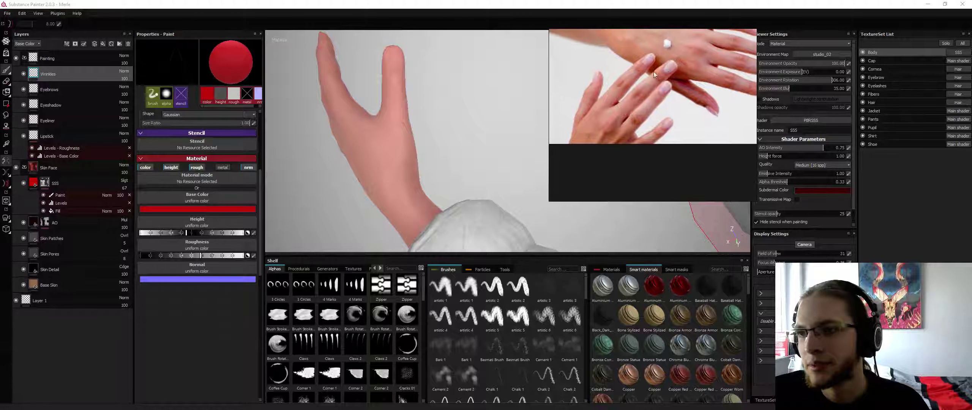
{"action": "left_click_drag", "start_coordinate": [374, 145], "coordinate": [396, 131], "text": "alt"}
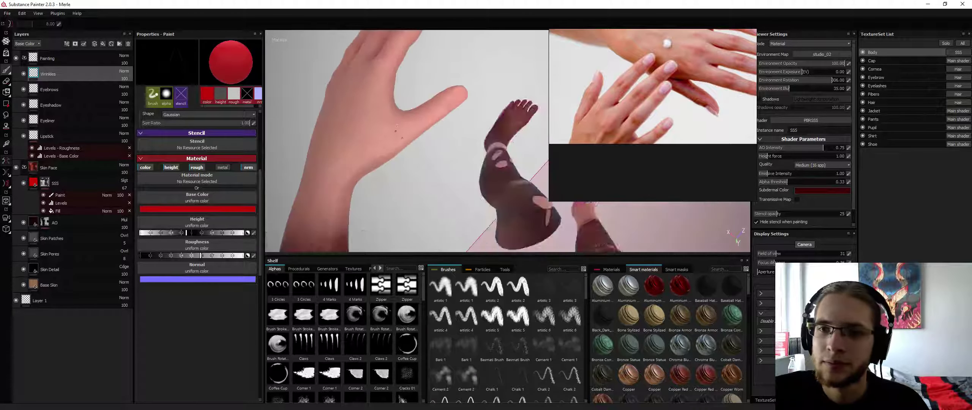
{"action": "left_click_drag", "start_coordinate": [395, 104], "coordinate": [394, 129], "text": "alt"}
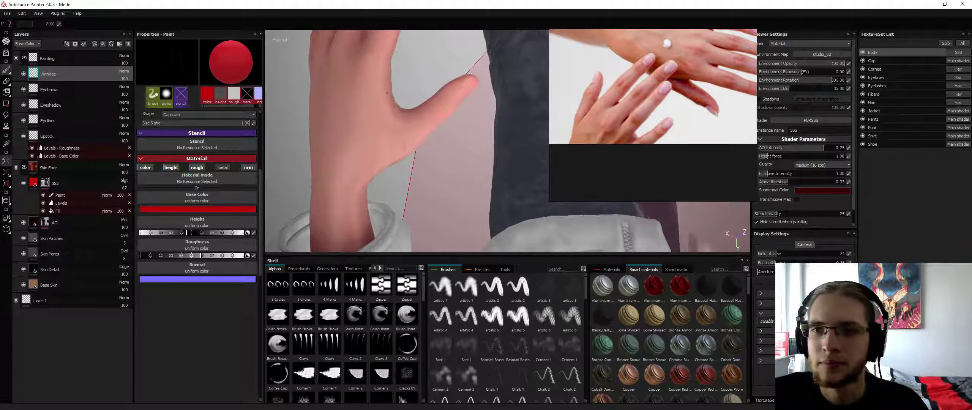
{"action": "left_click_drag", "start_coordinate": [393, 103], "coordinate": [345, 127], "text": "alt"}
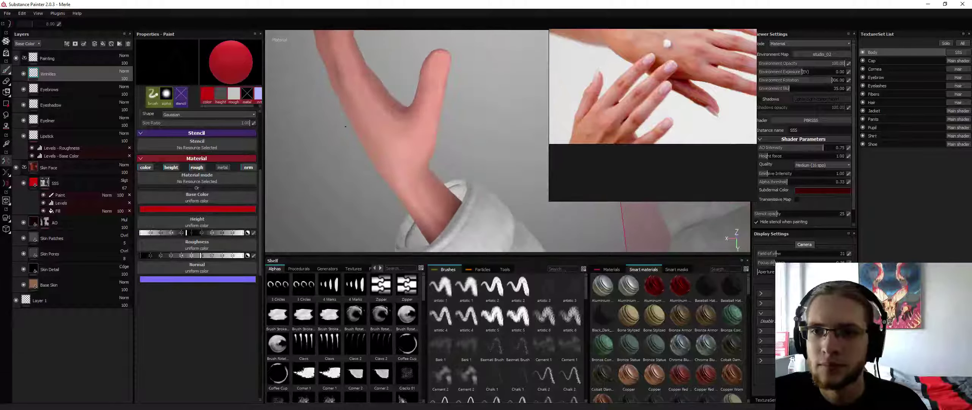
{"action": "mouse_move", "coordinate": [377, 99]}
{"action": "left_mouse_down"}
{"action": "mouse_move", "coordinate": [396, 119]}
{"action": "mouse_move", "coordinate": [429, 115]}
{"action": "mouse_move", "coordinate": [422, 119]}
{"action": "left_mouse_up"}
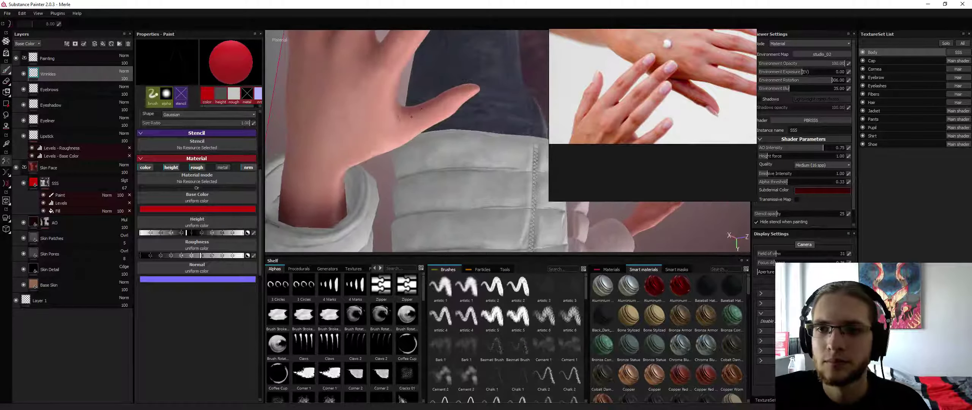
{"action": "key", "text": "2"}
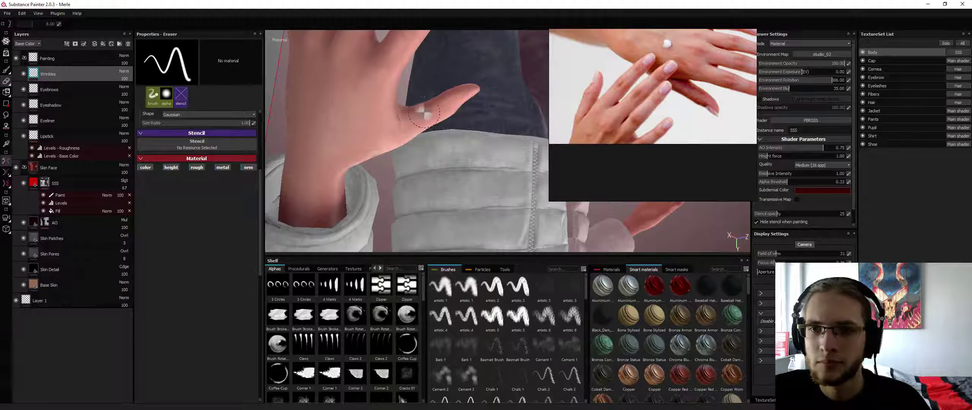
{"action": "key", "text": "1"}
Reposition the back-of-hand reference photo and paint wrinkles over the back of the thumb.
{"action": "left_click_drag", "start_coordinate": [459, 112], "coordinate": [424, 156], "text": "alt"}
{"action": "left_click_drag", "start_coordinate": [441, 126], "coordinate": [480, 122], "text": "alt"}
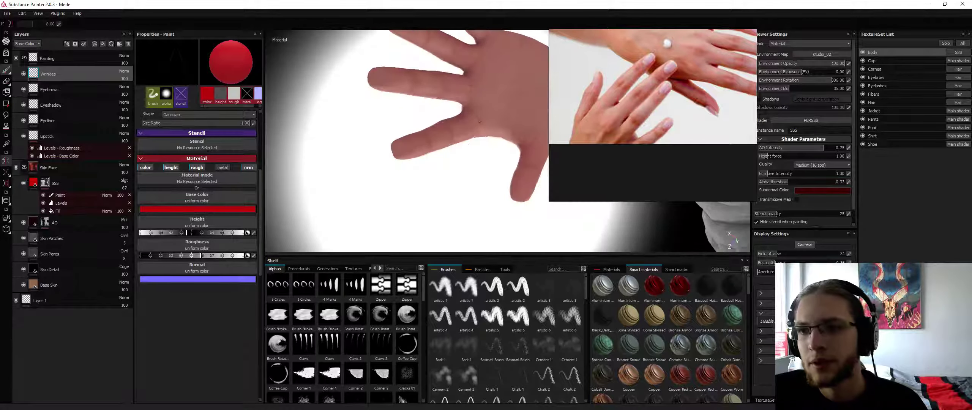
{"action": "middle_click_drag", "start_coordinate": [489, 98], "coordinate": [397, 95], "text": "alt"}
{"action": "middle_click_drag", "start_coordinate": [624, 62], "coordinate": [549, 94]}
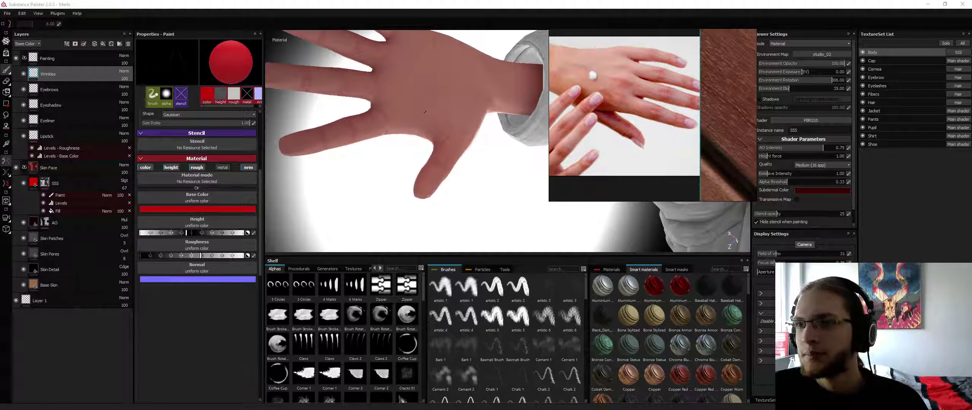
{"action": "mouse_move", "coordinate": [424, 111]}
{"action": "left_mouse_down", "text": "alt"}
{"action": "mouse_move", "coordinate": [423, 161]}
{"action": "mouse_move", "coordinate": [428, 128]}
{"action": "mouse_move", "coordinate": [418, 122]}
{"action": "left_mouse_up", "text": "alt"}
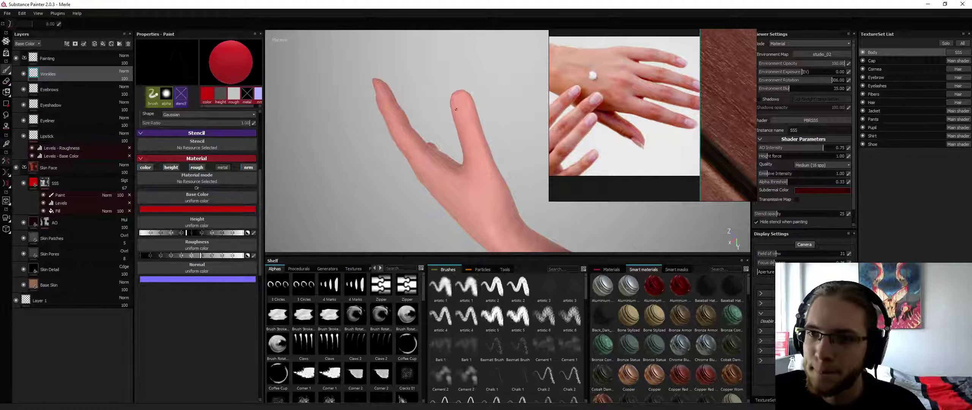
{"action": "left_click_drag", "start_coordinate": [466, 111], "coordinate": [463, 118], "text": "alt"}
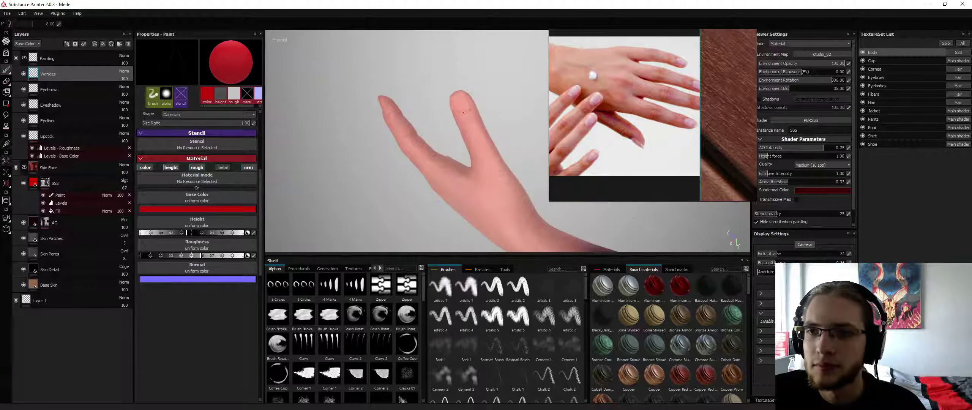
{"action": "left_click_drag", "start_coordinate": [476, 119], "coordinate": [364, 93], "text": "alt"}
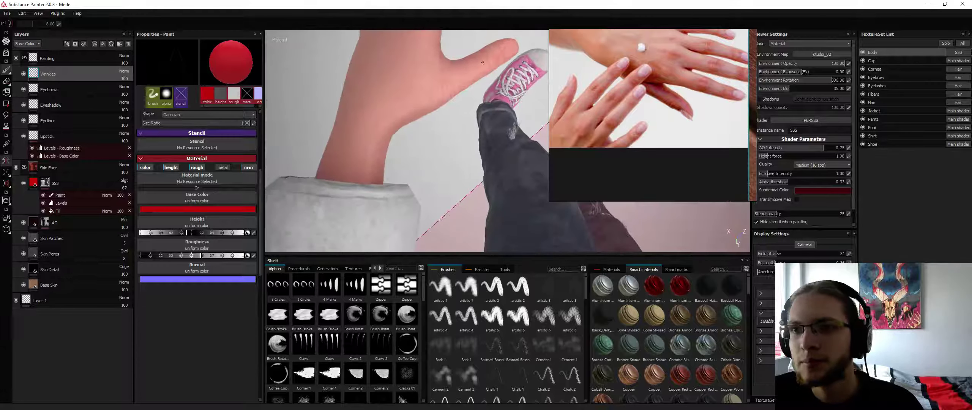
Touch up the thumb and wrist wrinkles with the eraser and reposition the back-of-hand reference photo to show both hands.
{"action": "mouse_move", "coordinate": [483, 62]}
{"action": "left_mouse_down", "text": "alt"}
{"action": "mouse_move", "coordinate": [465, 68]}
{"action": "mouse_move", "coordinate": [496, 56]}
{"action": "mouse_move", "coordinate": [481, 64]}
{"action": "mouse_move", "coordinate": [494, 155]}
{"action": "mouse_move", "coordinate": [436, 104]}
{"action": "mouse_move", "coordinate": [488, 87]}
{"action": "mouse_move", "coordinate": [413, 122]}
{"action": "mouse_move", "coordinate": [499, 202]}
{"action": "mouse_move", "coordinate": [406, 163]}
{"action": "left_mouse_up", "text": "alt"}
{"action": "key", "text": "e"}
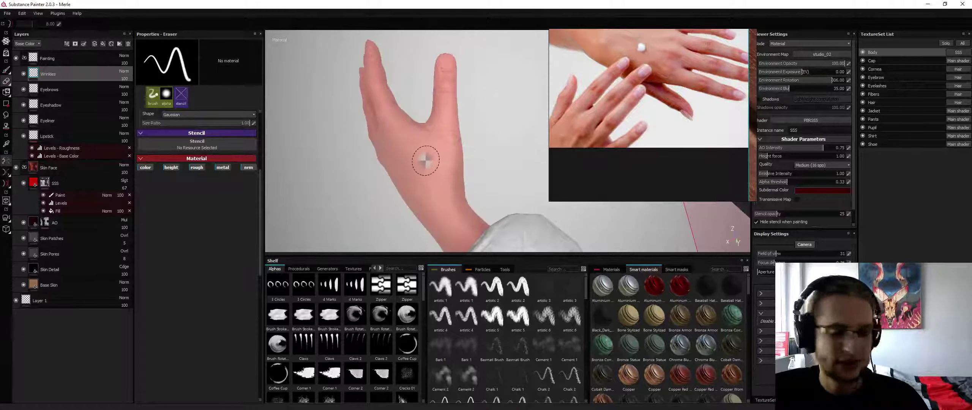
{"action": "middle_click_drag", "start_coordinate": [638, 94], "coordinate": [638, 131]}
{"action": "left_click_drag", "start_coordinate": [411, 159], "coordinate": [494, 196], "text": "alt"}
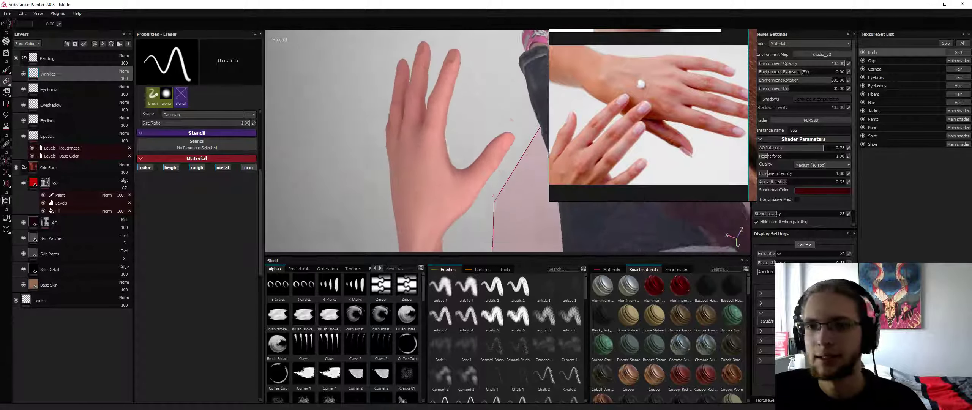
{"action": "mouse_move", "coordinate": [511, 120]}
{"action": "left_mouse_down", "text": "alt"}
{"action": "mouse_move", "coordinate": [434, 171]}
{"action": "mouse_move", "coordinate": [421, 135]}
{"action": "left_mouse_up", "text": "alt"}
{"action": "key", "text": "1"}
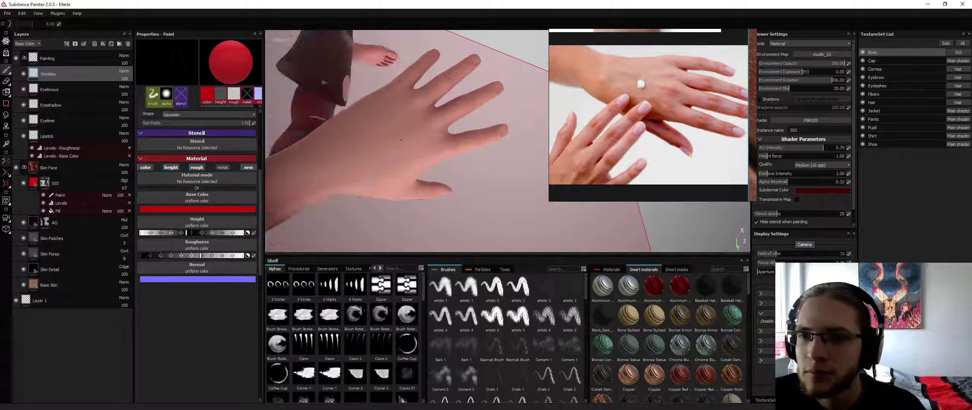
Paint fine wrinkles over the back of the hand and towards the knuckles, following the back-of-hand reference photo.
{"action": "left_click_drag", "start_coordinate": [408, 143], "coordinate": [405, 133], "text": "alt"}
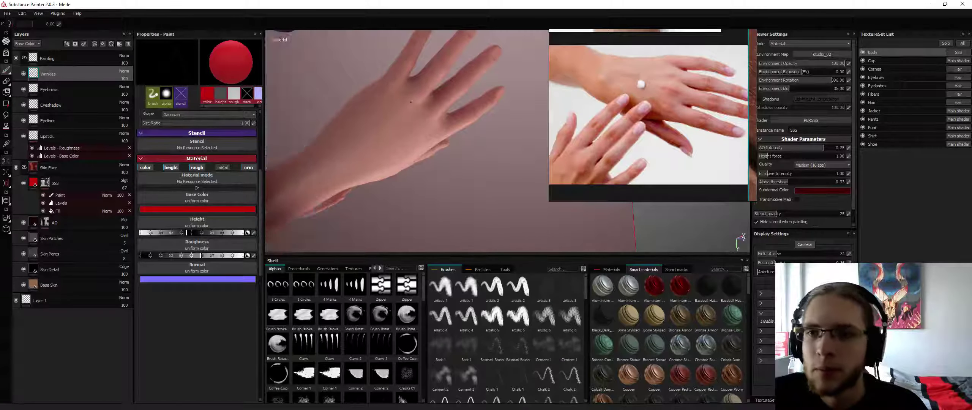
{"action": "left_click_drag", "start_coordinate": [410, 92], "coordinate": [423, 107], "text": "alt"}
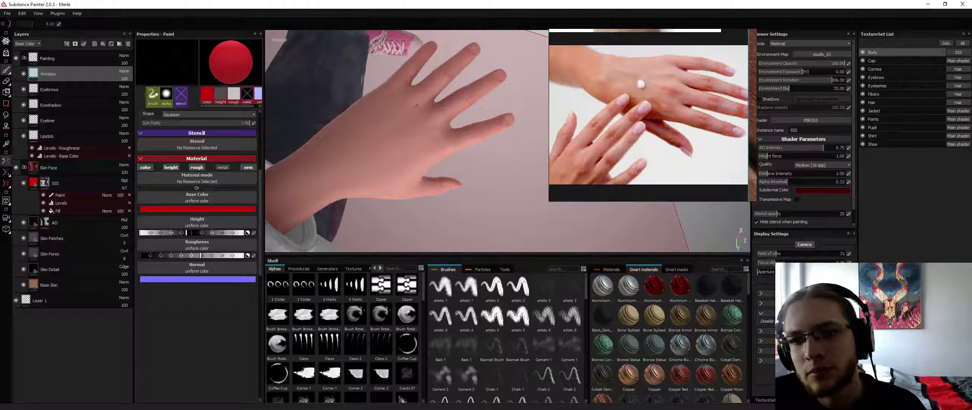
{"action": "left_click_drag", "start_coordinate": [441, 110], "coordinate": [440, 130], "text": "alt"}
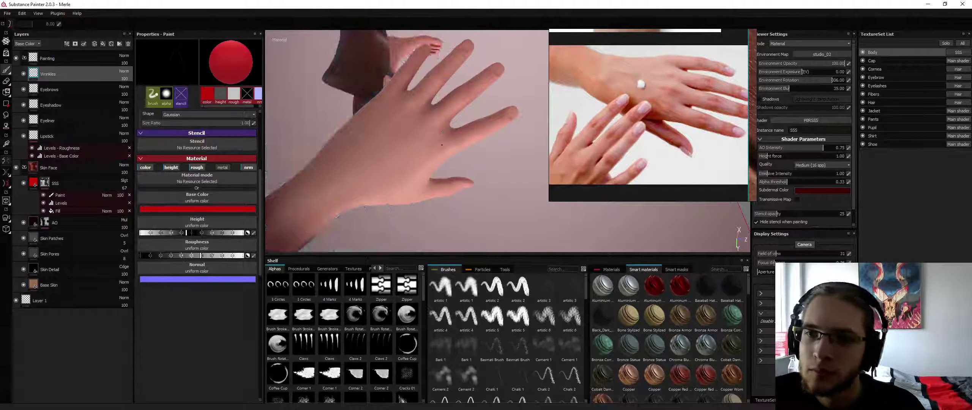
{"action": "left_click_drag", "start_coordinate": [442, 145], "coordinate": [422, 151], "text": "alt"}
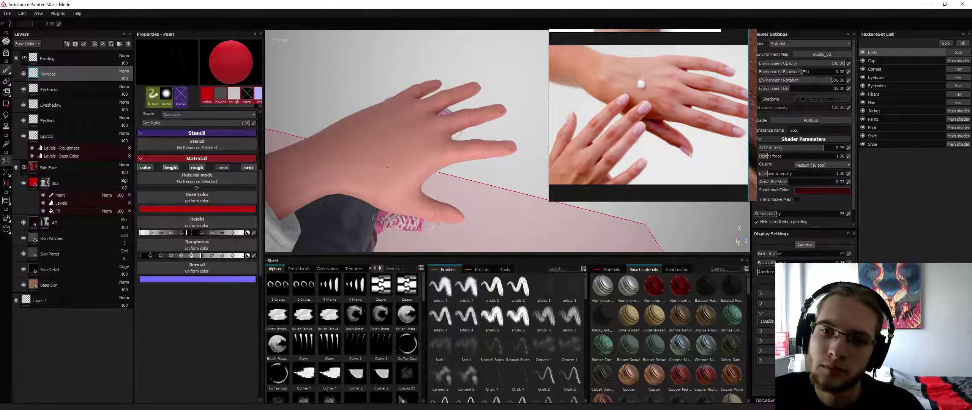
{"action": "left_click_drag", "start_coordinate": [262, 177], "coordinate": [265, 114]}
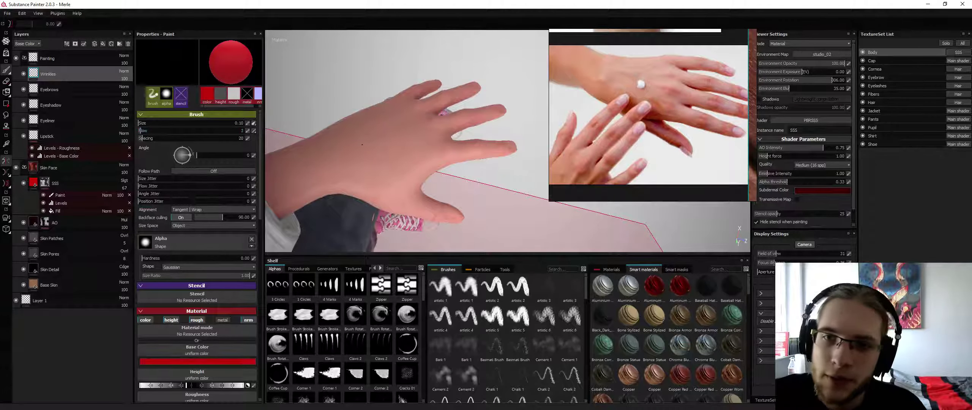
{"action": "left_click_drag", "start_coordinate": [362, 144], "coordinate": [384, 119], "text": "alt"}
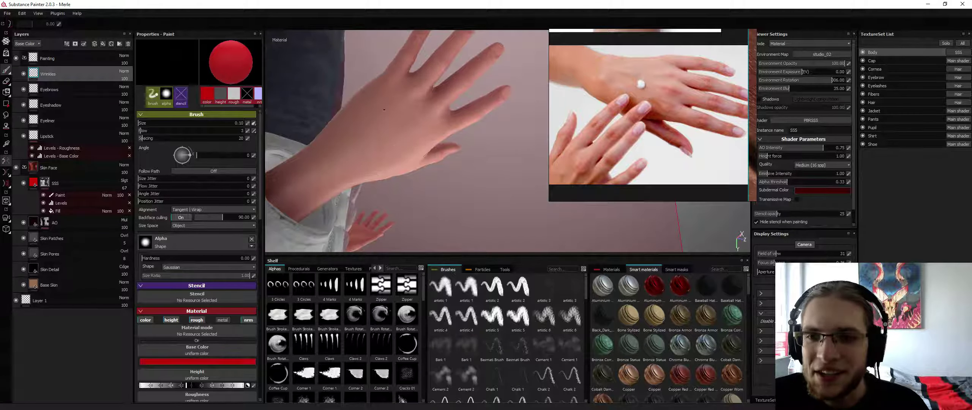
{"action": "mouse_move", "coordinate": [463, 91]}
{"action": "left_mouse_down", "text": "alt"}
{"action": "mouse_move", "coordinate": [440, 107]}
{"action": "mouse_move", "coordinate": [375, 79]}
{"action": "mouse_move", "coordinate": [483, 122]}
{"action": "left_mouse_up", "text": "alt"}
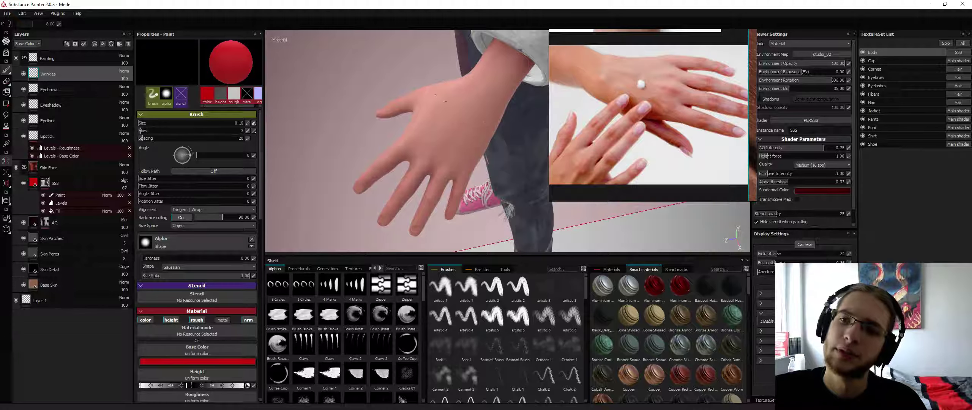
Increase the brush flow and bring up the open-palm reference photo for the inner side of the hand.
{"action": "left_click_drag", "start_coordinate": [445, 101], "coordinate": [493, 115], "text": "alt"}
{"action": "right_click_drag", "start_coordinate": [493, 116], "coordinate": [454, 103], "text": "alt"}
{"action": "left_click_drag", "start_coordinate": [455, 102], "coordinate": [484, 74], "text": "alt"}
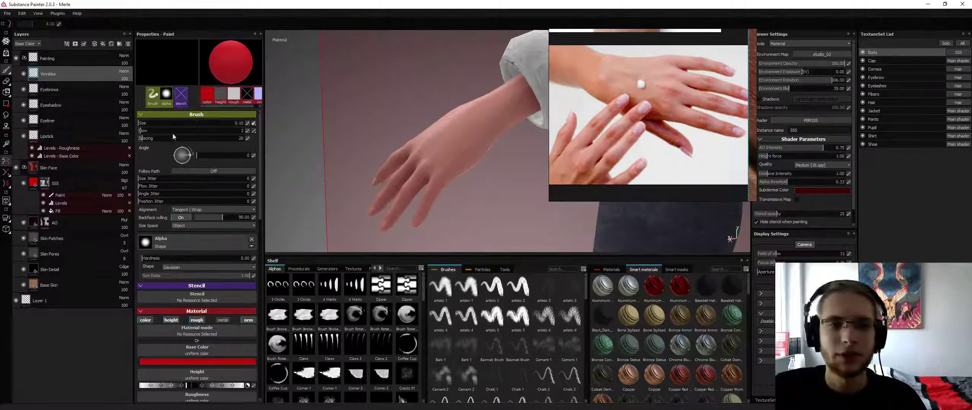
{"action": "left_click_drag", "start_coordinate": [508, 114], "coordinate": [503, 120], "text": "alt"}
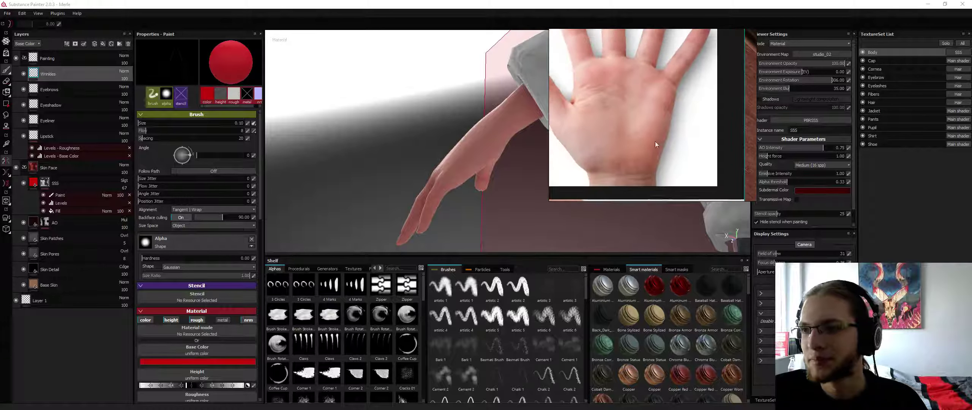
{"action": "left_click_drag", "start_coordinate": [443, 164], "coordinate": [462, 190], "text": "alt"}
{"action": "left_click_drag", "start_coordinate": [357, 126], "coordinate": [414, 129], "text": "alt"}
{"action": "left_click_drag", "start_coordinate": [507, 124], "coordinate": [266, 159], "text": "alt"}
Paint crease lines on the inner wrist and heel of the palm, matching the open-palm reference photo.
{"action": "middle_click_drag", "start_coordinate": [414, 144], "coordinate": [431, 218], "text": "alt"}
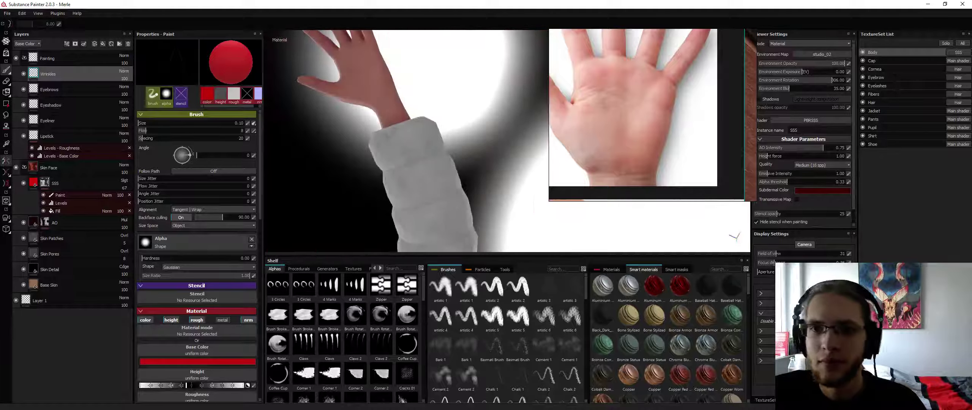
{"action": "left_click_drag", "start_coordinate": [432, 218], "coordinate": [399, 148], "text": "alt"}
{"action": "right_click_drag", "start_coordinate": [414, 188], "coordinate": [403, 151], "text": "alt"}
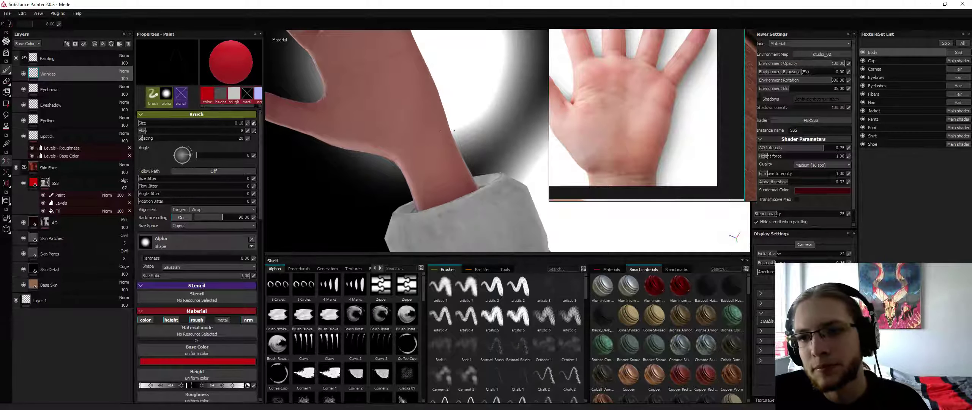
{"action": "left_click_drag", "start_coordinate": [454, 131], "coordinate": [422, 126], "text": "alt"}
{"action": "key", "text": "alt+q"}
{"action": "left_click_drag", "start_coordinate": [395, 167], "coordinate": [452, 140], "text": "alt"}
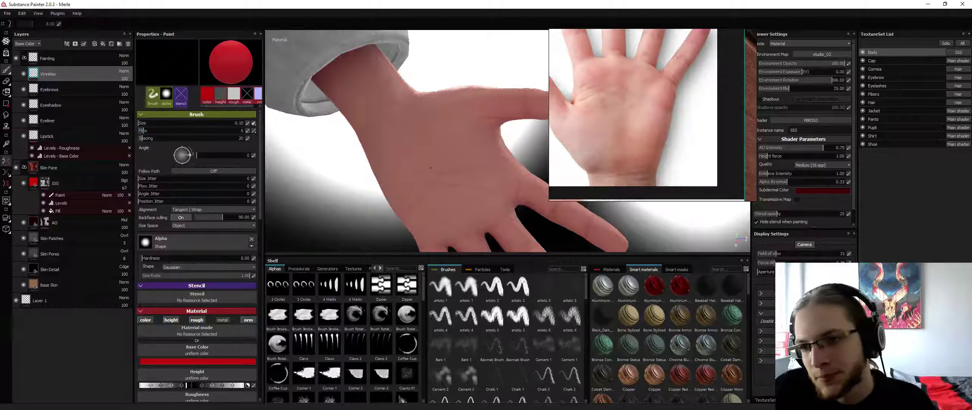
Paint a crease across the palm below the fingers, following the open-palm reference photo.
{"action": "left_click_drag", "start_coordinate": [475, 164], "coordinate": [530, 164], "text": "alt"}
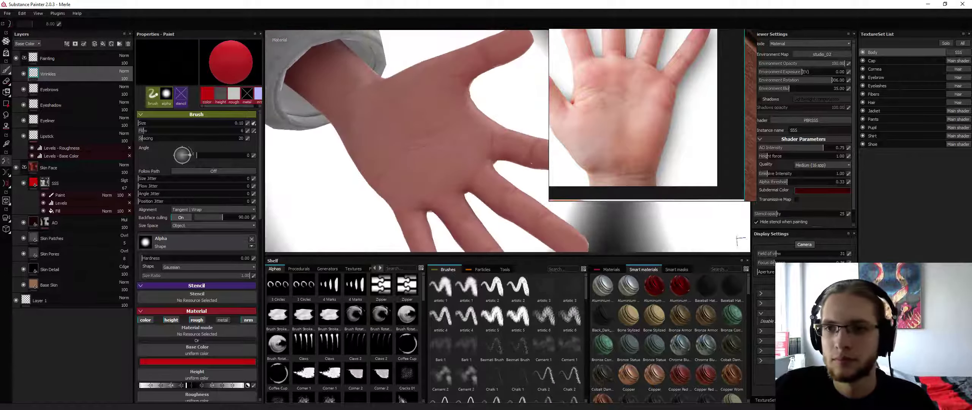
{"action": "left_click_drag", "start_coordinate": [453, 168], "coordinate": [408, 171]}
{"action": "left_click_drag", "start_coordinate": [403, 171], "coordinate": [397, 172]}
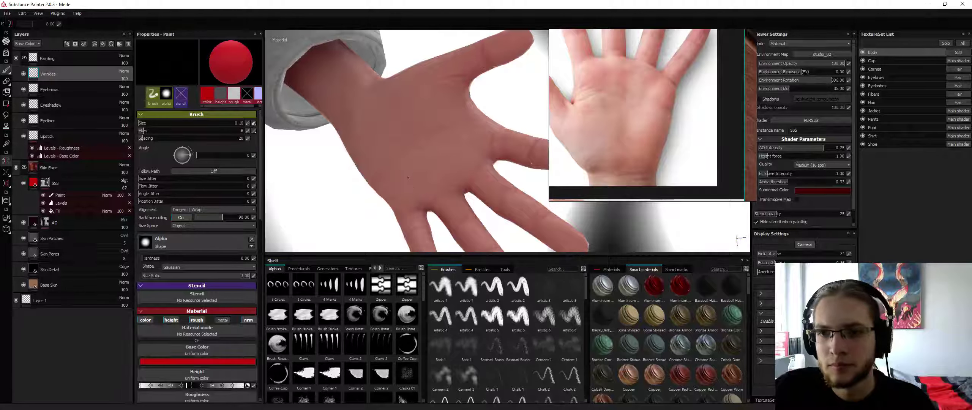
{"action": "left_click_drag", "start_coordinate": [457, 134], "coordinate": [481, 136], "text": "alt"}
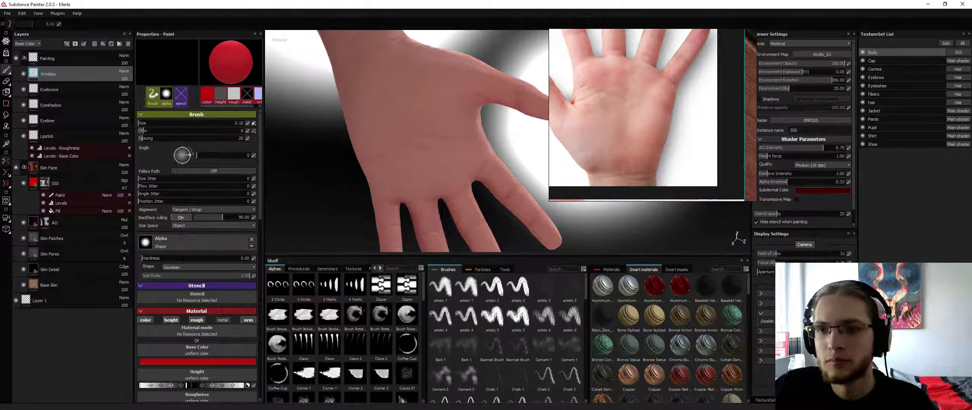
Examine the painted wrinkles on the back of the hand, knuckles, thumb and palm from several angles.
{"action": "left_click_drag", "start_coordinate": [400, 129], "coordinate": [380, 73], "text": "alt"}
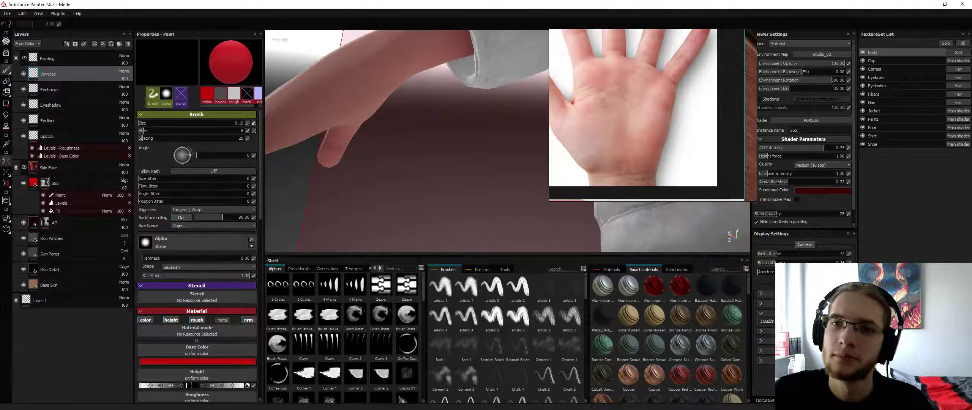
{"action": "left_click_drag", "start_coordinate": [379, 73], "coordinate": [410, 65], "text": "alt"}
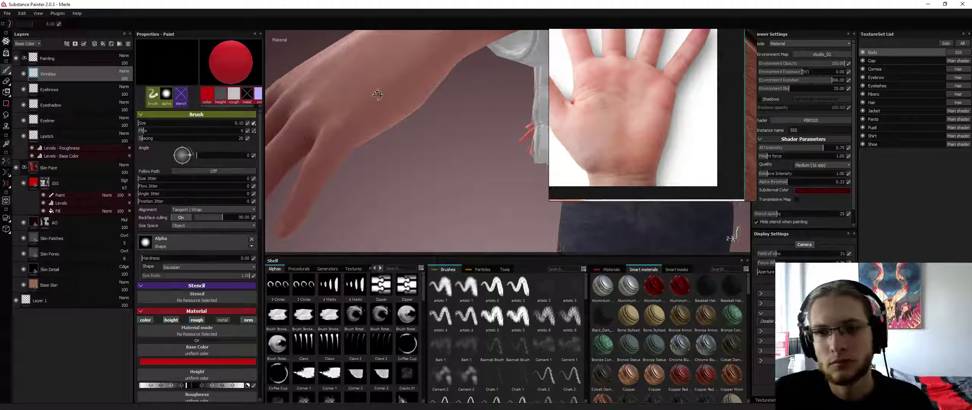
{"action": "left_click_drag", "start_coordinate": [410, 114], "coordinate": [222, 171], "text": "alt"}
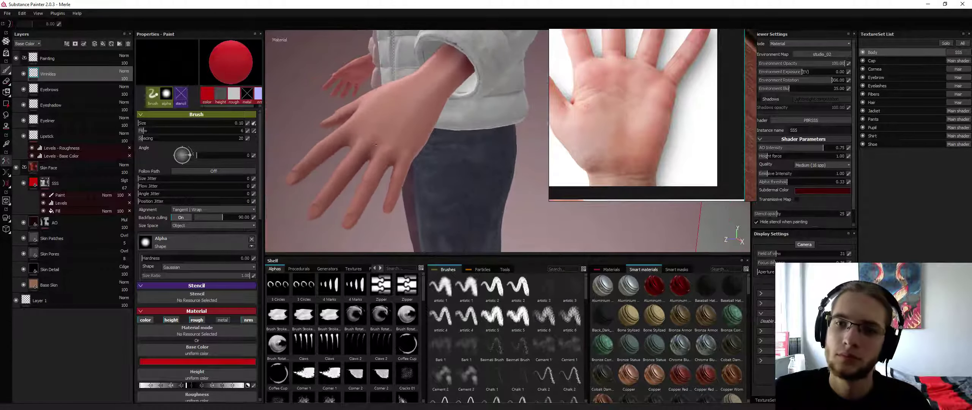
{"action": "left_click_drag", "start_coordinate": [395, 125], "coordinate": [396, 153], "text": "alt"}
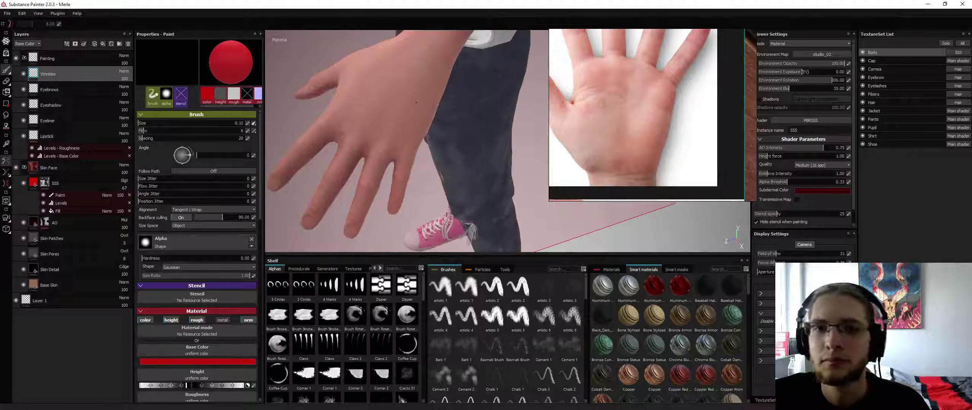
{"action": "right_click_drag", "start_coordinate": [392, 98], "coordinate": [392, 76], "text": "alt"}
{"action": "left_click_drag", "start_coordinate": [392, 76], "coordinate": [426, 65], "text": "alt"}
{"action": "right_click_drag", "start_coordinate": [425, 64], "coordinate": [426, 91], "text": "alt"}
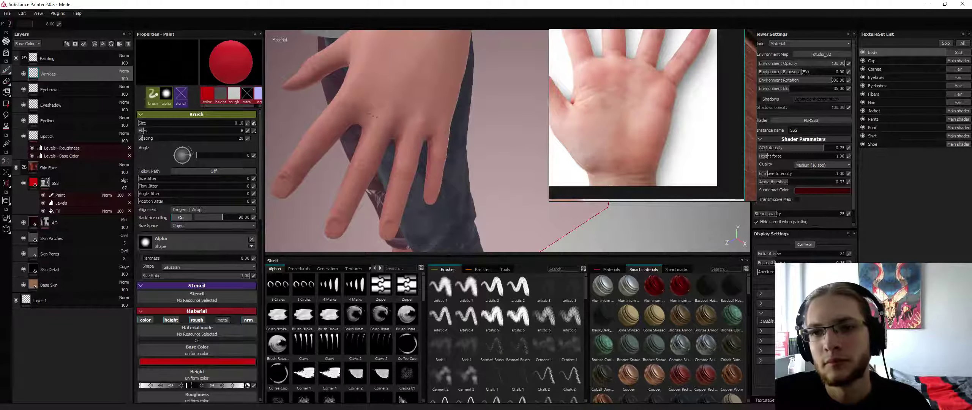
{"action": "left_click_drag", "start_coordinate": [394, 92], "coordinate": [320, 97], "text": "alt"}
{"action": "left_click_drag", "start_coordinate": [414, 146], "coordinate": [506, 101], "text": "alt"}
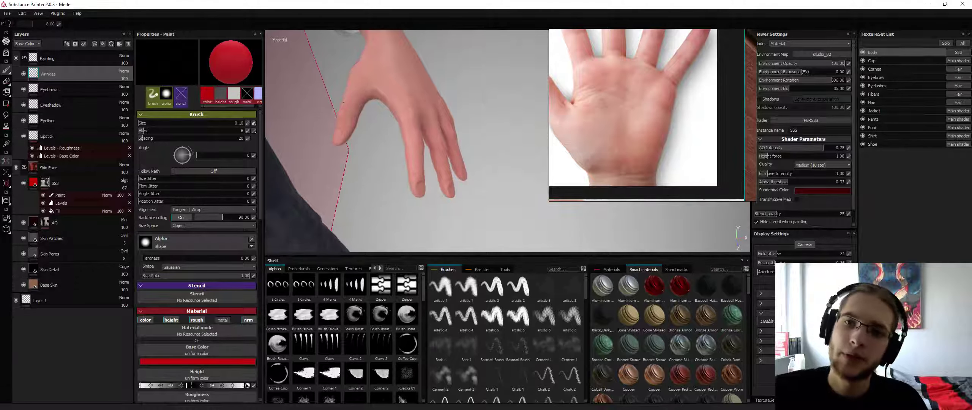
{"action": "left_click_drag", "start_coordinate": [339, 91], "coordinate": [376, 120], "text": "alt"}
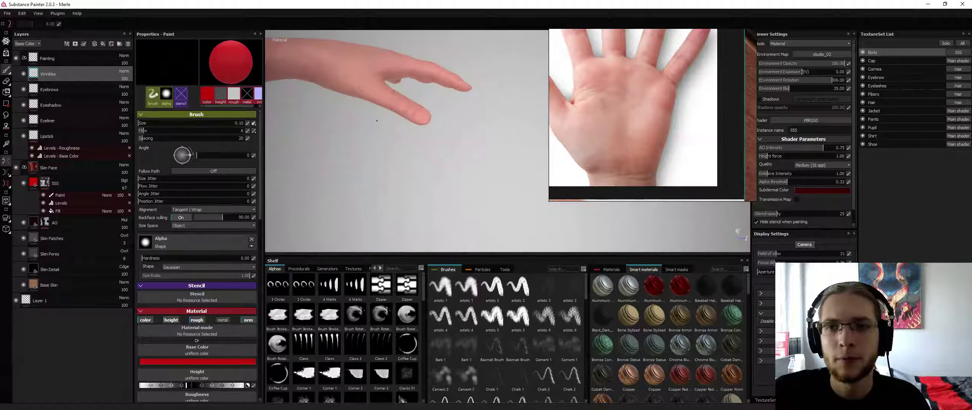
{"action": "left_click_drag", "start_coordinate": [392, 96], "coordinate": [392, 125], "text": "alt"}
{"action": "key", "text": "e"}
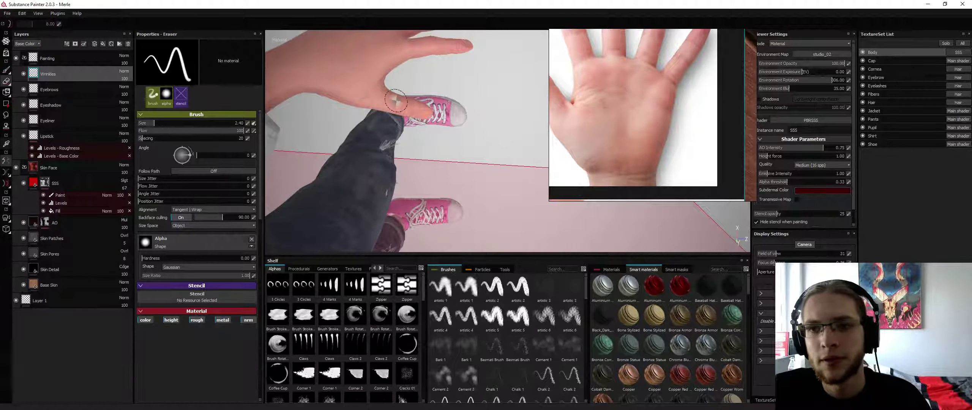
{"action": "key", "text": "1"}
{"action": "mouse_move", "coordinate": [420, 103]}
{"action": "left_mouse_down", "text": "alt"}
{"action": "mouse_move", "coordinate": [360, 102]}
{"action": "mouse_move", "coordinate": [395, 108]}
{"action": "mouse_move", "coordinate": [475, 178]}
{"action": "left_mouse_up", "text": "alt"}
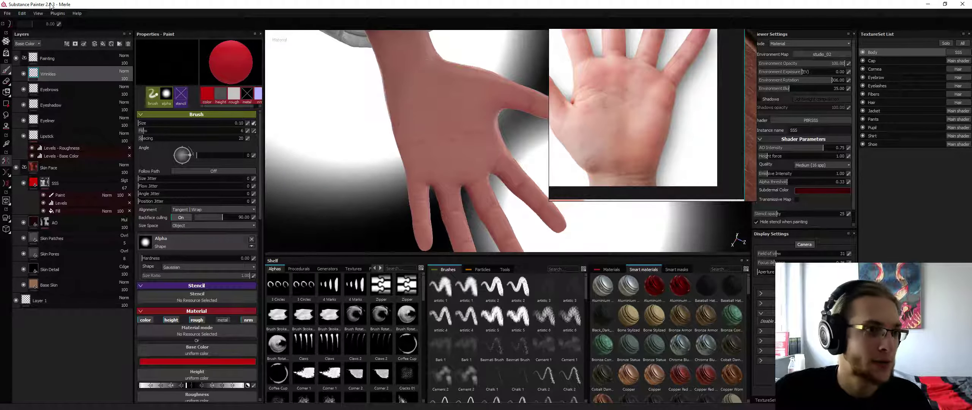
Set the brush hardness to 0.21.
{"action": "left_click_drag", "start_coordinate": [436, 132], "coordinate": [455, 114], "text": "alt"}
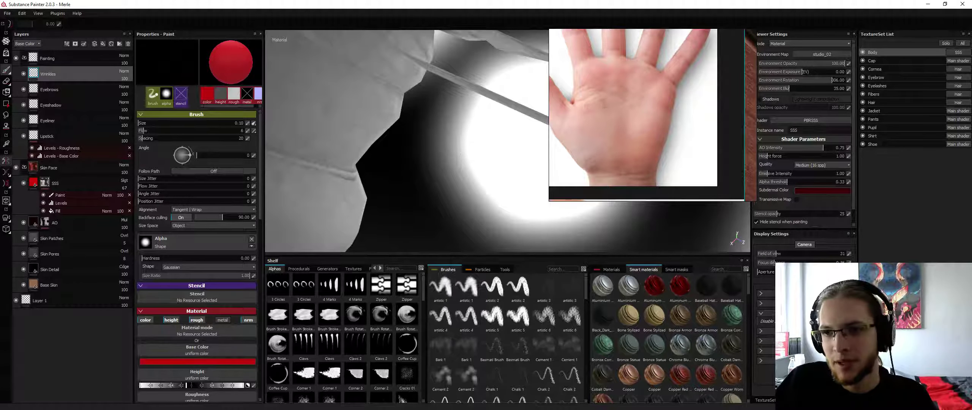
{"action": "left_click_drag", "start_coordinate": [413, 172], "coordinate": [479, 160], "text": "alt"}
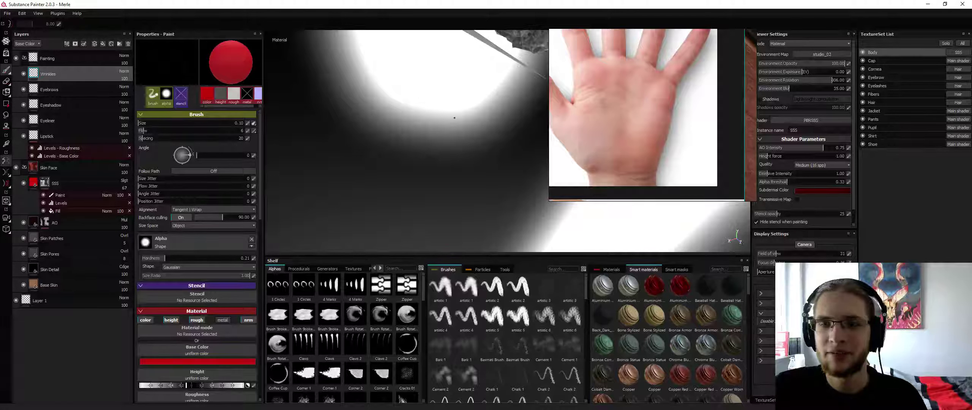
{"action": "right_click_drag", "start_coordinate": [424, 122], "coordinate": [330, 134], "text": "alt"}
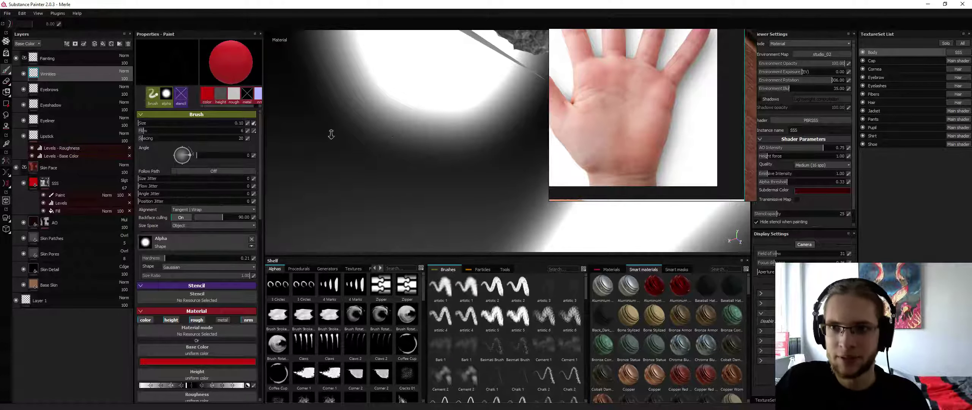
{"action": "right_click_drag", "start_coordinate": [481, 113], "coordinate": [421, 145], "text": "alt"}
{"action": "left_click_drag", "start_coordinate": [496, 49], "coordinate": [556, 65], "text": "alt"}
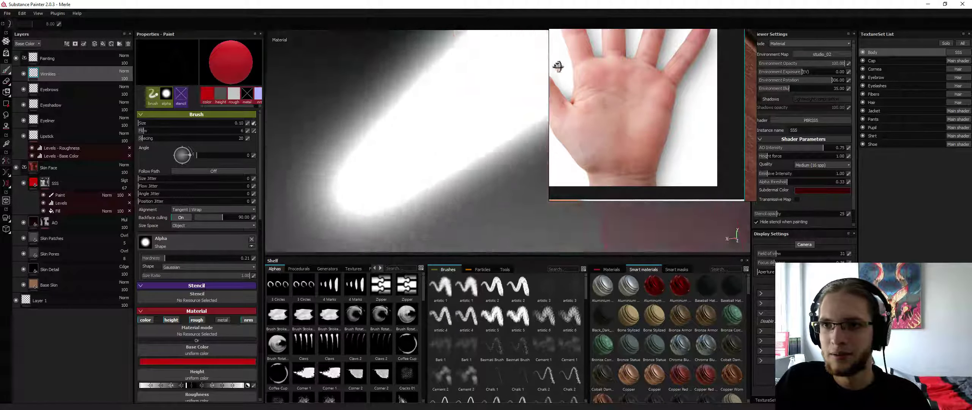
{"action": "right_click_drag", "start_coordinate": [542, 72], "coordinate": [306, 134], "text": "alt"}
Reposition the open-palm reference photo beside the model and bring the character's back and hand into view.
{"action": "right_click_drag", "start_coordinate": [725, 169], "coordinate": [521, 159]}
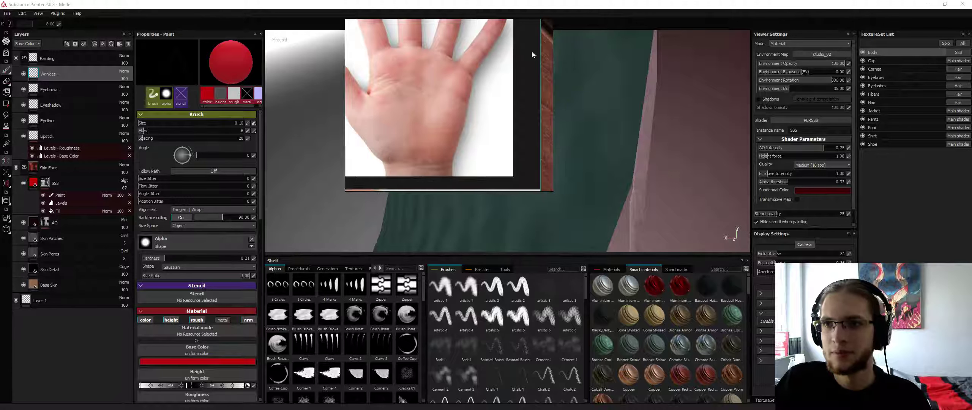
{"action": "left_click_drag", "start_coordinate": [532, 52], "coordinate": [716, 82]}
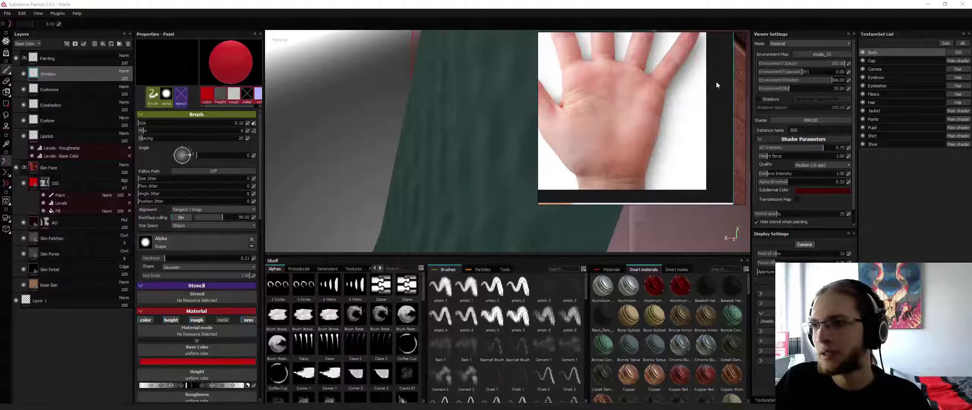
{"action": "right_click_drag", "start_coordinate": [455, 128], "coordinate": [427, 116], "text": "alt"}
{"action": "middle_click_drag", "start_coordinate": [427, 116], "coordinate": [454, 97], "text": "alt"}
{"action": "left_click_drag", "start_coordinate": [671, 81], "coordinate": [726, 79]}
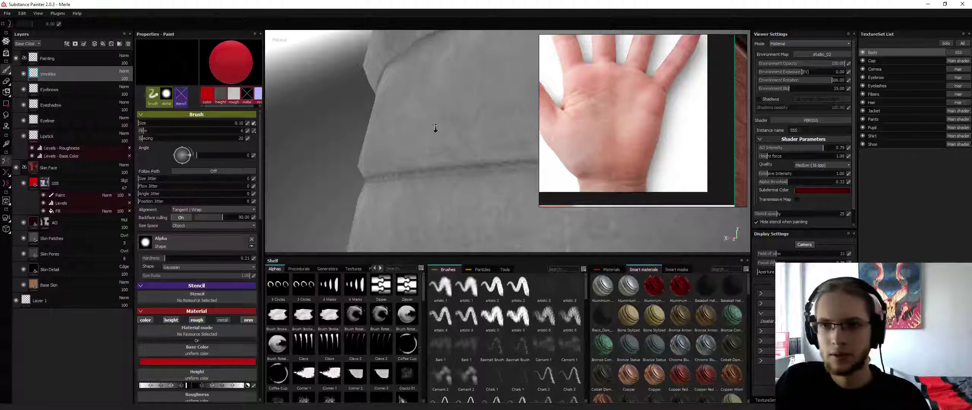
{"action": "right_click_drag", "start_coordinate": [436, 129], "coordinate": [486, 108], "text": "alt"}
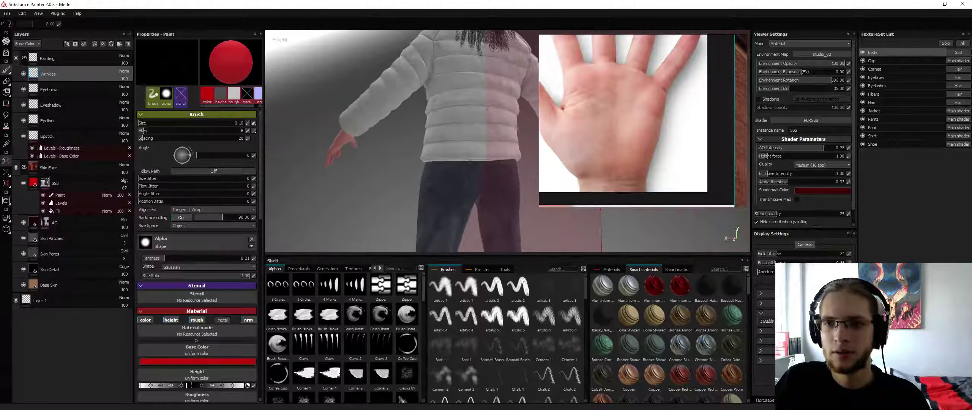
Select the Paint effect in the SSS layer's mask and reduce the brush size to 2.21 for work on the back of the hand.
{"action": "left_click_drag", "start_coordinate": [487, 109], "coordinate": [304, 205], "text": "alt"}
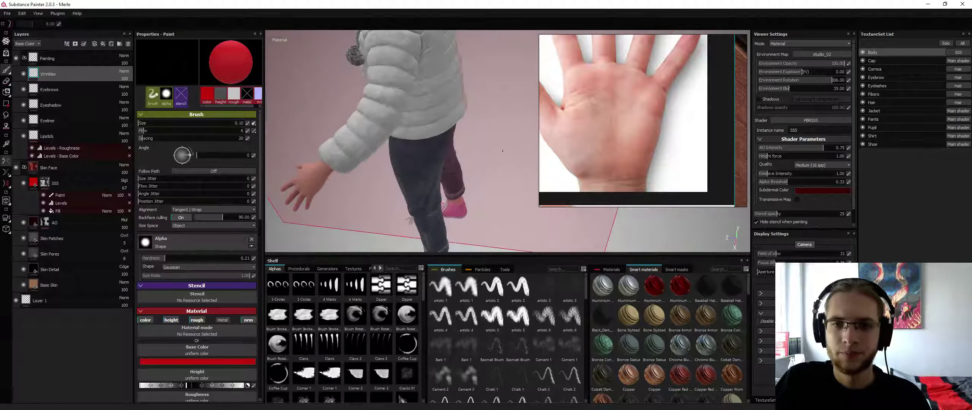
{"action": "middle_click_drag", "start_coordinate": [304, 178], "coordinate": [416, 152], "text": "alt"}
{"action": "right_click_drag", "start_coordinate": [416, 152], "coordinate": [439, 158], "text": "alt"}
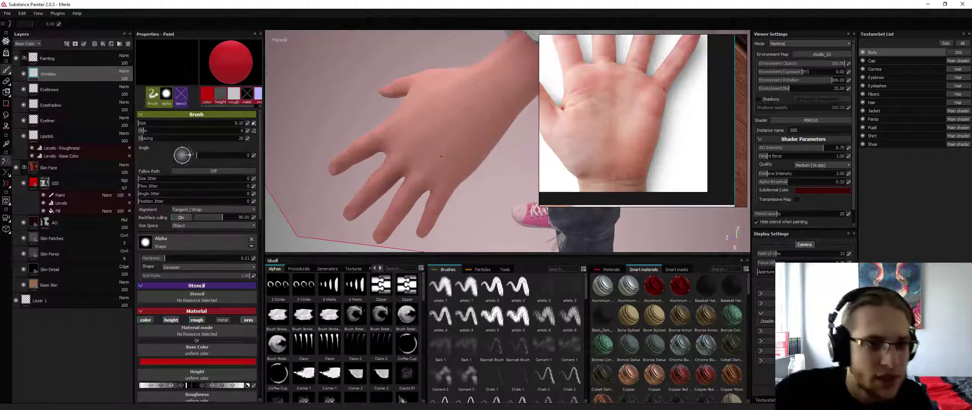
{"action": "left_click", "coordinate": [60, 195]}
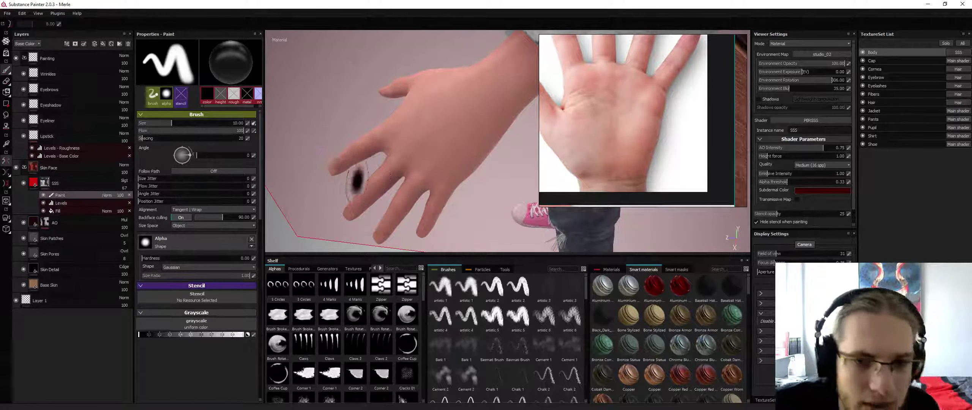
{"action": "mouse_move", "coordinate": [402, 87]}
{"action": "left_mouse_down", "text": "alt"}
{"action": "mouse_move", "coordinate": [402, 102]}
{"action": "mouse_move", "coordinate": [452, 93]}
{"action": "left_mouse_up", "text": "alt"}
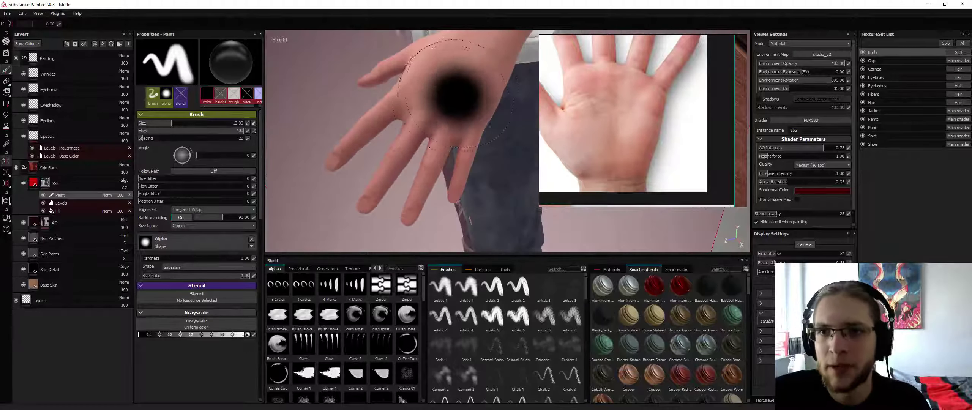
{"action": "right_click_drag", "start_coordinate": [451, 98], "coordinate": [424, 99], "text": "ctrl"}
Undo a trial dark stroke on the back of the hand and switch the grayscale paint value to white.
{"action": "left_click_drag", "start_coordinate": [423, 116], "coordinate": [427, 118]}
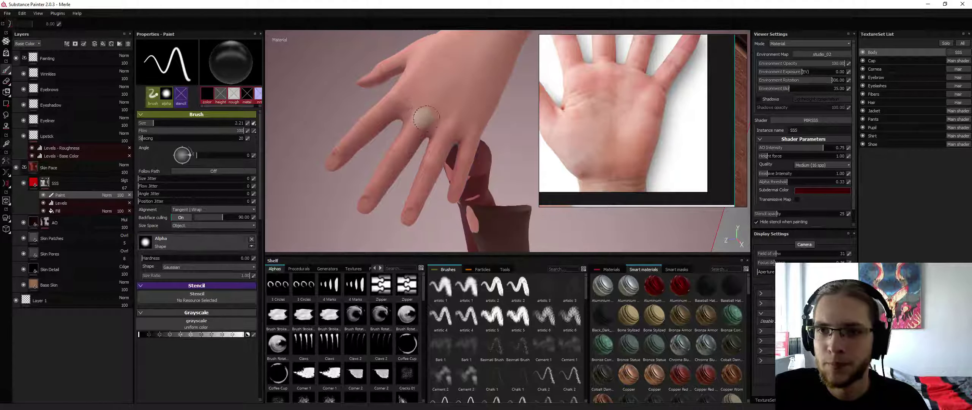
{"action": "key", "text": "ctrl+z"}
{"action": "middle_click_drag", "start_coordinate": [433, 99], "coordinate": [438, 125], "text": "alt"}
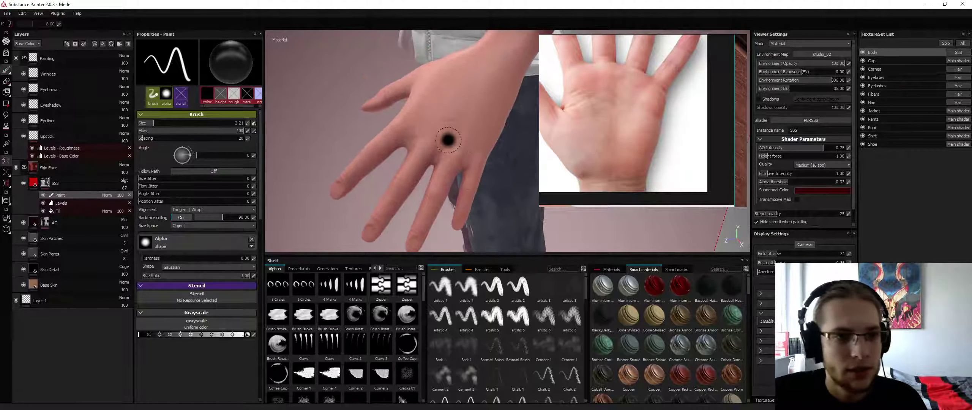
{"action": "key", "text": "x"}
{"action": "mouse_move", "coordinate": [444, 125]}
{"action": "left_mouse_down", "text": "alt"}
{"action": "mouse_move", "coordinate": [428, 142]}
{"action": "mouse_move", "coordinate": [446, 132]}
{"action": "left_mouse_up", "text": "alt"}
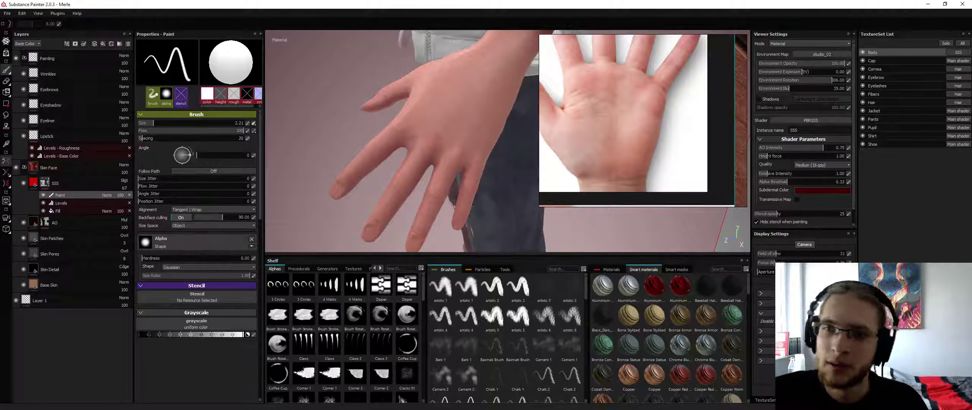
Shift the reference board to the photo of the backs of the hands and turn the model's hand to match.
{"action": "middle_click_drag", "start_coordinate": [588, 170], "coordinate": [625, 145]}
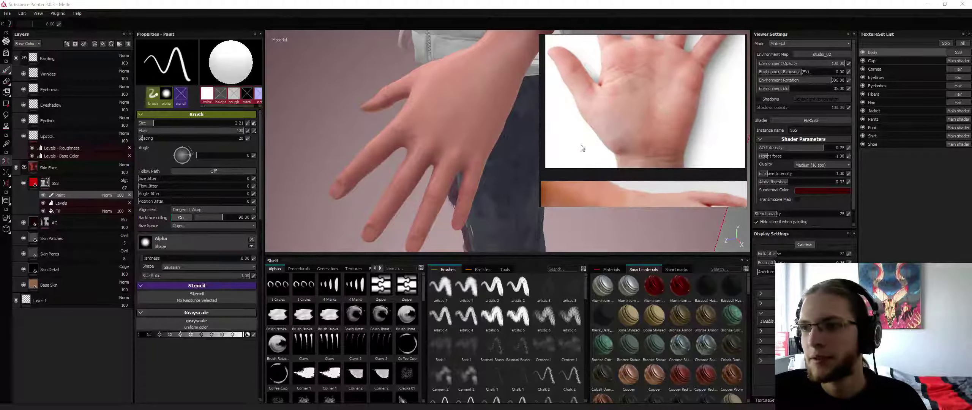
{"action": "left_click_drag", "start_coordinate": [485, 138], "coordinate": [509, 125], "text": "alt"}
{"action": "mouse_move", "coordinate": [678, 183]}
{"action": "middle_mouse_down"}
{"action": "mouse_move", "coordinate": [668, 88]}
{"action": "mouse_move", "coordinate": [624, 91]}
{"action": "middle_mouse_up"}
{"action": "left_click_drag", "start_coordinate": [431, 151], "coordinate": [401, 146], "text": "alt"}
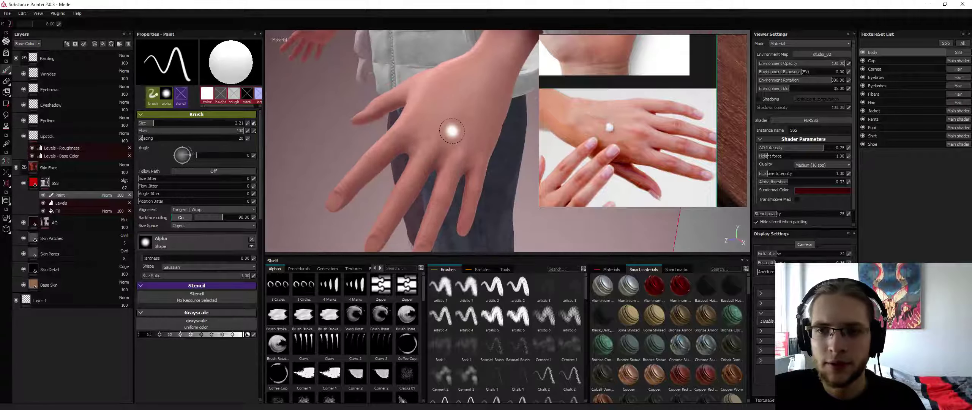
Load the sandpaper brush preset for painting the SSS mask.
{"action": "left_click_drag", "start_coordinate": [451, 125], "coordinate": [437, 125], "text": "ctrl"}
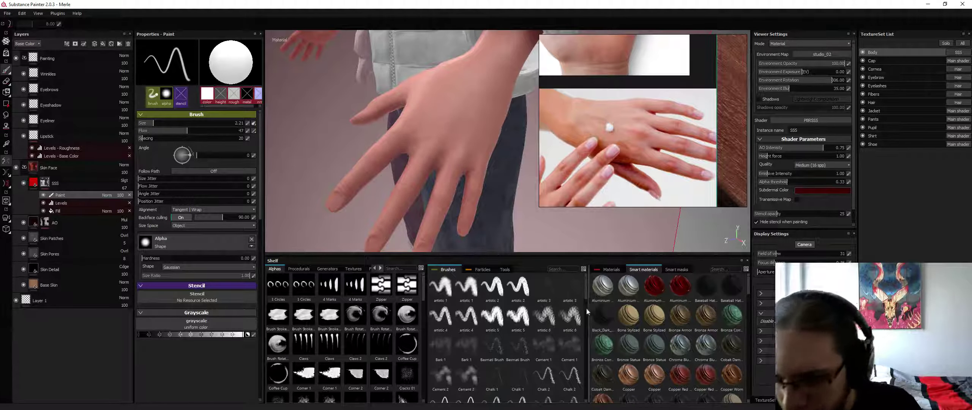
{"action": "left_click_drag", "start_coordinate": [586, 291], "coordinate": [597, 373]}
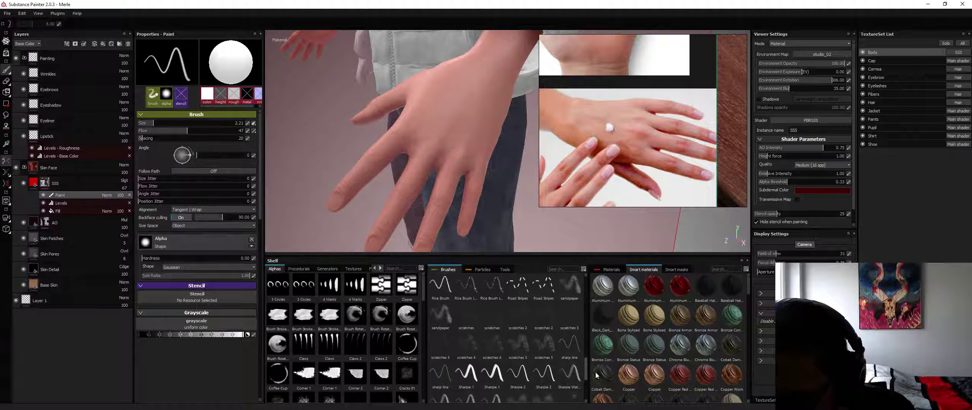
{"action": "left_click", "coordinate": [572, 288]}
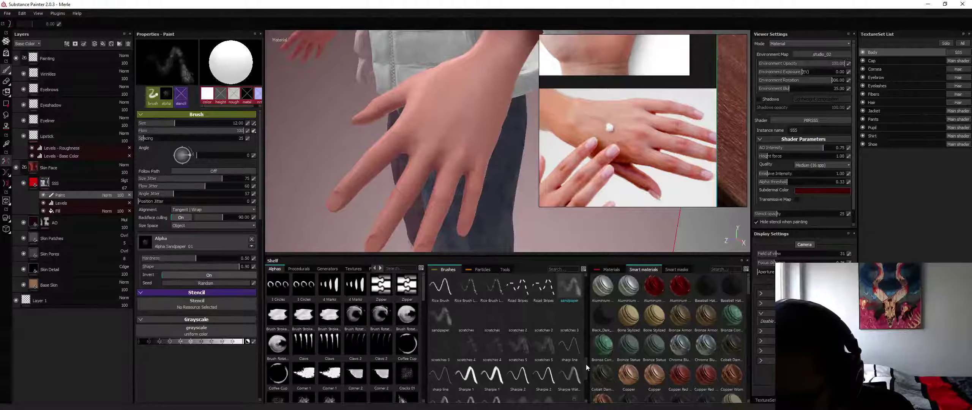
{"action": "left_click_drag", "start_coordinate": [587, 365], "coordinate": [587, 383]}
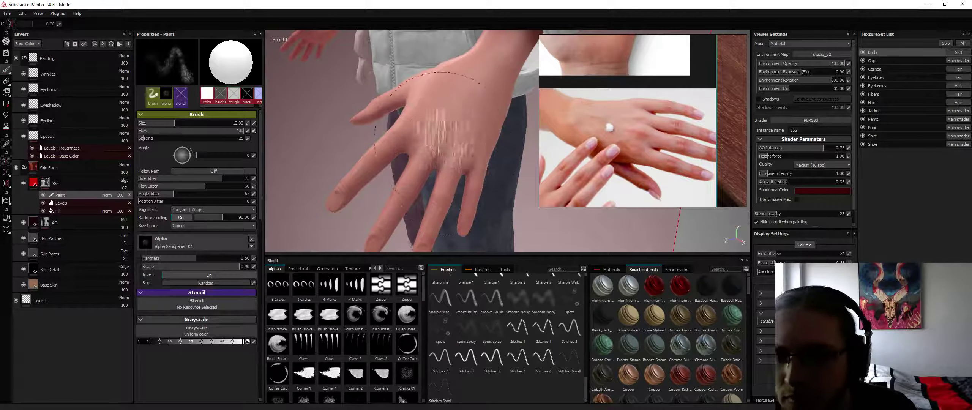
Shrink the sandpaper brush and paint white, then black texture over the knuckles and back of the hand in the SSS mask.
{"action": "right_click_drag", "start_coordinate": [447, 141], "coordinate": [430, 142], "text": "ctrl"}
{"action": "key", "text": "alt+q"}
{"action": "mouse_move", "coordinate": [449, 135]}
{"action": "left_mouse_down"}
{"action": "mouse_move", "coordinate": [434, 146]}
{"action": "mouse_move", "coordinate": [429, 133]}
{"action": "left_mouse_up"}
{"action": "key", "text": "x"}
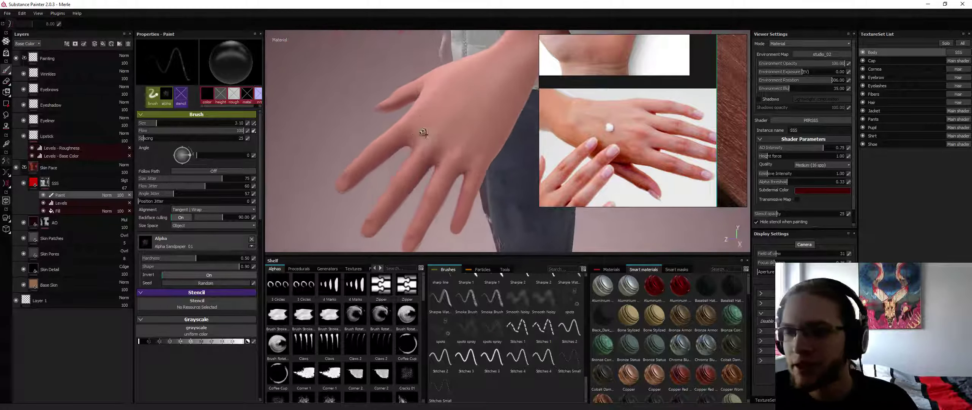
{"action": "left_click_drag", "start_coordinate": [411, 173], "coordinate": [420, 163]}
{"action": "mouse_move", "coordinate": [445, 132]}
{"action": "left_mouse_down", "text": "alt"}
{"action": "mouse_move", "coordinate": [485, 123]}
{"action": "mouse_move", "coordinate": [443, 159]}
{"action": "mouse_move", "coordinate": [340, 143]}
{"action": "mouse_move", "coordinate": [397, 167]}
{"action": "left_mouse_up", "text": "alt"}
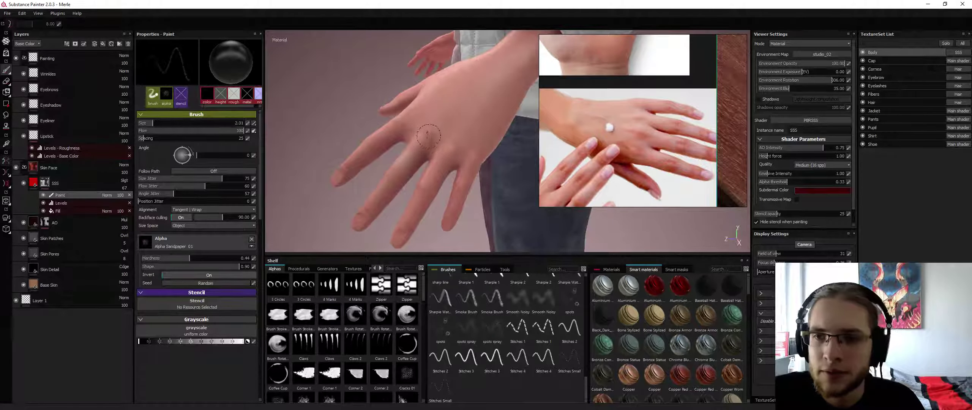
{"action": "mouse_move", "coordinate": [411, 132]}
{"action": "left_mouse_down", "text": "alt"}
{"action": "mouse_move", "coordinate": [426, 142]}
{"action": "mouse_move", "coordinate": [411, 124]}
{"action": "left_mouse_up", "text": "alt"}
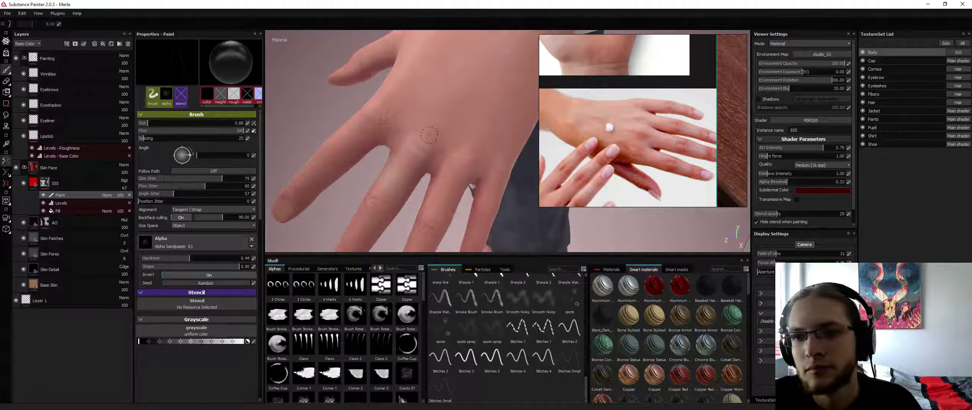
Enlarge the brush to 2.20 and then 4.50, painting black sandpaper texture over the knuckles and back of the hand.
{"action": "right_click_drag", "start_coordinate": [403, 122], "coordinate": [422, 121], "text": "ctrl"}
{"action": "key", "text": "l"}
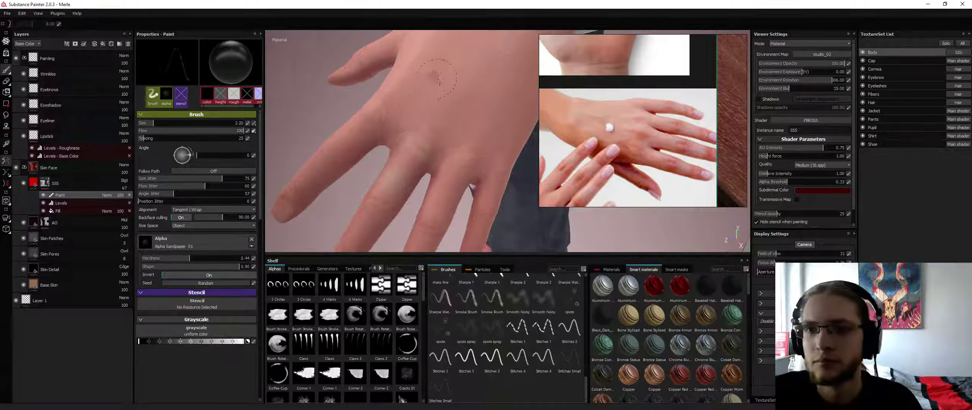
{"action": "scroll", "coordinate": [435, 78], "scroll_direction": "down", "scroll_amount": 3}
{"action": "middle_click_drag", "start_coordinate": [435, 78], "coordinate": [386, 147], "text": "alt"}
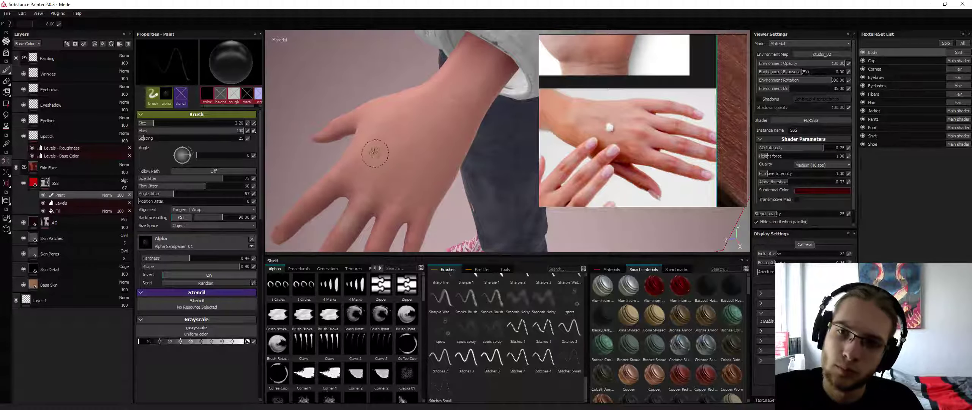
{"action": "left_click_drag", "start_coordinate": [356, 179], "coordinate": [361, 174]}
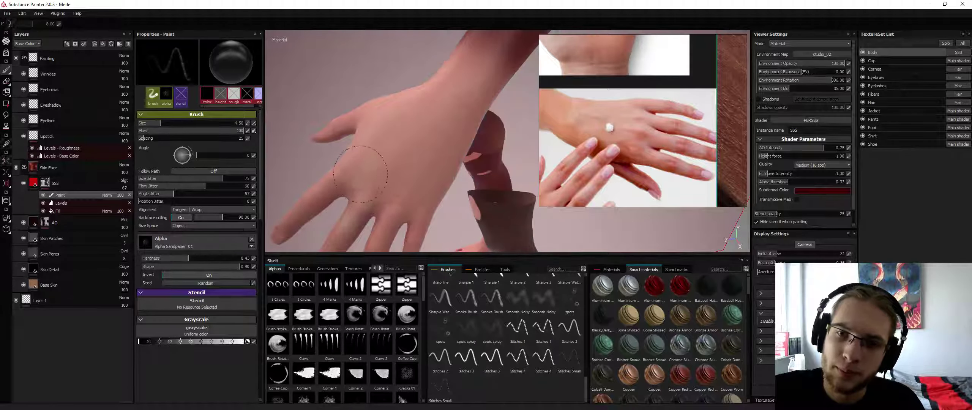
{"action": "left_click_drag", "start_coordinate": [404, 121], "coordinate": [423, 132]}
Rotate the environment lighting to 171 over the hand and raise the roughness of the Base Skin fill layer.
{"action": "mouse_move", "coordinate": [421, 158]}
{"action": "left_mouse_down", "text": "alt"}
{"action": "mouse_move", "coordinate": [444, 155]}
{"action": "mouse_move", "coordinate": [434, 156]}
{"action": "mouse_move", "coordinate": [436, 178]}
{"action": "left_mouse_up", "text": "alt"}
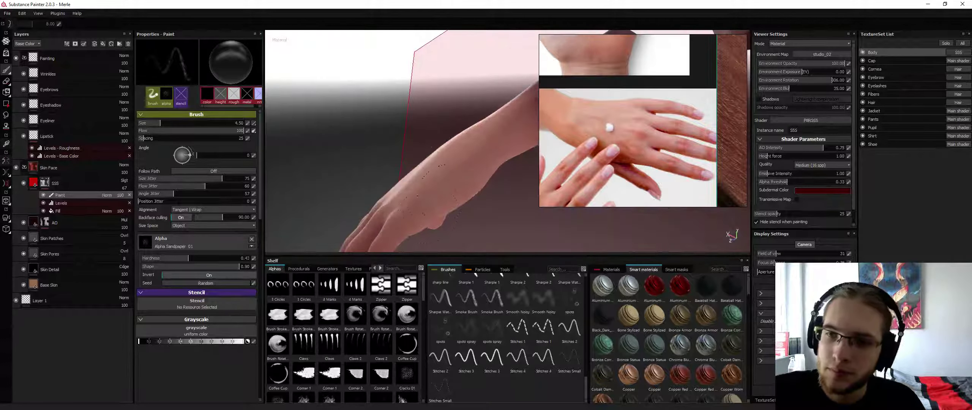
{"action": "right_click_drag", "start_coordinate": [460, 161], "coordinate": [472, 158], "text": "shift"}
{"action": "left_click_drag", "start_coordinate": [473, 159], "coordinate": [463, 143], "text": "alt"}
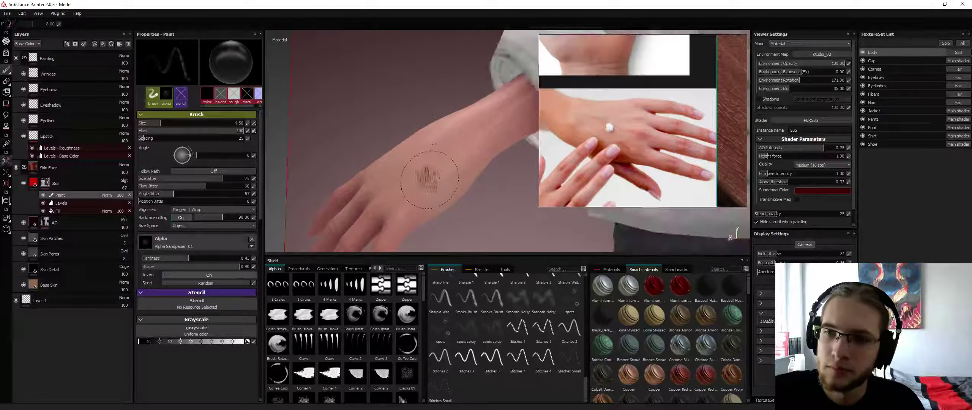
{"action": "left_click_drag", "start_coordinate": [429, 178], "coordinate": [477, 122], "text": "alt"}
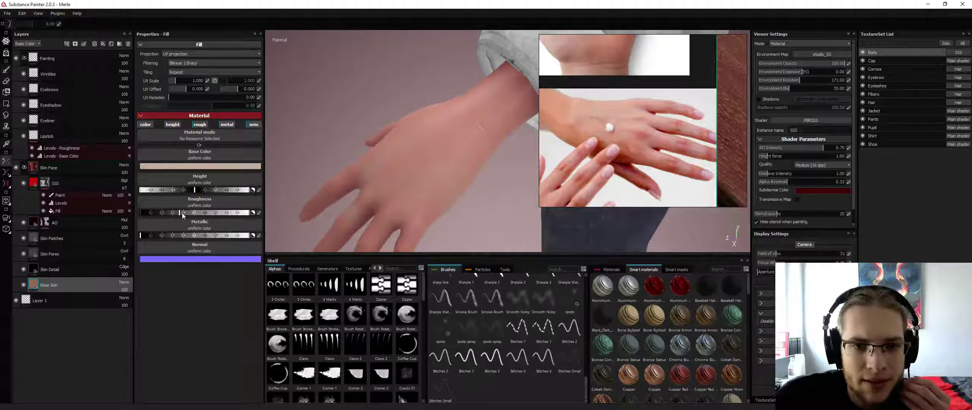
{"action": "left_click_drag", "start_coordinate": [182, 213], "coordinate": [194, 211]}
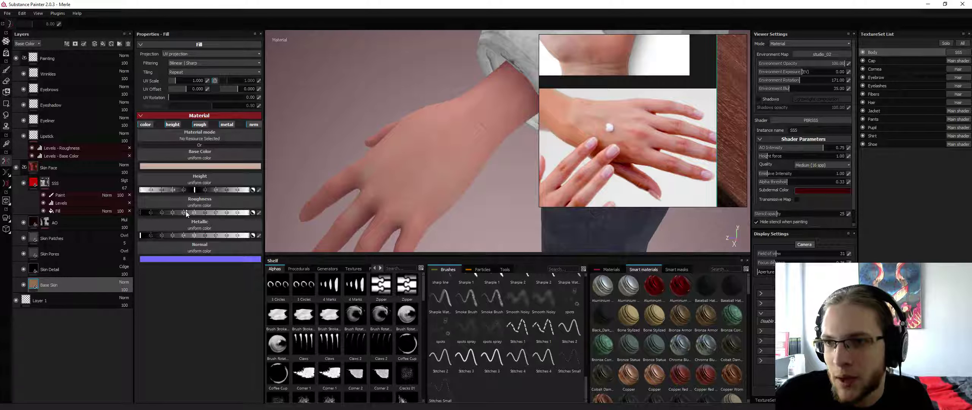
Examine the skin's roughness and shading on the hand from several angles and distances.
{"action": "left_click_drag", "start_coordinate": [389, 122], "coordinate": [501, 124], "text": "alt"}
{"action": "right_click_drag", "start_coordinate": [500, 124], "coordinate": [436, 148], "text": "alt"}
{"action": "left_click_drag", "start_coordinate": [347, 152], "coordinate": [462, 146], "text": "alt"}
{"action": "right_click_drag", "start_coordinate": [462, 146], "coordinate": [346, 145], "text": "alt"}
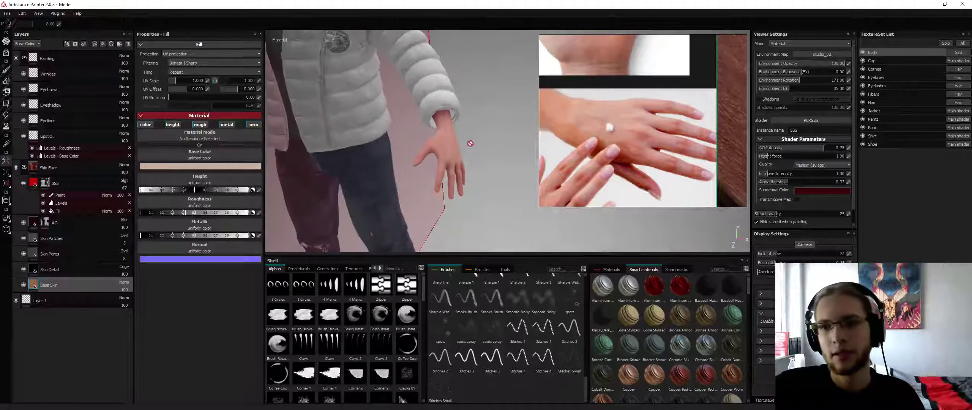
{"action": "left_click_drag", "start_coordinate": [471, 143], "coordinate": [486, 163], "text": "alt"}
{"action": "right_click_drag", "start_coordinate": [448, 153], "coordinate": [616, 147], "text": "alt"}
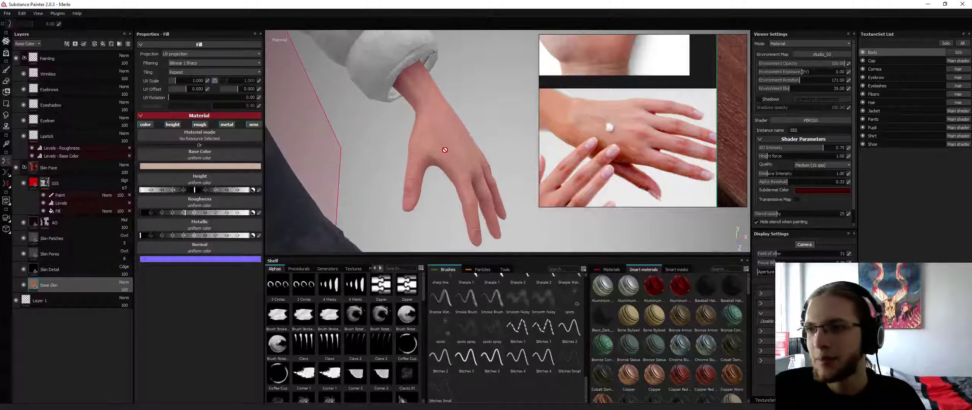
{"action": "mouse_move", "coordinate": [445, 150]}
{"action": "left_mouse_down", "text": "alt"}
{"action": "mouse_move", "coordinate": [437, 133]}
{"action": "mouse_move", "coordinate": [453, 121]}
{"action": "mouse_move", "coordinate": [445, 95]}
{"action": "left_mouse_up", "text": "alt"}
Return to the SSS mask's Paint effect and paint black sandpaper texture around the thumb and its base.
{"action": "left_click", "coordinate": [58, 195]}
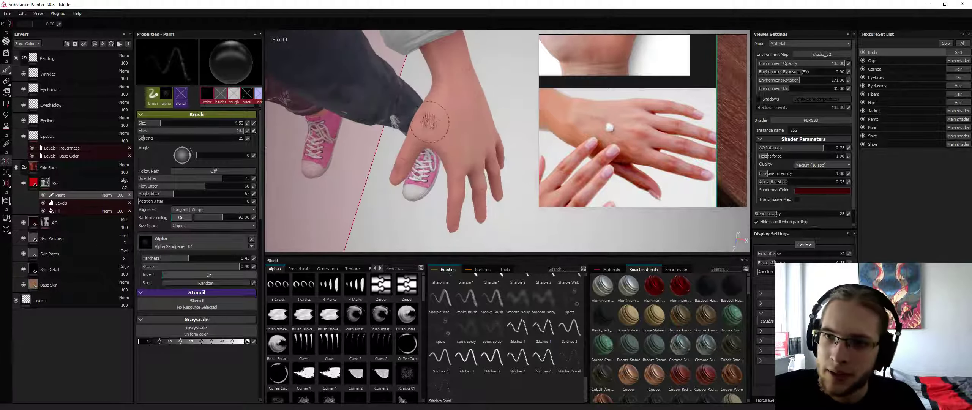
{"action": "left_click_drag", "start_coordinate": [428, 142], "coordinate": [520, 100], "text": "alt"}
{"action": "left_click_drag", "start_coordinate": [421, 130], "coordinate": [417, 130]}
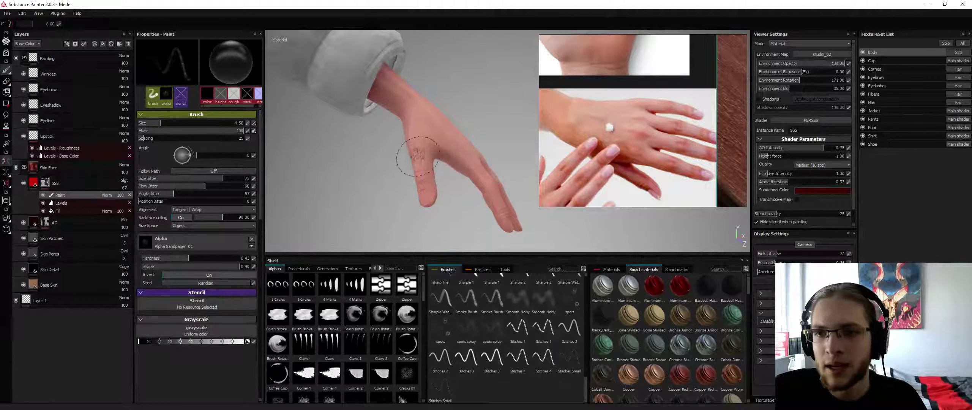
{"action": "left_click_drag", "start_coordinate": [418, 156], "coordinate": [423, 119], "text": "alt"}
Rotate the environment lighting behind the open hand and paint black sandpaper texture across the palm and finger bases.
{"action": "right_click_drag", "start_coordinate": [424, 119], "coordinate": [490, 121], "text": "shift"}
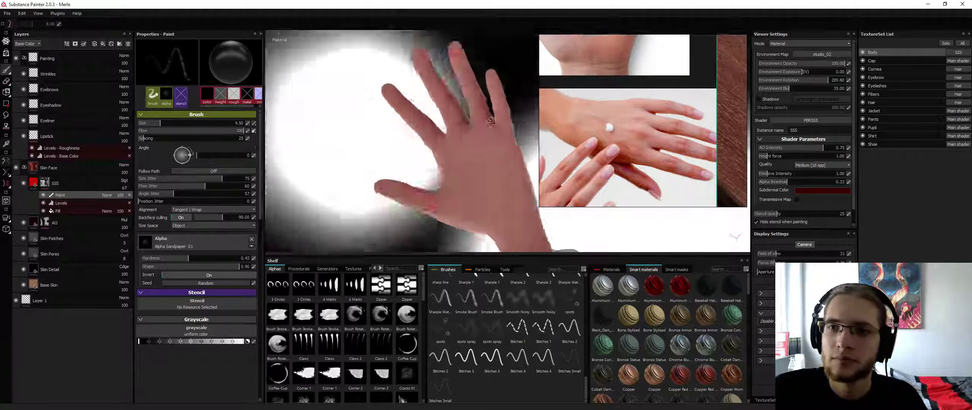
{"action": "left_click_drag", "start_coordinate": [490, 122], "coordinate": [396, 104], "text": "alt"}
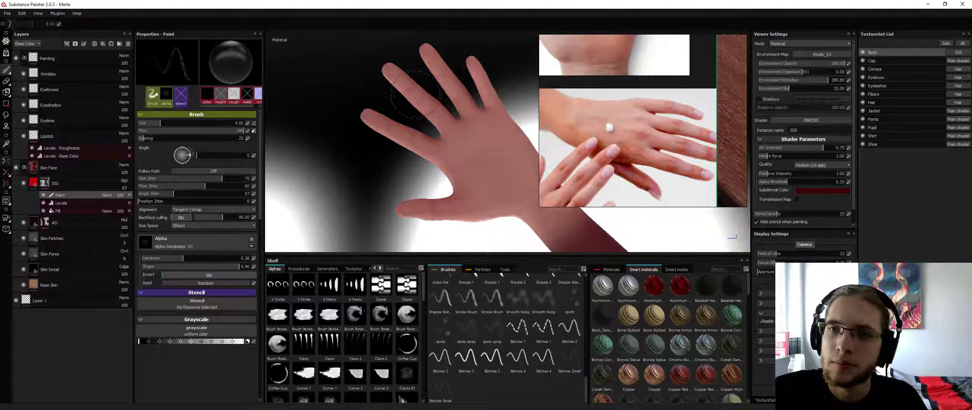
{"action": "left_click_drag", "start_coordinate": [435, 112], "coordinate": [497, 127]}
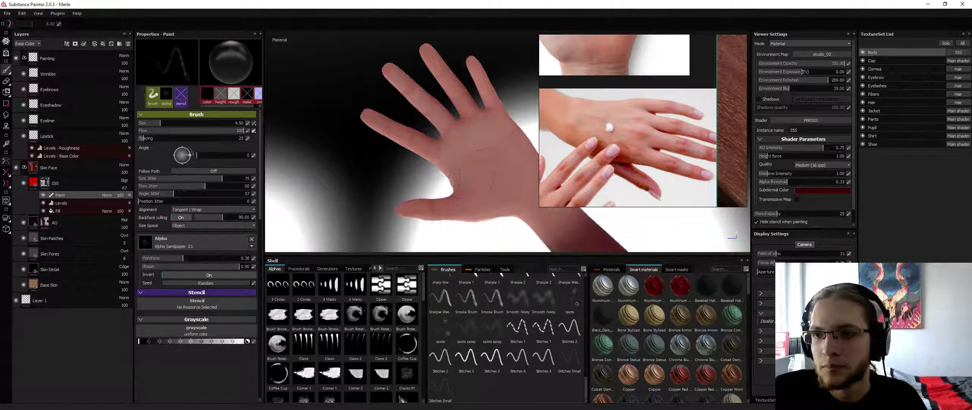
{"action": "middle_click_drag", "start_coordinate": [481, 161], "coordinate": [384, 132], "text": "alt"}
{"action": "left_click_drag", "start_coordinate": [384, 132], "coordinate": [393, 137], "text": "alt"}
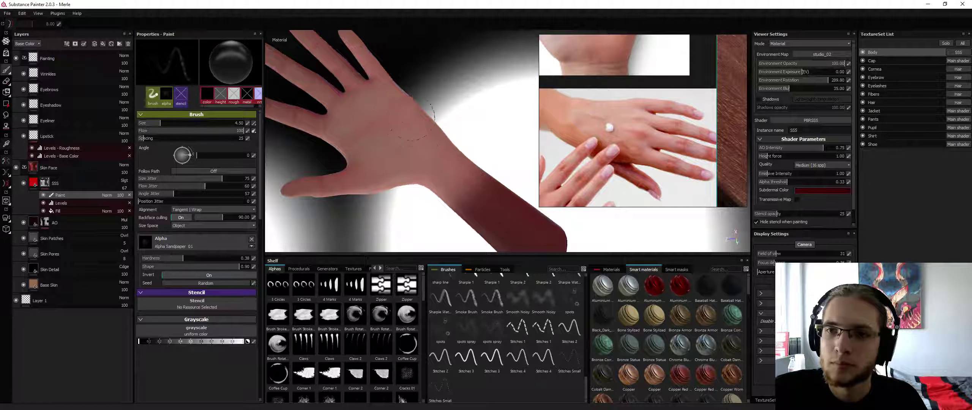
{"action": "middle_click_drag", "start_coordinate": [411, 117], "coordinate": [515, 103], "text": "alt"}
{"action": "mouse_move", "coordinate": [515, 103]}
{"action": "left_mouse_down", "text": "alt"}
{"action": "mouse_move", "coordinate": [440, 166]}
{"action": "mouse_move", "coordinate": [414, 125]}
{"action": "mouse_move", "coordinate": [486, 123]}
{"action": "left_mouse_up", "text": "alt"}
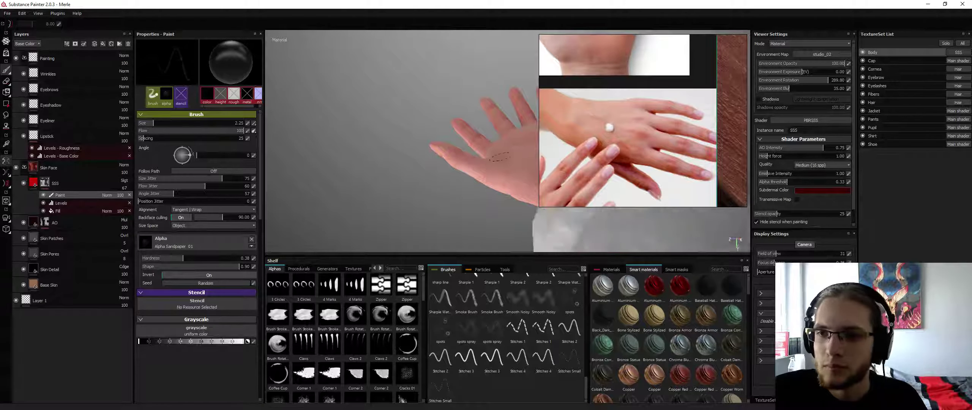
{"action": "left_click_drag", "start_coordinate": [499, 156], "coordinate": [410, 277], "text": "alt"}
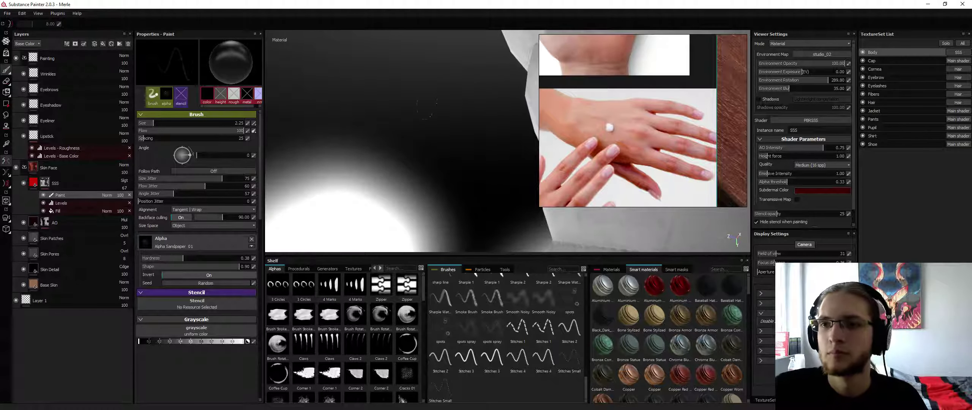
{"action": "left_click_drag", "start_coordinate": [518, 213], "coordinate": [501, 224], "text": "alt"}
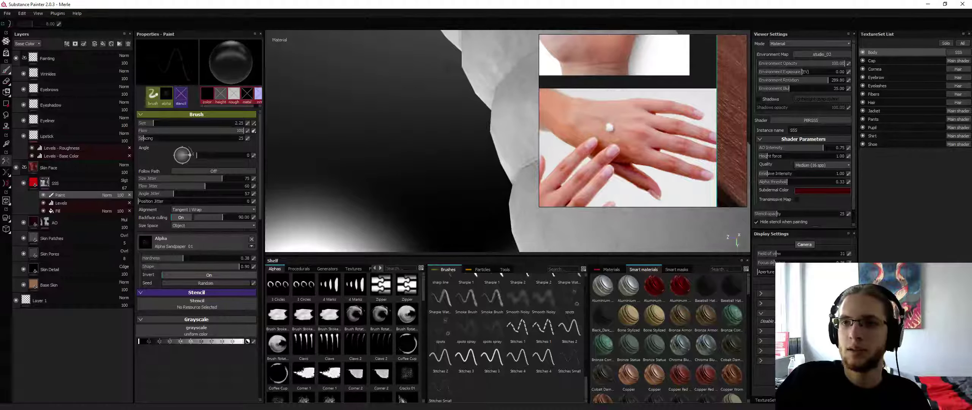
{"action": "mouse_move", "coordinate": [488, 125]}
{"action": "left_mouse_down", "text": "alt"}
{"action": "mouse_move", "coordinate": [482, 82]}
{"action": "mouse_move", "coordinate": [481, 99]}
{"action": "left_mouse_up", "text": "alt"}
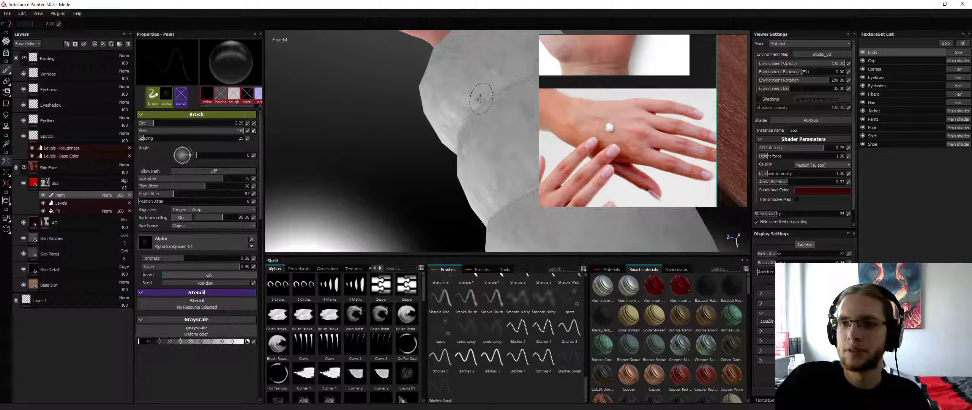
Examine the skin coloration of the hand and wrist from close up and from a distance against the reference photo.
{"action": "left_click_drag", "start_coordinate": [479, 130], "coordinate": [449, 58], "text": "alt"}
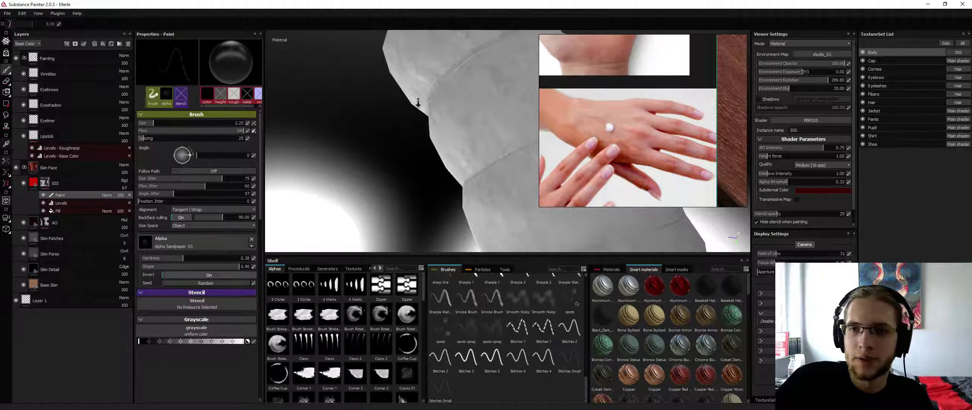
{"action": "left_click_drag", "start_coordinate": [487, 167], "coordinate": [429, 145], "text": "alt"}
{"action": "scroll", "coordinate": [440, 173], "scroll_direction": "down", "scroll_amount": 12}
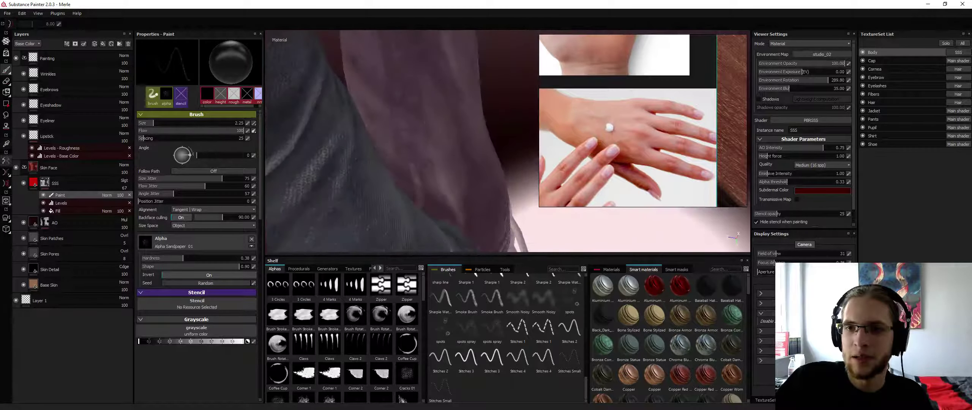
{"action": "left_click_drag", "start_coordinate": [383, 155], "coordinate": [418, 142], "text": "alt"}
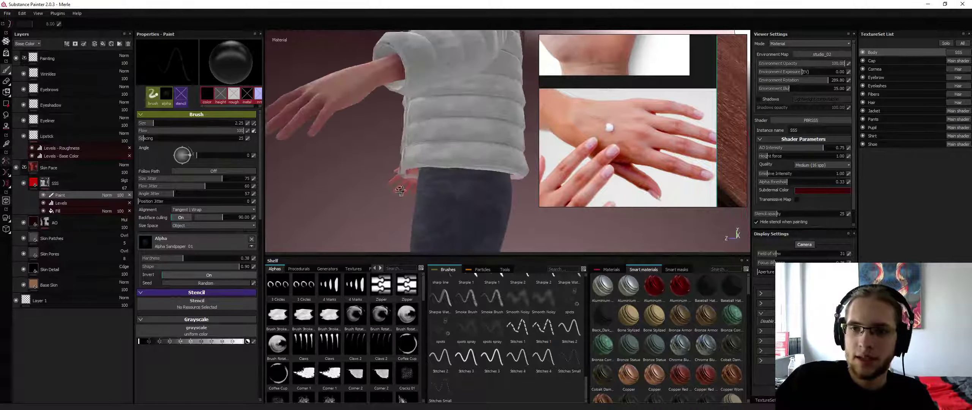
{"action": "left_click_drag", "start_coordinate": [400, 189], "coordinate": [418, 171], "text": "alt"}
{"action": "right_click_drag", "start_coordinate": [417, 171], "coordinate": [264, 119], "text": "alt"}
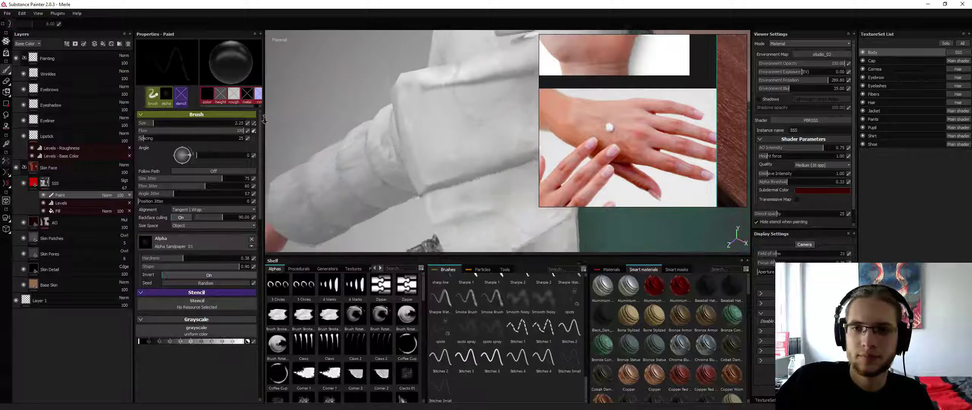
{"action": "left_click_drag", "start_coordinate": [264, 119], "coordinate": [509, 208], "text": "alt"}
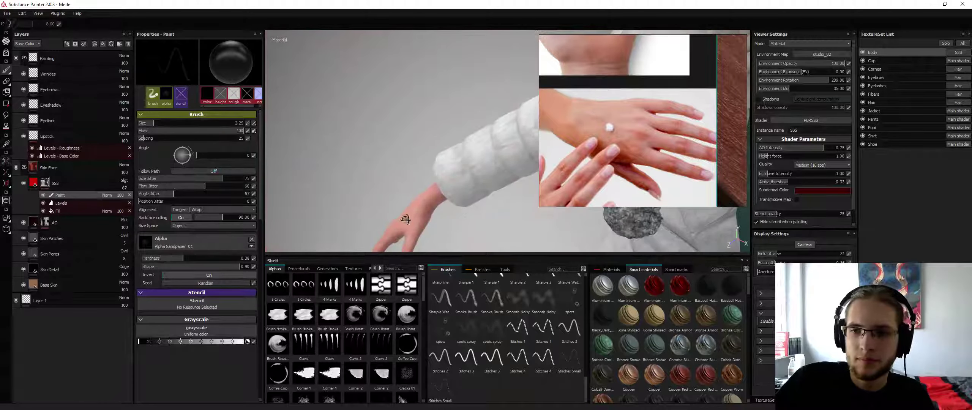
{"action": "left_click_drag", "start_coordinate": [406, 219], "coordinate": [485, 158], "text": "alt"}
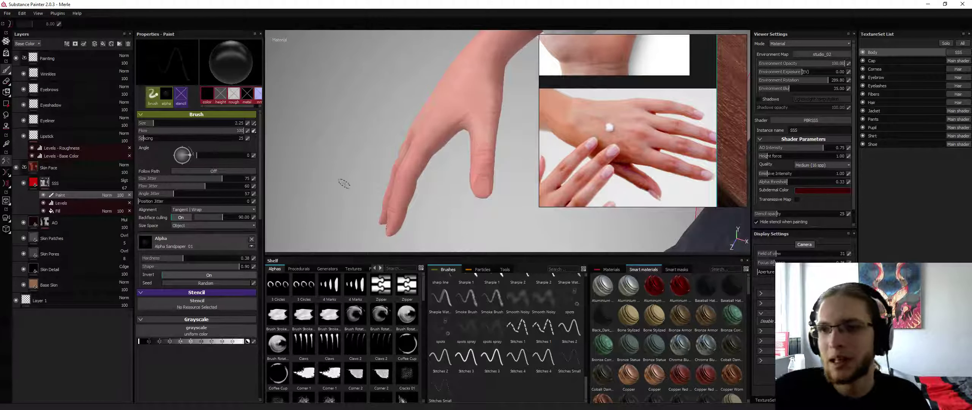
{"action": "left_click_drag", "start_coordinate": [414, 109], "coordinate": [380, 123], "text": "alt"}
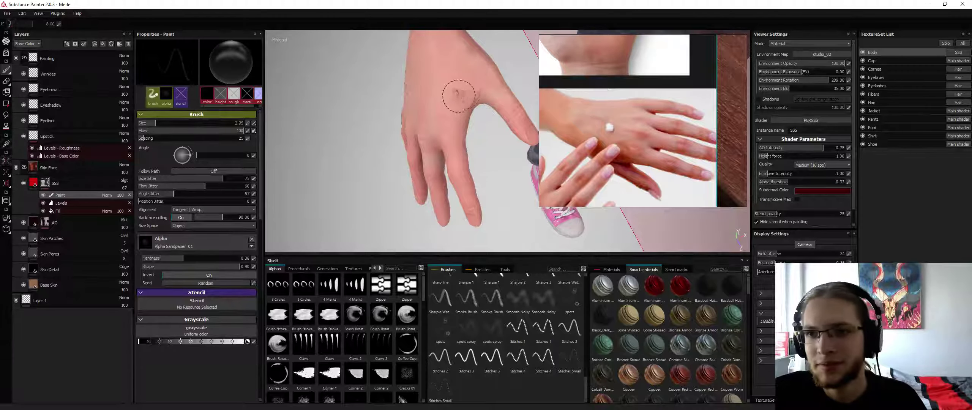
Enlarge the brush to 2.96 and paint white sandpaper texture over the back of the hand in the SSS mask.
{"action": "right_click_drag", "start_coordinate": [457, 111], "coordinate": [464, 111], "text": "ctrl"}
{"action": "left_click_drag", "start_coordinate": [458, 78], "coordinate": [457, 109], "text": "alt"}
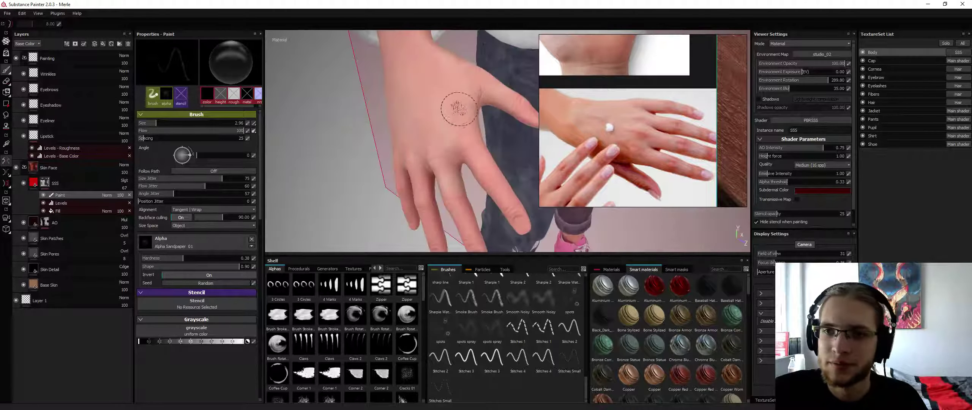
{"action": "key", "text": "x"}
{"action": "left_click_drag", "start_coordinate": [449, 142], "coordinate": [442, 85]}
{"action": "left_click_drag", "start_coordinate": [448, 125], "coordinate": [441, 95]}
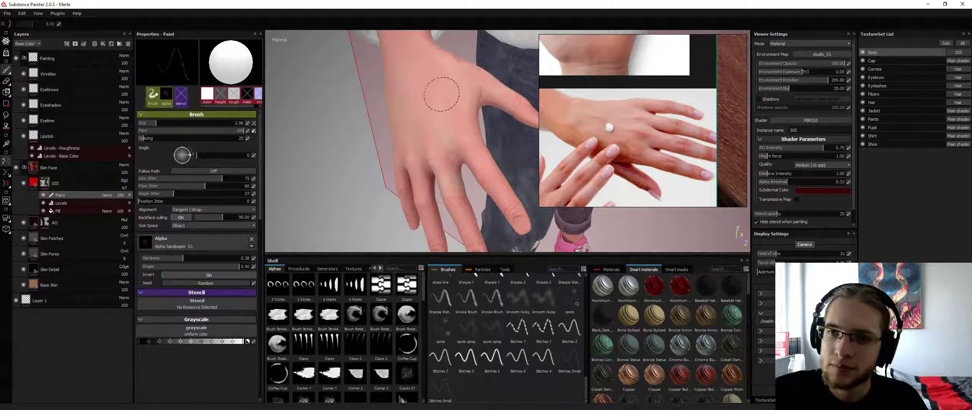
{"action": "left_click_drag", "start_coordinate": [465, 137], "coordinate": [468, 87]}
{"action": "left_click_drag", "start_coordinate": [468, 88], "coordinate": [383, 94], "text": "alt"}
{"action": "key", "text": "x"}
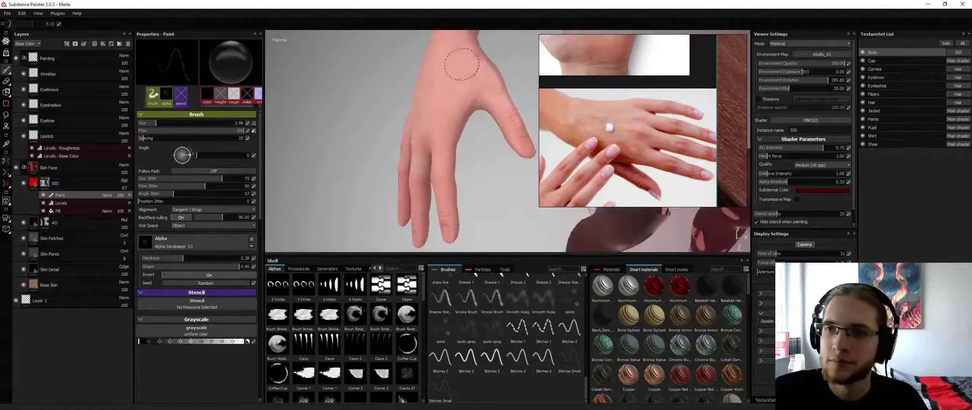
Examine the palm, wrist and forearm coloration, both with the clothing shown and with the body isolated.
{"action": "mouse_move", "coordinate": [458, 59]}
{"action": "left_mouse_down", "text": "alt"}
{"action": "mouse_move", "coordinate": [483, 97]}
{"action": "mouse_move", "coordinate": [492, 159]}
{"action": "left_mouse_up", "text": "alt"}
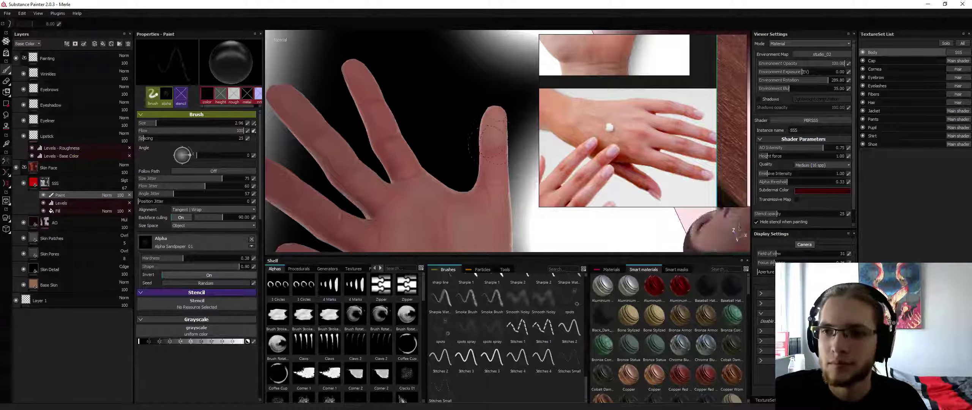
{"action": "middle_click_drag", "start_coordinate": [493, 174], "coordinate": [487, 114], "text": "alt"}
{"action": "left_click_drag", "start_coordinate": [487, 113], "coordinate": [466, 144], "text": "alt"}
{"action": "left_click_drag", "start_coordinate": [461, 116], "coordinate": [485, 114], "text": "alt"}
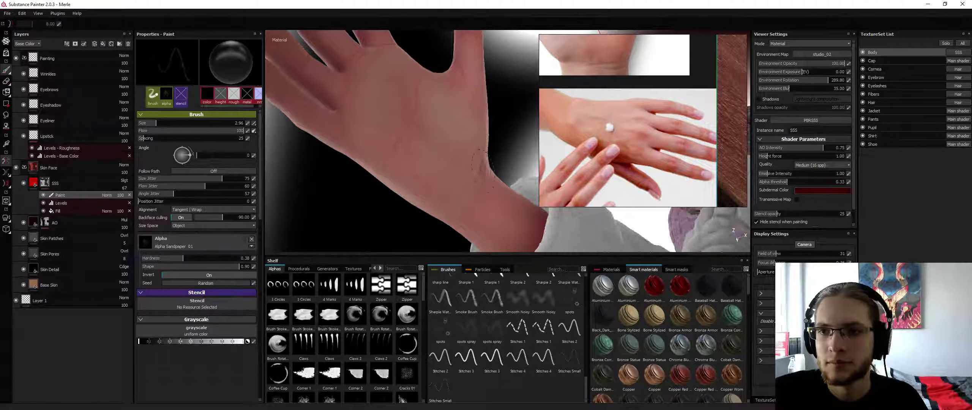
{"action": "left_click_drag", "start_coordinate": [480, 163], "coordinate": [442, 75], "text": "alt"}
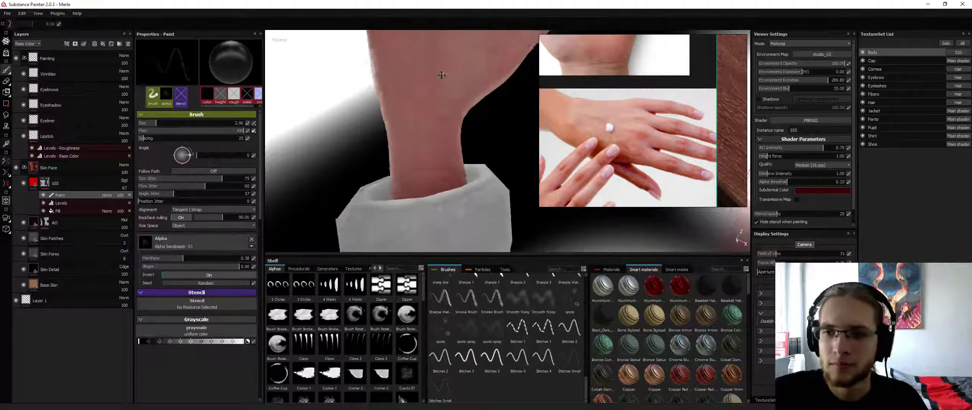
{"action": "middle_click_drag", "start_coordinate": [442, 74], "coordinate": [441, 52], "text": "alt"}
{"action": "key", "text": "alt+q"}
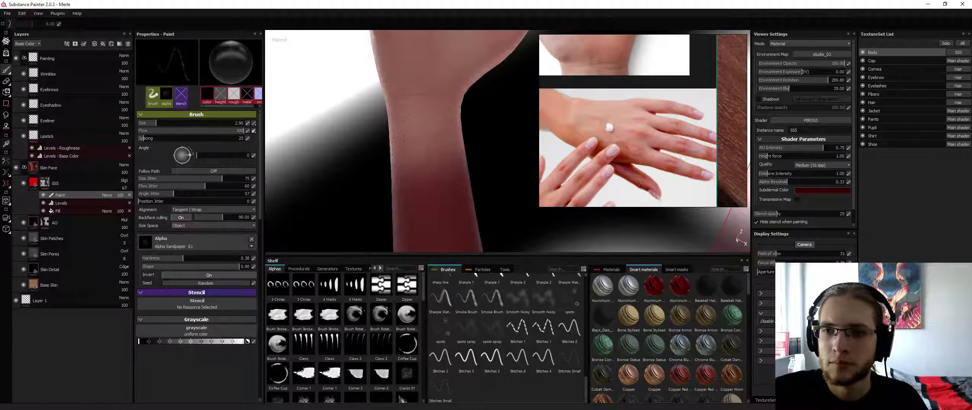
{"action": "key", "text": "alt+q"}
{"action": "mouse_move", "coordinate": [421, 130]}
{"action": "left_mouse_down", "text": "alt"}
{"action": "mouse_move", "coordinate": [456, 141]}
{"action": "mouse_move", "coordinate": [414, 135]}
{"action": "left_mouse_up", "text": "alt"}
{"action": "key", "text": "alt+q"}
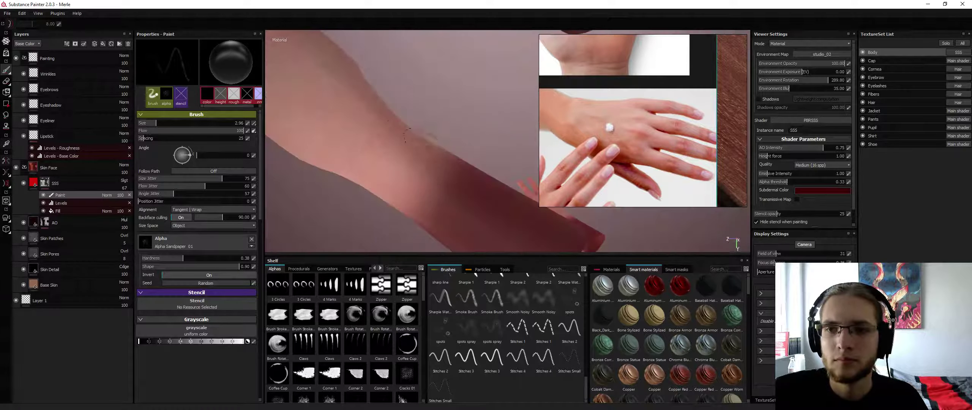
{"action": "left_click_drag", "start_coordinate": [382, 163], "coordinate": [346, 140], "text": "alt"}
Paint white sandpaper texture over the knuckles and back of the hand at brush sizes 2.96 and 1.79.
{"action": "key", "text": "x"}
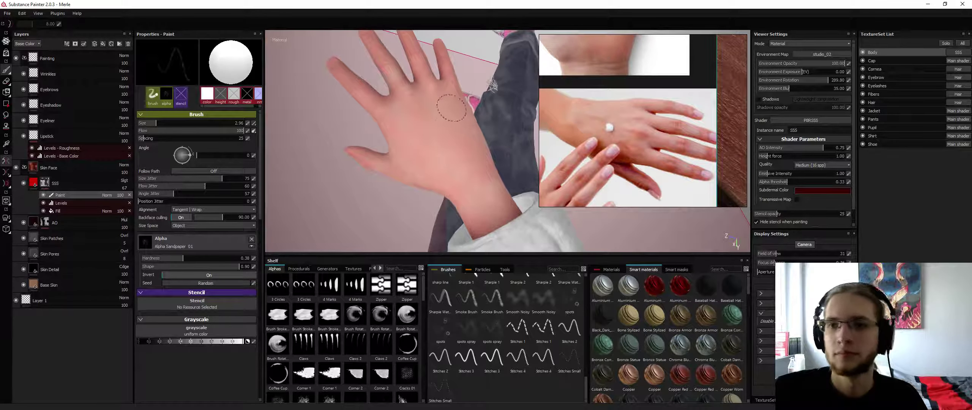
{"action": "key", "text": "x"}
{"action": "key", "text": "alt+q"}
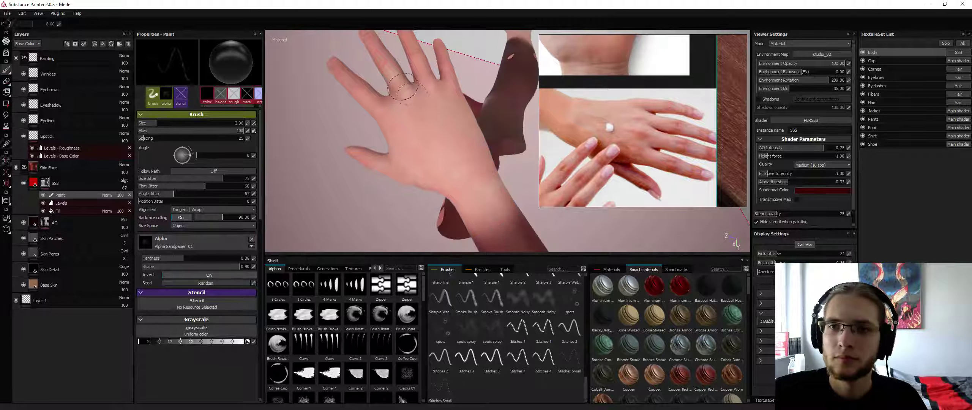
{"action": "key", "text": "x"}
{"action": "left_click_drag", "start_coordinate": [403, 87], "coordinate": [408, 98]}
{"action": "mouse_move", "coordinate": [417, 105]}
{"action": "left_mouse_down"}
{"action": "mouse_move", "coordinate": [406, 98]}
{"action": "mouse_move", "coordinate": [423, 99]}
{"action": "mouse_move", "coordinate": [403, 86]}
{"action": "mouse_move", "coordinate": [383, 107]}
{"action": "left_mouse_up"}
{"action": "left_click_drag", "start_coordinate": [389, 107], "coordinate": [384, 106]}
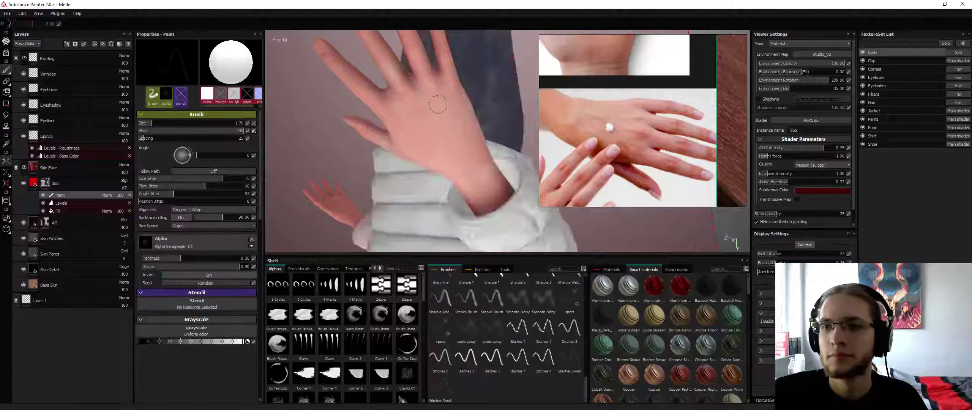
{"action": "left_click_drag", "start_coordinate": [441, 109], "coordinate": [446, 118]}
{"action": "left_click_drag", "start_coordinate": [446, 117], "coordinate": [448, 92]}
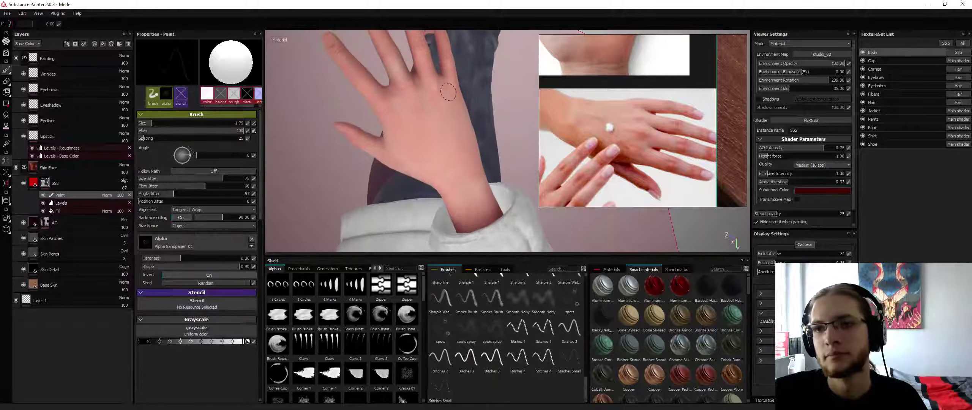
{"action": "key", "text": "x"}
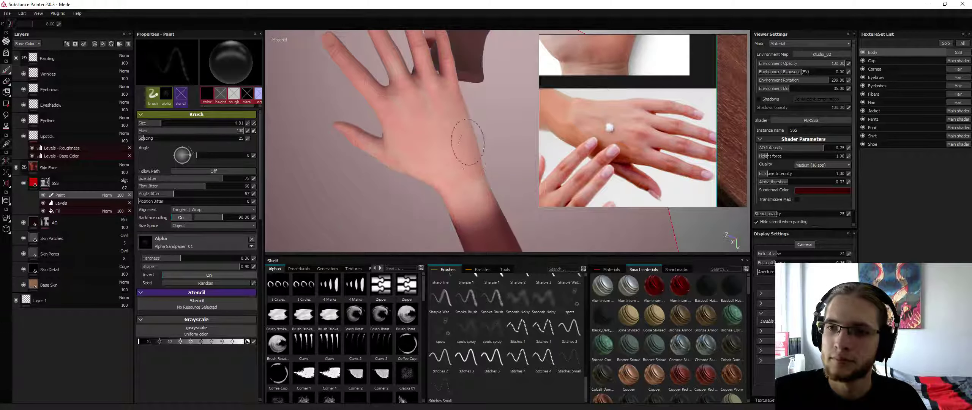
Compare the back, side and palm of the hand with the reference photo from several angles and distances.
{"action": "mouse_move", "coordinate": [414, 158]}
{"action": "left_mouse_down", "text": "alt"}
{"action": "mouse_move", "coordinate": [423, 169]}
{"action": "mouse_move", "coordinate": [394, 157]}
{"action": "mouse_move", "coordinate": [399, 138]}
{"action": "mouse_move", "coordinate": [397, 156]}
{"action": "mouse_move", "coordinate": [336, 88]}
{"action": "mouse_move", "coordinate": [406, 163]}
{"action": "left_mouse_up", "text": "alt"}
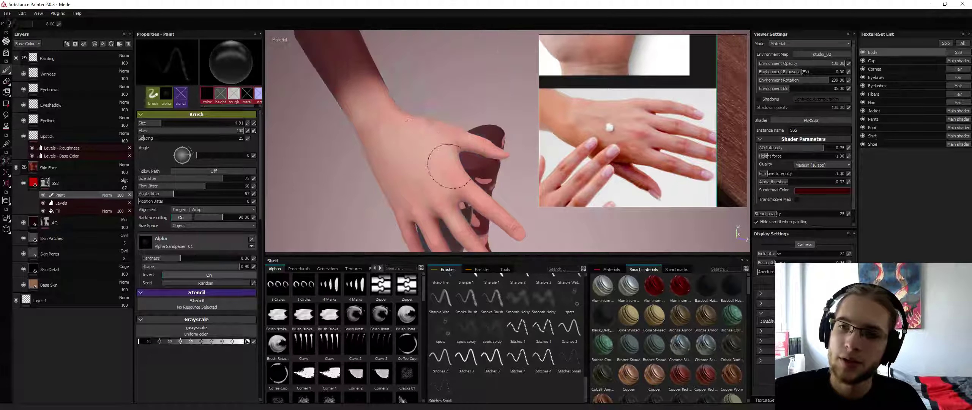
{"action": "left_click_drag", "start_coordinate": [449, 155], "coordinate": [454, 106], "text": "alt"}
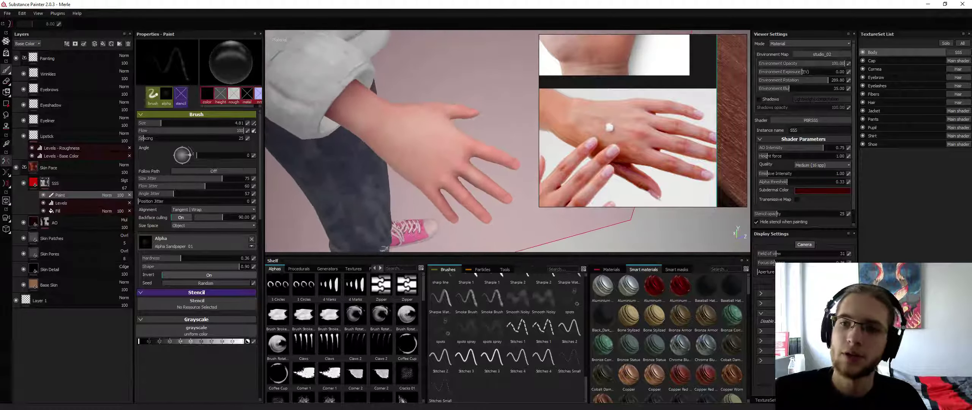
{"action": "mouse_move", "coordinate": [423, 157]}
{"action": "left_mouse_down", "text": "alt"}
{"action": "mouse_move", "coordinate": [456, 156]}
{"action": "mouse_move", "coordinate": [444, 152]}
{"action": "mouse_move", "coordinate": [460, 126]}
{"action": "mouse_move", "coordinate": [409, 150]}
{"action": "mouse_move", "coordinate": [413, 129]}
{"action": "mouse_move", "coordinate": [395, 140]}
{"action": "mouse_move", "coordinate": [394, 95]}
{"action": "mouse_move", "coordinate": [397, 113]}
{"action": "left_mouse_up", "text": "alt"}
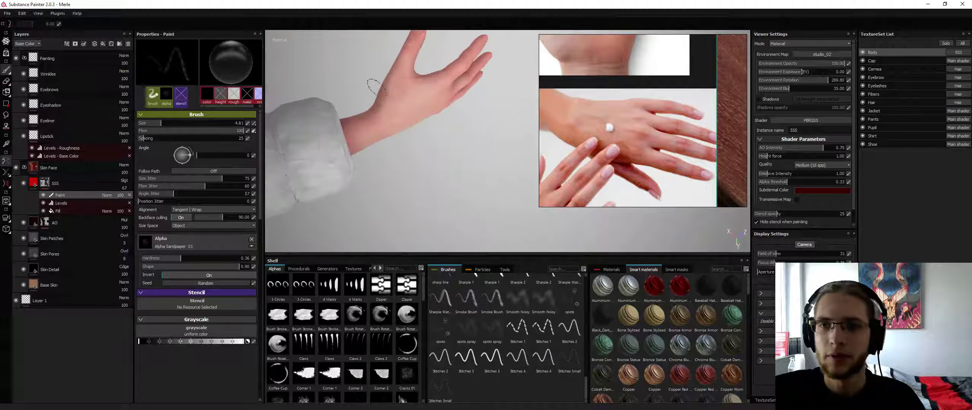
{"action": "mouse_move", "coordinate": [376, 88]}
{"action": "left_mouse_down", "text": "alt"}
{"action": "mouse_move", "coordinate": [512, 100]}
{"action": "mouse_move", "coordinate": [431, 95]}
{"action": "mouse_move", "coordinate": [347, 44]}
{"action": "mouse_move", "coordinate": [325, 8]}
{"action": "mouse_move", "coordinate": [417, 73]}
{"action": "mouse_move", "coordinate": [418, 122]}
{"action": "mouse_move", "coordinate": [407, 140]}
{"action": "mouse_move", "coordinate": [398, 134]}
{"action": "mouse_move", "coordinate": [421, 133]}
{"action": "left_mouse_up", "text": "alt"}
{"action": "left_click_drag", "start_coordinate": [421, 66], "coordinate": [438, 124], "text": "alt"}
{"action": "right_click_drag", "start_coordinate": [438, 123], "coordinate": [256, 136], "text": "alt"}
{"action": "left_click_drag", "start_coordinate": [348, 137], "coordinate": [436, 169], "text": "alt"}
{"action": "scroll", "coordinate": [410, 105], "scroll_direction": "up", "scroll_amount": 3}
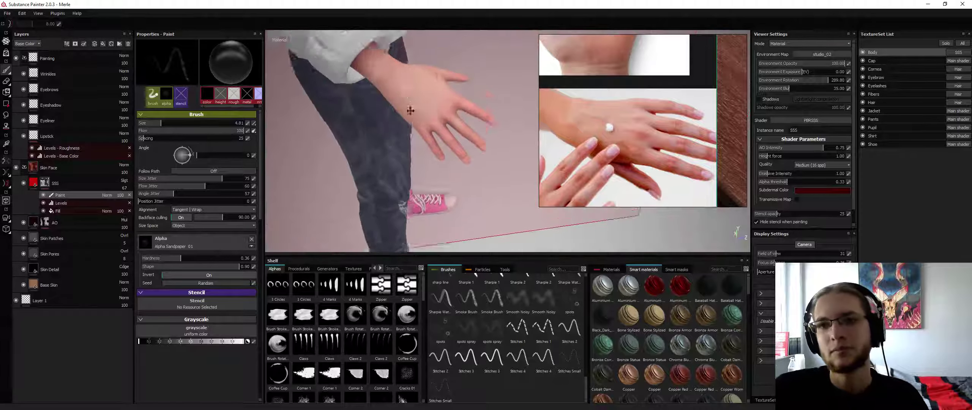
{"action": "mouse_move", "coordinate": [385, 142]}
{"action": "left_mouse_down"}
{"action": "mouse_move", "coordinate": [382, 134]}
{"action": "mouse_move", "coordinate": [426, 162]}
{"action": "mouse_move", "coordinate": [403, 136]}
{"action": "mouse_move", "coordinate": [434, 169]}
{"action": "mouse_move", "coordinate": [414, 123]}
{"action": "mouse_move", "coordinate": [445, 126]}
{"action": "mouse_move", "coordinate": [410, 150]}
{"action": "left_mouse_up"}
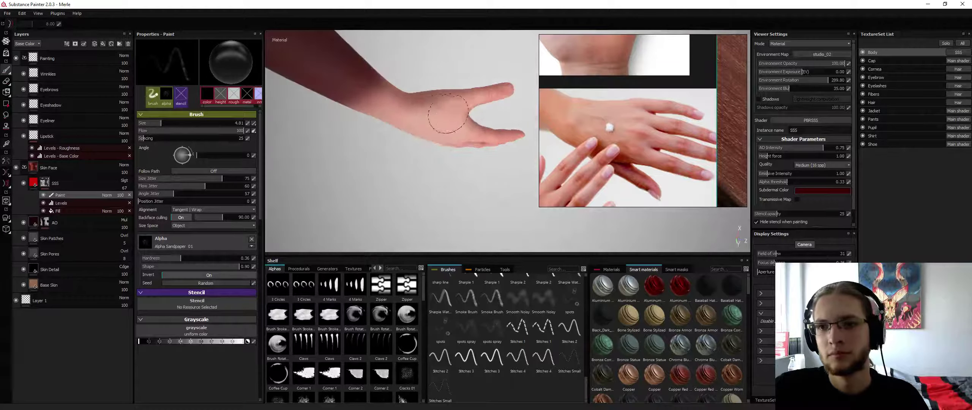
{"action": "mouse_move", "coordinate": [445, 108]}
{"action": "left_mouse_down", "text": "alt"}
{"action": "mouse_move", "coordinate": [461, 106]}
{"action": "mouse_move", "coordinate": [444, 135]}
{"action": "mouse_move", "coordinate": [448, 121]}
{"action": "mouse_move", "coordinate": [465, 122]}
{"action": "left_mouse_up", "text": "alt"}
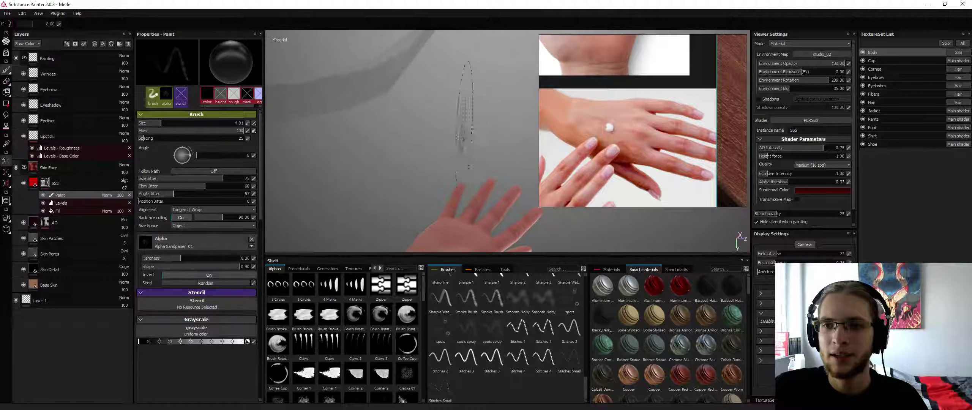
{"action": "left_click_drag", "start_coordinate": [491, 182], "coordinate": [421, 153], "text": "alt"}
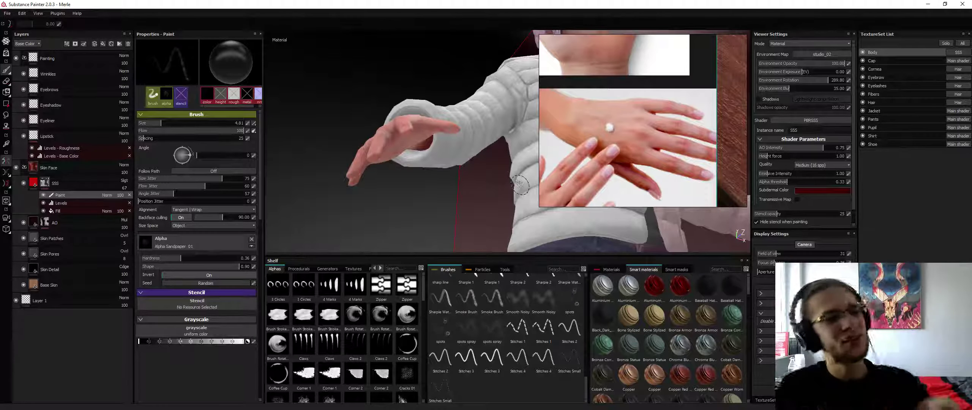
{"action": "mouse_move", "coordinate": [424, 160]}
{"action": "left_mouse_down", "text": "alt"}
{"action": "mouse_move", "coordinate": [423, 178]}
{"action": "mouse_move", "coordinate": [405, 154]}
{"action": "mouse_move", "coordinate": [424, 110]}
{"action": "mouse_move", "coordinate": [414, 112]}
{"action": "mouse_move", "coordinate": [438, 131]}
{"action": "mouse_move", "coordinate": [435, 173]}
{"action": "mouse_move", "coordinate": [423, 142]}
{"action": "mouse_move", "coordinate": [393, 133]}
{"action": "mouse_move", "coordinate": [374, 156]}
{"action": "mouse_move", "coordinate": [372, 141]}
{"action": "mouse_move", "coordinate": [411, 109]}
{"action": "mouse_move", "coordinate": [516, 115]}
{"action": "mouse_move", "coordinate": [374, 107]}
{"action": "mouse_move", "coordinate": [267, 133]}
{"action": "mouse_move", "coordinate": [336, 124]}
{"action": "mouse_move", "coordinate": [355, 97]}
{"action": "mouse_move", "coordinate": [418, 82]}
{"action": "mouse_move", "coordinate": [514, 130]}
{"action": "mouse_move", "coordinate": [351, 117]}
{"action": "mouse_move", "coordinate": [507, 219]}
{"action": "left_mouse_up", "text": "alt"}
{"action": "right_click_drag", "start_coordinate": [508, 219], "coordinate": [464, 180], "text": "alt"}
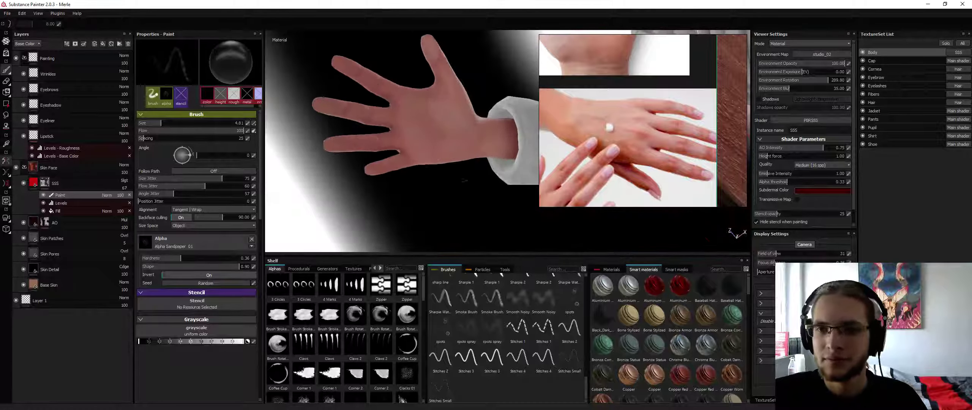
Paint black sandpaper texture across the palm at brush size 4.81 and rotate the environment lighting to 72.
{"action": "scroll", "coordinate": [426, 161], "scroll_direction": "up", "scroll_amount": 3}
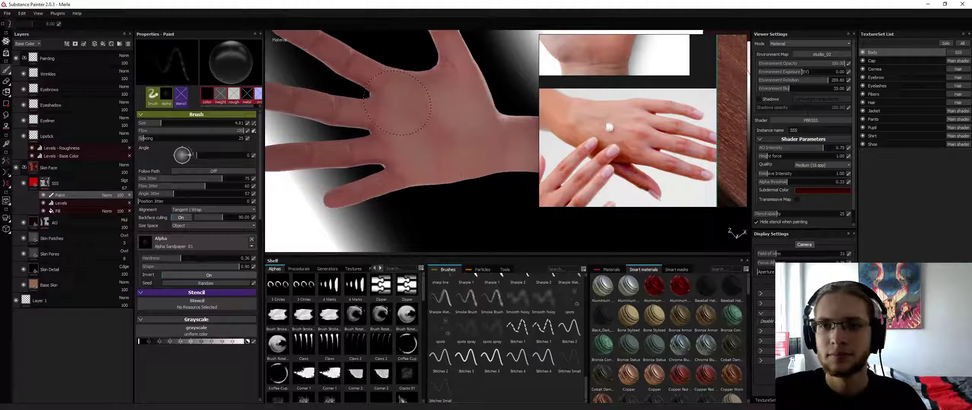
{"action": "left_click_drag", "start_coordinate": [397, 103], "coordinate": [370, 125], "text": "alt"}
{"action": "left_click_drag", "start_coordinate": [422, 154], "coordinate": [432, 188], "text": "alt"}
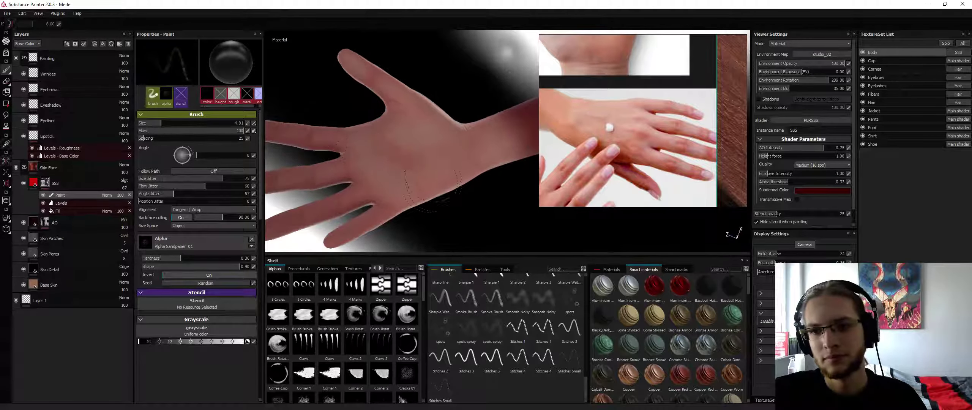
{"action": "mouse_move", "coordinate": [445, 150]}
{"action": "left_mouse_down"}
{"action": "mouse_move", "coordinate": [429, 151]}
{"action": "mouse_move", "coordinate": [445, 156]}
{"action": "mouse_move", "coordinate": [451, 126]}
{"action": "mouse_move", "coordinate": [490, 118]}
{"action": "mouse_move", "coordinate": [412, 135]}
{"action": "mouse_move", "coordinate": [426, 136]}
{"action": "mouse_move", "coordinate": [356, 130]}
{"action": "mouse_move", "coordinate": [372, 148]}
{"action": "left_mouse_up"}
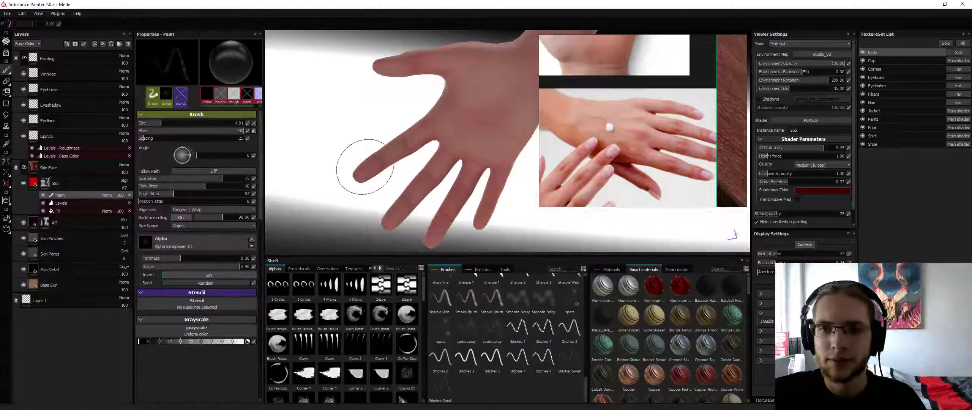
{"action": "right_click_drag", "start_coordinate": [395, 156], "coordinate": [448, 143], "text": "shift"}
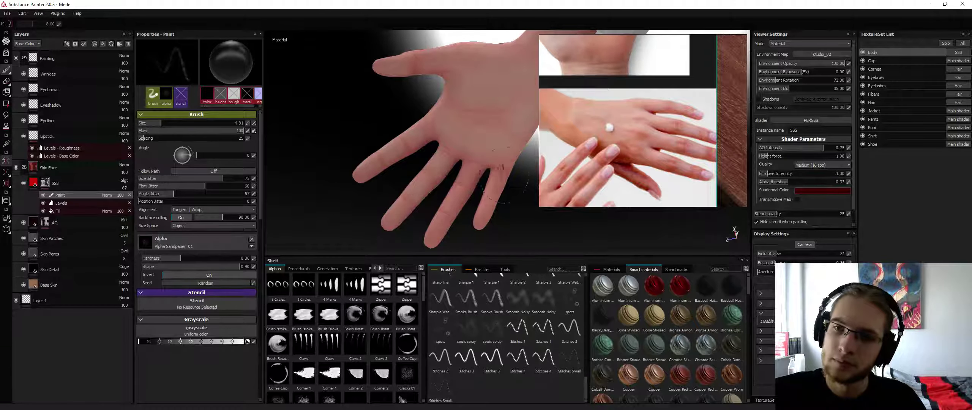
{"action": "left_click_drag", "start_coordinate": [452, 202], "coordinate": [366, 172], "text": "alt"}
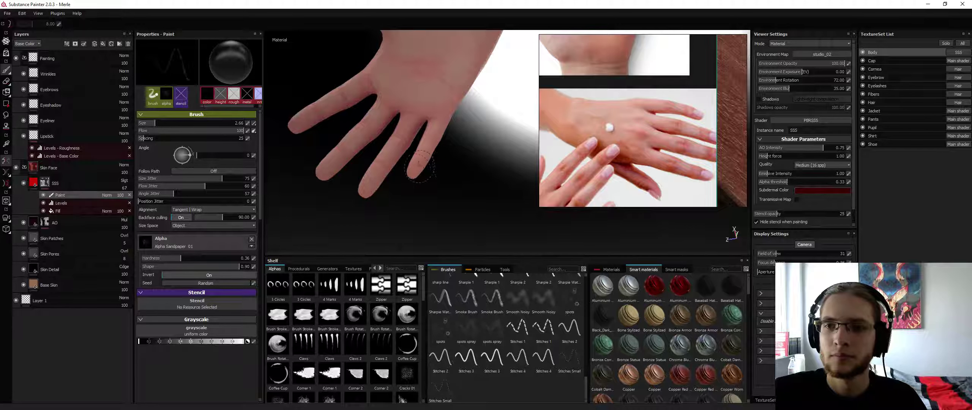
{"action": "mouse_move", "coordinate": [415, 167]}
{"action": "left_mouse_down", "text": "alt"}
{"action": "mouse_move", "coordinate": [489, 112]}
{"action": "mouse_move", "coordinate": [455, 83]}
{"action": "mouse_move", "coordinate": [441, 77]}
{"action": "mouse_move", "coordinate": [460, 89]}
{"action": "mouse_move", "coordinate": [400, 136]}
{"action": "mouse_move", "coordinate": [442, 135]}
{"action": "mouse_move", "coordinate": [393, 151]}
{"action": "left_mouse_up", "text": "alt"}
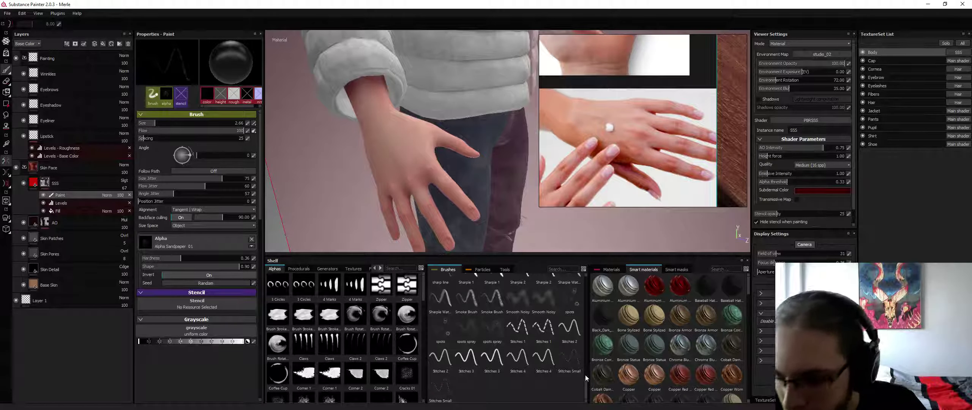
Paint black between the knuckles with the artistic 1 brush at size 0.75 and flow 16.
{"action": "left_click_drag", "start_coordinate": [585, 375], "coordinate": [587, 289]}
{"action": "left_click", "coordinate": [548, 300]}
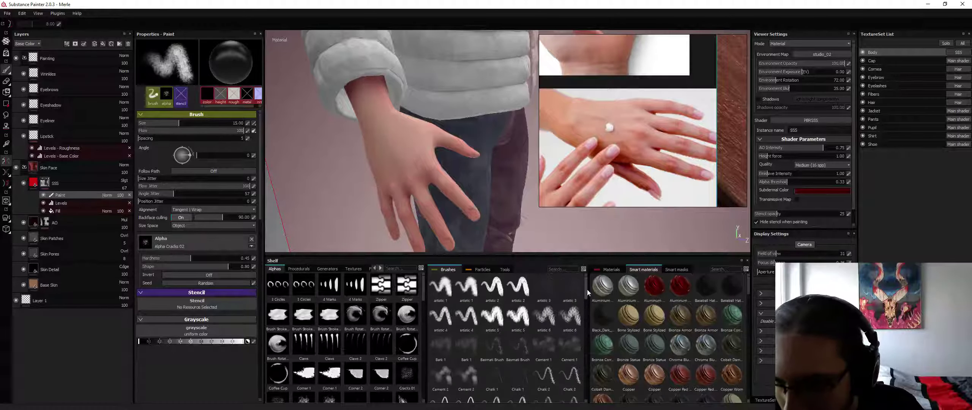
{"action": "left_click", "coordinate": [441, 287]}
{"action": "mouse_move", "coordinate": [397, 175]}
{"action": "left_mouse_down", "text": "alt"}
{"action": "mouse_move", "coordinate": [451, 155]}
{"action": "mouse_move", "coordinate": [462, 163]}
{"action": "left_mouse_up", "text": "alt"}
{"action": "mouse_move", "coordinate": [462, 162]}
{"action": "right_mouse_down", "text": "ctrl"}
{"action": "mouse_move", "coordinate": [389, 162]}
{"action": "mouse_move", "coordinate": [388, 138]}
{"action": "mouse_move", "coordinate": [388, 164]}
{"action": "right_mouse_up", "text": "ctrl"}
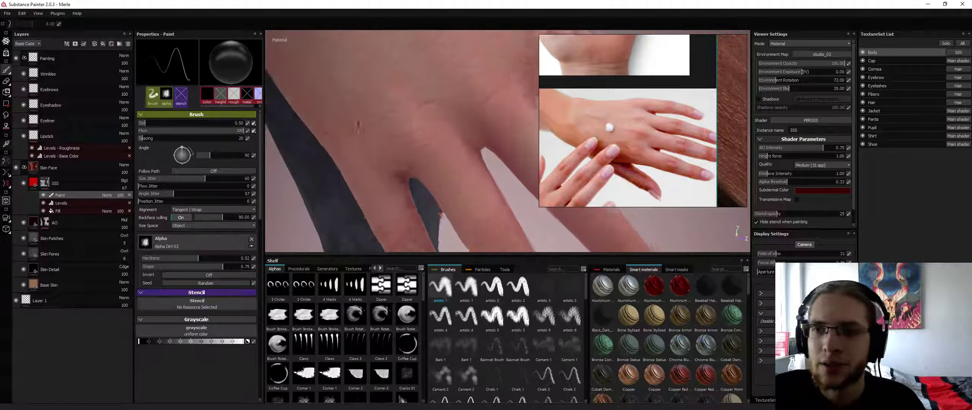
{"action": "left_click_drag", "start_coordinate": [388, 163], "coordinate": [426, 131], "text": "alt"}
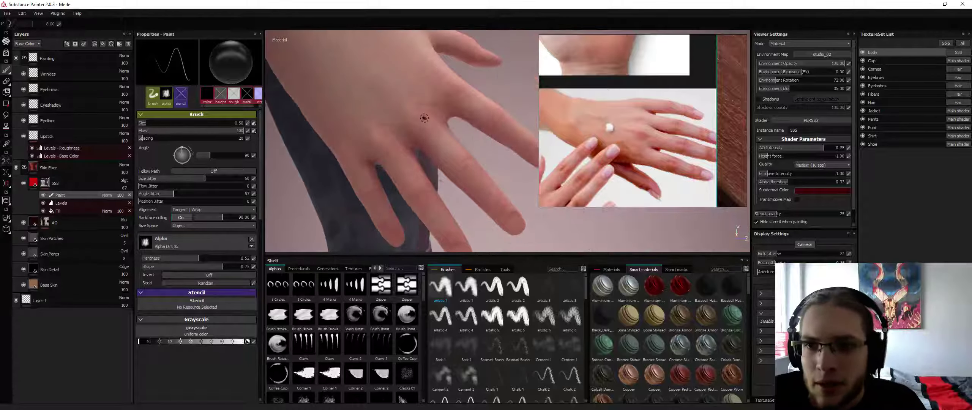
{"action": "key", "text": "d"}
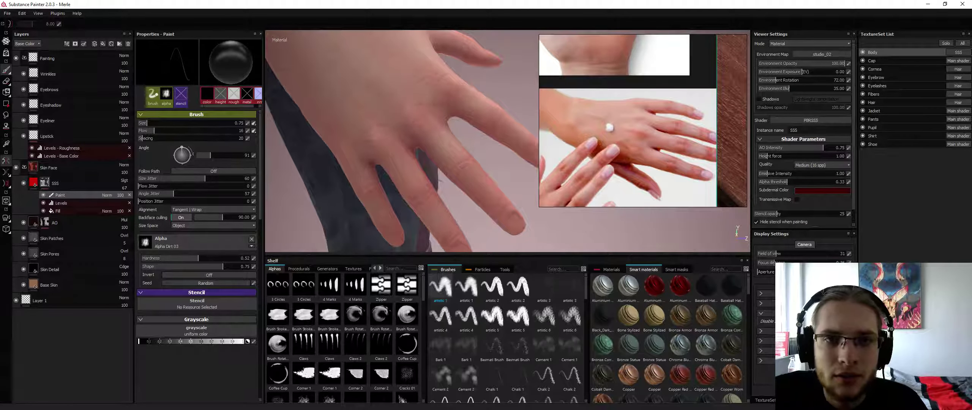
{"action": "mouse_move", "coordinate": [418, 127]}
{"action": "left_mouse_down"}
{"action": "mouse_move", "coordinate": [431, 107]}
{"action": "mouse_move", "coordinate": [437, 114]}
{"action": "left_mouse_up"}
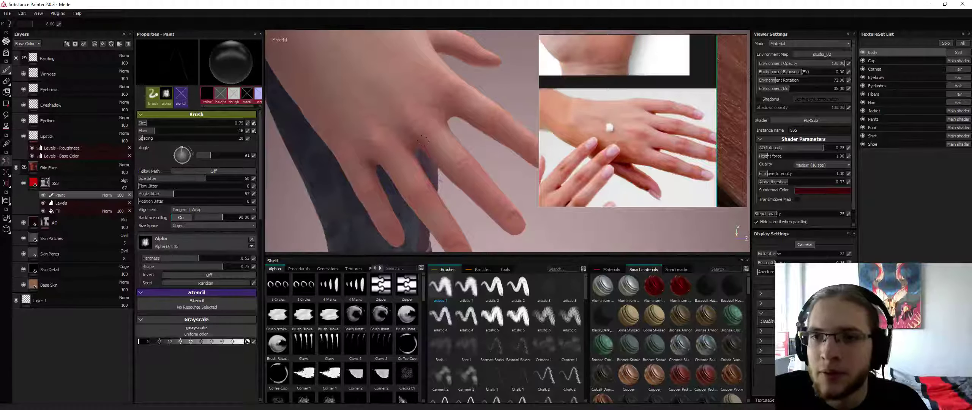
Paint black along the finger joints and lower fingers at brush size 0.75, following the reference photo.
{"action": "left_click_drag", "start_coordinate": [423, 141], "coordinate": [395, 148], "text": "alt"}
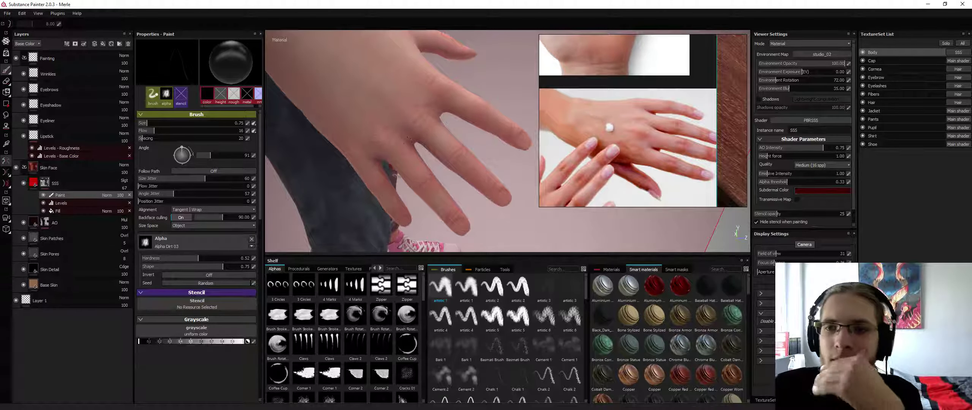
{"action": "left_click_drag", "start_coordinate": [407, 137], "coordinate": [425, 96], "text": "alt"}
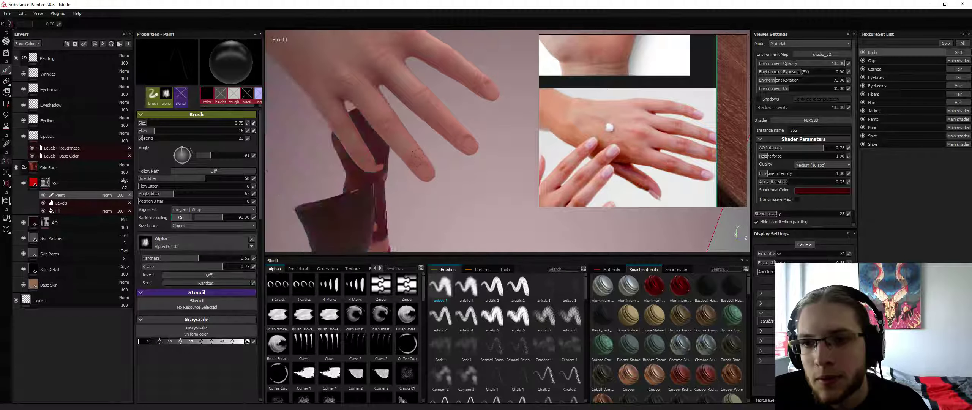
{"action": "left_click_drag", "start_coordinate": [420, 163], "coordinate": [319, 156], "text": "alt"}
{"action": "left_click", "coordinate": [422, 164]}
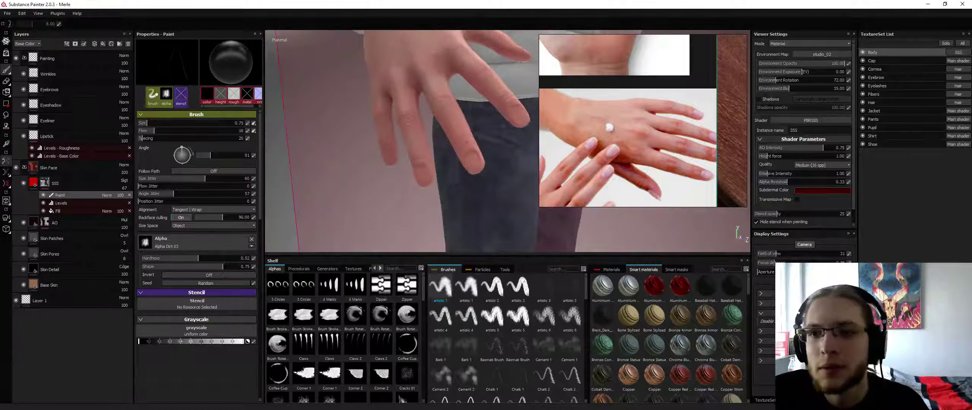
{"action": "left_click_drag", "start_coordinate": [419, 162], "coordinate": [466, 152], "text": "alt"}
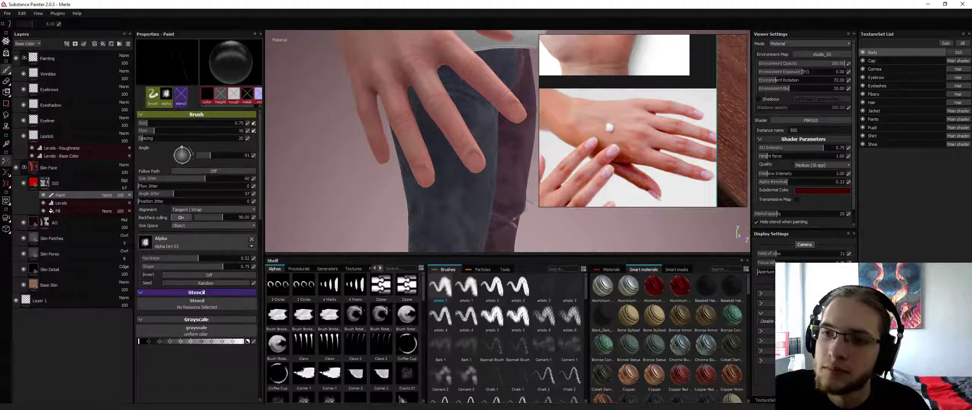
{"action": "left_click_drag", "start_coordinate": [472, 145], "coordinate": [481, 147], "text": "alt"}
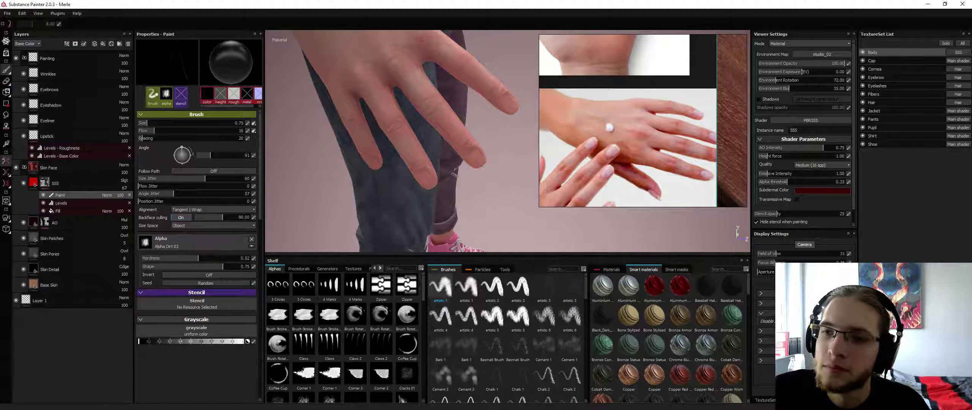
Paint the fingernails black in the mask at brush size 0.75 so they stand out from the fingertips.
{"action": "left_click_drag", "start_coordinate": [469, 144], "coordinate": [423, 146], "text": "alt"}
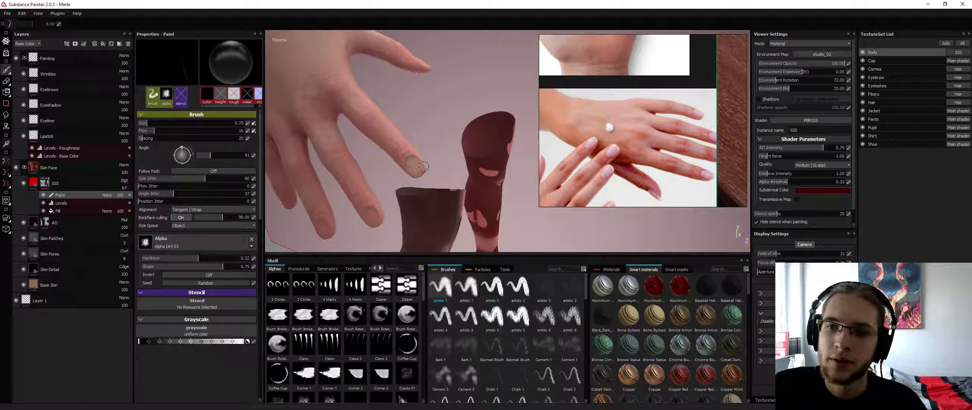
{"action": "left_click_drag", "start_coordinate": [422, 167], "coordinate": [459, 189], "text": "alt"}
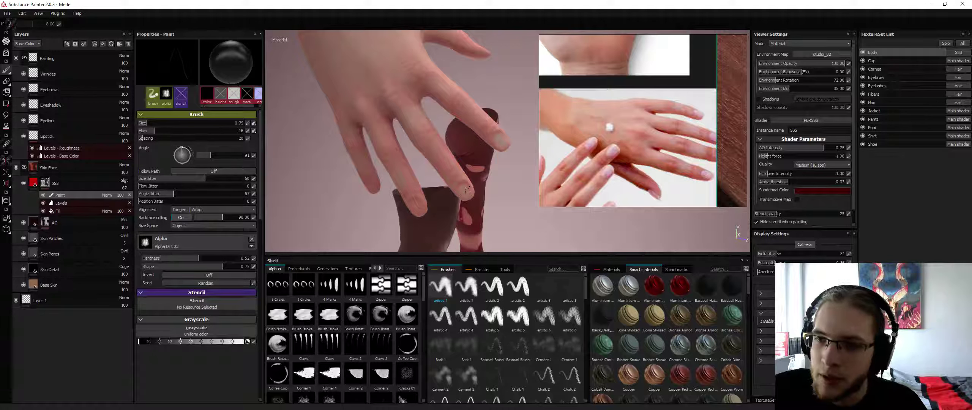
{"action": "left_click_drag", "start_coordinate": [461, 193], "coordinate": [442, 157], "text": "alt"}
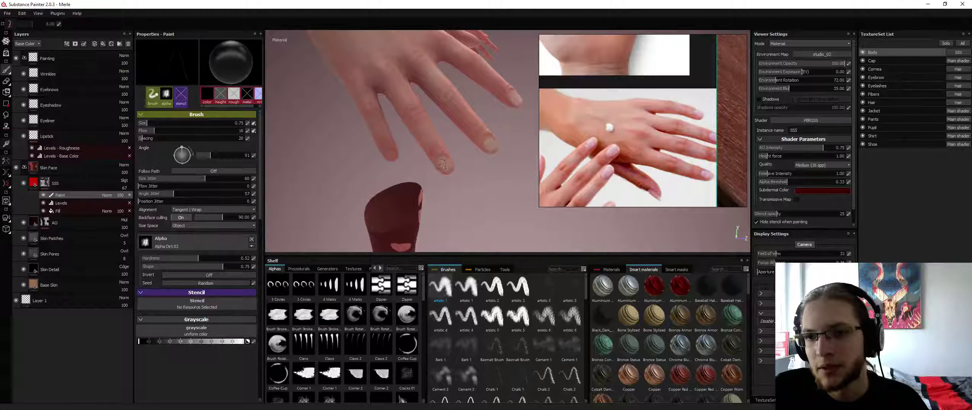
{"action": "left_click_drag", "start_coordinate": [441, 164], "coordinate": [448, 164], "text": "alt"}
{"action": "key", "text": "alt+q"}
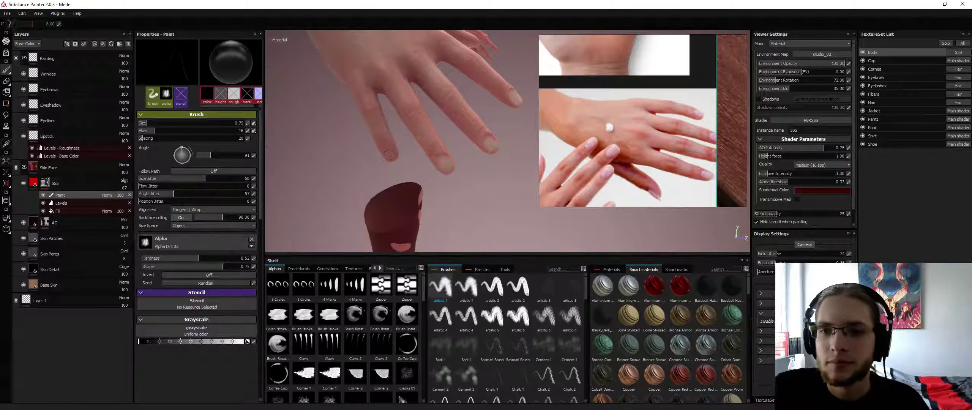
{"action": "key", "text": "alt+q"}
{"action": "left_click_drag", "start_coordinate": [460, 97], "coordinate": [448, 102], "text": "alt"}
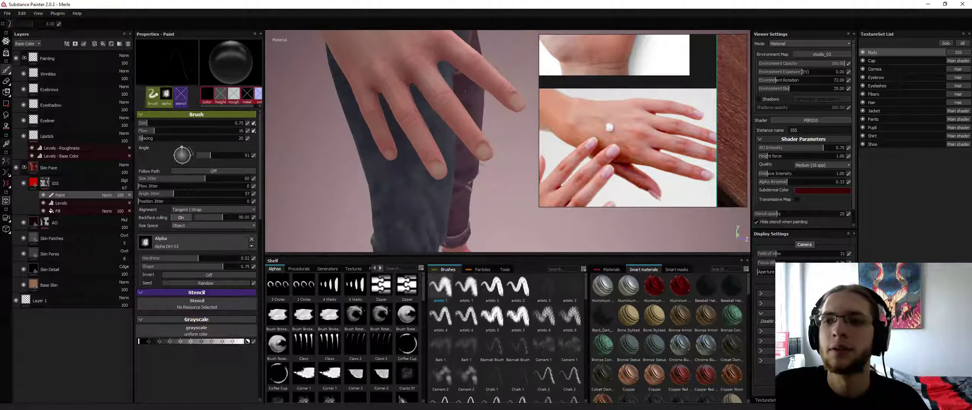
Paint the thumb and its nail black in the mask at brush size 0.75.
{"action": "right_click_drag", "start_coordinate": [385, 96], "coordinate": [368, 151], "text": "alt"}
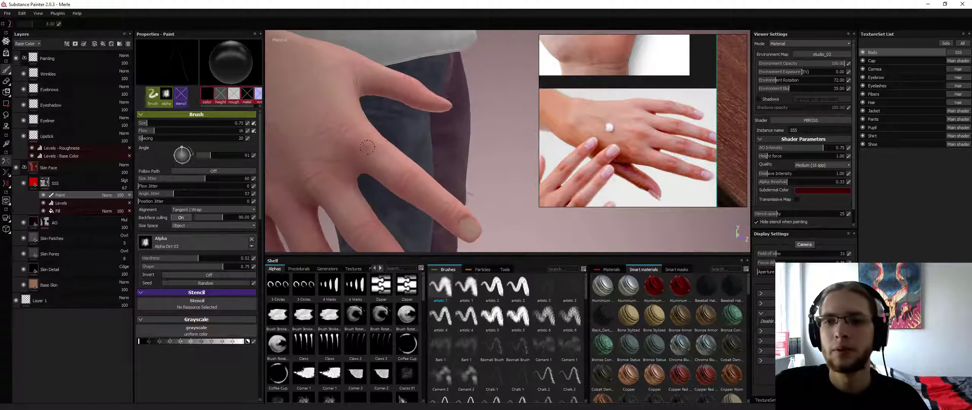
{"action": "left_click_drag", "start_coordinate": [367, 150], "coordinate": [334, 159], "text": "alt"}
{"action": "middle_click_drag", "start_coordinate": [354, 113], "coordinate": [268, 113], "text": "alt"}
{"action": "left_click_drag", "start_coordinate": [402, 100], "coordinate": [361, 133], "text": "alt"}
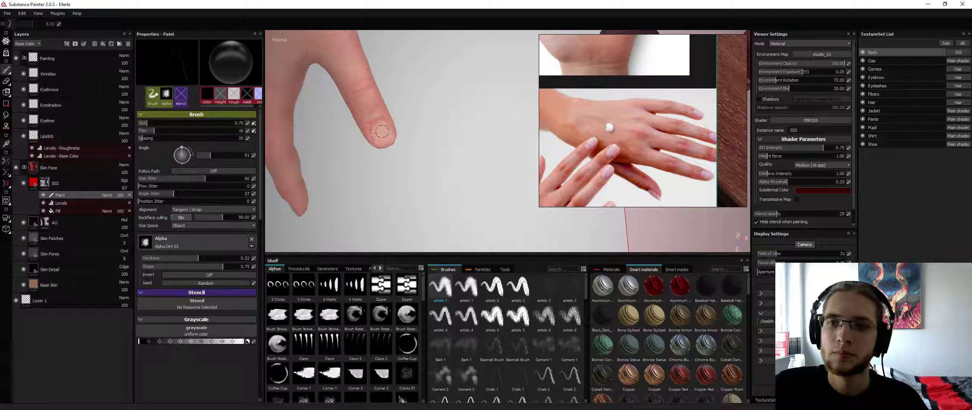
{"action": "right_click_drag", "start_coordinate": [377, 112], "coordinate": [182, 140], "text": "alt"}
{"action": "middle_click_drag", "start_coordinate": [356, 74], "coordinate": [397, 131], "text": "alt"}
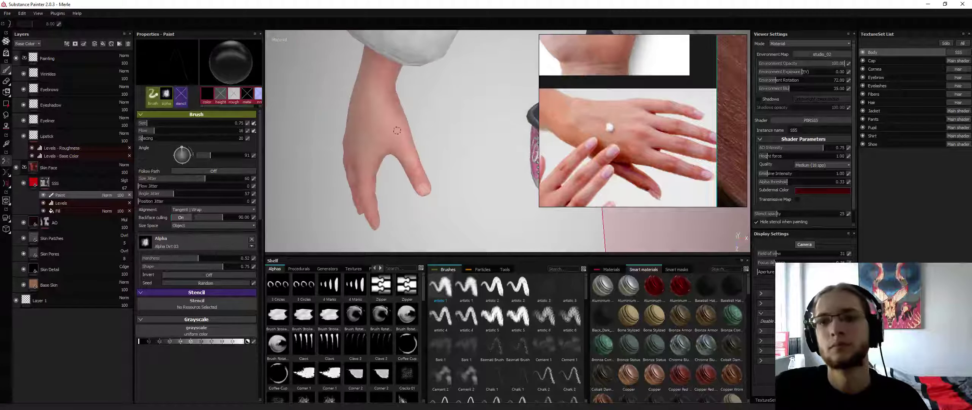
{"action": "left_click_drag", "start_coordinate": [397, 130], "coordinate": [412, 141], "text": "alt"}
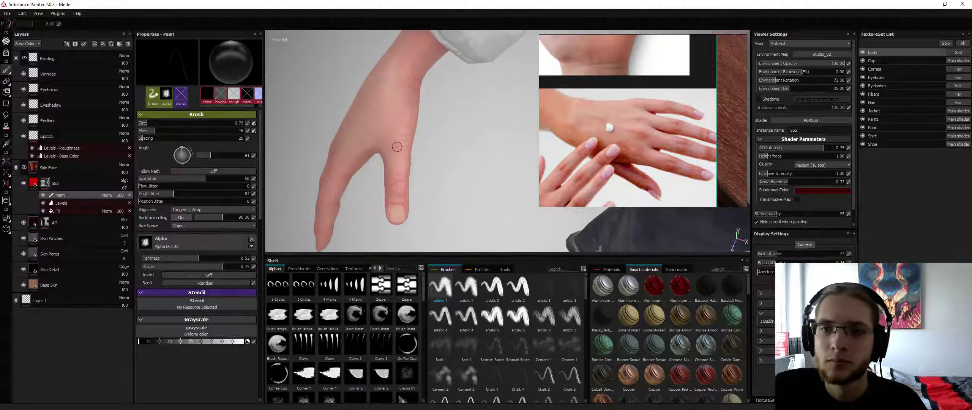
Paint black over the thumb side of the wrist with a larger brush, toggling the body's isolation.
{"action": "right_click_drag", "start_coordinate": [392, 147], "coordinate": [399, 147], "text": "ctrl"}
{"action": "mouse_move", "coordinate": [395, 148]}
{"action": "left_mouse_down", "text": "alt"}
{"action": "mouse_move", "coordinate": [399, 160]}
{"action": "mouse_move", "coordinate": [303, 116]}
{"action": "mouse_move", "coordinate": [396, 146]}
{"action": "mouse_move", "coordinate": [393, 111]}
{"action": "mouse_move", "coordinate": [411, 143]}
{"action": "left_mouse_up", "text": "alt"}
{"action": "key", "text": "alt+q"}
{"action": "key", "text": "alt+q"}
{"action": "key", "text": "alt+q"}
{"action": "key", "text": "alt+q"}
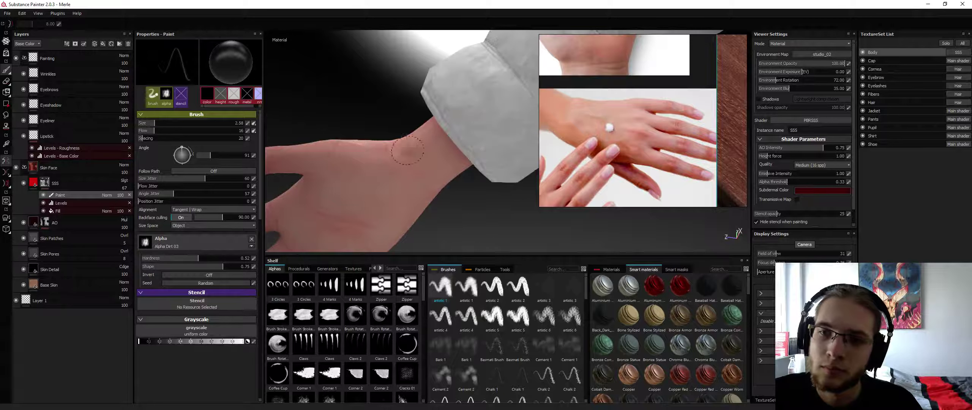
Paint fine black detail across the palm and inner fingers at brush size 0.52.
{"action": "left_click_drag", "start_coordinate": [385, 176], "coordinate": [364, 109], "text": "alt"}
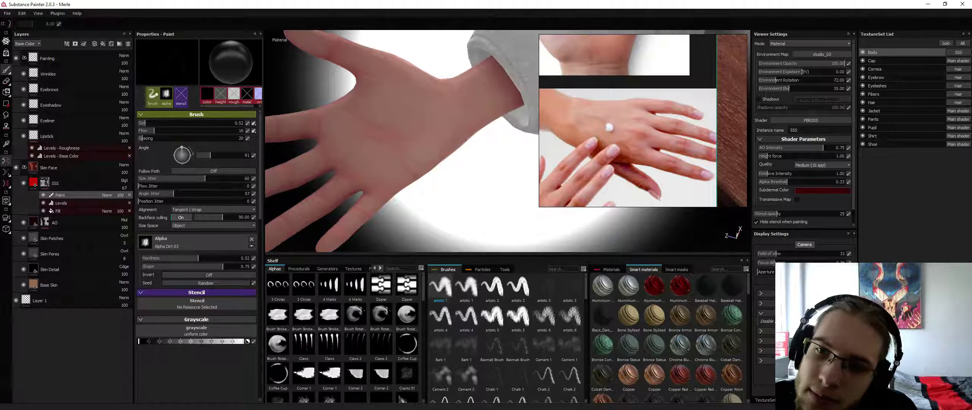
{"action": "mouse_move", "coordinate": [421, 145]}
{"action": "left_mouse_down", "text": "alt"}
{"action": "mouse_move", "coordinate": [354, 147]}
{"action": "mouse_move", "coordinate": [347, 167]}
{"action": "left_mouse_up", "text": "alt"}
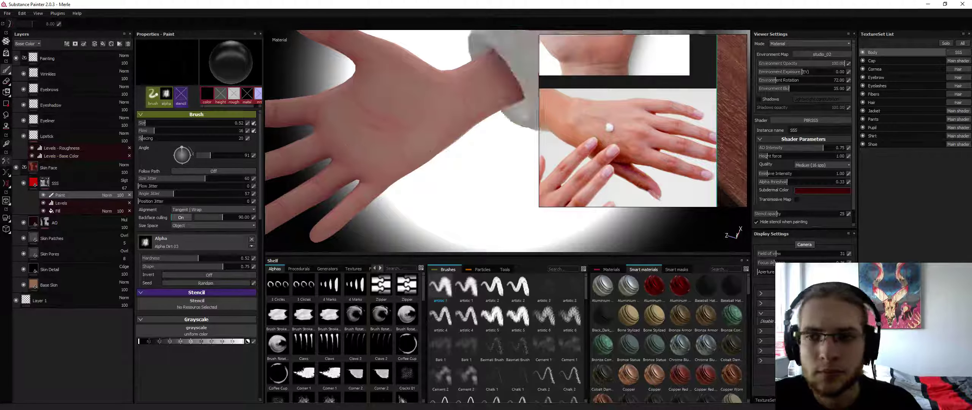
{"action": "left_click_drag", "start_coordinate": [365, 129], "coordinate": [529, 126], "text": "alt"}
Rotate the environment lighting to 255.60 and inspect the hand and forearm under it.
{"action": "right_click_drag", "start_coordinate": [454, 134], "coordinate": [482, 165], "text": "shift"}
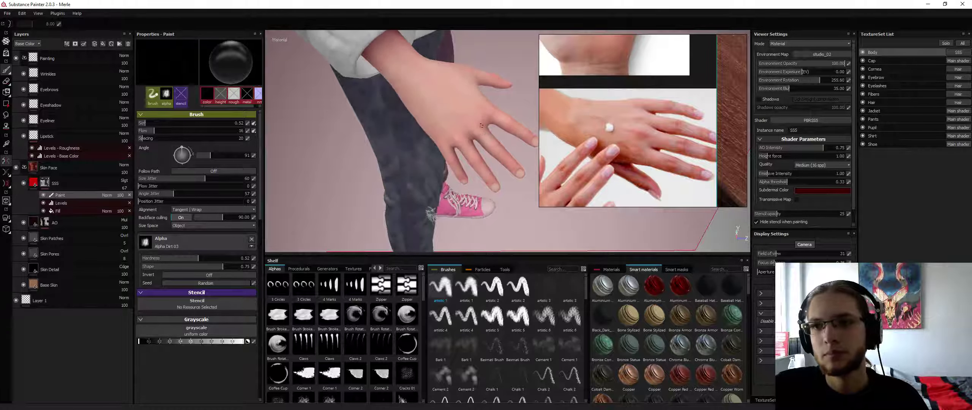
{"action": "middle_click_drag", "start_coordinate": [475, 162], "coordinate": [481, 225], "text": "alt"}
{"action": "left_click_drag", "start_coordinate": [491, 226], "coordinate": [447, 129], "text": "alt"}
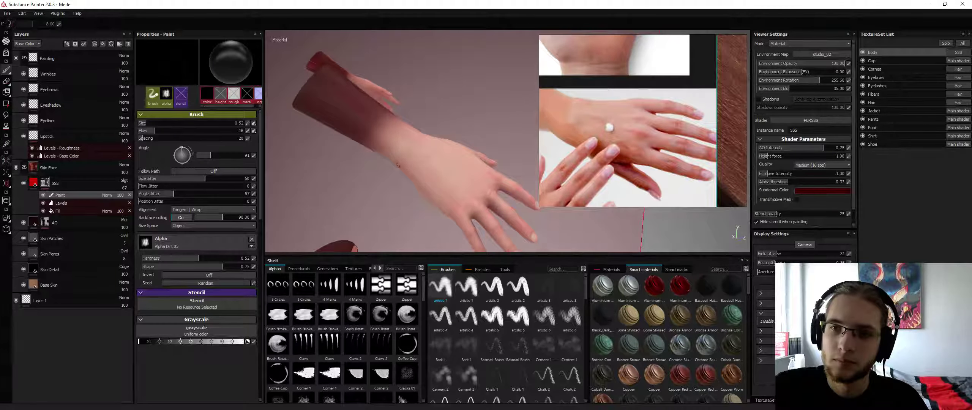
{"action": "mouse_move", "coordinate": [397, 165]}
{"action": "left_mouse_down", "text": "alt"}
{"action": "mouse_move", "coordinate": [458, 132]}
{"action": "mouse_move", "coordinate": [465, 153]}
{"action": "mouse_move", "coordinate": [399, 174]}
{"action": "mouse_move", "coordinate": [418, 130]}
{"action": "mouse_move", "coordinate": [410, 122]}
{"action": "mouse_move", "coordinate": [440, 89]}
{"action": "mouse_move", "coordinate": [385, 164]}
{"action": "left_mouse_up", "text": "alt"}
{"action": "left_click_drag", "start_coordinate": [326, 137], "coordinate": [399, 169], "text": "alt"}
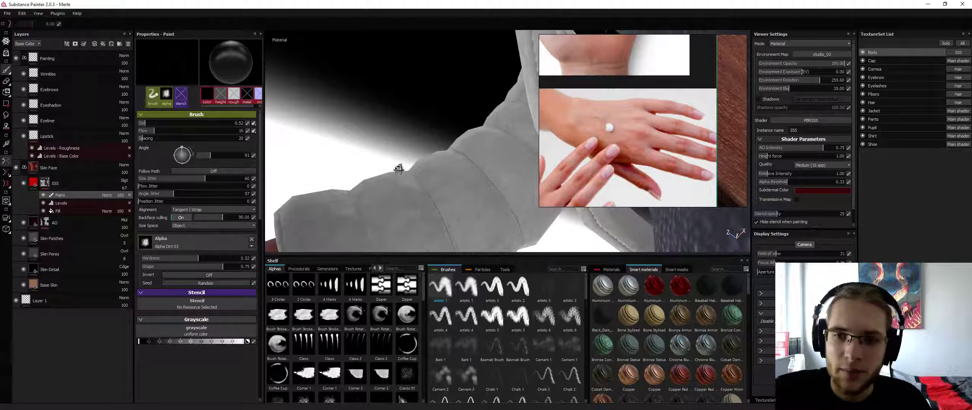
Paint black along the wrist and outer side of the hand at brush size 1.00.
{"action": "middle_click_drag", "start_coordinate": [399, 168], "coordinate": [359, 114], "text": "alt"}
{"action": "left_click_drag", "start_coordinate": [359, 114], "coordinate": [374, 127], "text": "alt"}
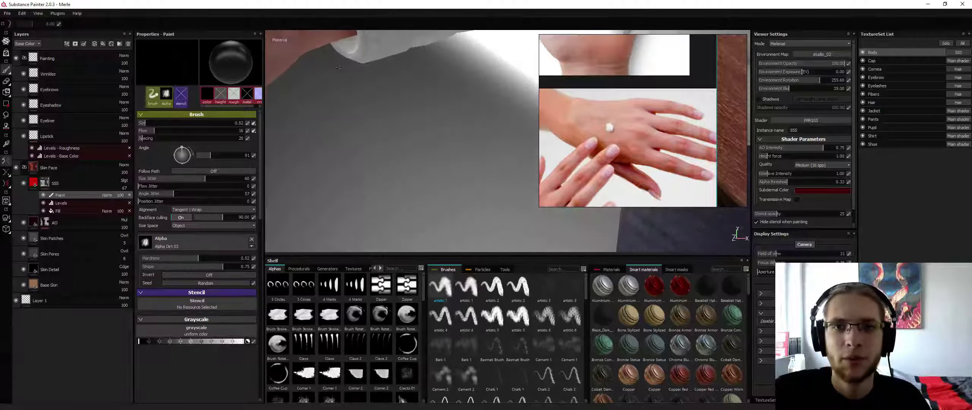
{"action": "middle_click_drag", "start_coordinate": [374, 127], "coordinate": [370, 159], "text": "alt"}
{"action": "mouse_move", "coordinate": [370, 159]}
{"action": "left_mouse_down", "text": "alt"}
{"action": "mouse_move", "coordinate": [361, 179]}
{"action": "mouse_move", "coordinate": [373, 134]}
{"action": "mouse_move", "coordinate": [423, 125]}
{"action": "mouse_move", "coordinate": [391, 136]}
{"action": "mouse_move", "coordinate": [461, 166]}
{"action": "mouse_move", "coordinate": [369, 139]}
{"action": "mouse_move", "coordinate": [332, 141]}
{"action": "mouse_move", "coordinate": [358, 124]}
{"action": "mouse_move", "coordinate": [341, 109]}
{"action": "left_mouse_up", "text": "alt"}
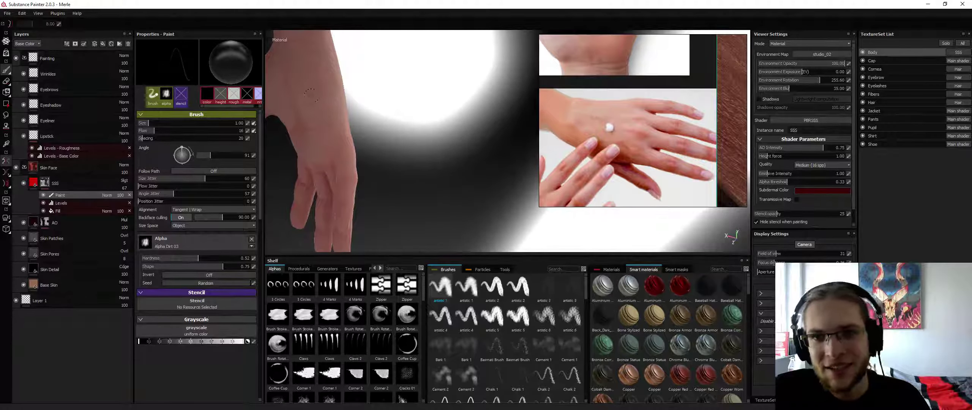
{"action": "middle_click_drag", "start_coordinate": [319, 112], "coordinate": [362, 154], "text": "alt"}
{"action": "left_click_drag", "start_coordinate": [387, 125], "coordinate": [337, 118], "text": "alt"}
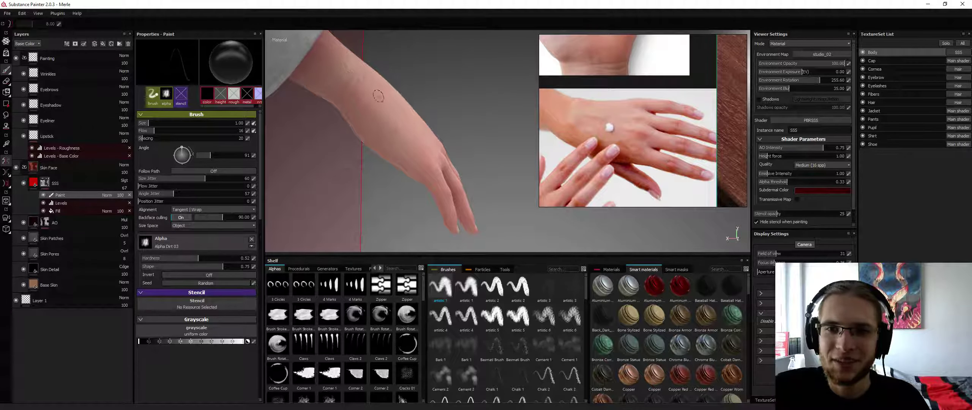
Touch up the finger joints near the nails in black at brush size 0.76 and hardness 0.54.
{"action": "left_click_drag", "start_coordinate": [379, 96], "coordinate": [462, 118], "text": "alt"}
{"action": "right_click_drag", "start_coordinate": [462, 117], "coordinate": [459, 209], "text": "alt"}
{"action": "left_click_drag", "start_coordinate": [469, 119], "coordinate": [471, 126], "text": "alt"}
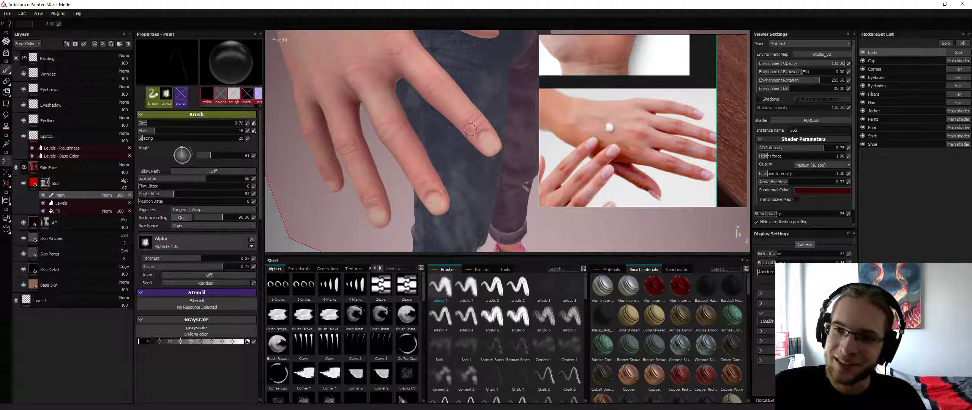
{"action": "left_click_drag", "start_coordinate": [477, 113], "coordinate": [476, 120]}
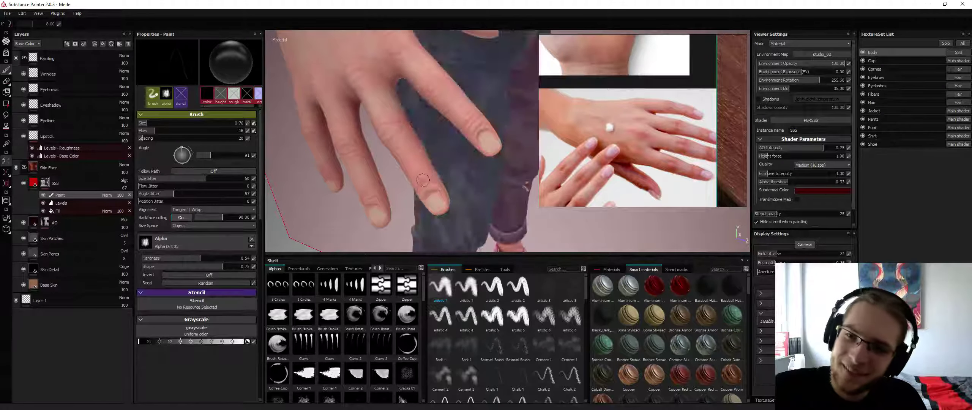
{"action": "mouse_move", "coordinate": [423, 180]}
{"action": "left_mouse_down", "text": "alt"}
{"action": "mouse_move", "coordinate": [412, 169]}
{"action": "mouse_move", "coordinate": [423, 180]}
{"action": "left_mouse_up", "text": "alt"}
Load the dirt brush with Alpha Dirt 04, reduce its size and switch to white paint for the back of the hand.
{"action": "right_click_drag", "start_coordinate": [399, 110], "coordinate": [379, 93], "text": "alt"}
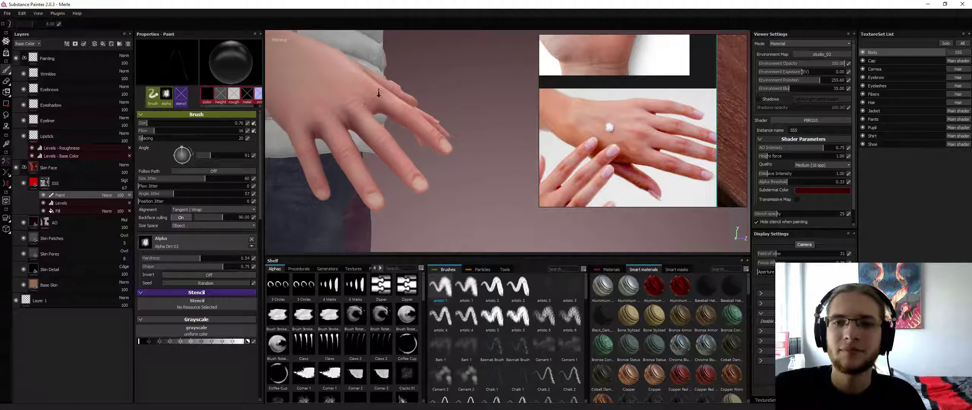
{"action": "left_click_drag", "start_coordinate": [379, 93], "coordinate": [405, 124], "text": "alt"}
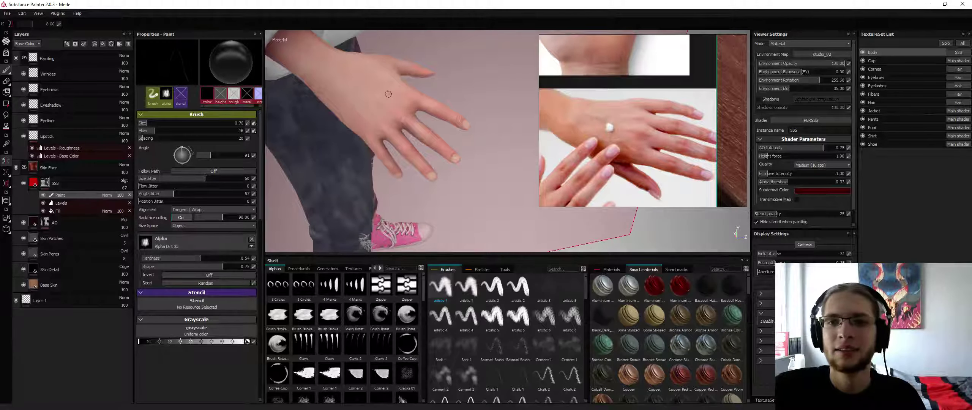
{"action": "left_click_drag", "start_coordinate": [378, 80], "coordinate": [456, 156], "text": "alt"}
{"action": "right_click_drag", "start_coordinate": [456, 155], "coordinate": [438, 171], "text": "alt"}
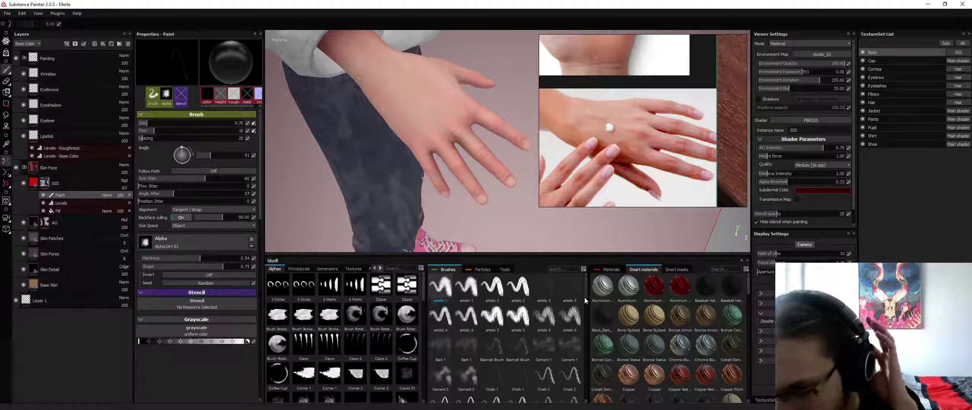
{"action": "mouse_move", "coordinate": [584, 297]}
{"action": "left_mouse_down"}
{"action": "mouse_move", "coordinate": [590, 385]}
{"action": "mouse_move", "coordinate": [587, 322]}
{"action": "left_mouse_up"}
{"action": "left_click", "coordinate": [440, 353]}
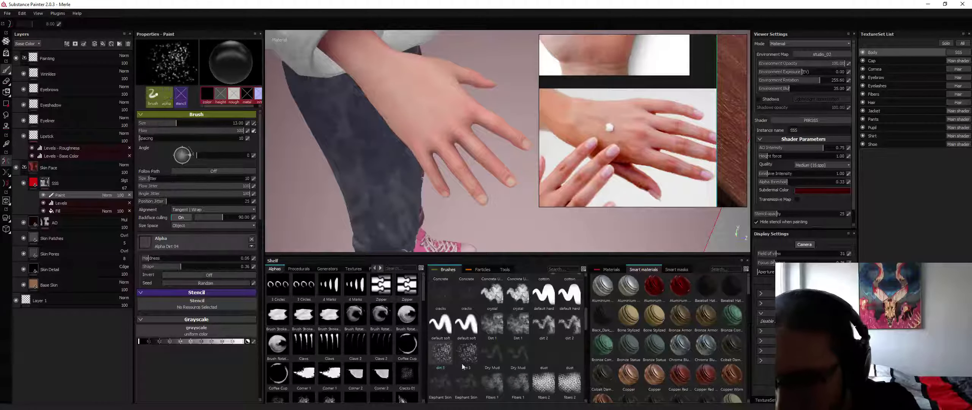
{"action": "right_click_drag", "start_coordinate": [426, 95], "coordinate": [409, 106], "text": "ctrl"}
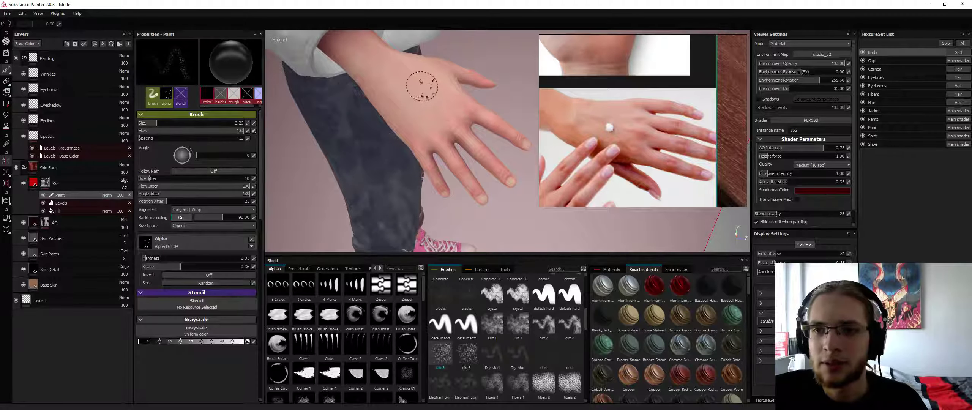
{"action": "key", "text": "x"}
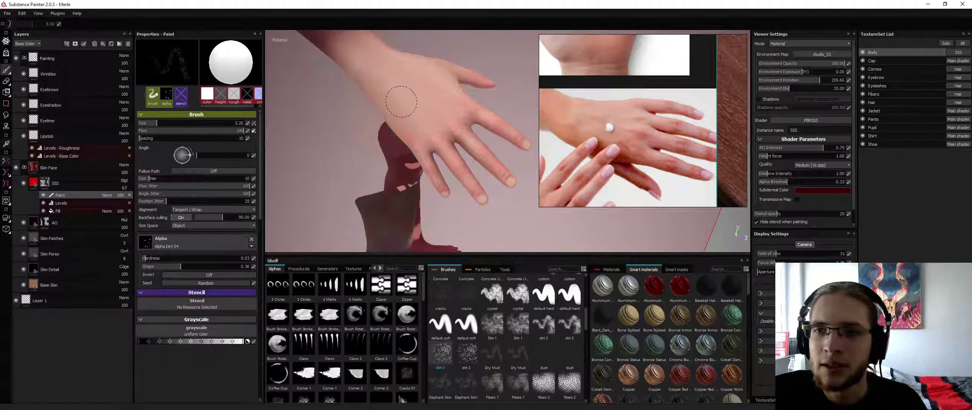
Rotate the environment lighting to light the palm side of the hand.
{"action": "left_click_drag", "start_coordinate": [408, 93], "coordinate": [397, 104], "text": "alt"}
{"action": "left_click_drag", "start_coordinate": [407, 134], "coordinate": [490, 123], "text": "alt"}
{"action": "middle_click_drag", "start_coordinate": [342, 116], "coordinate": [512, 126], "text": "alt"}
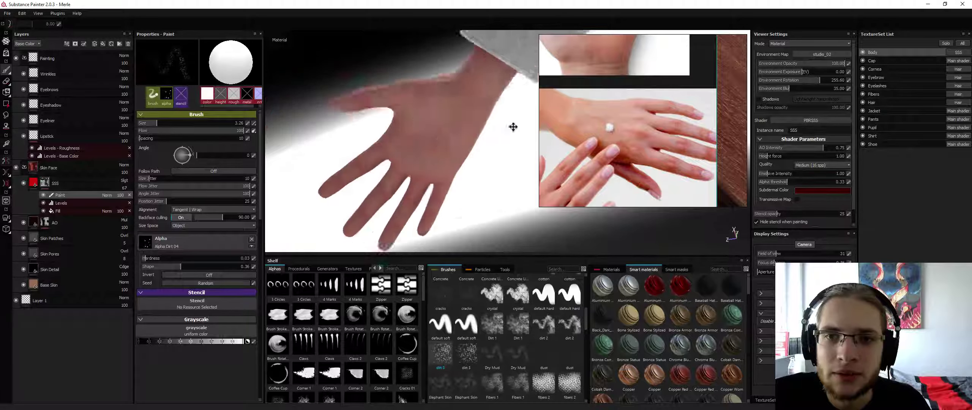
{"action": "right_click_drag", "start_coordinate": [512, 126], "coordinate": [487, 122], "text": "shift"}
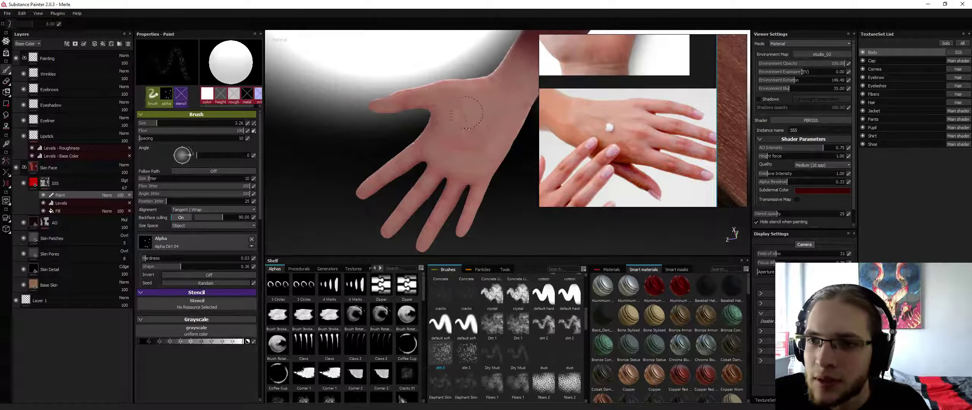
{"action": "left_click_drag", "start_coordinate": [485, 99], "coordinate": [561, 146], "text": "alt"}
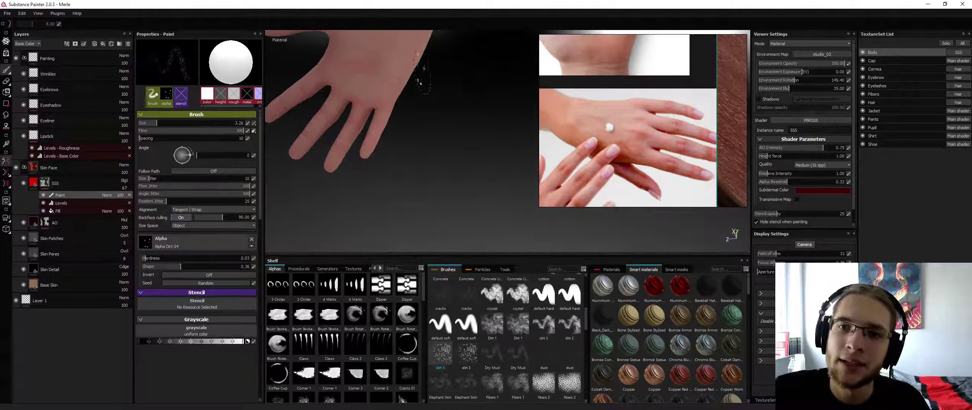
Raise the dirt brush's hardness to 1.00 and set its size to 2.62.
{"action": "right_click_drag", "start_coordinate": [422, 72], "coordinate": [388, 129], "text": "alt"}
{"action": "left_click_drag", "start_coordinate": [404, 98], "coordinate": [392, 101], "text": "alt"}
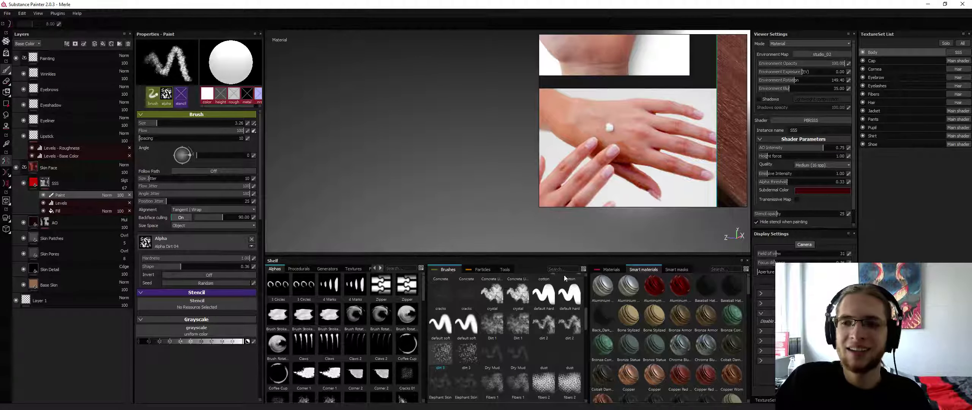
{"action": "left_click_drag", "start_coordinate": [350, 128], "coordinate": [392, 110], "text": "alt"}
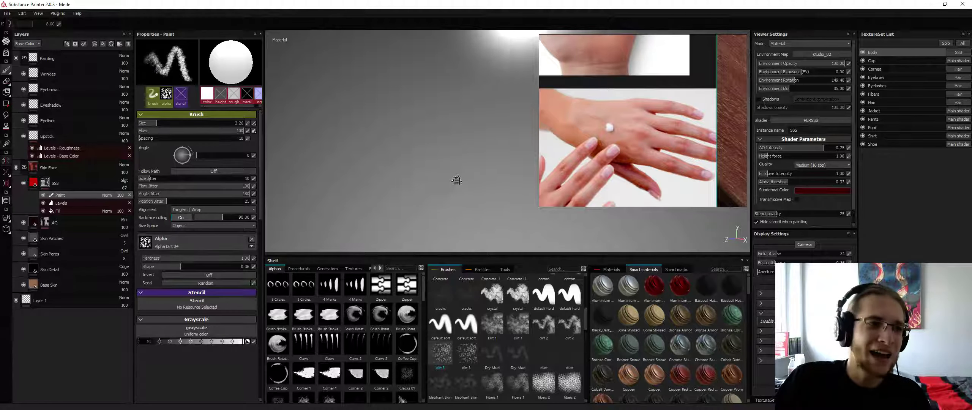
{"action": "left_click_drag", "start_coordinate": [458, 180], "coordinate": [492, 192], "text": "alt"}
{"action": "left_click_drag", "start_coordinate": [482, 163], "coordinate": [475, 223], "text": "alt"}
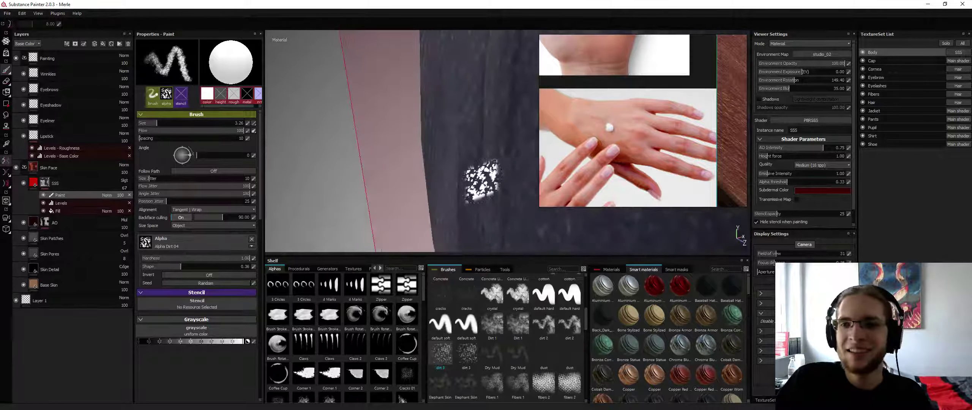
{"action": "right_click_drag", "start_coordinate": [445, 121], "coordinate": [407, 121], "text": "ctrl"}
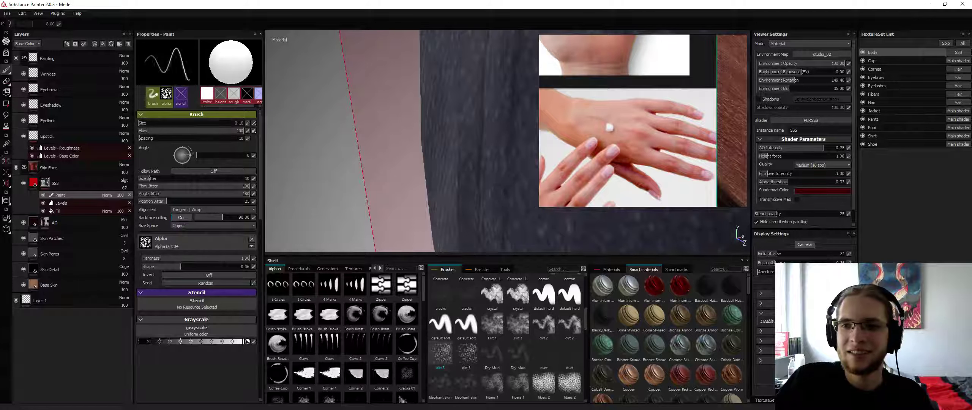
{"action": "mouse_move", "coordinate": [478, 128]}
{"action": "right_mouse_down", "text": "ctrl"}
{"action": "mouse_move", "coordinate": [502, 129]}
{"action": "mouse_move", "coordinate": [447, 84]}
{"action": "right_mouse_up", "text": "ctrl"}
{"action": "scroll", "coordinate": [447, 83], "scroll_direction": "down", "scroll_amount": 5}
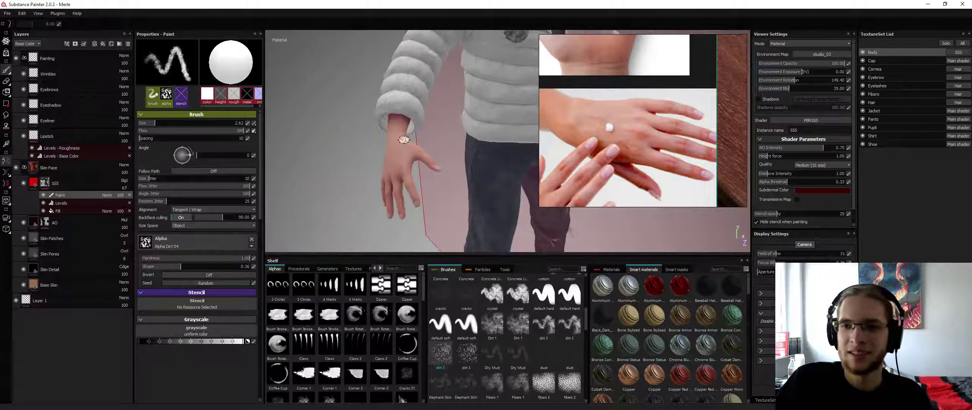
Set the white mask brush to size 1.54 and flow 27 over the back of the hand.
{"action": "left_click_drag", "start_coordinate": [405, 139], "coordinate": [443, 148], "text": "alt"}
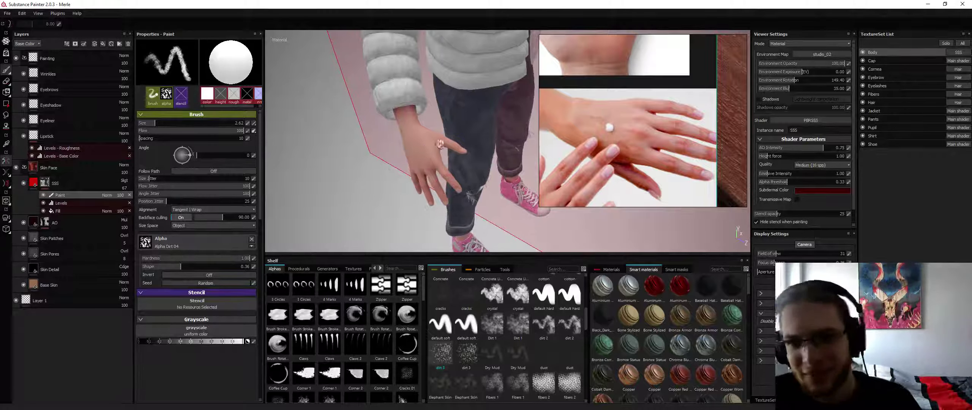
{"action": "right_click_drag", "start_coordinate": [428, 151], "coordinate": [446, 240], "text": "alt"}
{"action": "left_click_drag", "start_coordinate": [423, 136], "coordinate": [501, 112], "text": "alt"}
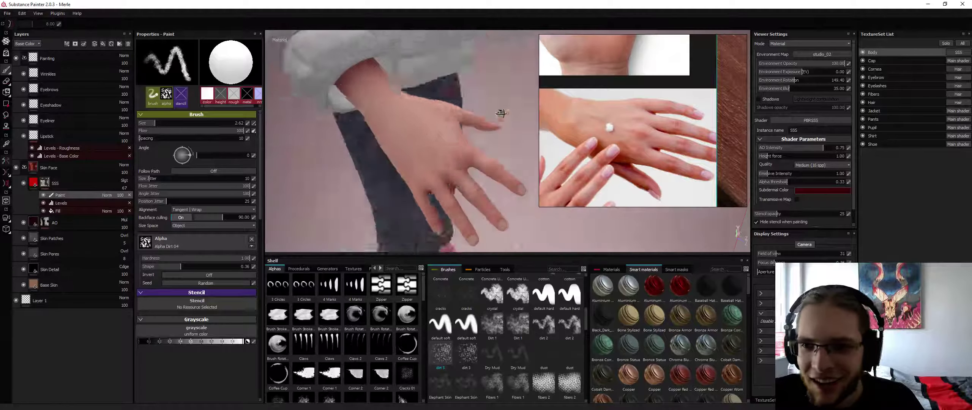
{"action": "middle_click_drag", "start_coordinate": [501, 113], "coordinate": [445, 141], "text": "alt"}
{"action": "left_click_drag", "start_coordinate": [444, 142], "coordinate": [426, 136], "text": "alt"}
{"action": "key", "text": "x"}
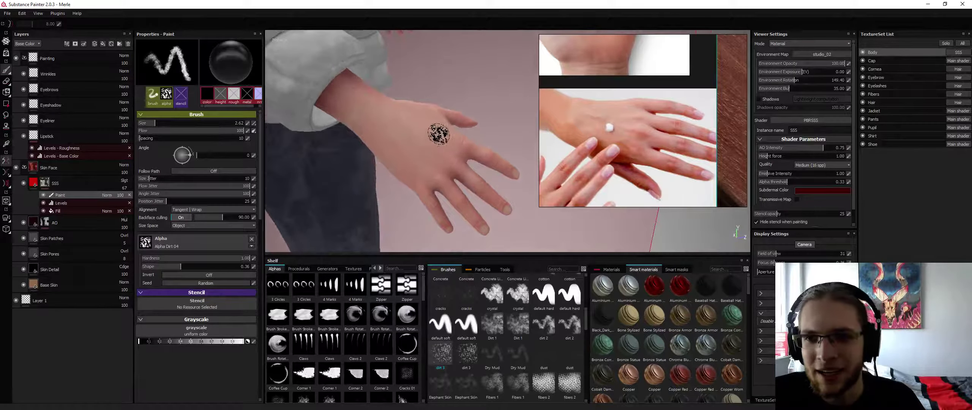
{"action": "mouse_move", "coordinate": [428, 173]}
{"action": "left_mouse_down", "text": "alt"}
{"action": "mouse_move", "coordinate": [402, 171]}
{"action": "mouse_move", "coordinate": [417, 160]}
{"action": "mouse_move", "coordinate": [404, 167]}
{"action": "mouse_move", "coordinate": [398, 154]}
{"action": "left_mouse_up", "text": "alt"}
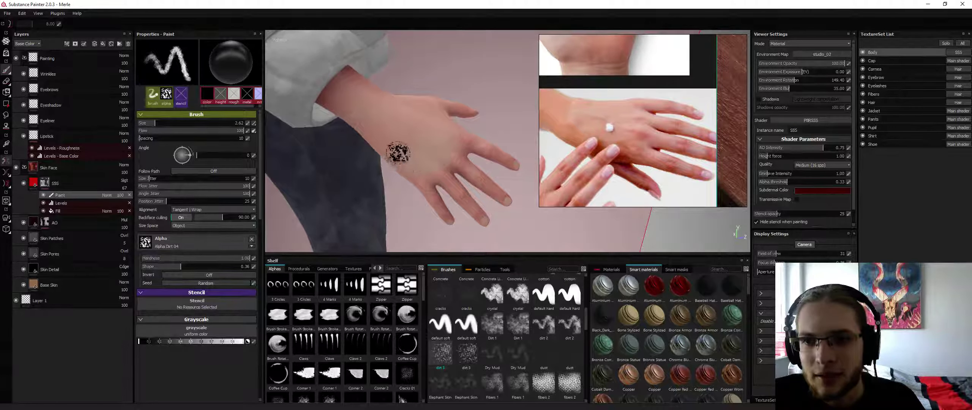
{"action": "key", "text": "x"}
{"action": "key", "text": "bracketleft"}
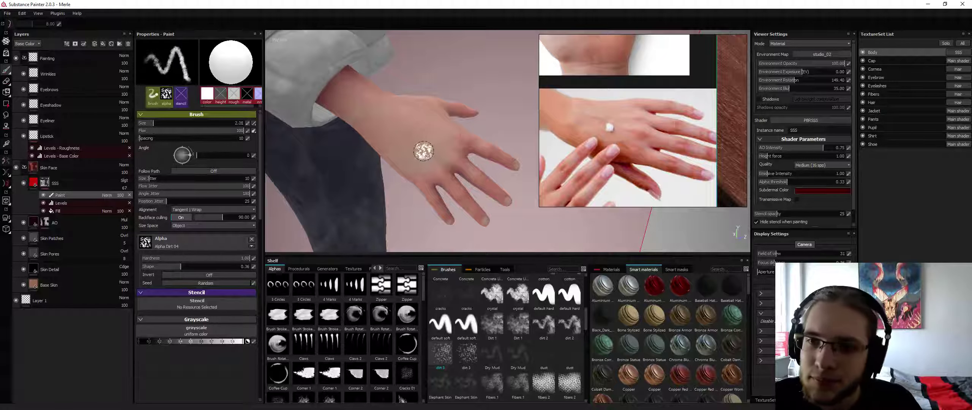
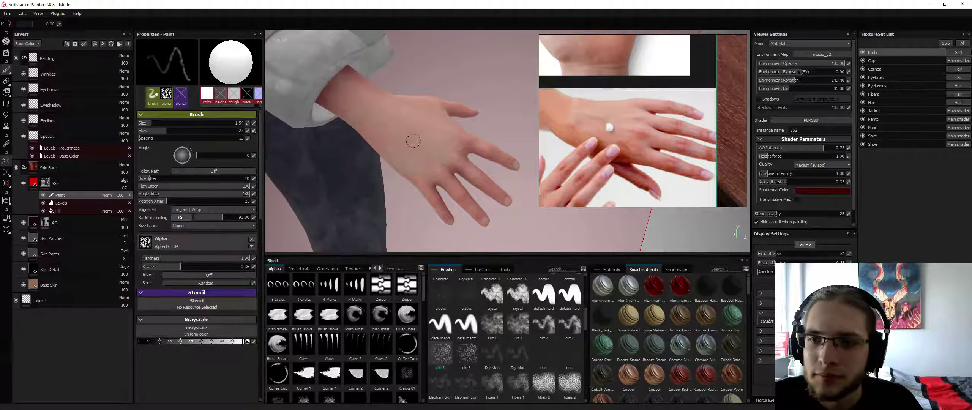
{"action": "key", "text": "ctrl"}
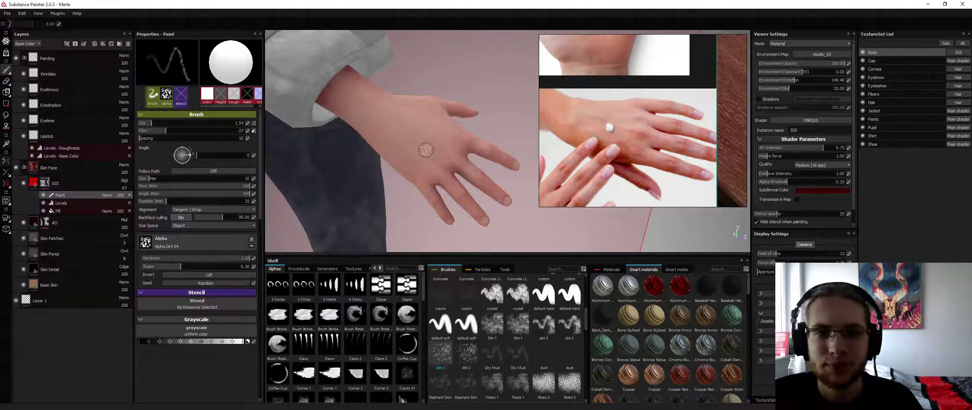
Paint black over the back of the hand in the SSS layer's mask with a larger dirt brush and check the result.
{"action": "key", "text": "bracketright"}
{"action": "key", "text": "x"}
{"action": "mouse_move", "coordinate": [430, 154]}
{"action": "left_mouse_down"}
{"action": "mouse_move", "coordinate": [405, 152]}
{"action": "mouse_move", "coordinate": [380, 114]}
{"action": "left_mouse_up"}
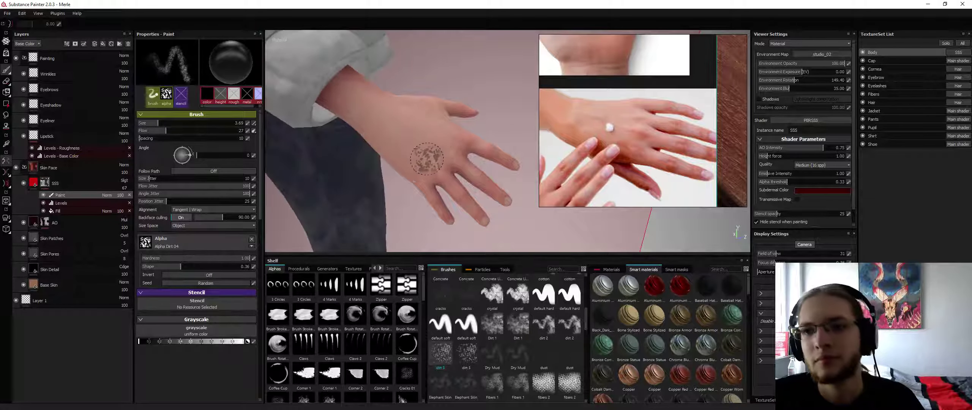
{"action": "left_click_drag", "start_coordinate": [427, 163], "coordinate": [516, 134], "text": "alt"}
{"action": "right_click_drag", "start_coordinate": [517, 135], "coordinate": [399, 139], "text": "alt"}
{"action": "left_click_drag", "start_coordinate": [399, 139], "coordinate": [527, 133], "text": "alt"}
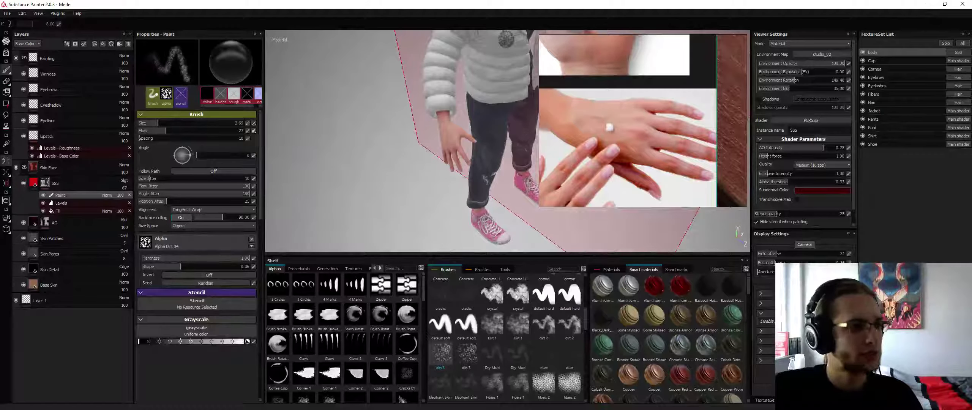
{"action": "left_click_drag", "start_coordinate": [461, 136], "coordinate": [361, 135], "text": "alt"}
{"action": "right_click_drag", "start_coordinate": [361, 135], "coordinate": [418, 136], "text": "alt"}
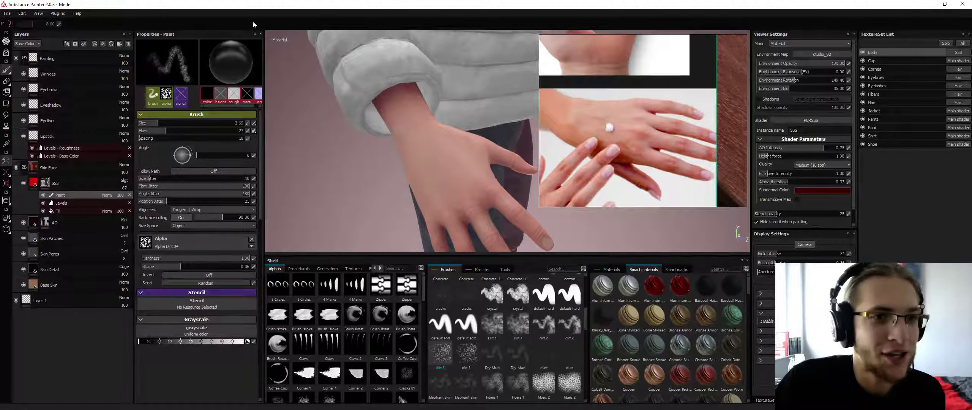
Add a fill layer above the Wrinkles layer and name it NailPolish.
{"action": "left_click", "coordinate": [83, 70]}
{"action": "left_click", "coordinate": [94, 43]}
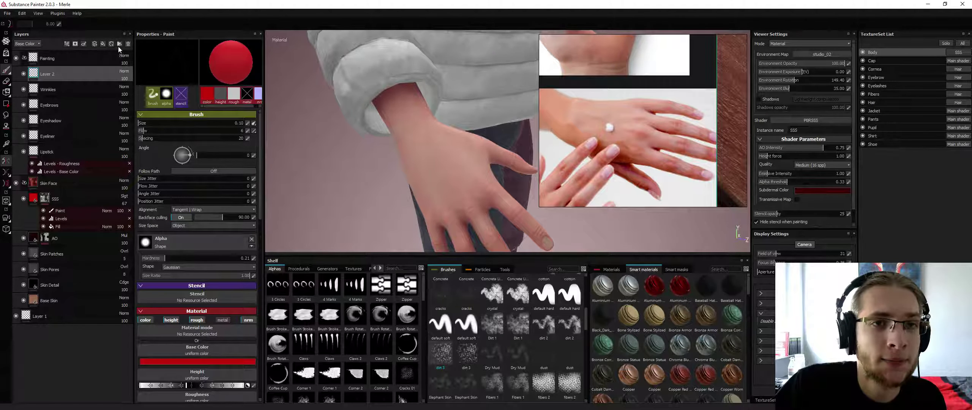
{"action": "left_click", "coordinate": [128, 44]}
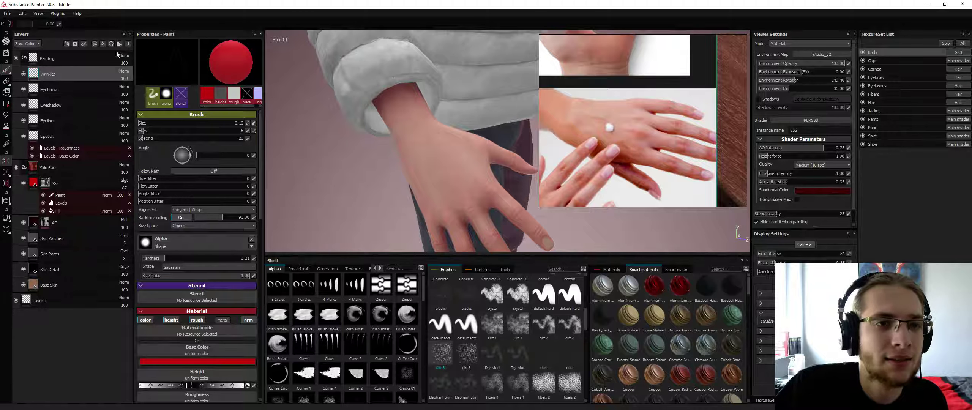
{"action": "left_click", "coordinate": [102, 44]}
{"action": "double_click", "coordinate": [58, 74]}
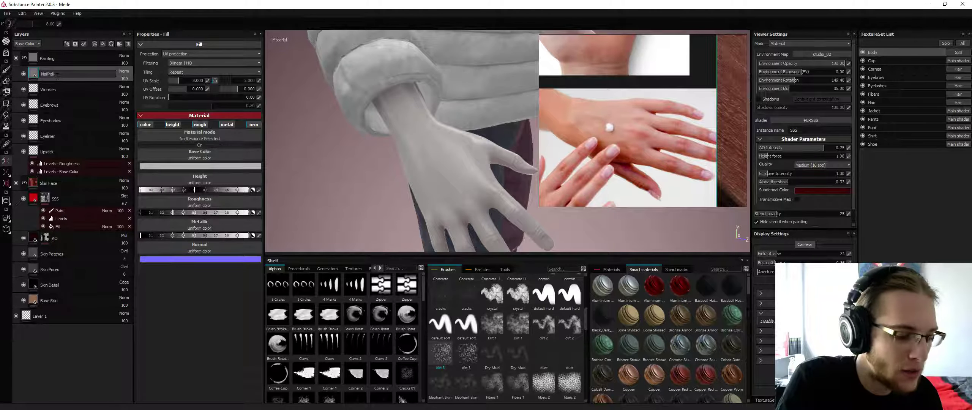
{"action": "type", "text": "NailPolish"}
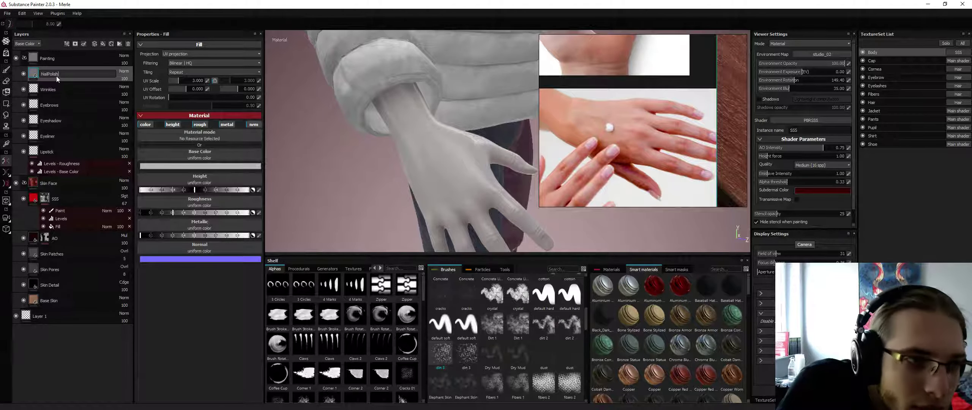
{"action": "key", "text": "Return"}
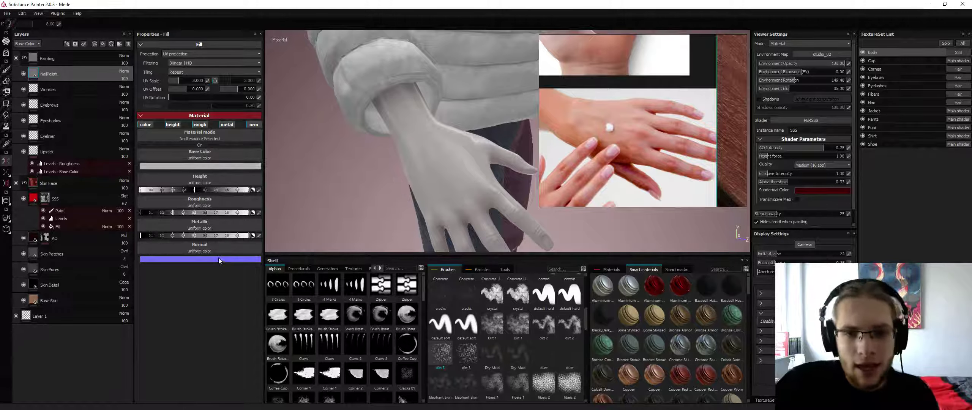
Set the NailPolish layer's base colour to a dark pink (RGB 0.531, 0.119, 0.240) and lower the layer's opacity.
{"action": "left_click", "coordinate": [206, 168]}
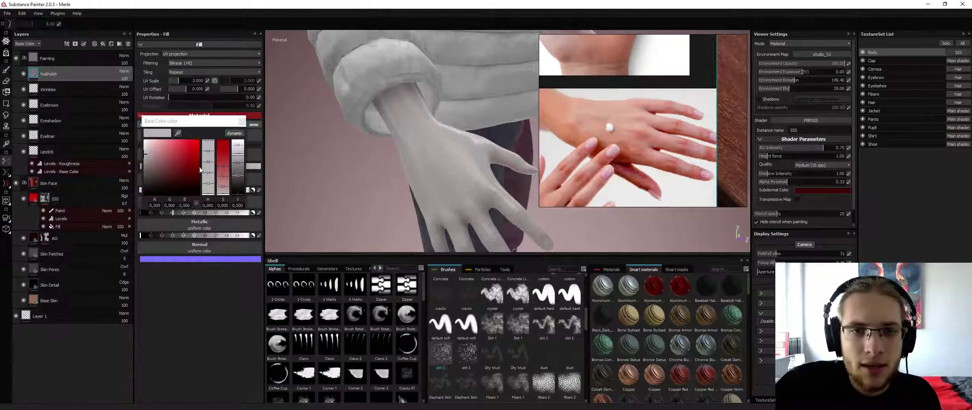
{"action": "left_click", "coordinate": [171, 160]}
{"action": "left_click_drag", "start_coordinate": [208, 176], "coordinate": [171, 153]}
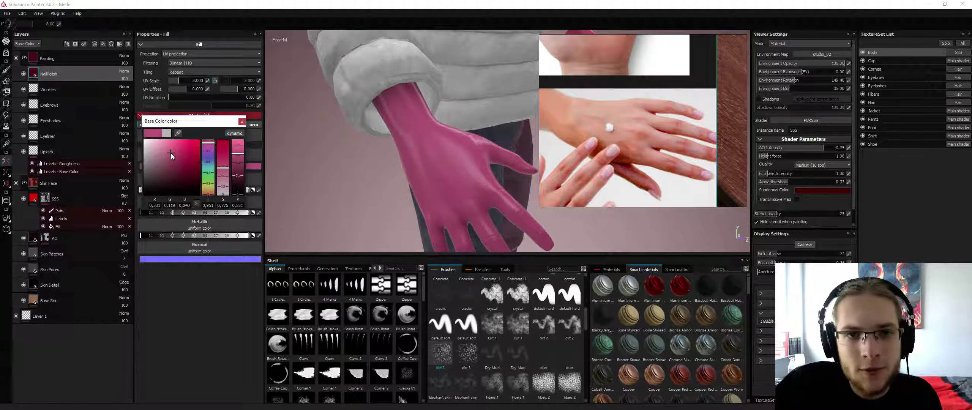
{"action": "left_click", "coordinate": [242, 122]}
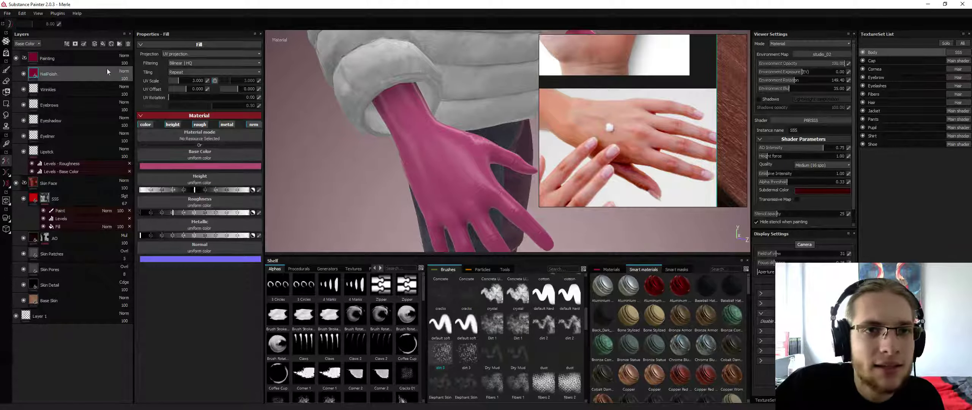
{"action": "type", "text": "80"}
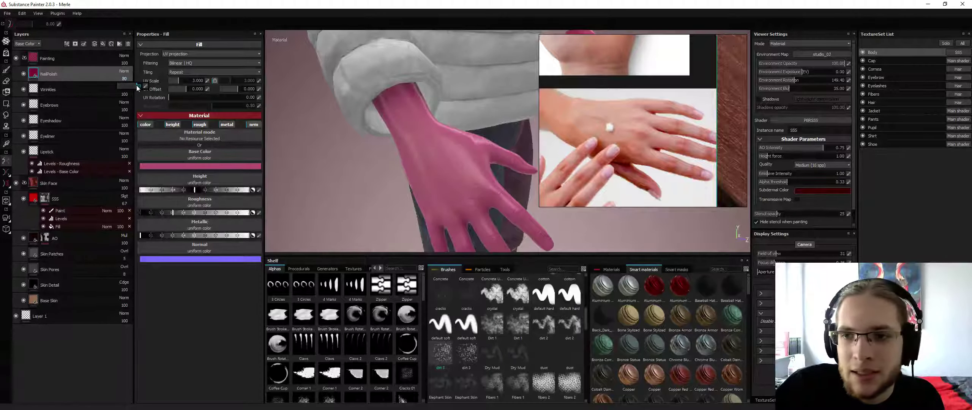
{"action": "left_click_drag", "start_coordinate": [132, 87], "coordinate": [133, 88]}
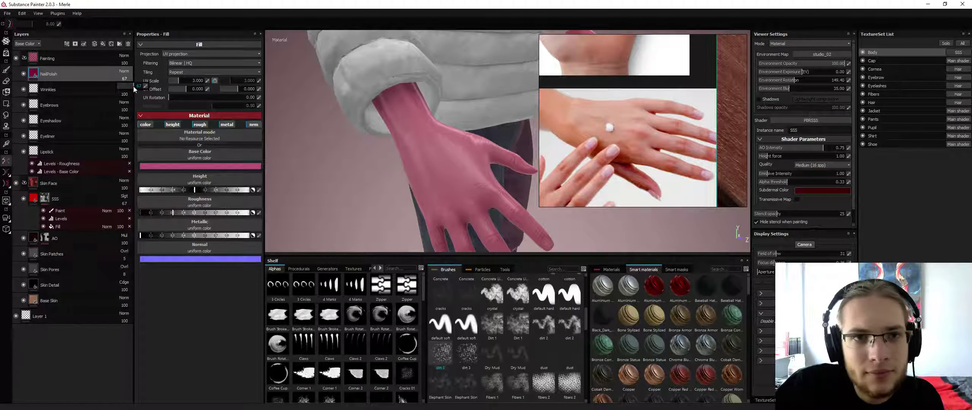
Add a black mask to the NailPolish layer.
{"action": "left_click_drag", "start_coordinate": [434, 217], "coordinate": [456, 191], "text": "alt"}
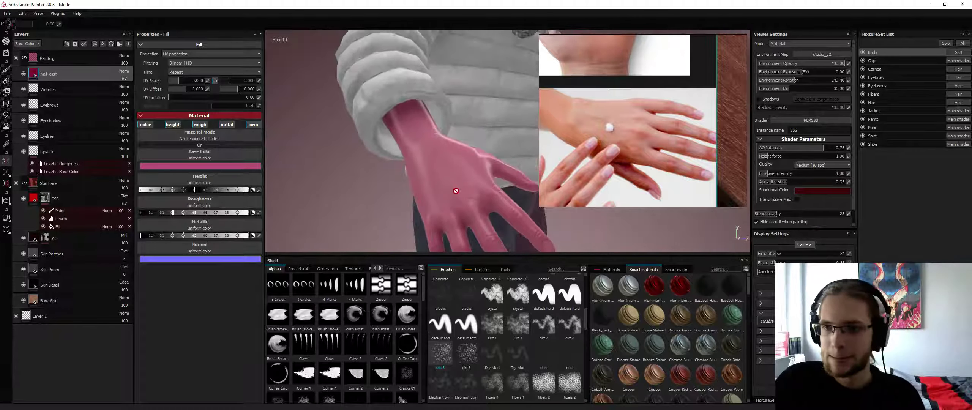
{"action": "middle_click_drag", "start_coordinate": [455, 191], "coordinate": [427, 134], "text": "alt"}
{"action": "scroll", "coordinate": [428, 135], "scroll_direction": "down", "scroll_amount": 3}
{"action": "left_click", "coordinate": [82, 85]}
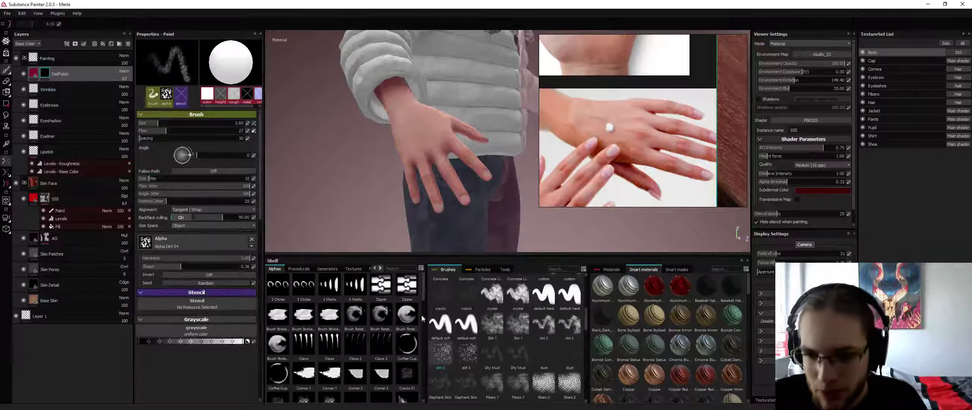
Choose the default hard brush for the mask and reduce its size to 1.00.
{"action": "left_click", "coordinate": [466, 325]}
{"action": "left_click_drag", "start_coordinate": [451, 170], "coordinate": [478, 179], "text": "alt"}
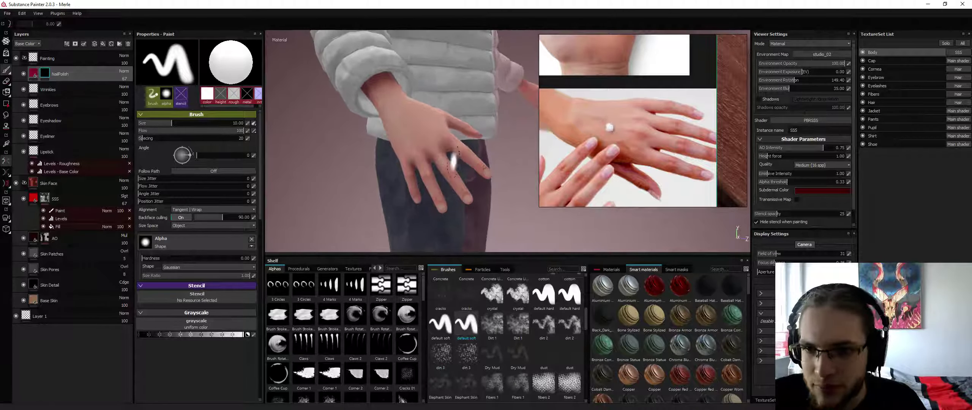
{"action": "left_click", "coordinate": [569, 309]}
{"action": "mouse_move", "coordinate": [455, 232]}
{"action": "left_mouse_down", "text": "alt"}
{"action": "mouse_move", "coordinate": [434, 217]}
{"action": "mouse_move", "coordinate": [402, 131]}
{"action": "left_mouse_up", "text": "alt"}
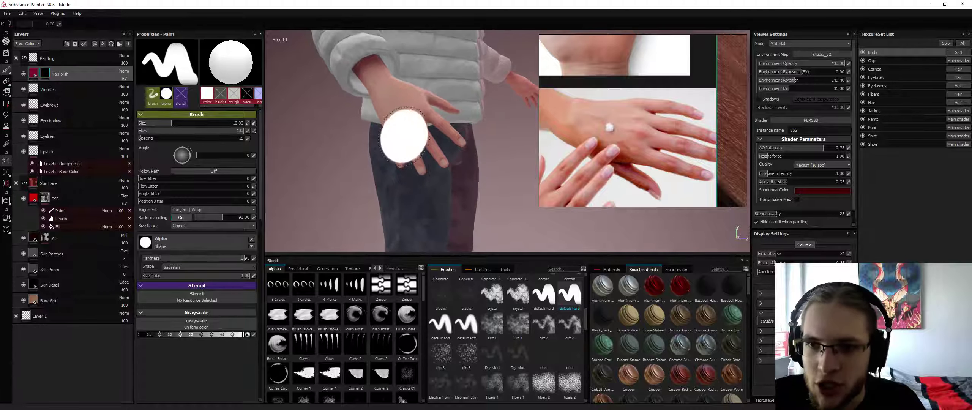
{"action": "right_click_drag", "start_coordinate": [404, 138], "coordinate": [370, 139], "text": "ctrl"}
Paint the first fingernail white in the NailPolish mask with the brush size at 0.54.
{"action": "right_click_drag", "start_coordinate": [432, 205], "coordinate": [479, 205], "text": "alt"}
{"action": "left_click_drag", "start_coordinate": [379, 66], "coordinate": [416, 108], "text": "alt"}
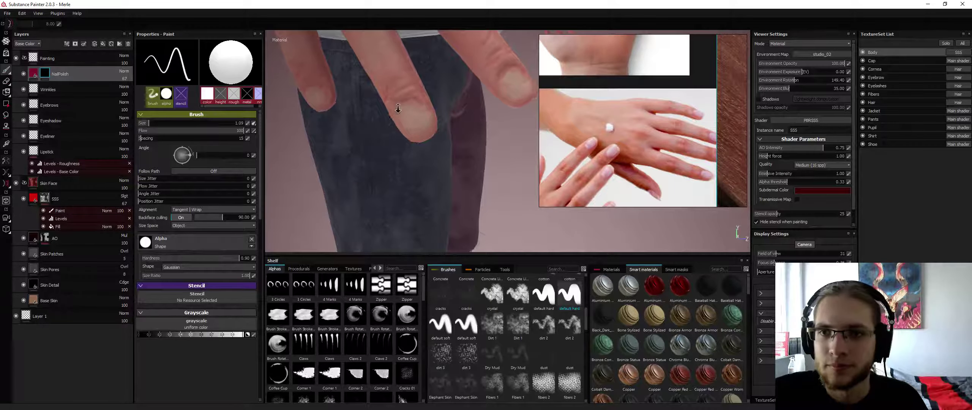
{"action": "right_click_drag", "start_coordinate": [415, 108], "coordinate": [413, 111], "text": "ctrl"}
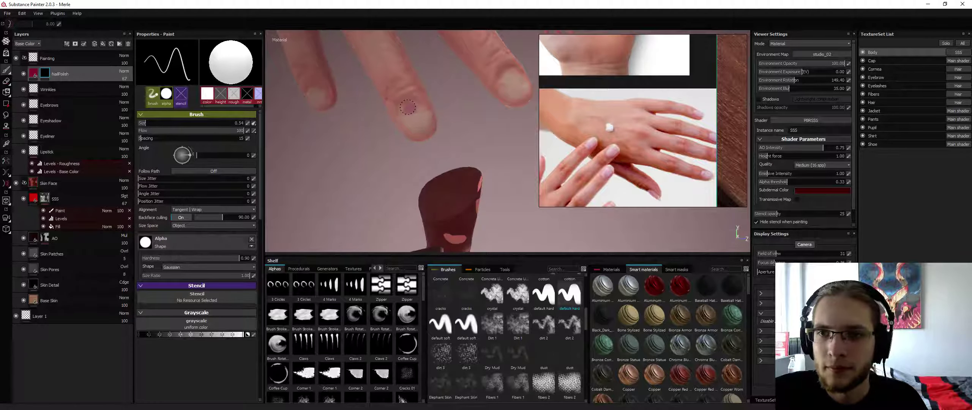
{"action": "left_click_drag", "start_coordinate": [404, 117], "coordinate": [424, 125]}
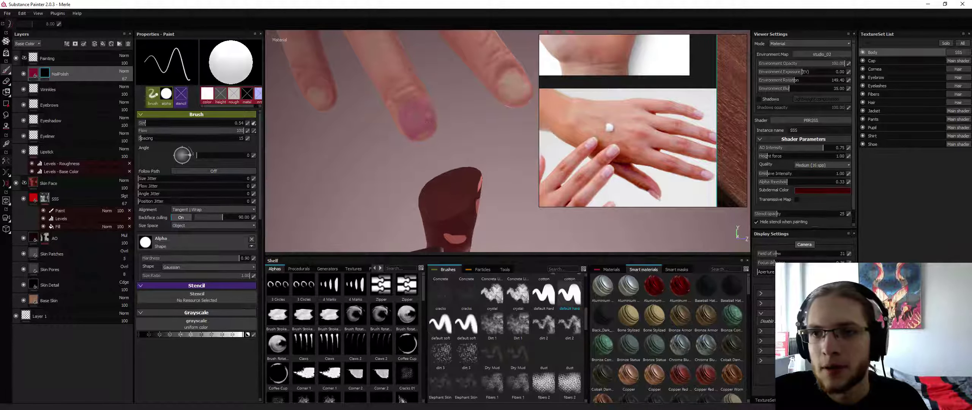
Try a slightly lower height value on the NailPolish fill layer.
{"action": "mouse_move", "coordinate": [413, 119]}
{"action": "left_mouse_down", "text": "alt"}
{"action": "mouse_move", "coordinate": [495, 208]}
{"action": "mouse_move", "coordinate": [406, 108]}
{"action": "left_mouse_up", "text": "alt"}
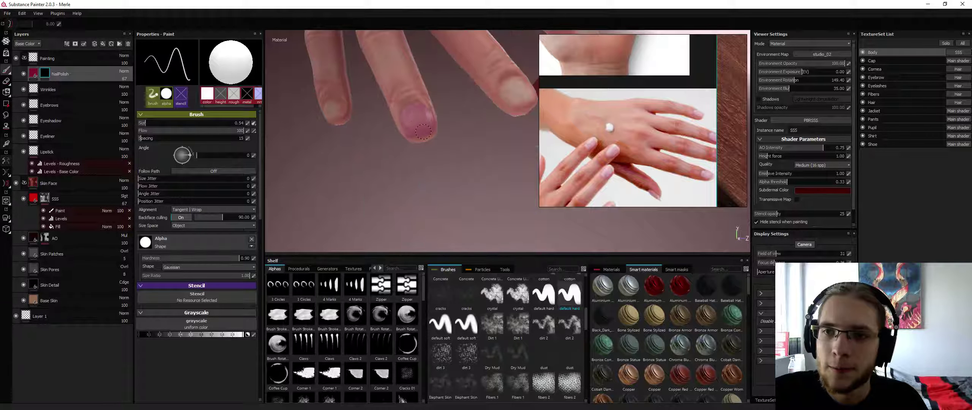
{"action": "mouse_move", "coordinate": [423, 132]}
{"action": "left_mouse_down", "text": "alt"}
{"action": "mouse_move", "coordinate": [419, 113]}
{"action": "mouse_move", "coordinate": [408, 112]}
{"action": "mouse_move", "coordinate": [417, 131]}
{"action": "left_mouse_up", "text": "alt"}
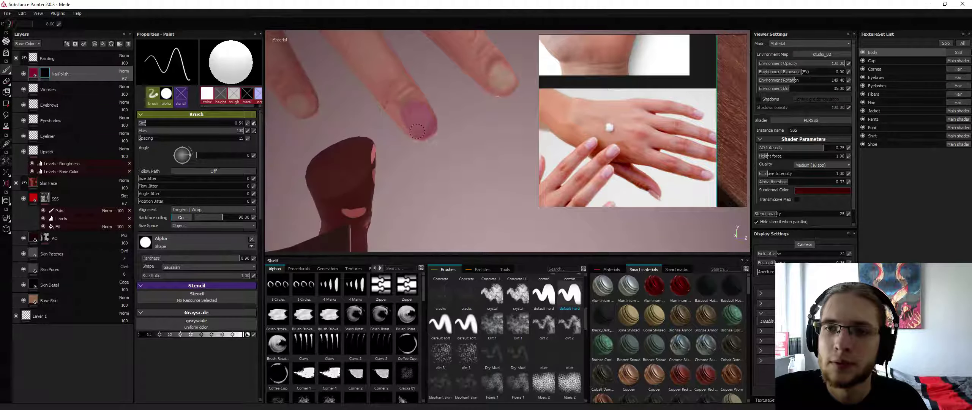
{"action": "right_click_drag", "start_coordinate": [407, 103], "coordinate": [136, 148], "text": "alt"}
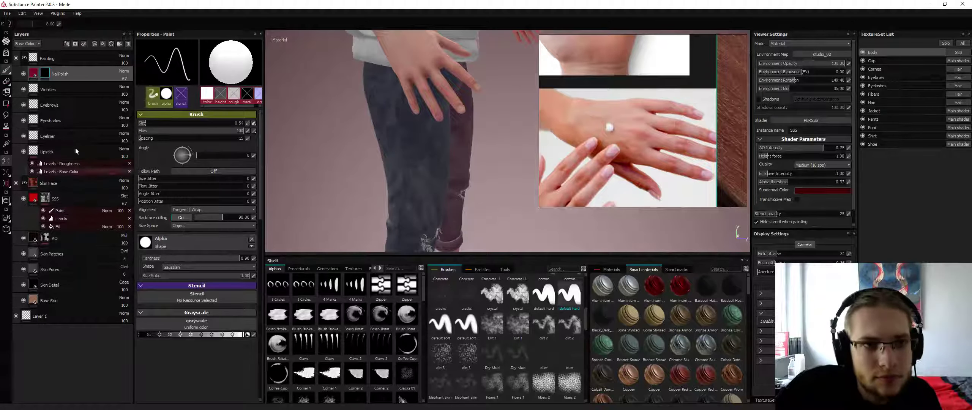
{"action": "left_click", "coordinate": [33, 76]}
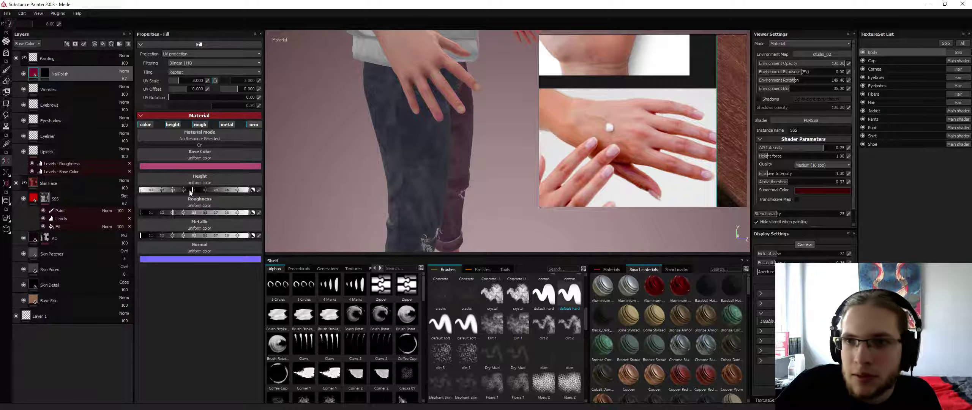
{"action": "left_click_drag", "start_coordinate": [189, 190], "coordinate": [196, 193]}
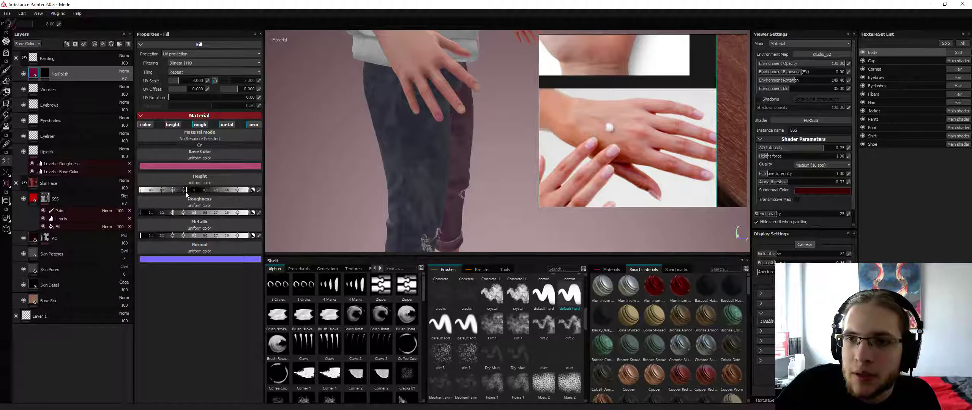
{"action": "left_click_drag", "start_coordinate": [186, 193], "coordinate": [185, 193]}
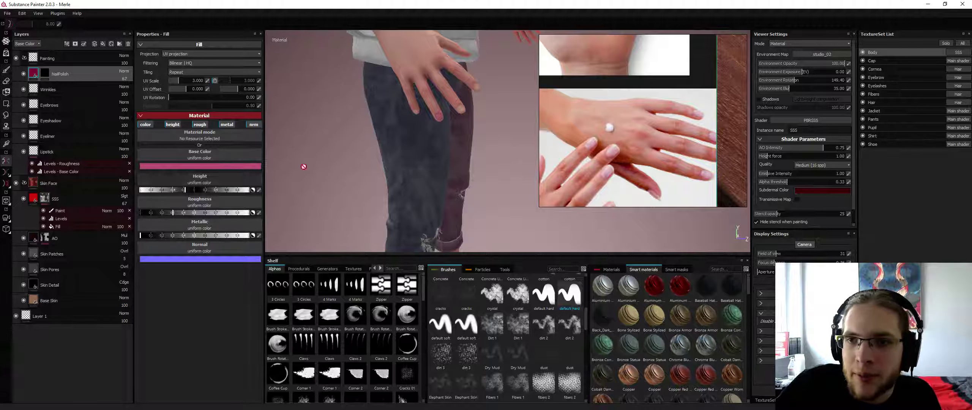
Set the NailPolish layer's base colour to a brighter magenta pink (RGB 0.838, 0.210, 0.579).
{"action": "left_click_drag", "start_coordinate": [425, 125], "coordinate": [404, 97], "text": "alt"}
{"action": "scroll", "coordinate": [442, 93], "scroll_direction": "down", "scroll_amount": 4}
{"action": "right_click_drag", "start_coordinate": [442, 93], "coordinate": [445, 209], "text": "alt"}
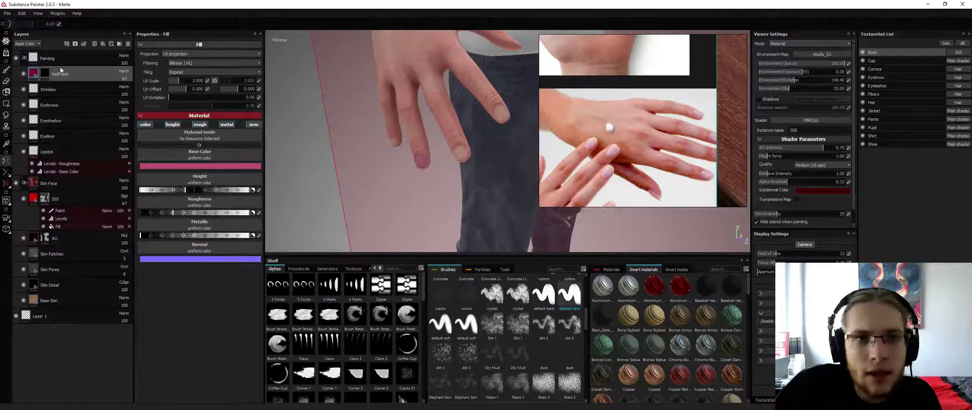
{"action": "left_click", "coordinate": [171, 167]}
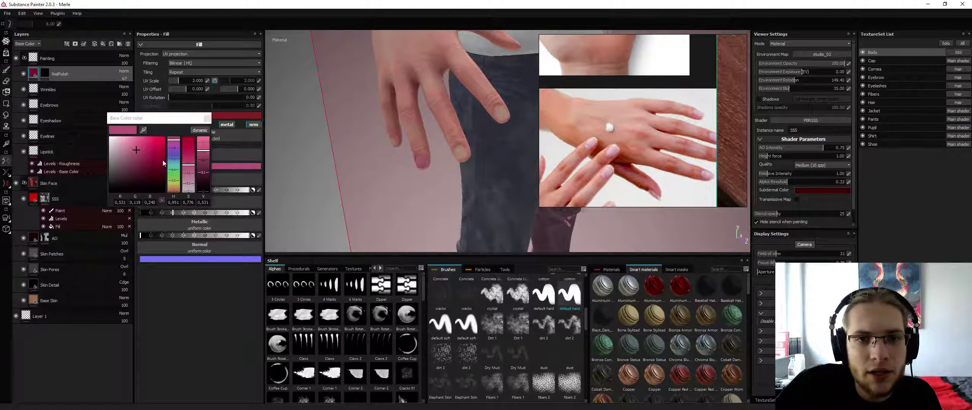
{"action": "left_click", "coordinate": [138, 159]}
{"action": "mouse_move", "coordinate": [138, 157]}
{"action": "left_mouse_down"}
{"action": "mouse_move", "coordinate": [157, 155]}
{"action": "mouse_move", "coordinate": [148, 155]}
{"action": "left_mouse_up"}
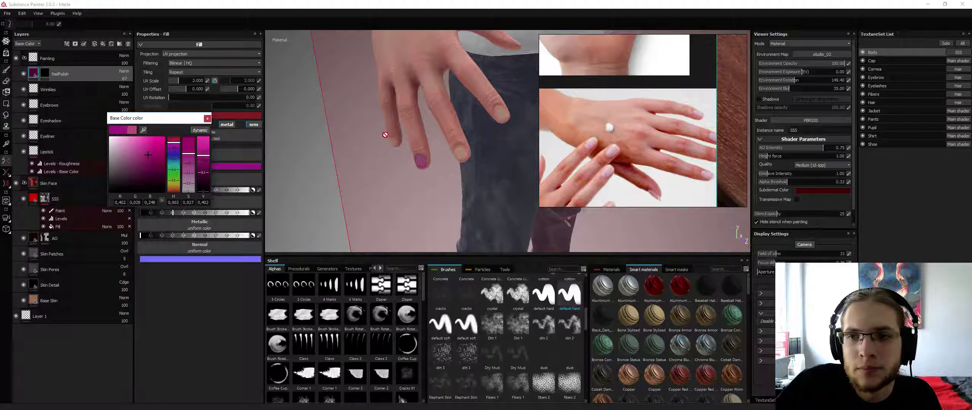
{"action": "mouse_move", "coordinate": [406, 129]}
{"action": "right_mouse_down", "text": "alt"}
{"action": "mouse_move", "coordinate": [414, 129]}
{"action": "mouse_move", "coordinate": [406, 117]}
{"action": "right_mouse_up", "text": "alt"}
{"action": "left_click_drag", "start_coordinate": [417, 117], "coordinate": [342, 106], "text": "alt"}
{"action": "right_click_drag", "start_coordinate": [343, 106], "coordinate": [302, 142], "text": "alt"}
{"action": "left_click", "coordinate": [135, 150]}
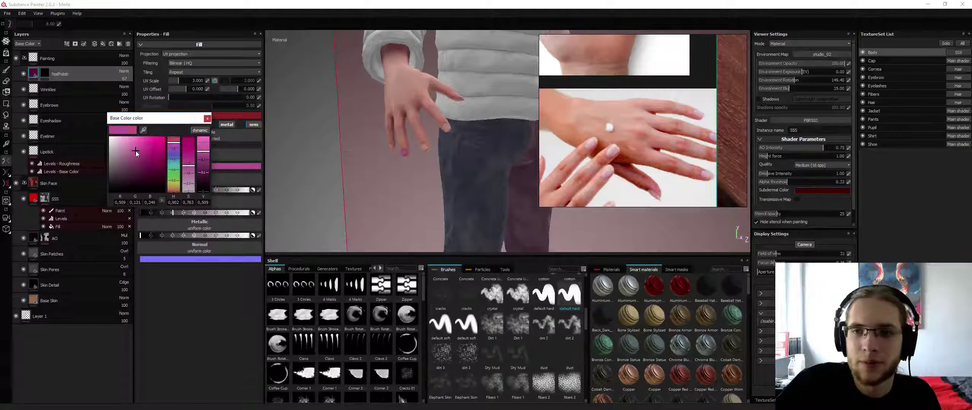
{"action": "mouse_move", "coordinate": [136, 151]}
{"action": "left_mouse_down"}
{"action": "mouse_move", "coordinate": [126, 142]}
{"action": "mouse_move", "coordinate": [135, 141]}
{"action": "left_mouse_up"}
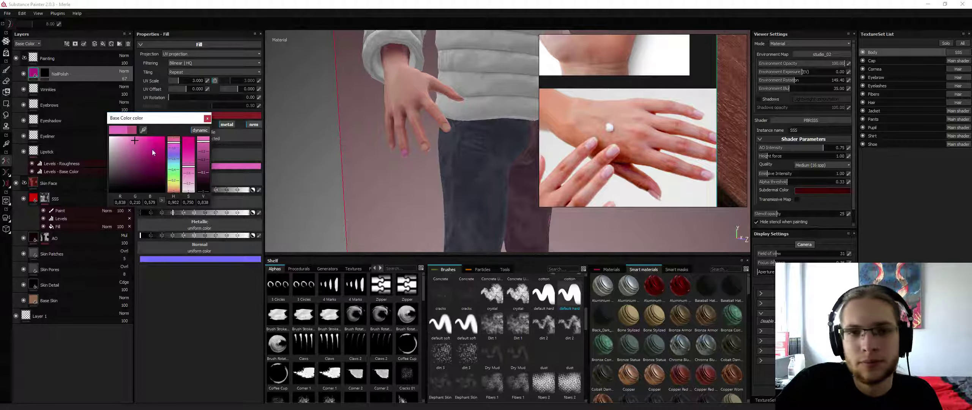
Lower the NailPolish fill's roughness and raise its metallic value slightly.
{"action": "left_click", "coordinate": [175, 212]}
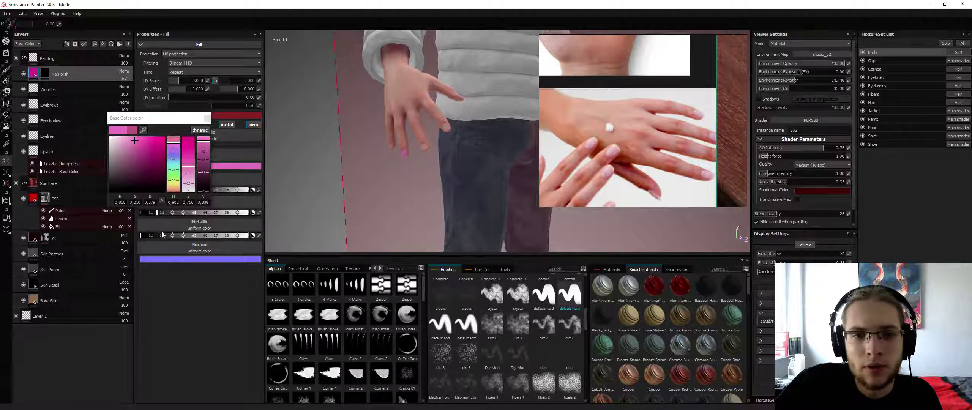
{"action": "left_click_drag", "start_coordinate": [169, 235], "coordinate": [161, 235]}
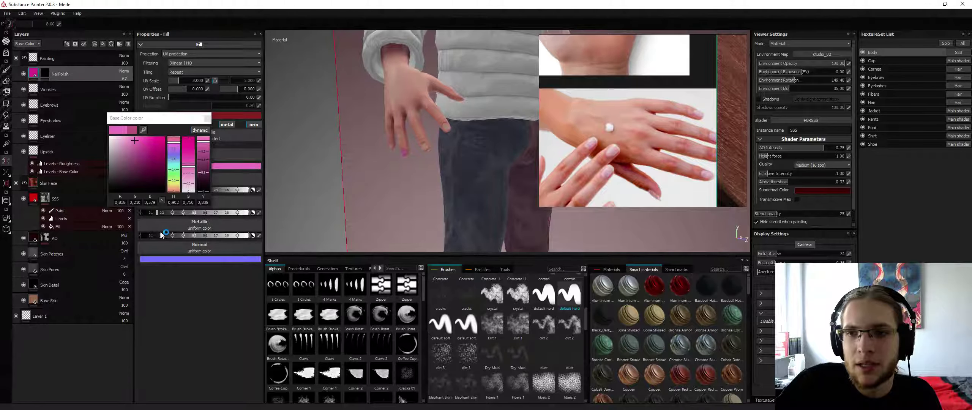
{"action": "left_click_drag", "start_coordinate": [358, 133], "coordinate": [473, 123], "text": "alt"}
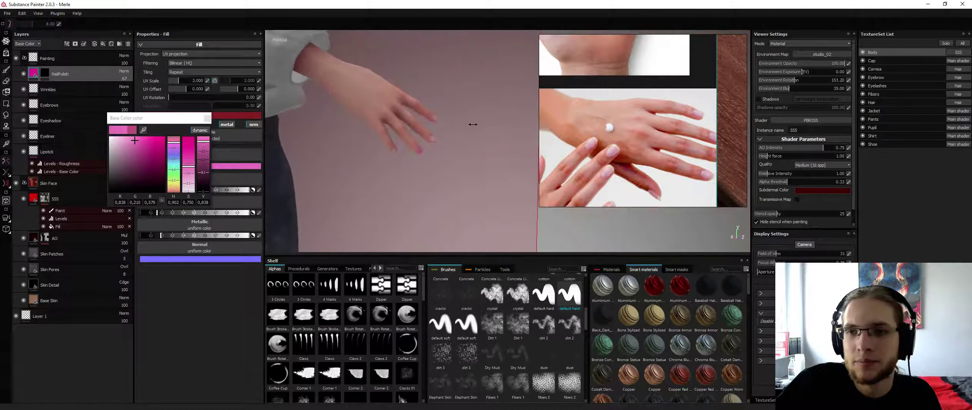
Rotate the environment lighting to about 290 and examine the painted nail's shine, closing the colour picker.
{"action": "right_click_drag", "start_coordinate": [473, 124], "coordinate": [495, 130], "text": "shift"}
{"action": "left_click_drag", "start_coordinate": [466, 136], "coordinate": [440, 138], "text": "alt"}
{"action": "right_click_drag", "start_coordinate": [441, 137], "coordinate": [434, 139], "text": "alt"}
{"action": "left_click_drag", "start_coordinate": [406, 134], "coordinate": [383, 129], "text": "alt"}
{"action": "right_click_drag", "start_coordinate": [384, 129], "coordinate": [368, 80], "text": "alt"}
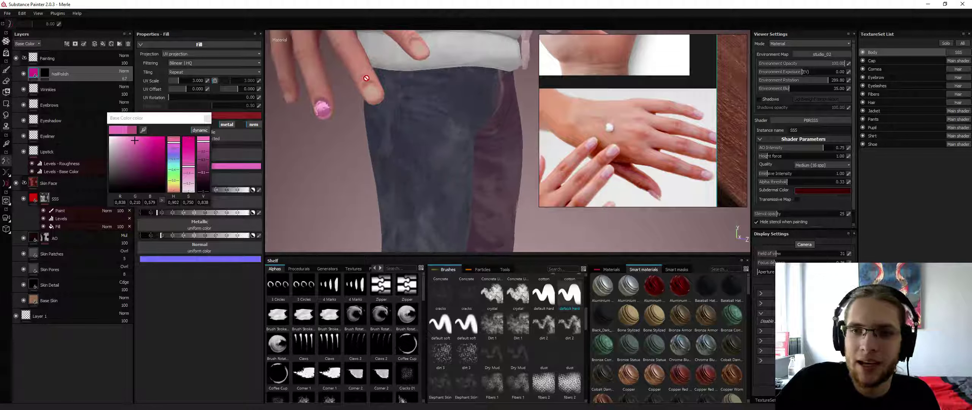
{"action": "middle_click_drag", "start_coordinate": [368, 81], "coordinate": [380, 98], "text": "alt"}
{"action": "left_click_drag", "start_coordinate": [380, 98], "coordinate": [389, 108], "text": "alt"}
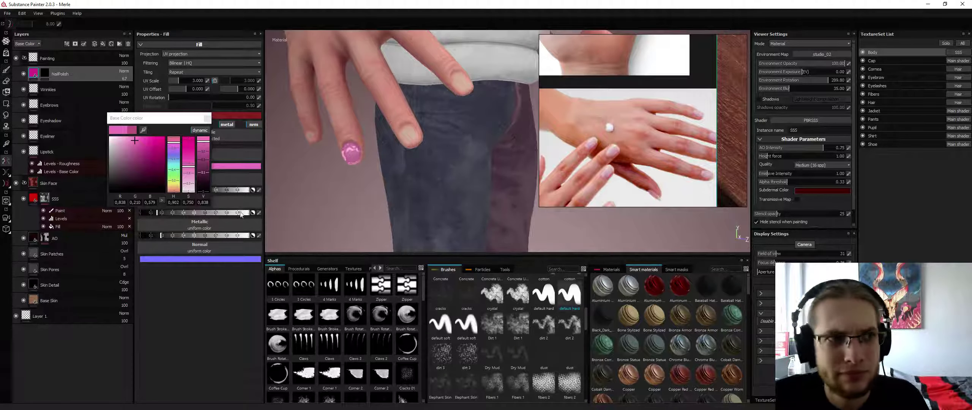
{"action": "left_click", "coordinate": [208, 119]}
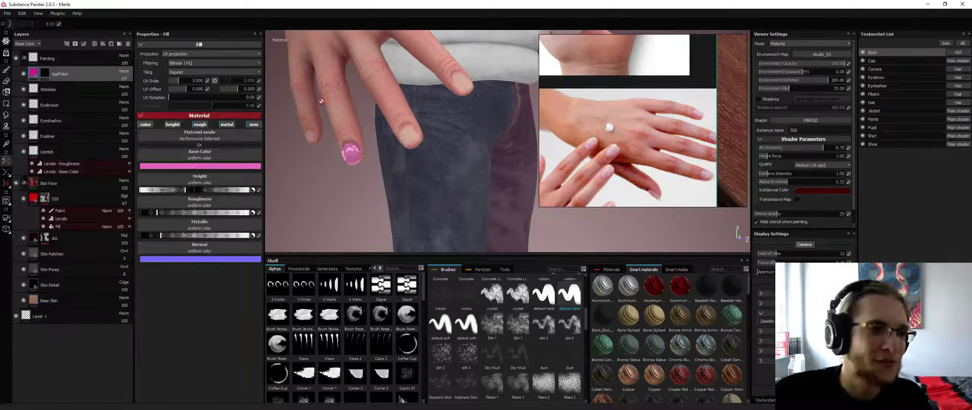
Paint the middle fingernail white in the NailPolish mask with the brush size at 0.54.
{"action": "left_click_drag", "start_coordinate": [393, 105], "coordinate": [351, 147], "text": "alt"}
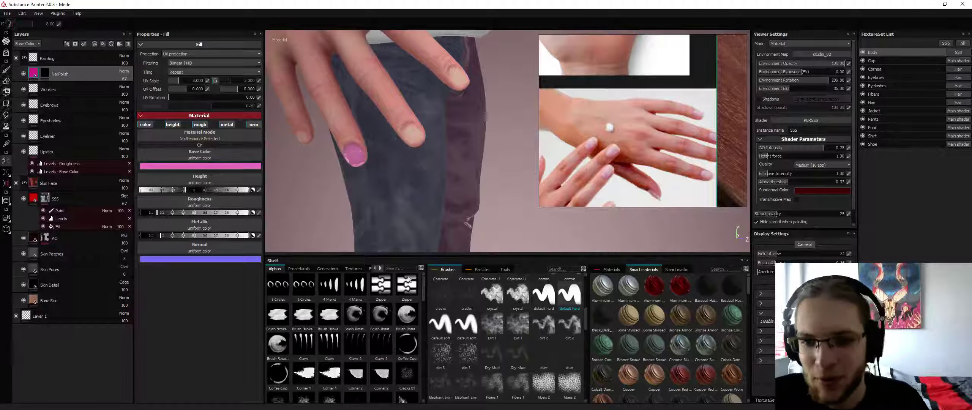
{"action": "left_click", "coordinate": [45, 74]}
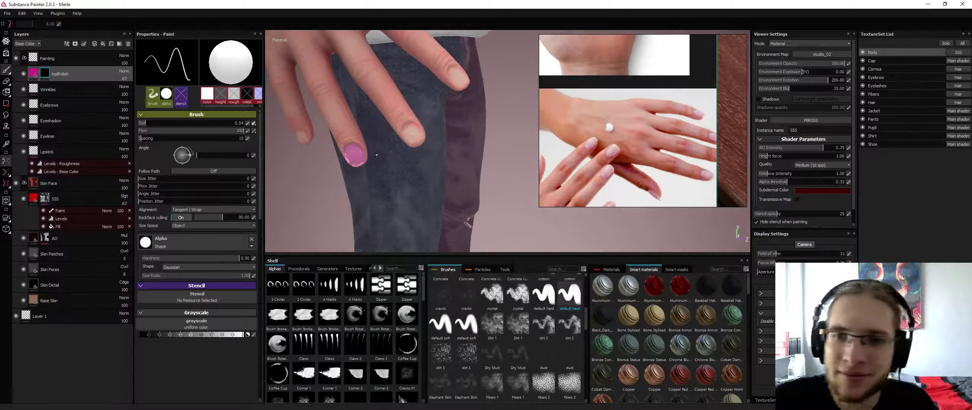
{"action": "left_click_drag", "start_coordinate": [410, 127], "coordinate": [411, 130]}
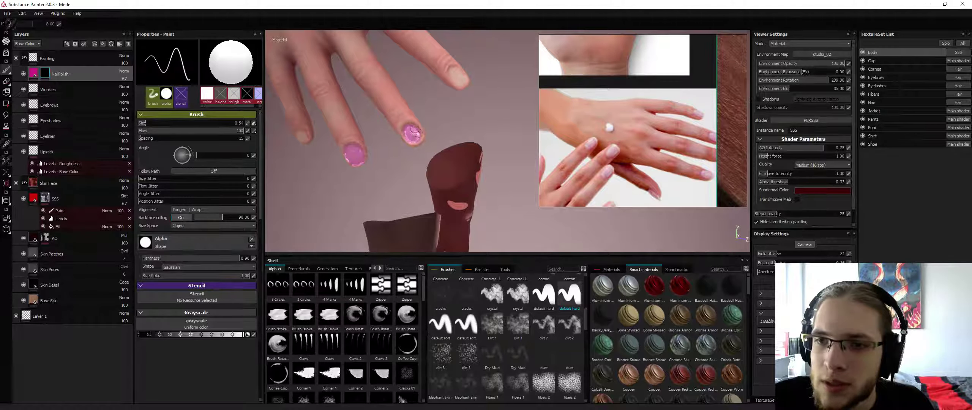
{"action": "left_click_drag", "start_coordinate": [414, 135], "coordinate": [413, 134]}
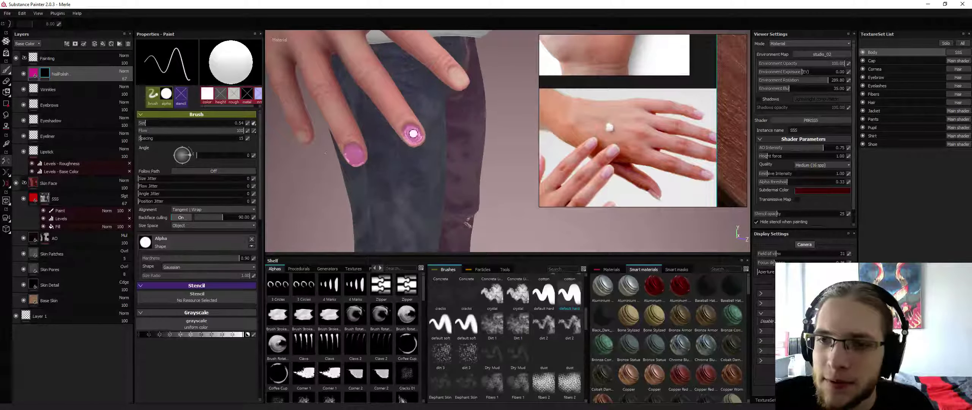
Raise the NailPolish fill's height slightly above the slider's midpoint.
{"action": "left_click", "coordinate": [34, 73]}
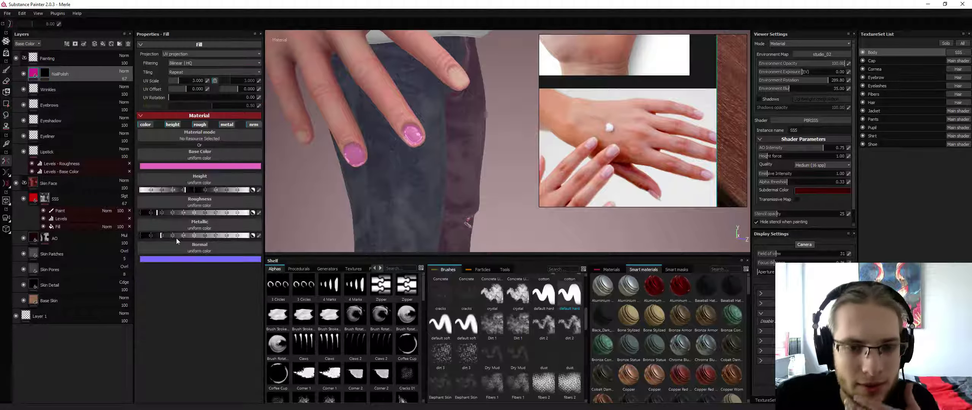
{"action": "left_click_drag", "start_coordinate": [193, 190], "coordinate": [197, 193]}
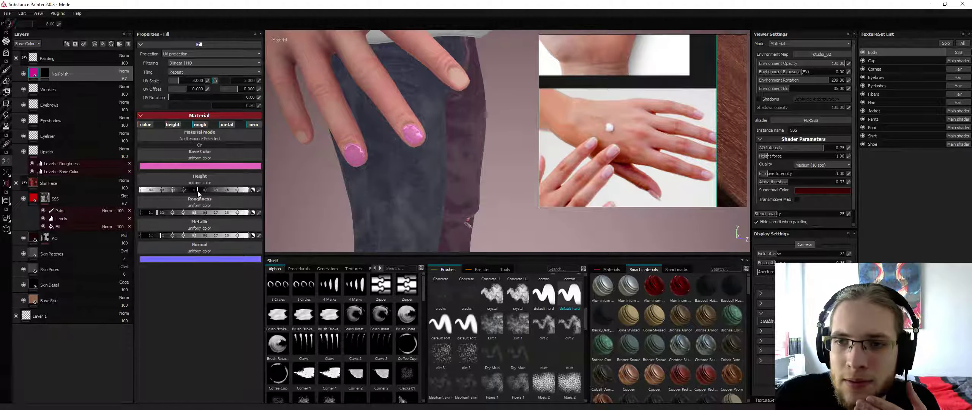
{"action": "right_click_drag", "start_coordinate": [401, 114], "coordinate": [314, 117], "text": "alt"}
{"action": "left_click_drag", "start_coordinate": [315, 117], "coordinate": [398, 146], "text": "alt"}
{"action": "scroll", "coordinate": [402, 152], "scroll_direction": "up", "scroll_amount": 2}
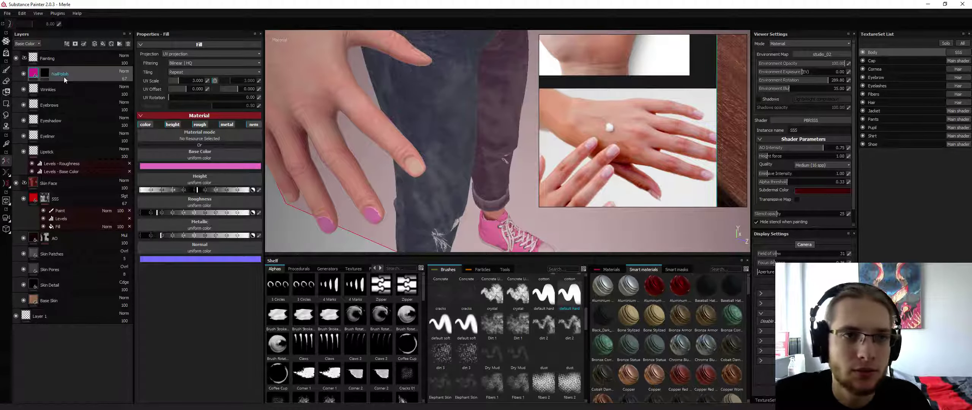
Paint the index fingernail white in the NailPolish mask.
{"action": "left_click", "coordinate": [46, 75]}
{"action": "left_click_drag", "start_coordinate": [417, 176], "coordinate": [413, 157], "text": "alt"}
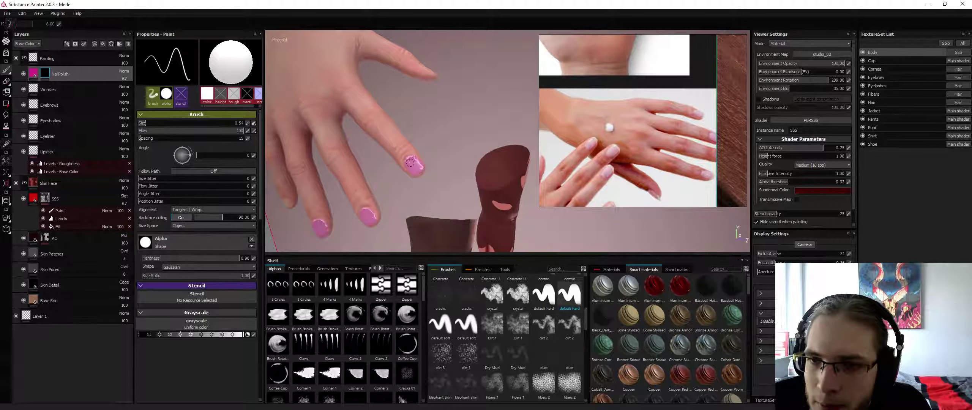
{"action": "left_click_drag", "start_coordinate": [414, 166], "coordinate": [414, 165]}
Paint the whole thumbnail white in the NailPolish mask, filling the remaining gap in its centre.
{"action": "left_click_drag", "start_coordinate": [406, 64], "coordinate": [268, 102], "text": "alt"}
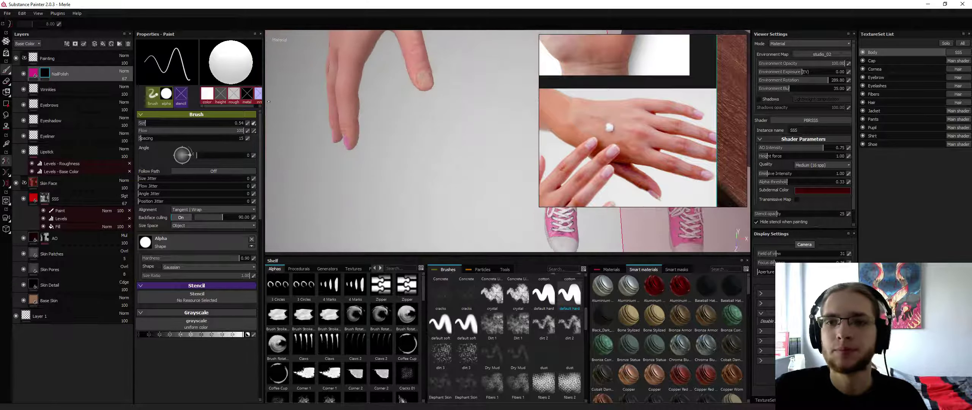
{"action": "right_click_drag", "start_coordinate": [422, 77], "coordinate": [364, 80], "text": "alt"}
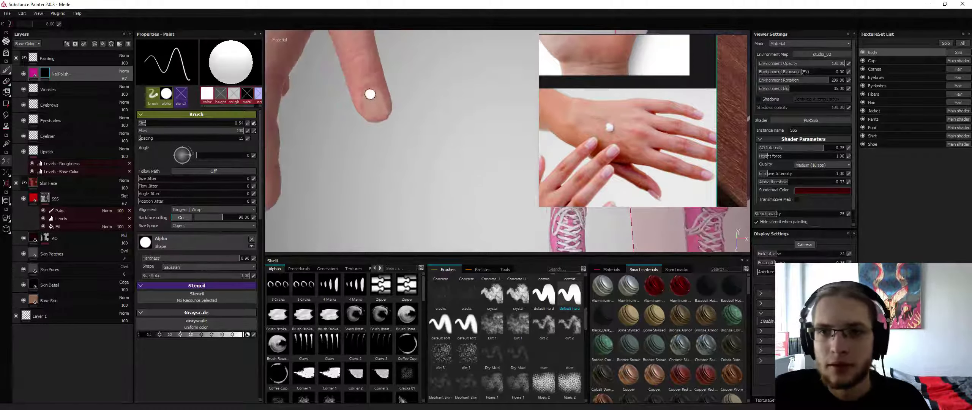
{"action": "mouse_move", "coordinate": [369, 94]}
{"action": "left_mouse_down"}
{"action": "mouse_move", "coordinate": [368, 108]}
{"action": "mouse_move", "coordinate": [377, 92]}
{"action": "left_mouse_up"}
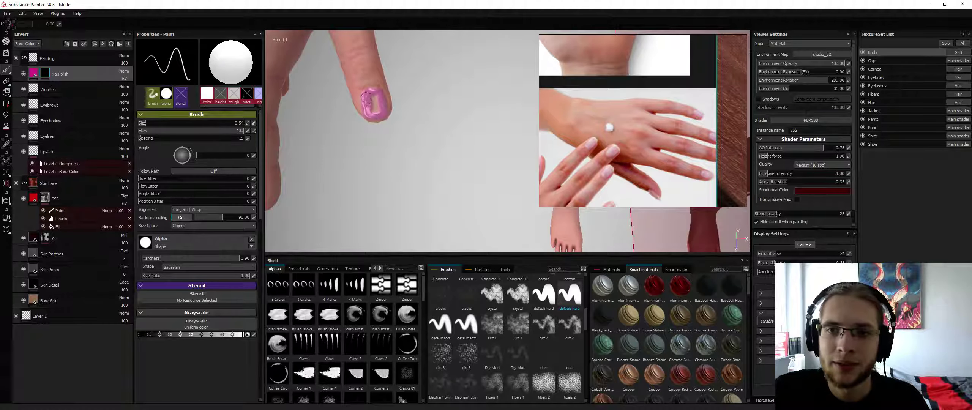
{"action": "left_click_drag", "start_coordinate": [373, 103], "coordinate": [374, 104]}
{"action": "mouse_move", "coordinate": [327, 103]}
{"action": "left_mouse_down", "text": "alt"}
{"action": "mouse_move", "coordinate": [297, 102]}
{"action": "mouse_move", "coordinate": [307, 101]}
{"action": "left_mouse_up", "text": "alt"}
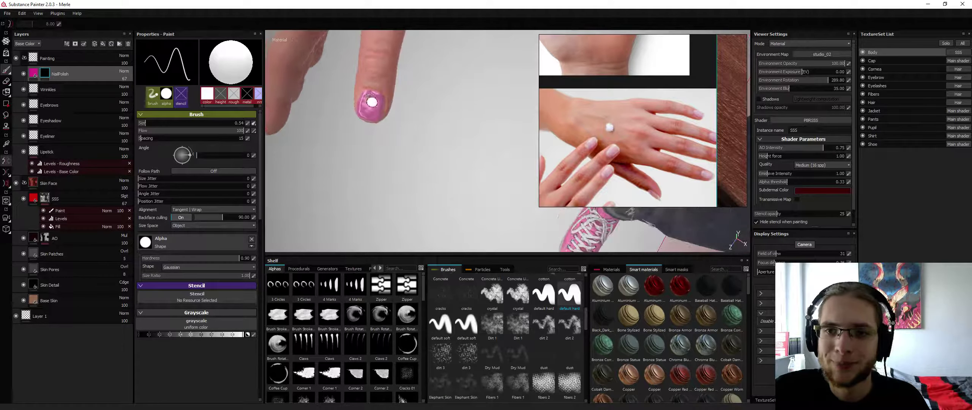
{"action": "left_click_drag", "start_coordinate": [371, 100], "coordinate": [372, 103]}
{"action": "mouse_move", "coordinate": [391, 98]}
{"action": "left_mouse_down", "text": "alt"}
{"action": "mouse_move", "coordinate": [412, 93]}
{"action": "mouse_move", "coordinate": [362, 92]}
{"action": "left_mouse_up", "text": "alt"}
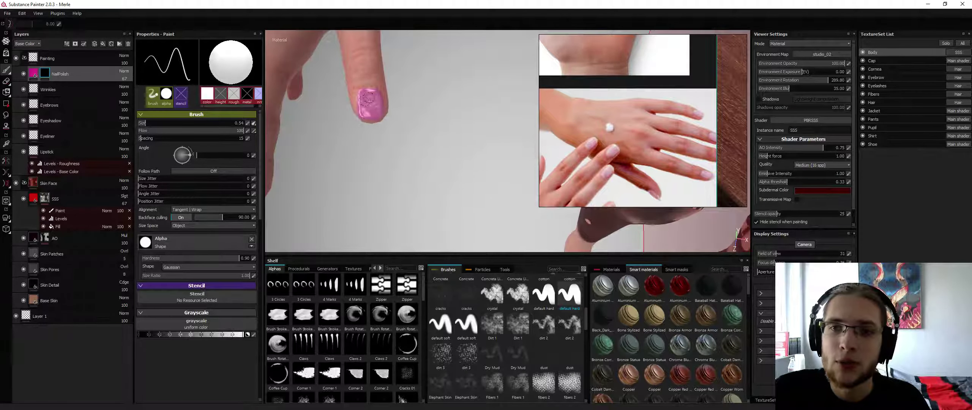
Paint the little fingernail white in the NailPolish mask.
{"action": "right_click_drag", "start_coordinate": [364, 100], "coordinate": [275, 108], "text": "alt"}
{"action": "left_click_drag", "start_coordinate": [289, 108], "coordinate": [341, 110], "text": "alt"}
{"action": "middle_click_drag", "start_coordinate": [342, 110], "coordinate": [374, 105], "text": "alt"}
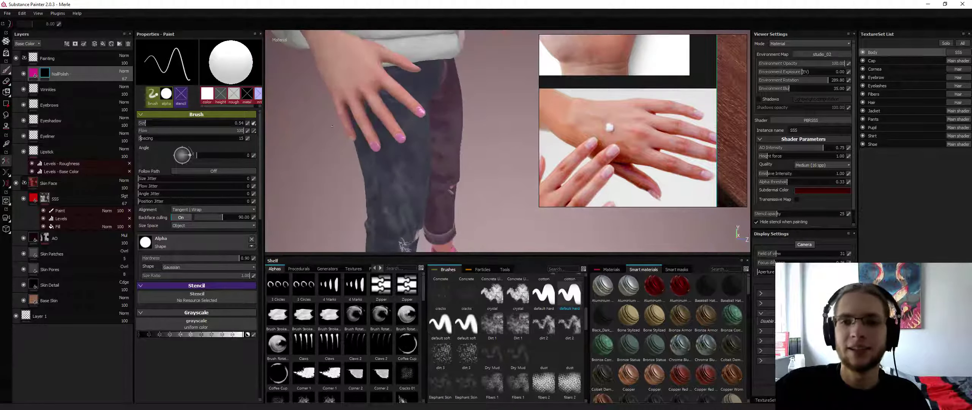
{"action": "left_click_drag", "start_coordinate": [365, 114], "coordinate": [391, 116], "text": "alt"}
{"action": "scroll", "coordinate": [351, 139], "scroll_direction": "up", "scroll_amount": 5}
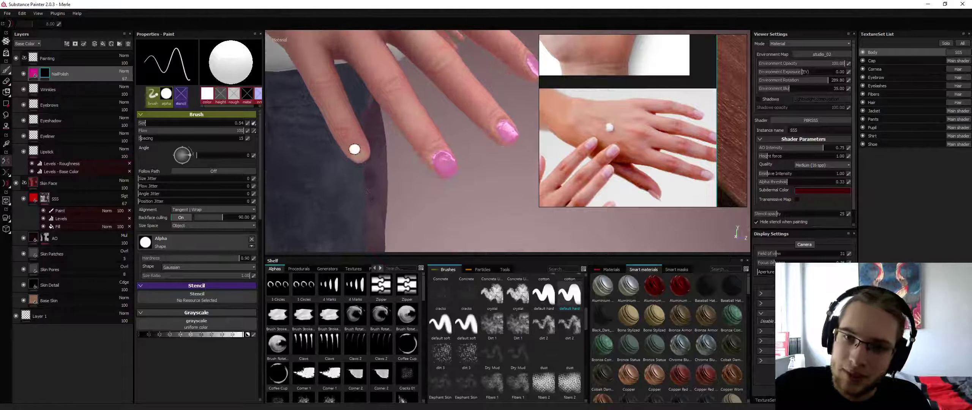
{"action": "left_click_drag", "start_coordinate": [352, 149], "coordinate": [358, 156]}
{"action": "mouse_move", "coordinate": [358, 151]}
{"action": "left_mouse_down", "text": "alt"}
{"action": "mouse_move", "coordinate": [366, 143]}
{"action": "mouse_move", "coordinate": [352, 152]}
{"action": "left_mouse_up", "text": "alt"}
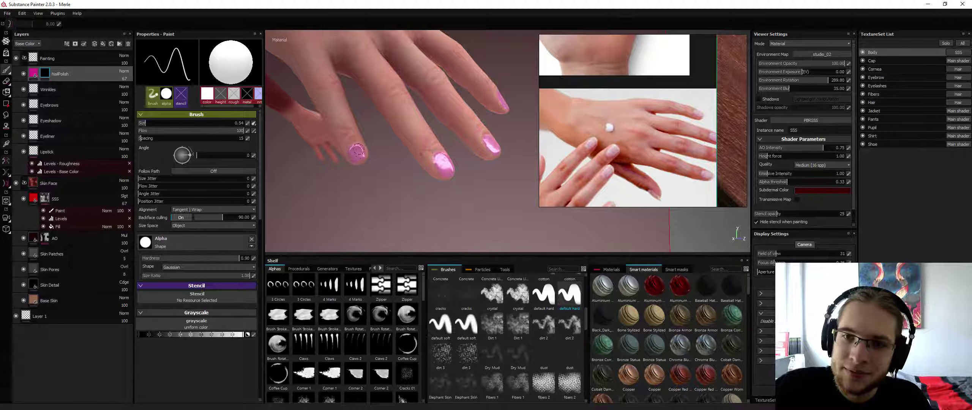
{"action": "scroll", "coordinate": [362, 153], "scroll_direction": "down", "scroll_amount": 6}
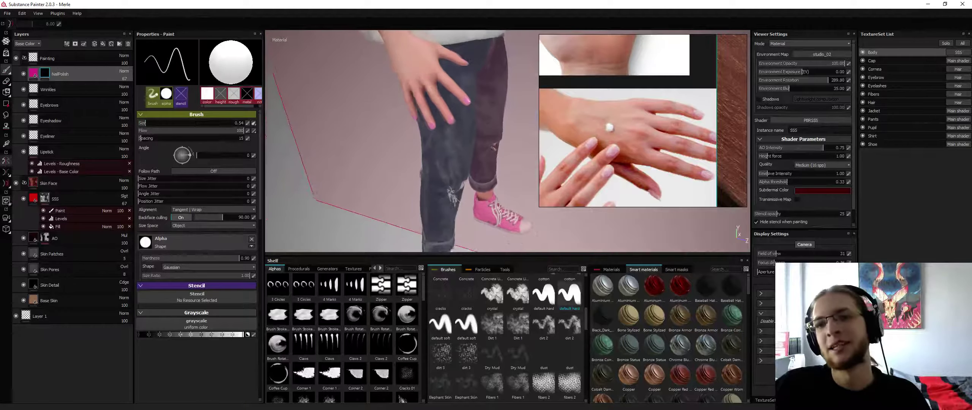
{"action": "left_click_drag", "start_coordinate": [362, 154], "coordinate": [339, 152], "text": "alt"}
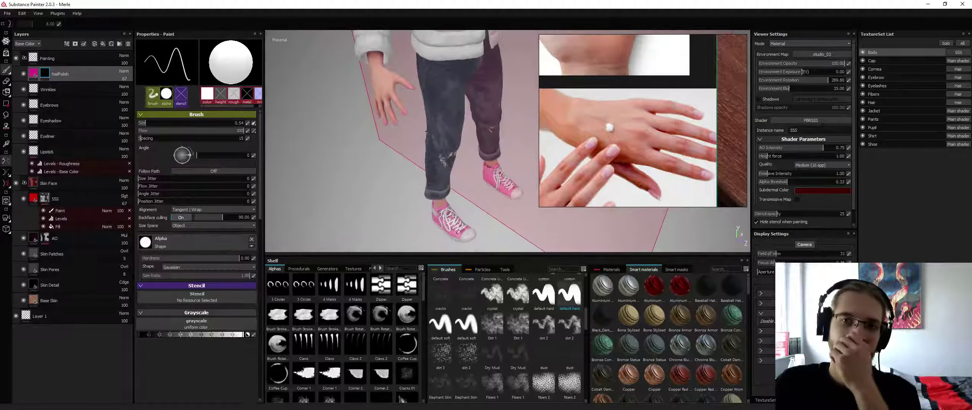
Select the Wrinkles layer and set its brush base colour to a dark red for painting the fingers.
{"action": "left_click", "coordinate": [76, 90]}
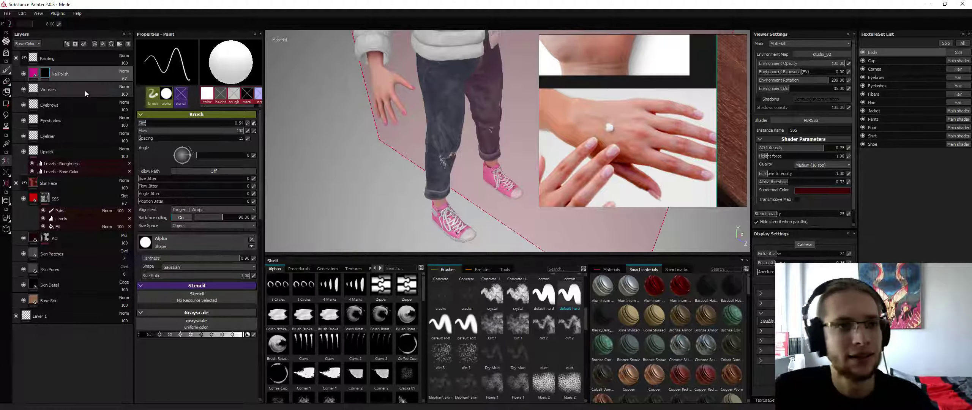
{"action": "scroll", "coordinate": [418, 201], "scroll_direction": "up", "scroll_amount": 4}
{"action": "right_click_drag", "start_coordinate": [418, 201], "coordinate": [437, 213], "text": "alt"}
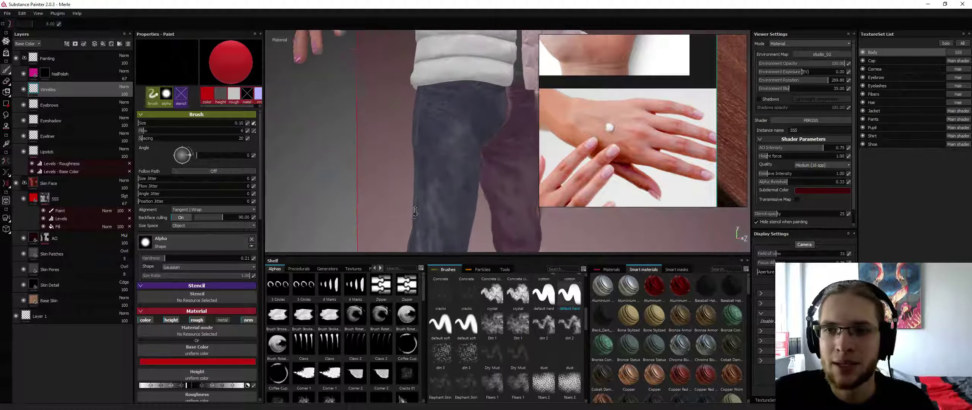
{"action": "middle_click_drag", "start_coordinate": [437, 167], "coordinate": [471, 213], "text": "alt"}
{"action": "left_click_drag", "start_coordinate": [456, 190], "coordinate": [494, 205], "text": "alt"}
{"action": "right_click_drag", "start_coordinate": [494, 209], "coordinate": [495, 228], "text": "alt"}
{"action": "middle_click_drag", "start_coordinate": [496, 228], "coordinate": [479, 182], "text": "alt"}
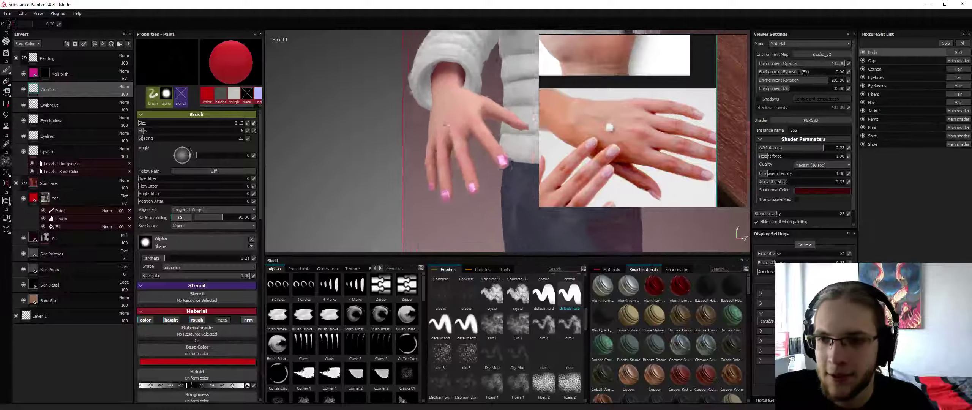
{"action": "right_click_drag", "start_coordinate": [479, 182], "coordinate": [475, 170], "text": "alt"}
{"action": "left_click_drag", "start_coordinate": [474, 169], "coordinate": [469, 151], "text": "alt"}
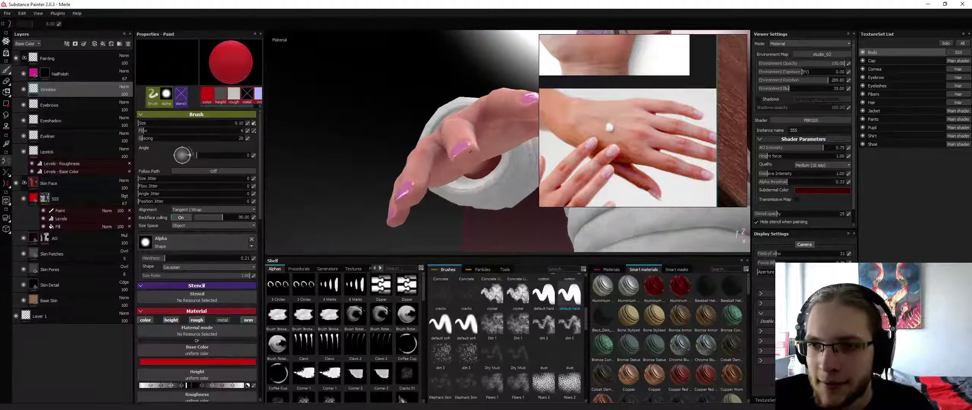
{"action": "left_click", "coordinate": [175, 361]}
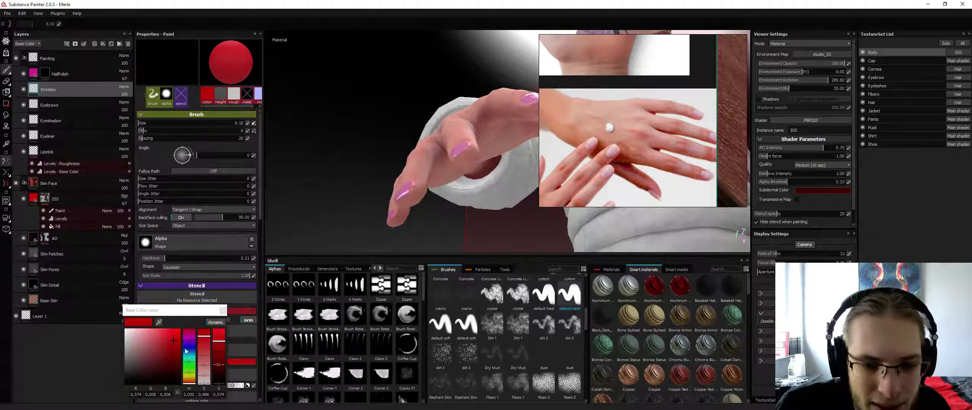
{"action": "left_click_drag", "start_coordinate": [178, 357], "coordinate": [175, 366]}
{"action": "left_click", "coordinate": [223, 310]}
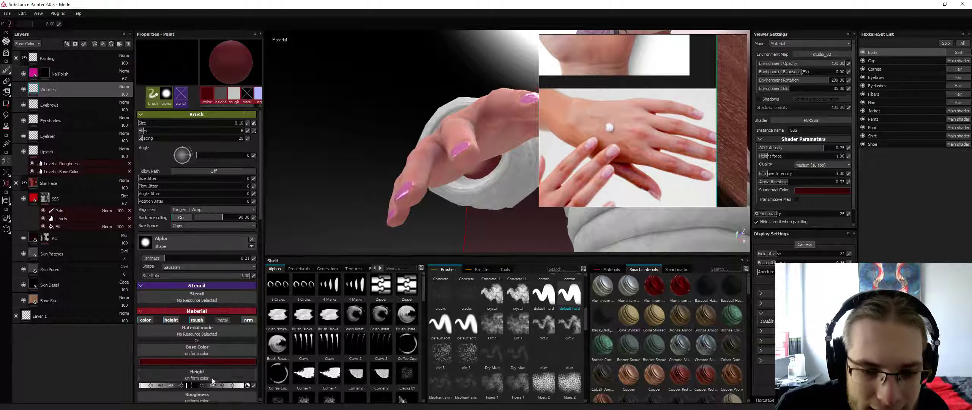
Paint subtle dark red shading around the fingernail edges on the Wrinkles layer, using a brush size of 0.21.
{"action": "key", "text": "alt+q"}
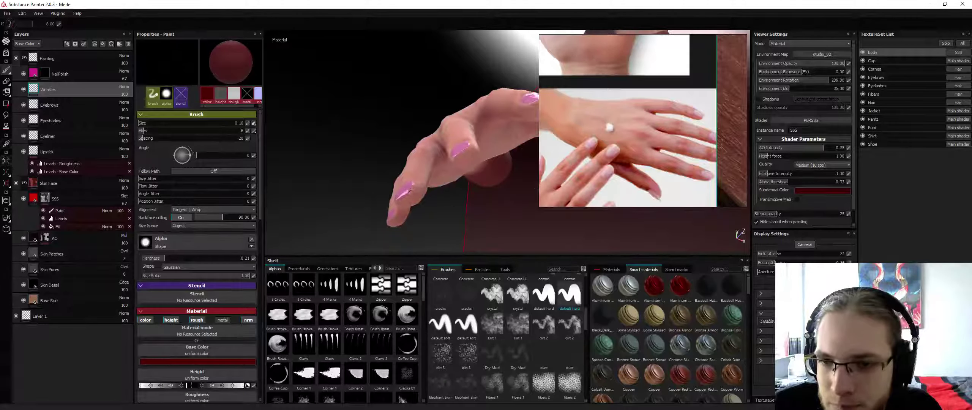
{"action": "key", "text": "alt+q"}
{"action": "mouse_move", "coordinate": [414, 186]}
{"action": "left_mouse_down", "text": "alt"}
{"action": "mouse_move", "coordinate": [441, 191]}
{"action": "mouse_move", "coordinate": [432, 158]}
{"action": "mouse_move", "coordinate": [370, 184]}
{"action": "mouse_move", "coordinate": [397, 193]}
{"action": "mouse_move", "coordinate": [394, 172]}
{"action": "mouse_move", "coordinate": [417, 213]}
{"action": "mouse_move", "coordinate": [421, 195]}
{"action": "mouse_move", "coordinate": [433, 197]}
{"action": "left_mouse_up", "text": "alt"}
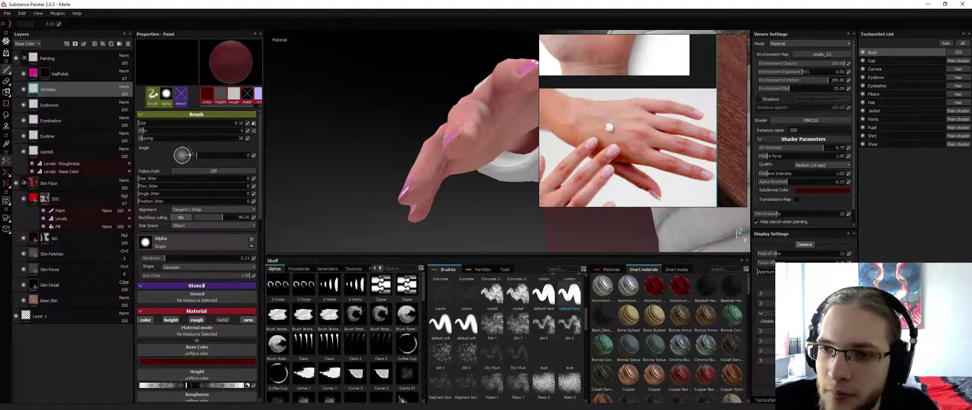
{"action": "left_click_drag", "start_coordinate": [458, 136], "coordinate": [456, 137]}
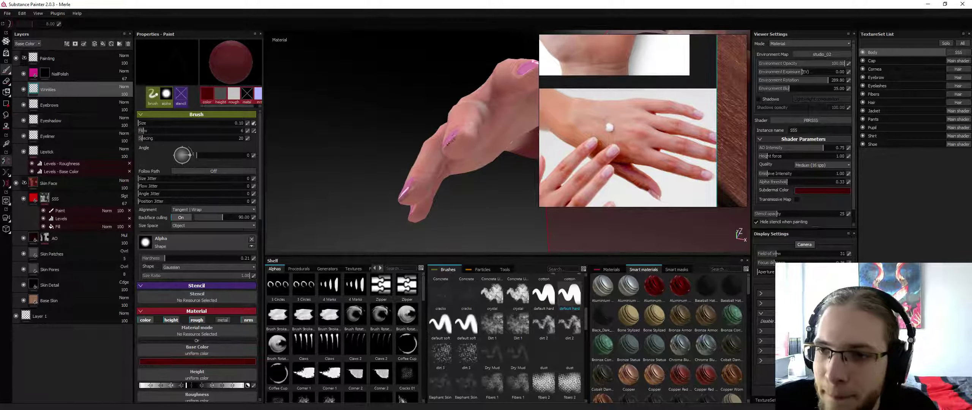
{"action": "mouse_move", "coordinate": [459, 135]}
{"action": "left_mouse_down", "text": "alt"}
{"action": "mouse_move", "coordinate": [469, 145]}
{"action": "mouse_move", "coordinate": [473, 134]}
{"action": "left_mouse_up", "text": "alt"}
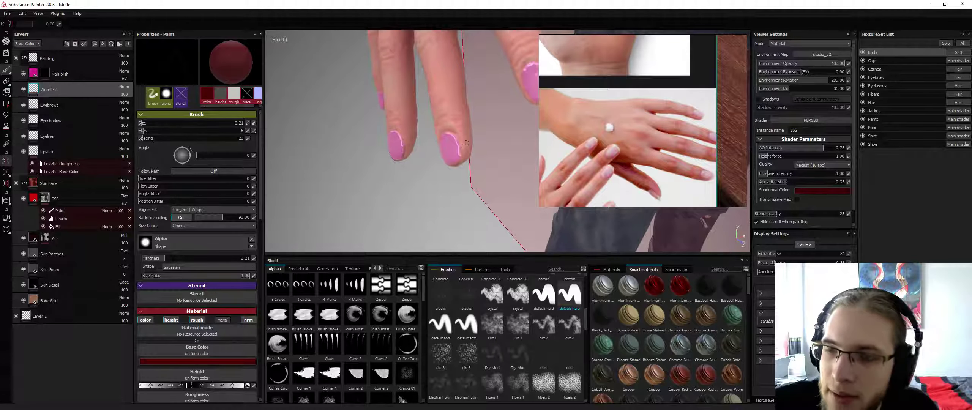
{"action": "left_click_drag", "start_coordinate": [463, 153], "coordinate": [431, 132], "text": "alt"}
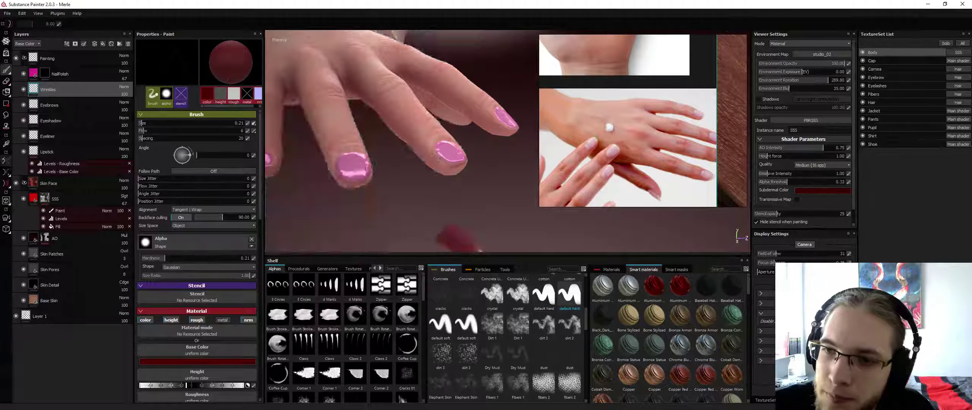
{"action": "left_click_drag", "start_coordinate": [438, 156], "coordinate": [436, 137], "text": "alt"}
{"action": "right_click_drag", "start_coordinate": [436, 137], "coordinate": [429, 95], "text": "alt"}
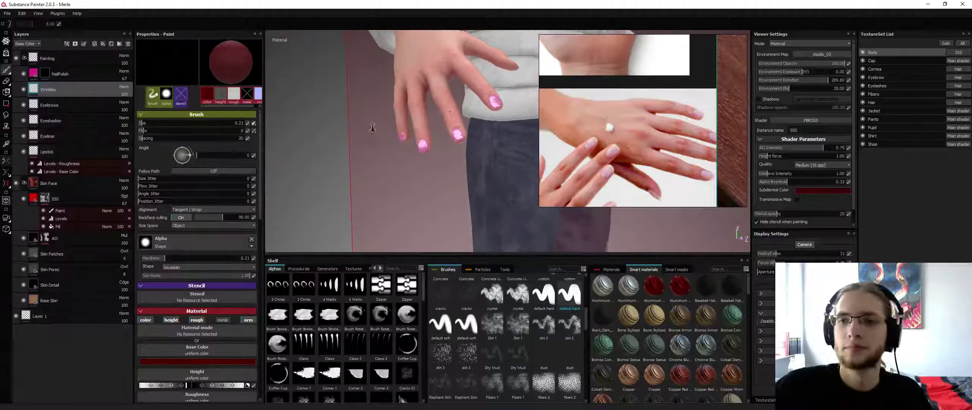
{"action": "middle_click_drag", "start_coordinate": [429, 95], "coordinate": [415, 171], "text": "alt"}
{"action": "left_click_drag", "start_coordinate": [406, 179], "coordinate": [491, 99], "text": "alt"}
{"action": "scroll", "coordinate": [403, 123], "scroll_direction": "up", "scroll_amount": 3}
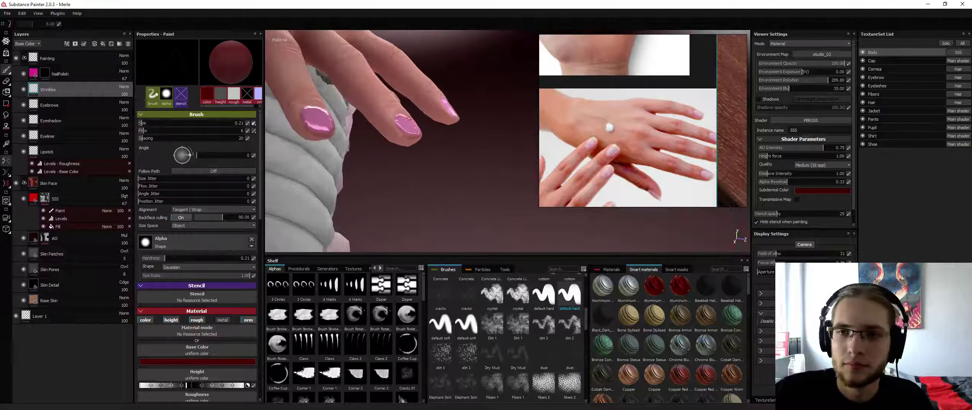
Set the brush base colour to a muted dark red with RGB 0.279, 0.043, 0.043.
{"action": "key", "text": "ctrl"}
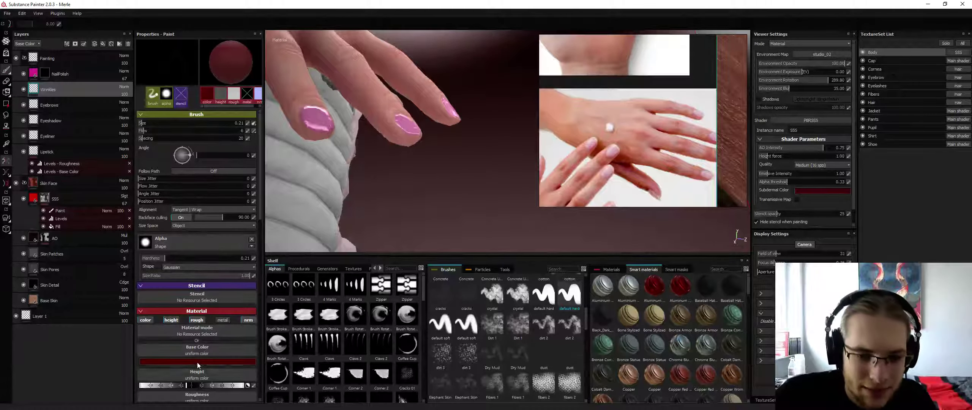
{"action": "left_click", "coordinate": [185, 361]}
{"action": "left_click", "coordinate": [172, 357]}
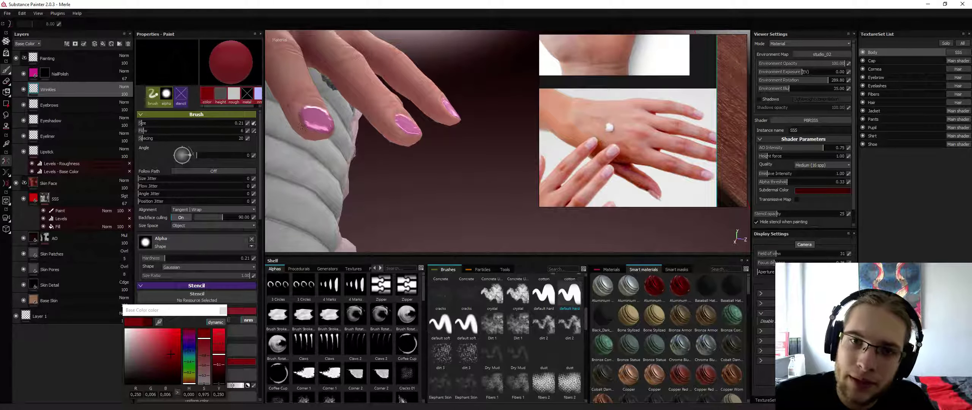
{"action": "left_click_drag", "start_coordinate": [168, 349], "coordinate": [141, 346]}
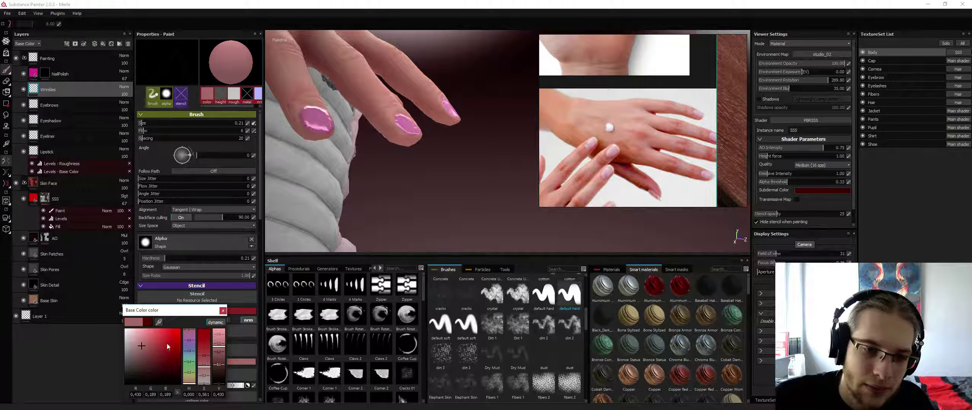
{"action": "left_click", "coordinate": [223, 311]}
{"action": "key", "text": "alt+q"}
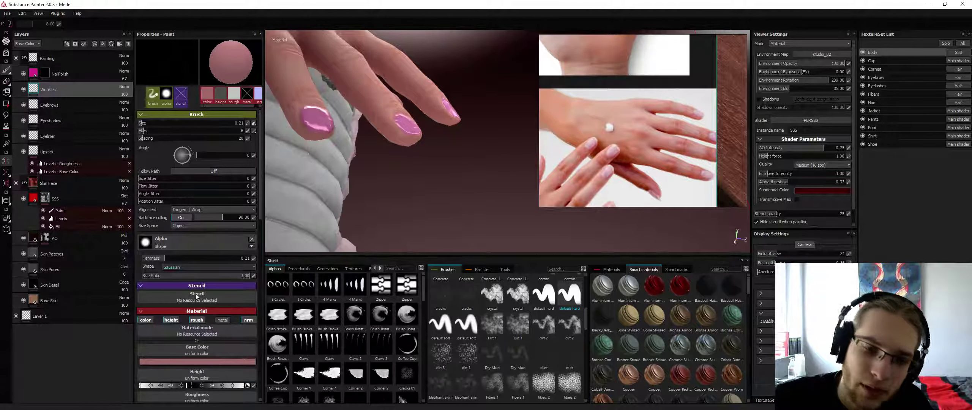
{"action": "left_click", "coordinate": [169, 361]}
{"action": "left_click_drag", "start_coordinate": [169, 362], "coordinate": [156, 352]}
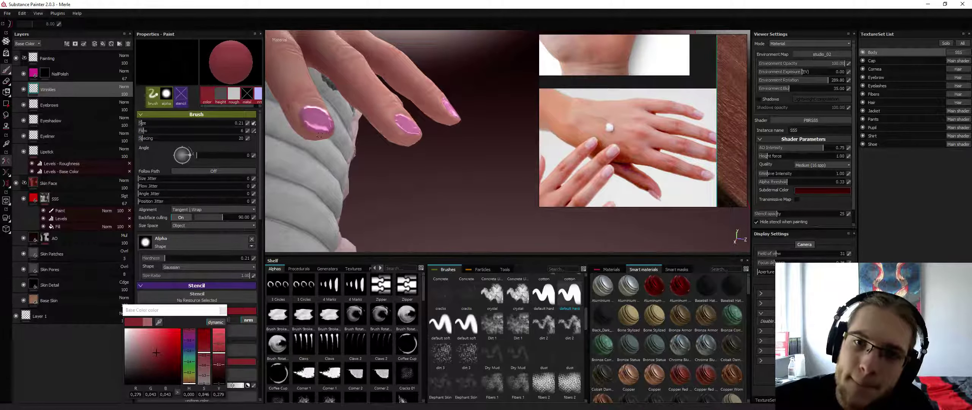
Paint muted dark red shading along the skin bordering the fingernails on the Wrinkles layer.
{"action": "left_click_drag", "start_coordinate": [288, 126], "coordinate": [384, 119], "text": "alt"}
{"action": "right_click_drag", "start_coordinate": [385, 120], "coordinate": [388, 163], "text": "alt"}
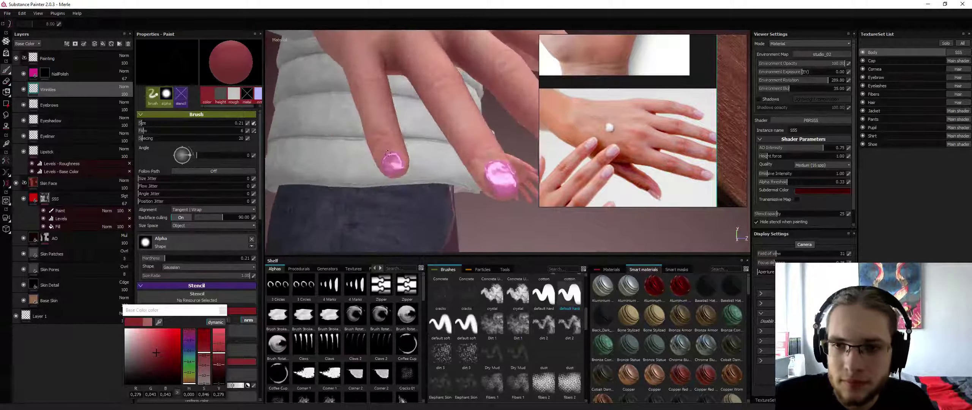
{"action": "left_click_drag", "start_coordinate": [387, 153], "coordinate": [388, 114], "text": "alt"}
{"action": "left_click_drag", "start_coordinate": [379, 160], "coordinate": [384, 167]}
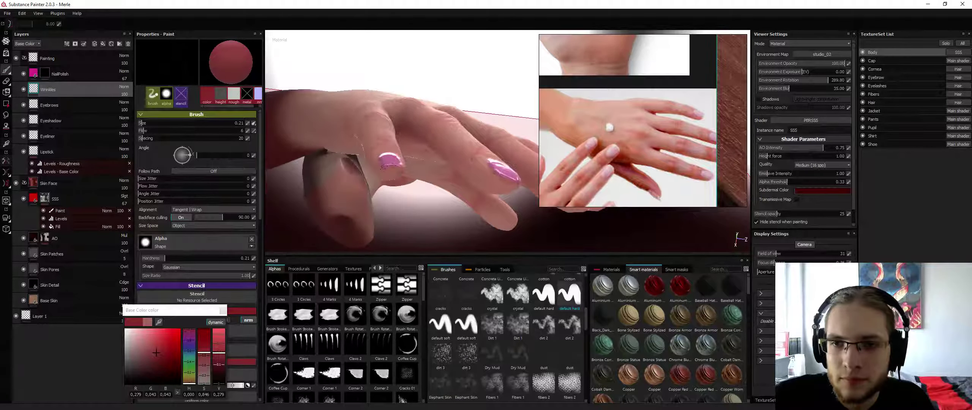
{"action": "left_click_drag", "start_coordinate": [398, 125], "coordinate": [405, 156], "text": "alt"}
{"action": "right_click_drag", "start_coordinate": [405, 155], "coordinate": [267, 151], "text": "alt"}
{"action": "left_click_drag", "start_coordinate": [443, 142], "coordinate": [409, 117], "text": "alt"}
{"action": "left_click_drag", "start_coordinate": [430, 169], "coordinate": [415, 181], "text": "alt"}
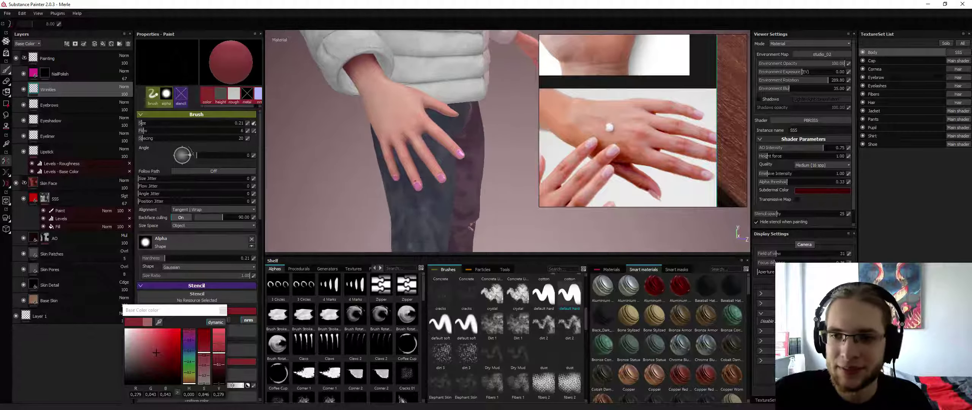
Set the base colour to red with RGB 0.479, 0.015, 0.015 and paint redness around the ring finger's cuticle.
{"action": "middle_click_drag", "start_coordinate": [421, 102], "coordinate": [452, 76], "text": "alt"}
{"action": "right_click_drag", "start_coordinate": [452, 76], "coordinate": [458, 107], "text": "alt"}
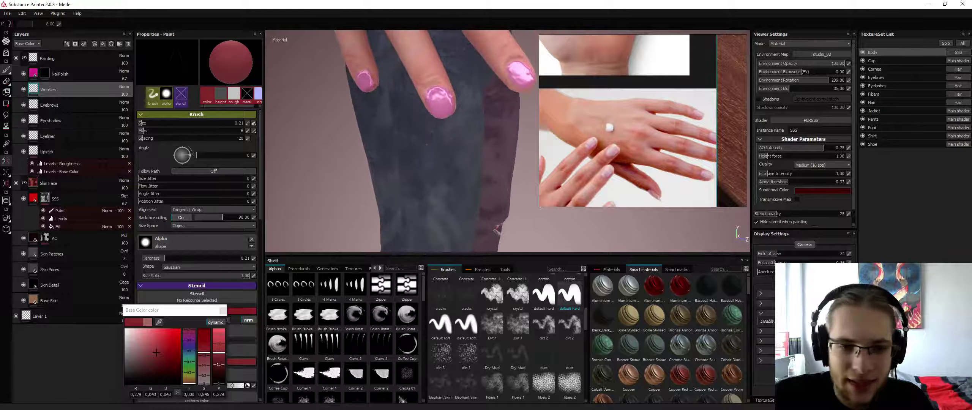
{"action": "left_click_drag", "start_coordinate": [173, 345], "coordinate": [171, 344]}
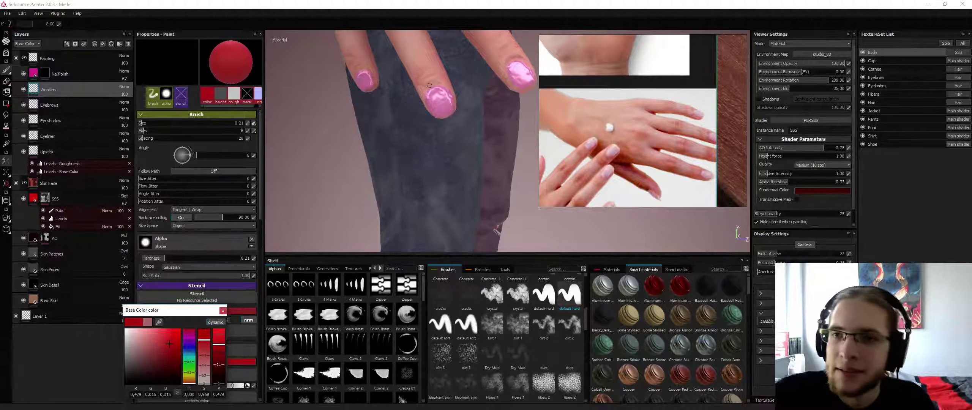
{"action": "left_click_drag", "start_coordinate": [429, 86], "coordinate": [429, 87]}
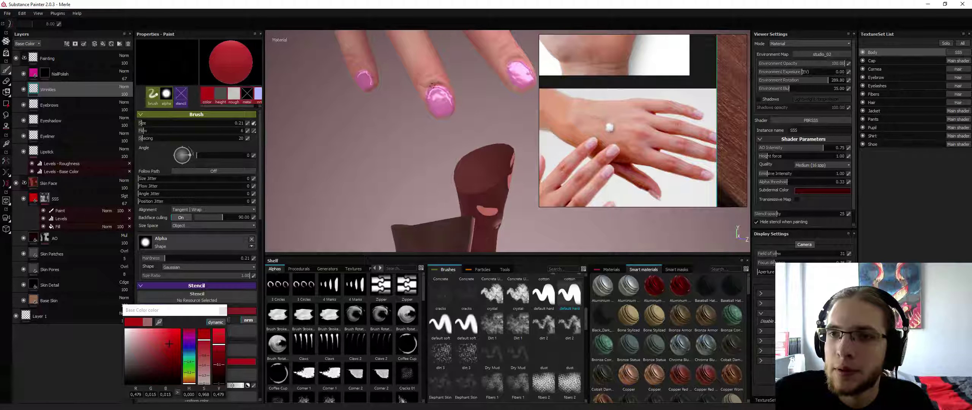
{"action": "left_click_drag", "start_coordinate": [428, 89], "coordinate": [432, 87]}
Paint red shading around the cuticles of the middle finger and index finger.
{"action": "mouse_move", "coordinate": [494, 69]}
{"action": "middle_mouse_down", "text": "alt"}
{"action": "mouse_move", "coordinate": [452, 167]}
{"action": "mouse_move", "coordinate": [428, 116]}
{"action": "mouse_move", "coordinate": [368, 89]}
{"action": "middle_mouse_up", "text": "alt"}
{"action": "mouse_move", "coordinate": [360, 67]}
{"action": "left_mouse_down"}
{"action": "mouse_move", "coordinate": [356, 76]}
{"action": "mouse_move", "coordinate": [397, 115]}
{"action": "left_mouse_up"}
{"action": "middle_click_drag", "start_coordinate": [389, 189], "coordinate": [323, 65], "text": "alt"}
{"action": "left_click_drag", "start_coordinate": [334, 64], "coordinate": [392, 88], "text": "alt"}
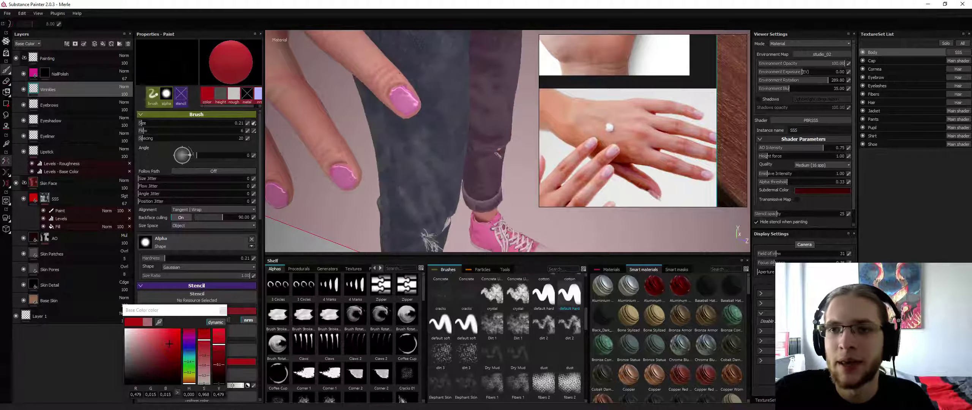
Paint red shading into the skin around the thumbnail on the Wrinkles layer.
{"action": "right_click_drag", "start_coordinate": [400, 73], "coordinate": [383, 142], "text": "alt"}
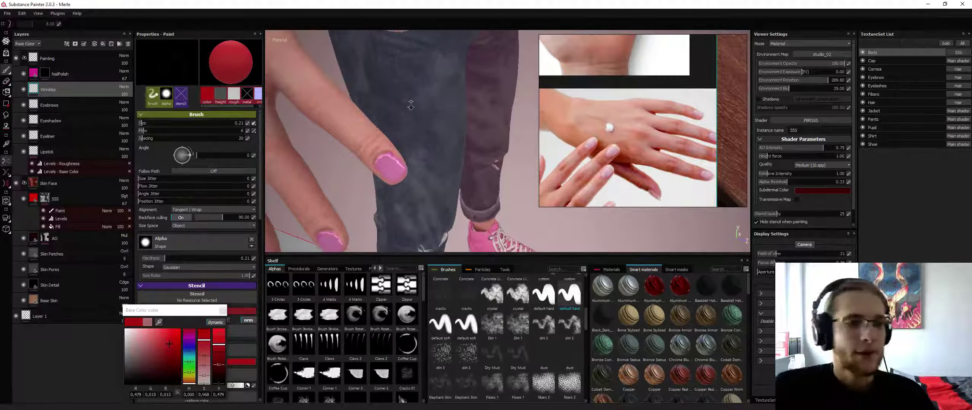
{"action": "right_click_drag", "start_coordinate": [410, 105], "coordinate": [410, 68], "text": "alt"}
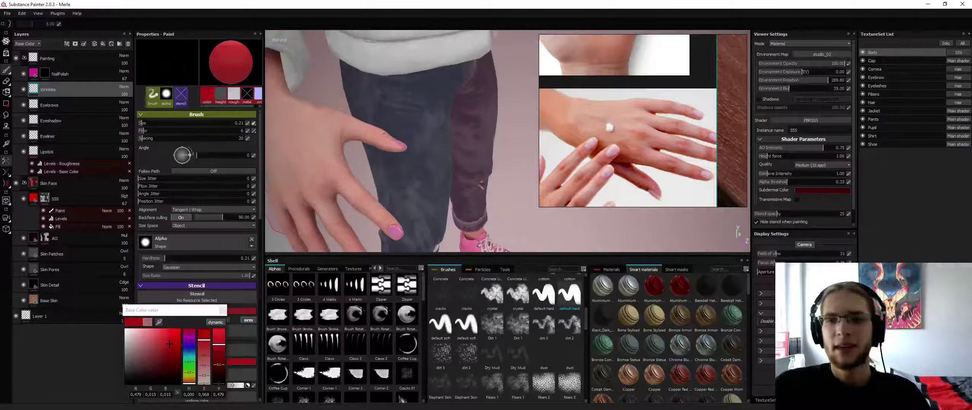
{"action": "left_click_drag", "start_coordinate": [390, 138], "coordinate": [342, 170], "text": "alt"}
{"action": "right_click_drag", "start_coordinate": [408, 152], "coordinate": [398, 182], "text": "alt"}
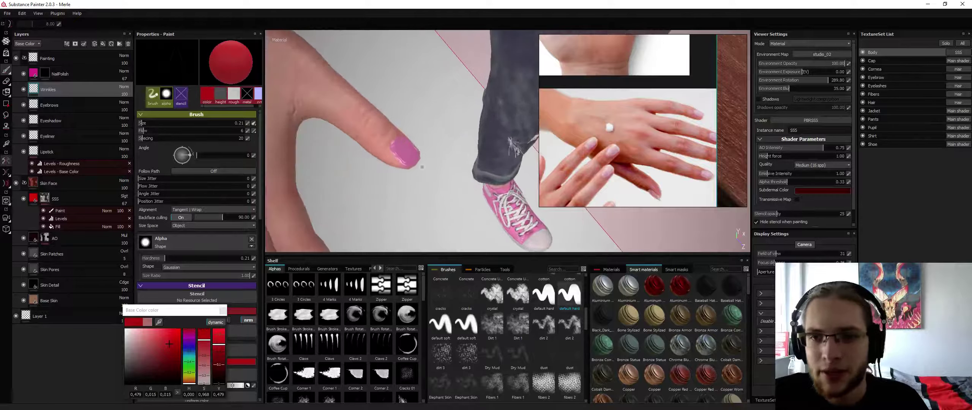
{"action": "mouse_move", "coordinate": [399, 159]}
{"action": "left_mouse_down", "text": "alt"}
{"action": "mouse_move", "coordinate": [336, 146]}
{"action": "mouse_move", "coordinate": [398, 138]}
{"action": "mouse_move", "coordinate": [417, 151]}
{"action": "left_mouse_up", "text": "alt"}
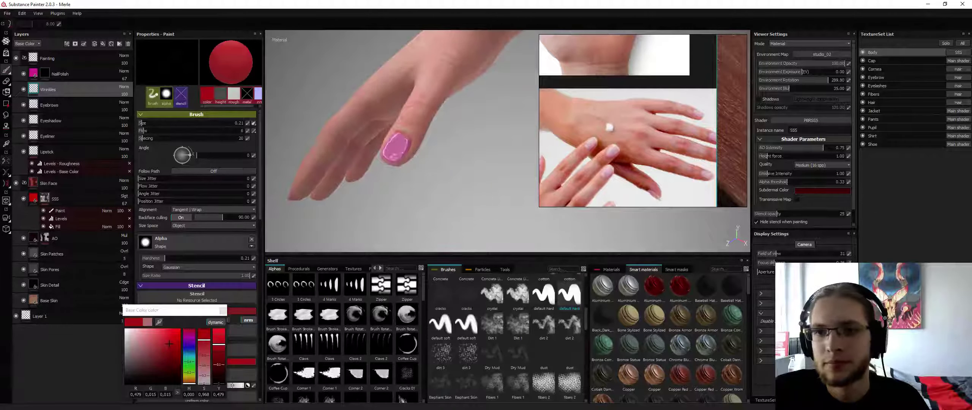
{"action": "left_click_drag", "start_coordinate": [379, 178], "coordinate": [445, 115], "text": "alt"}
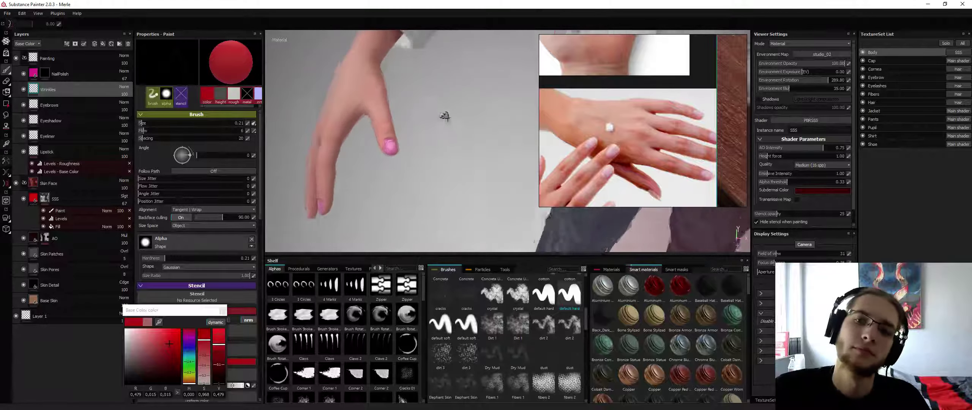
{"action": "right_click_drag", "start_coordinate": [445, 115], "coordinate": [412, 129], "text": "alt"}
{"action": "mouse_move", "coordinate": [412, 129]}
{"action": "left_mouse_down", "text": "alt"}
{"action": "mouse_move", "coordinate": [454, 117]}
{"action": "mouse_move", "coordinate": [420, 139]}
{"action": "left_mouse_up", "text": "alt"}
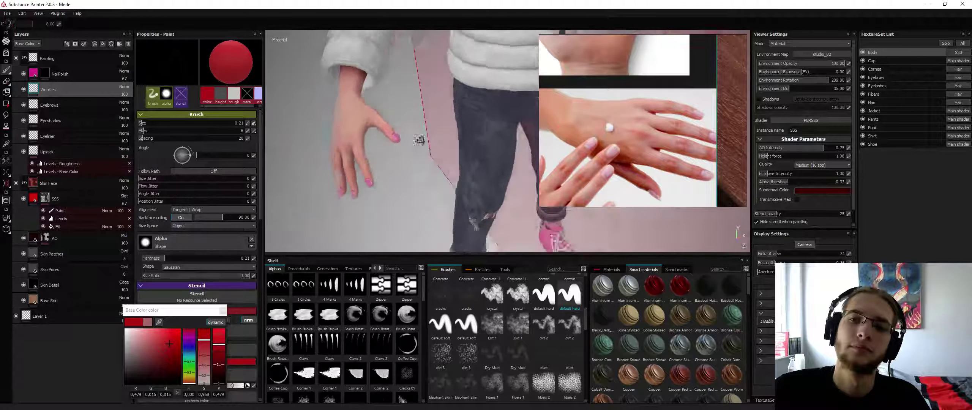
{"action": "scroll", "coordinate": [387, 148], "scroll_direction": "up", "scroll_amount": 4}
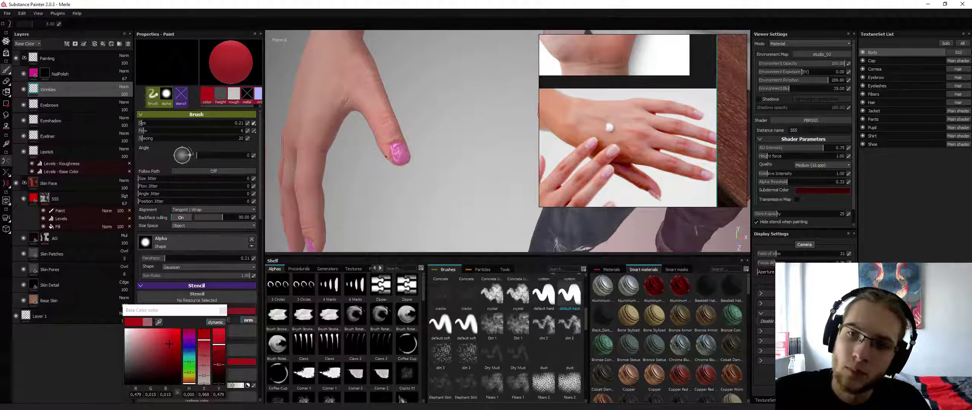
{"action": "left_click_drag", "start_coordinate": [385, 157], "coordinate": [447, 144], "text": "alt"}
Examine the nail polish and cuticle redness on the hand from several angles and from a distance.
{"action": "scroll", "coordinate": [420, 129], "scroll_direction": "down", "scroll_amount": 4}
{"action": "scroll", "coordinate": [397, 140], "scroll_direction": "up", "scroll_amount": 3}
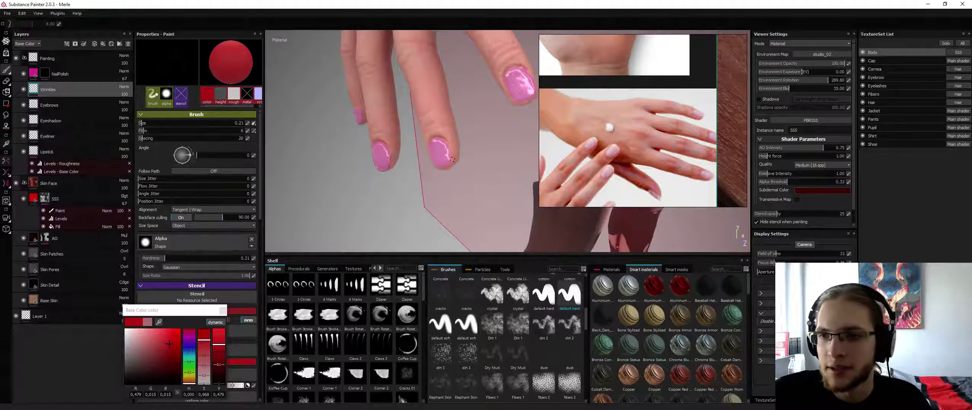
{"action": "mouse_move", "coordinate": [453, 158]}
{"action": "left_mouse_down", "text": "alt"}
{"action": "mouse_move", "coordinate": [427, 157]}
{"action": "mouse_move", "coordinate": [445, 164]}
{"action": "mouse_move", "coordinate": [449, 151]}
{"action": "left_mouse_up", "text": "alt"}
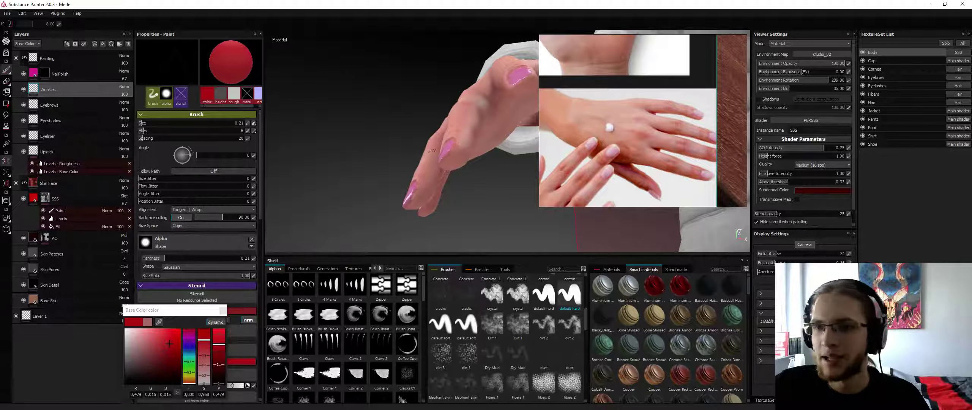
{"action": "left_click_drag", "start_coordinate": [432, 151], "coordinate": [505, 226], "text": "alt"}
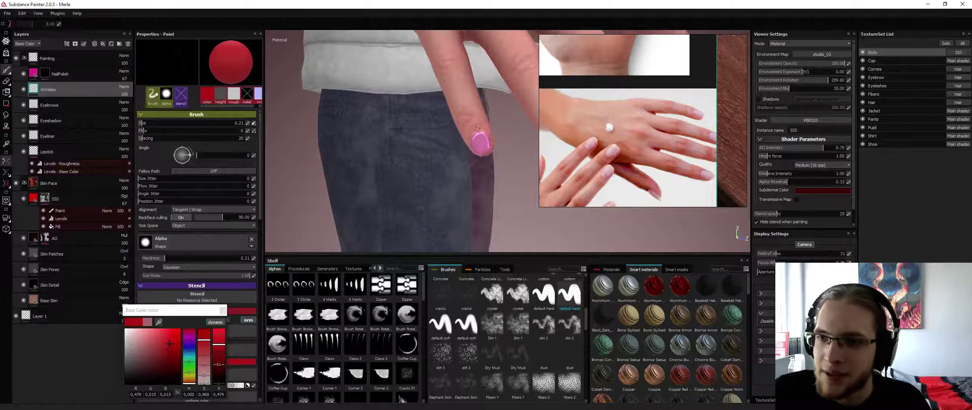
{"action": "left_click_drag", "start_coordinate": [477, 129], "coordinate": [502, 214], "text": "alt"}
{"action": "scroll", "coordinate": [475, 149], "scroll_direction": "down", "scroll_amount": 1}
{"action": "scroll", "coordinate": [474, 149], "scroll_direction": "up", "scroll_amount": 1}
{"action": "scroll", "coordinate": [475, 149], "scroll_direction": "down", "scroll_amount": 3}
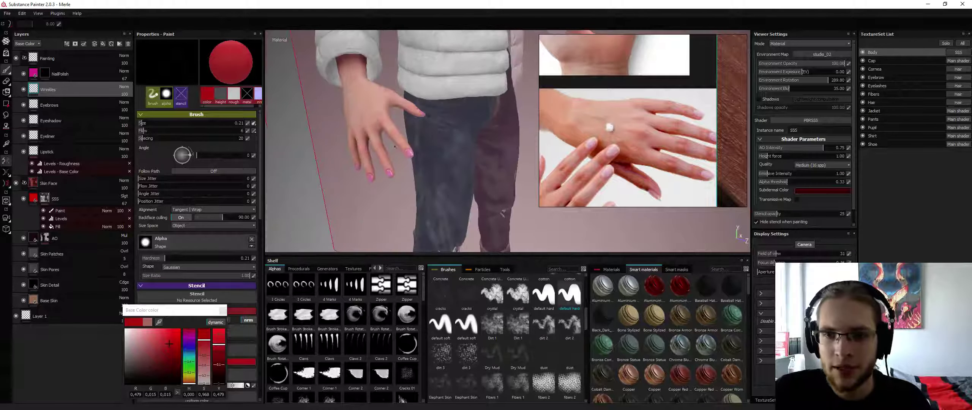
{"action": "left_click_drag", "start_coordinate": [415, 108], "coordinate": [396, 139], "text": "alt"}
{"action": "right_click_drag", "start_coordinate": [397, 139], "coordinate": [403, 131], "text": "alt"}
{"action": "mouse_move", "coordinate": [402, 131]}
{"action": "left_mouse_down", "text": "alt"}
{"action": "mouse_move", "coordinate": [412, 122]}
{"action": "mouse_move", "coordinate": [344, 111]}
{"action": "mouse_move", "coordinate": [396, 112]}
{"action": "mouse_move", "coordinate": [394, 136]}
{"action": "mouse_move", "coordinate": [385, 136]}
{"action": "mouse_move", "coordinate": [405, 133]}
{"action": "left_mouse_up", "text": "alt"}
{"action": "middle_click_drag", "start_coordinate": [405, 132], "coordinate": [418, 224], "text": "alt"}
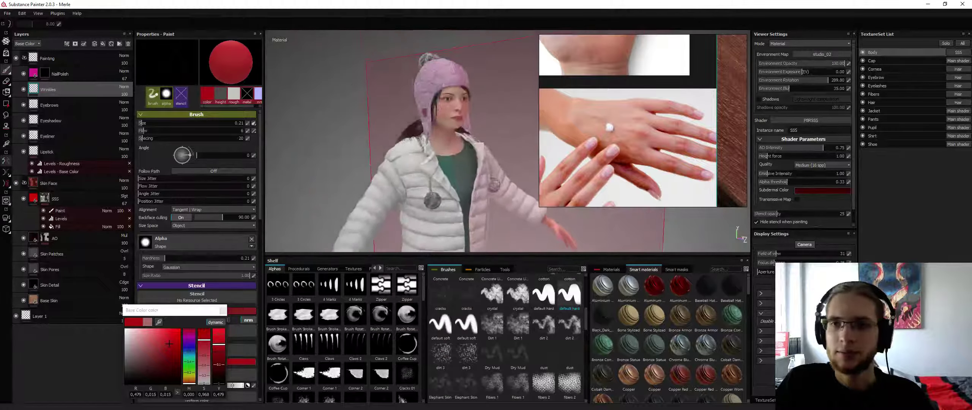
Select the Paint effect in the SSS layer's mask and choose a resized dirt brush with the Alpha Dirt 04 alpha for the face.
{"action": "scroll", "coordinate": [493, 157], "scroll_direction": "up", "scroll_amount": 5}
{"action": "left_click_drag", "start_coordinate": [452, 134], "coordinate": [447, 135], "text": "alt"}
{"action": "middle_click_drag", "start_coordinate": [447, 135], "coordinate": [483, 243], "text": "alt"}
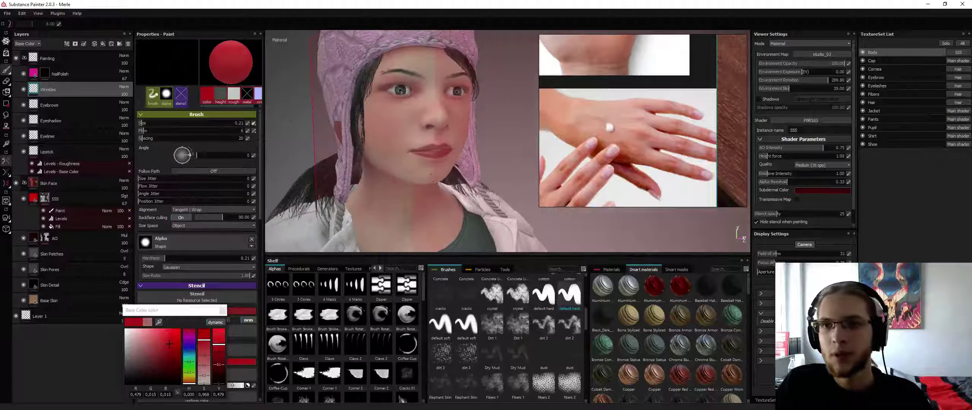
{"action": "left_click_drag", "start_coordinate": [418, 150], "coordinate": [421, 136], "text": "alt"}
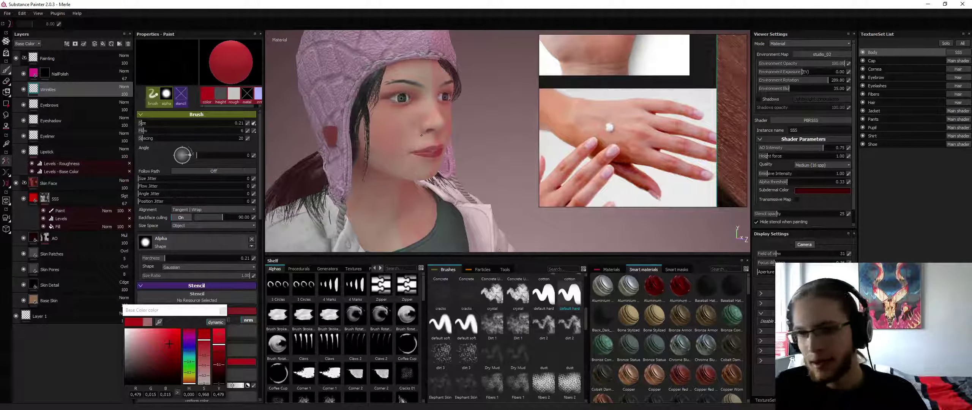
{"action": "left_click", "coordinate": [222, 310]}
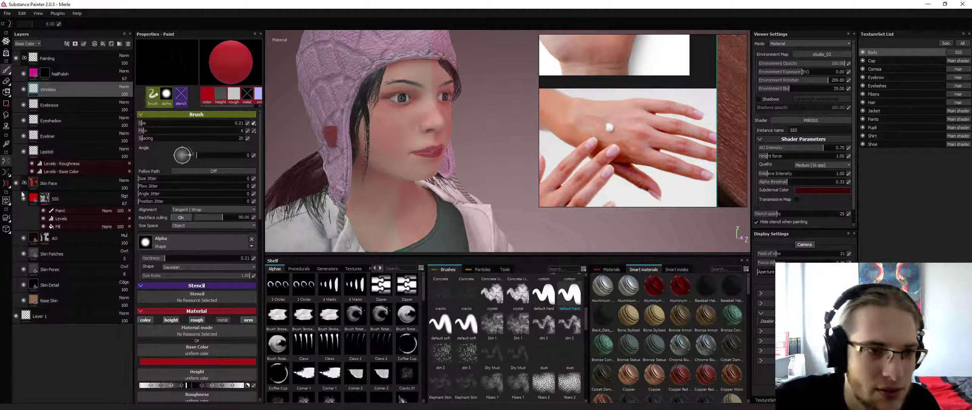
{"action": "left_click", "coordinate": [60, 210]}
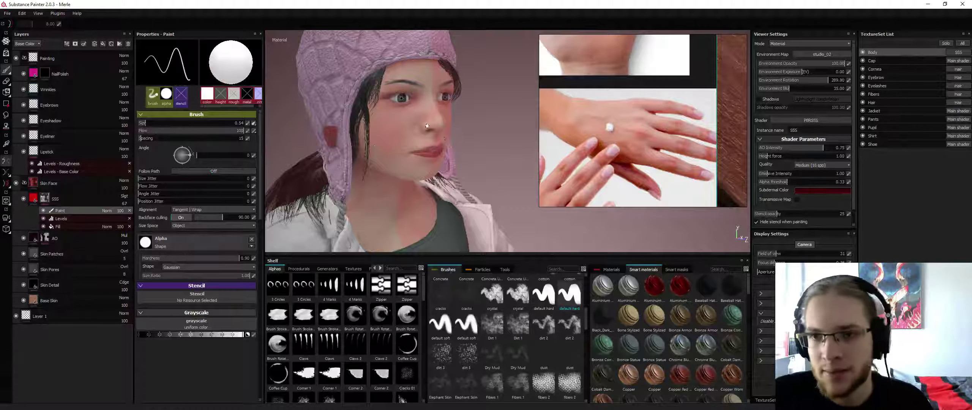
{"action": "left_click_drag", "start_coordinate": [427, 125], "coordinate": [417, 170], "text": "alt"}
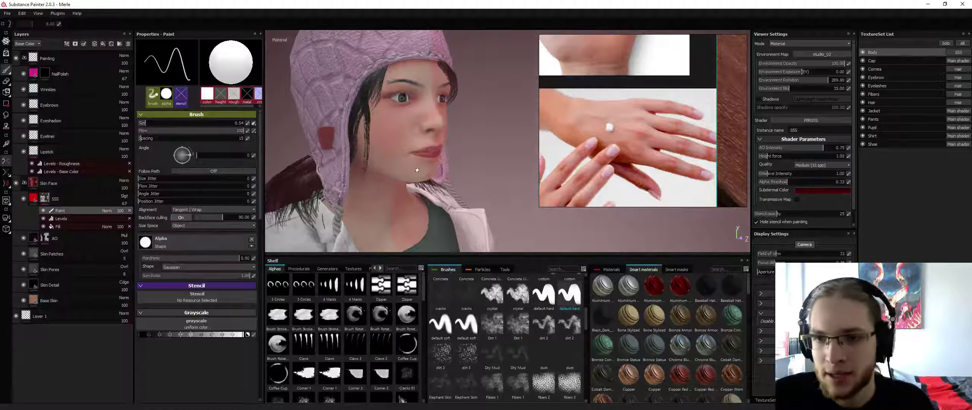
{"action": "left_click", "coordinate": [467, 353]}
{"action": "right_click_drag", "start_coordinate": [394, 152], "coordinate": [365, 152], "text": "ctrl"}
{"action": "right_click_drag", "start_coordinate": [393, 125], "coordinate": [448, 239], "text": "alt"}
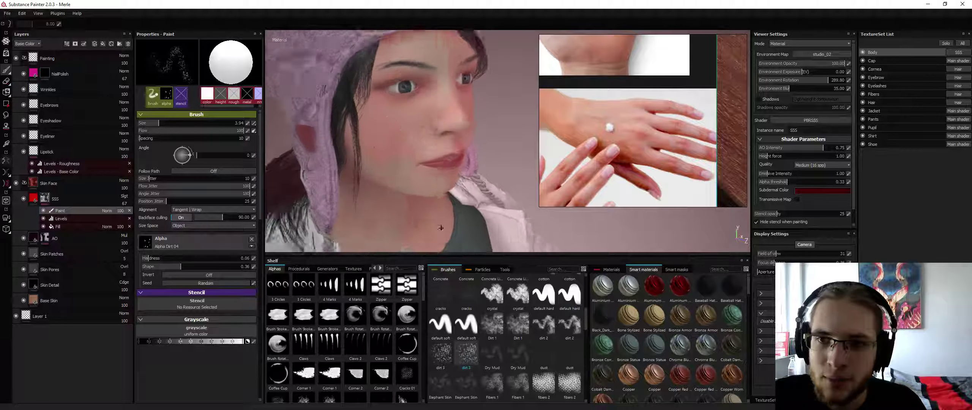
Paint white dirt speckles over the cheek on the SSS mask, then switch the brush to black.
{"action": "left_click_drag", "start_coordinate": [399, 135], "coordinate": [388, 148]}
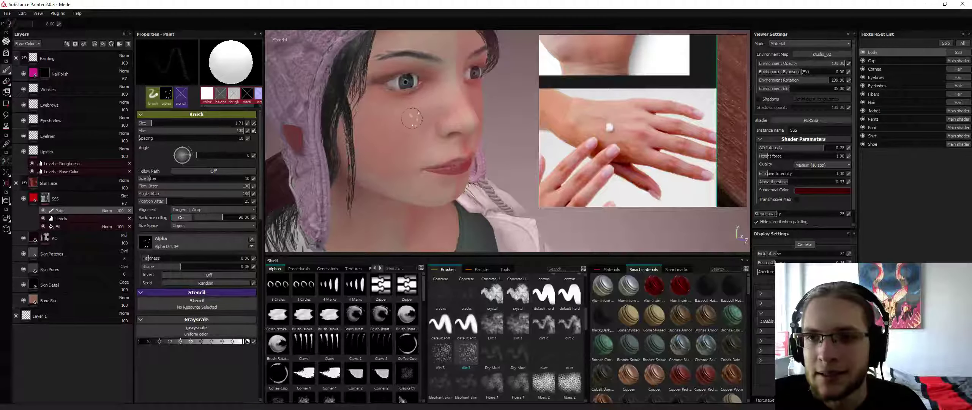
{"action": "key", "text": "d"}
{"action": "left_click_drag", "start_coordinate": [412, 119], "coordinate": [385, 163]}
{"action": "key", "text": "bracketright"}
{"action": "key", "text": "x"}
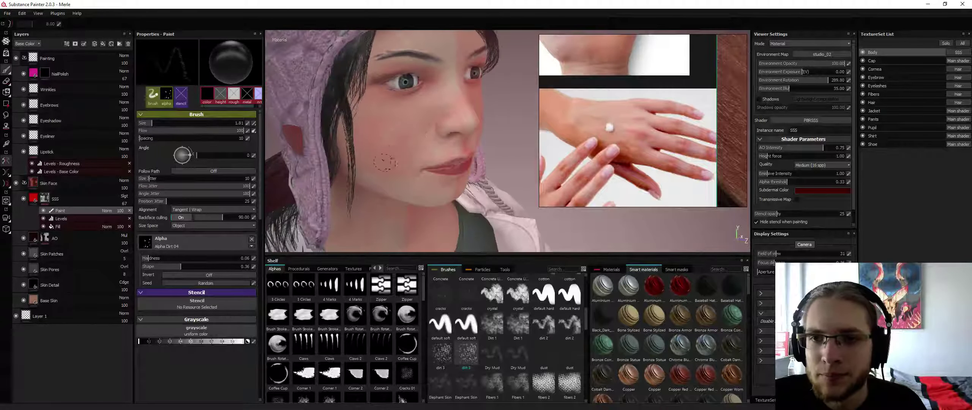
Set the brush size to 4.25 with reduced flow and blend the cheek on the SSS mask with black and white strokes.
{"action": "right_click_drag", "start_coordinate": [388, 131], "coordinate": [390, 130], "text": "ctrl"}
{"action": "mouse_move", "coordinate": [388, 130]}
{"action": "left_mouse_down"}
{"action": "mouse_move", "coordinate": [406, 152]}
{"action": "mouse_move", "coordinate": [384, 153]}
{"action": "left_mouse_up"}
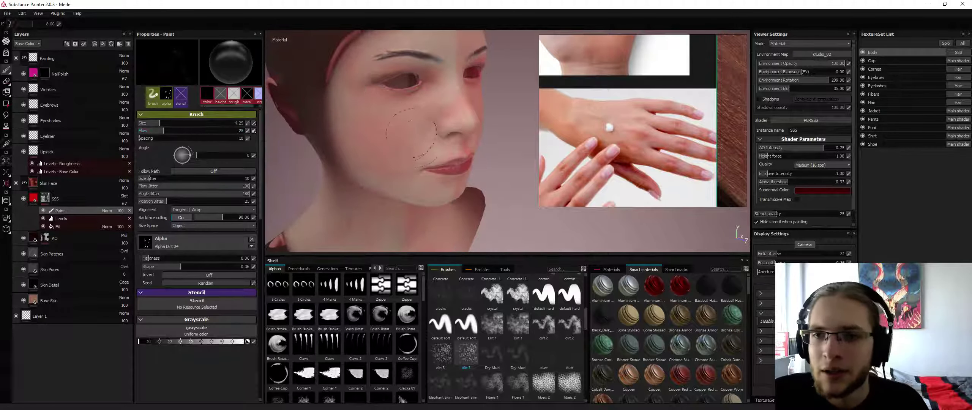
{"action": "key", "text": "x"}
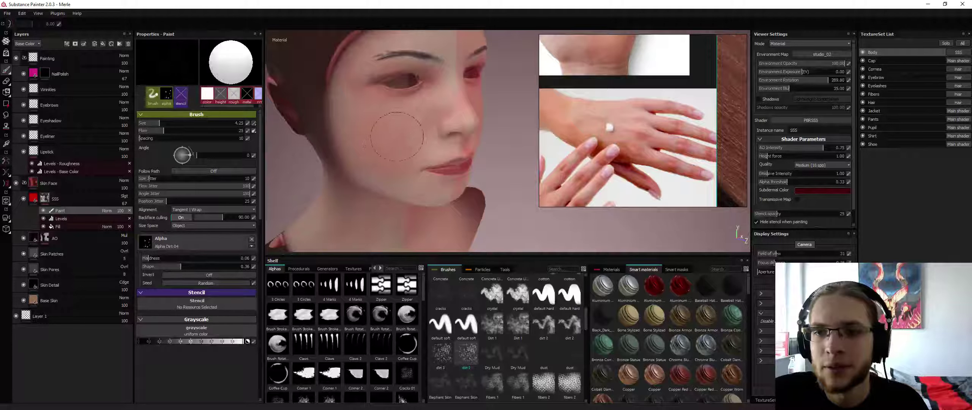
{"action": "left_click_drag", "start_coordinate": [397, 137], "coordinate": [407, 141]}
{"action": "key", "text": "d"}
Soften the redness on the lower cheek beside the mouth with black on the SSS mask.
{"action": "middle_click_drag", "start_coordinate": [408, 160], "coordinate": [410, 127], "text": "alt"}
{"action": "scroll", "coordinate": [409, 126], "scroll_direction": "up", "scroll_amount": 1}
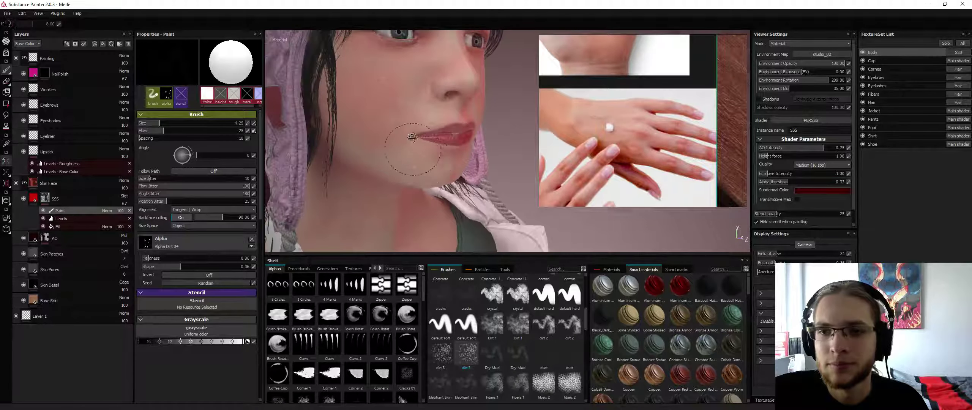
{"action": "mouse_move", "coordinate": [412, 136]}
{"action": "left_mouse_down", "text": "alt"}
{"action": "mouse_move", "coordinate": [410, 186]}
{"action": "mouse_move", "coordinate": [379, 163]}
{"action": "mouse_move", "coordinate": [386, 138]}
{"action": "left_mouse_up", "text": "alt"}
{"action": "left_click", "coordinate": [385, 138]}
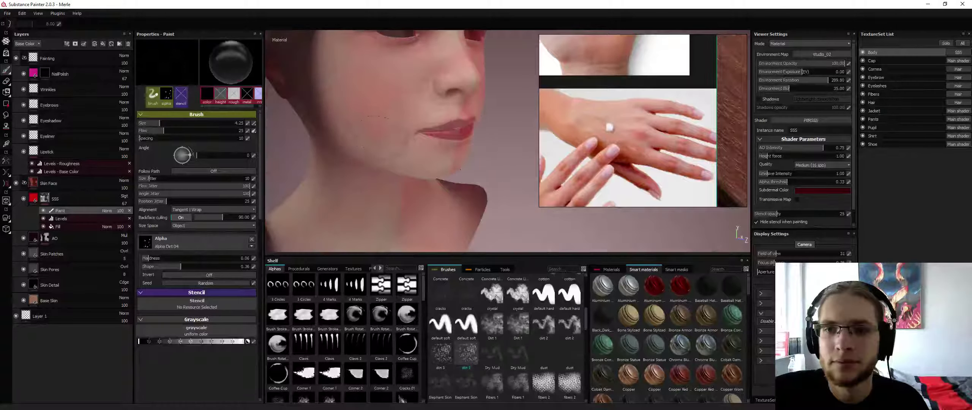
Switch to white with brush size 2.76 and paint soft speckled redness over the cheek with only the body shown.
{"action": "scroll", "coordinate": [392, 91], "scroll_direction": "down", "scroll_amount": 3}
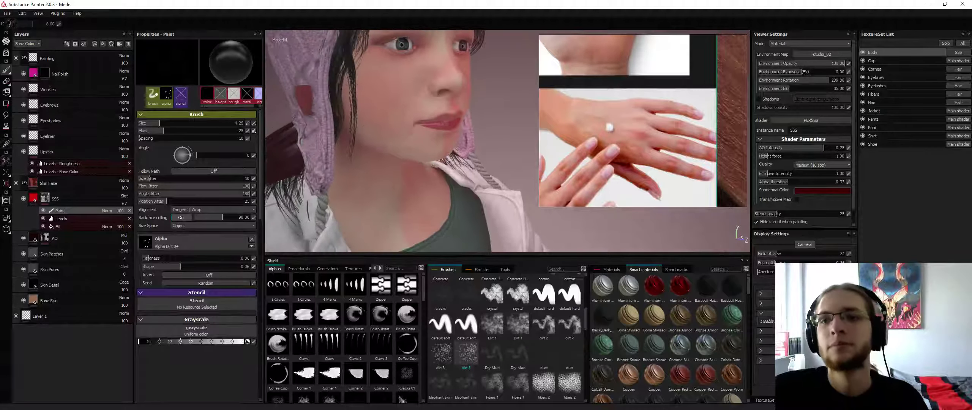
{"action": "left_click_drag", "start_coordinate": [480, 95], "coordinate": [414, 135], "text": "alt"}
{"action": "scroll", "coordinate": [413, 135], "scroll_direction": "up", "scroll_amount": 1}
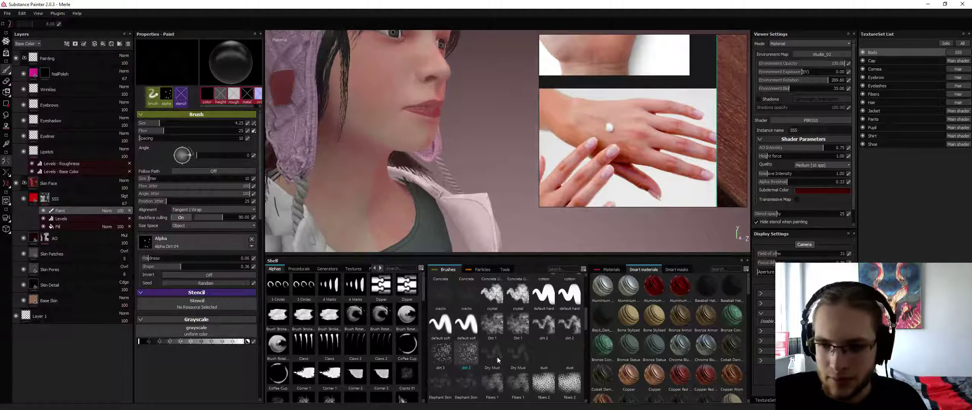
{"action": "key", "text": "x"}
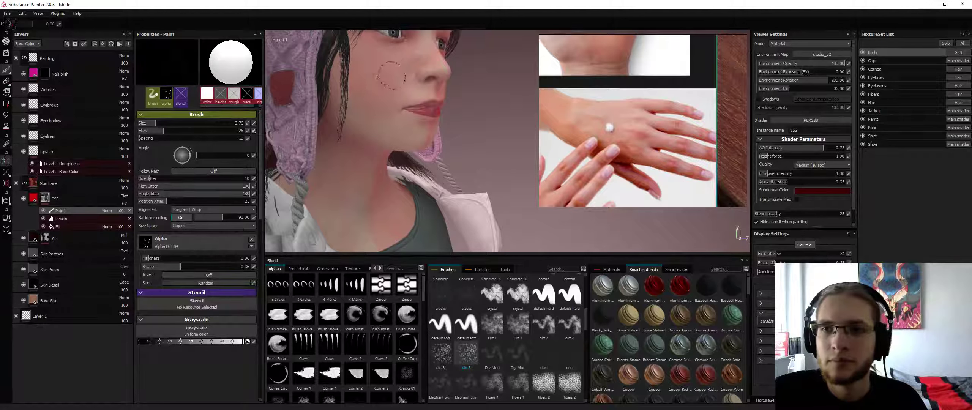
{"action": "key", "text": "alt+q"}
{"action": "left_click_drag", "start_coordinate": [392, 88], "coordinate": [341, 106]}
{"action": "left_click_drag", "start_coordinate": [369, 77], "coordinate": [372, 75]}
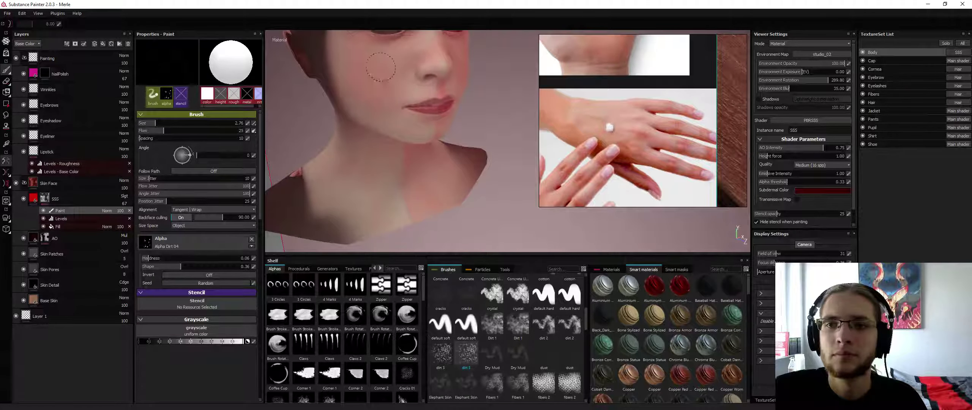
{"action": "key", "text": "alt+q"}
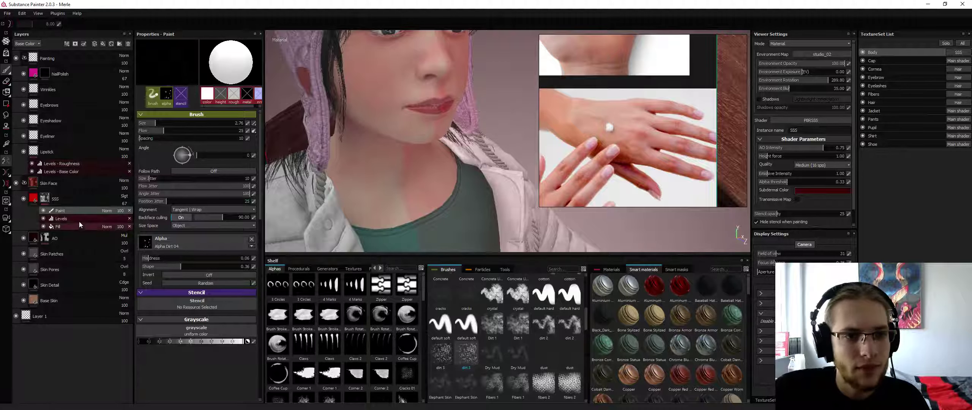
Enable the height and roughness channels on the SSS fill layer and raise its roughness slightly.
{"action": "left_click", "coordinate": [34, 199]}
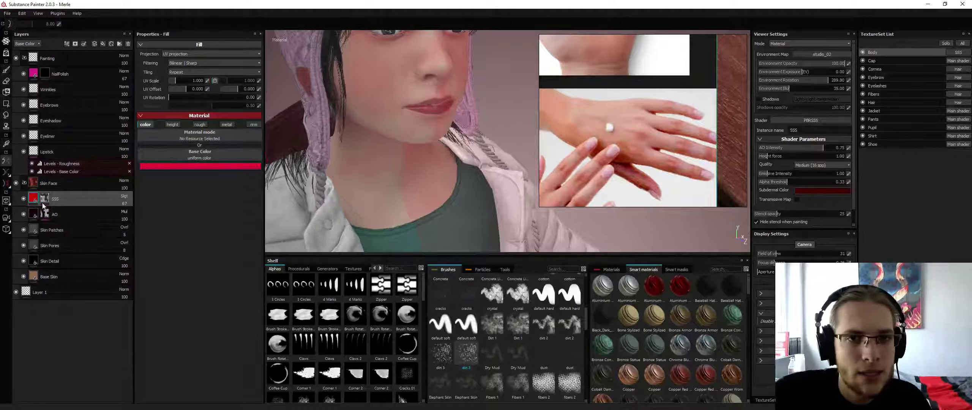
{"action": "left_click", "coordinate": [173, 125]}
{"action": "left_click", "coordinate": [200, 125]}
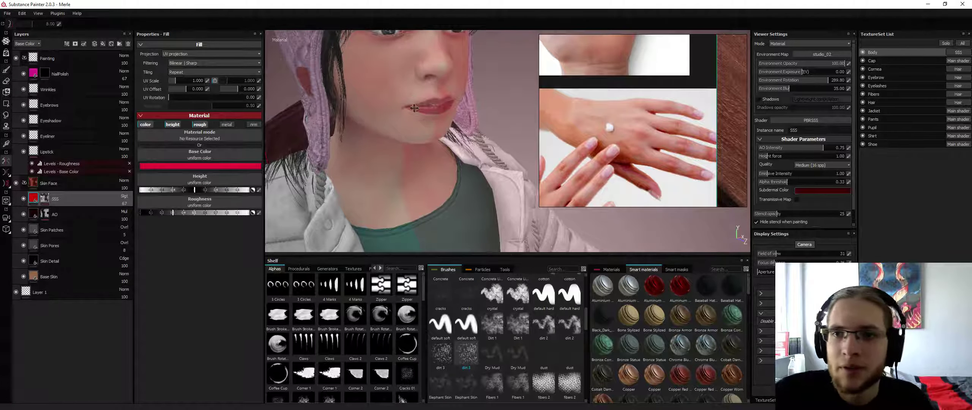
{"action": "left_click_drag", "start_coordinate": [414, 109], "coordinate": [419, 132], "text": "alt"}
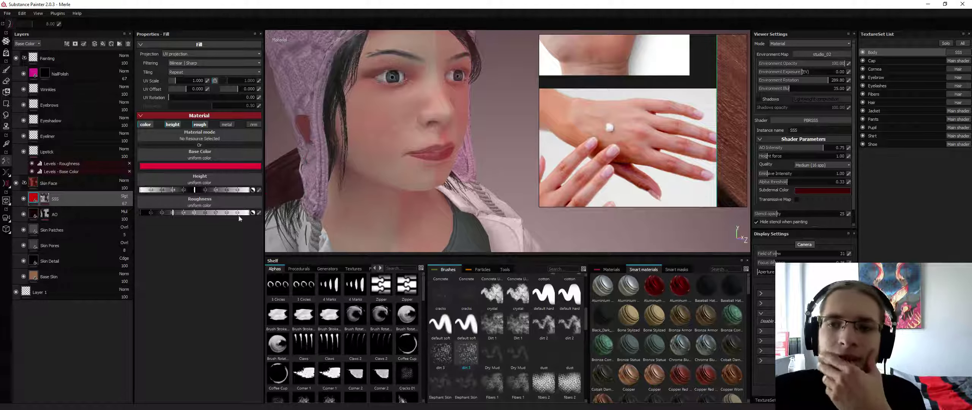
{"action": "left_click", "coordinate": [191, 212]}
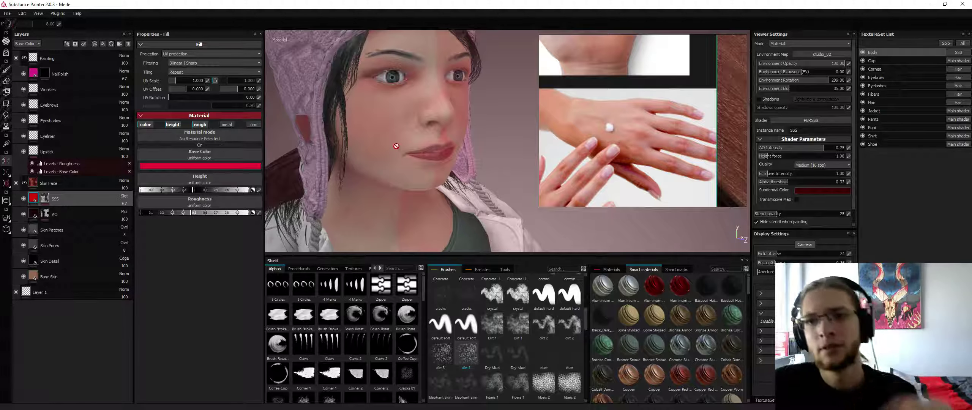
Select the SSS layer's mask, switch the brush to black and isolate the body to work on the cheek.
{"action": "left_click_drag", "start_coordinate": [395, 130], "coordinate": [464, 134], "text": "alt"}
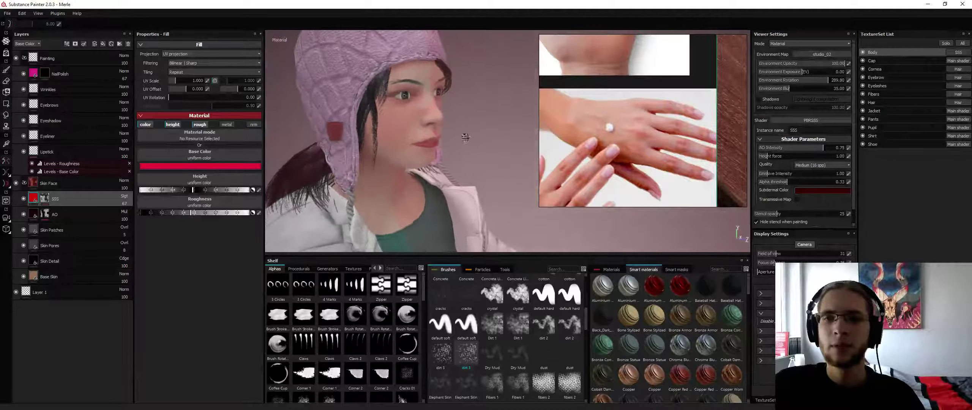
{"action": "scroll", "coordinate": [464, 135], "scroll_direction": "up", "scroll_amount": 3}
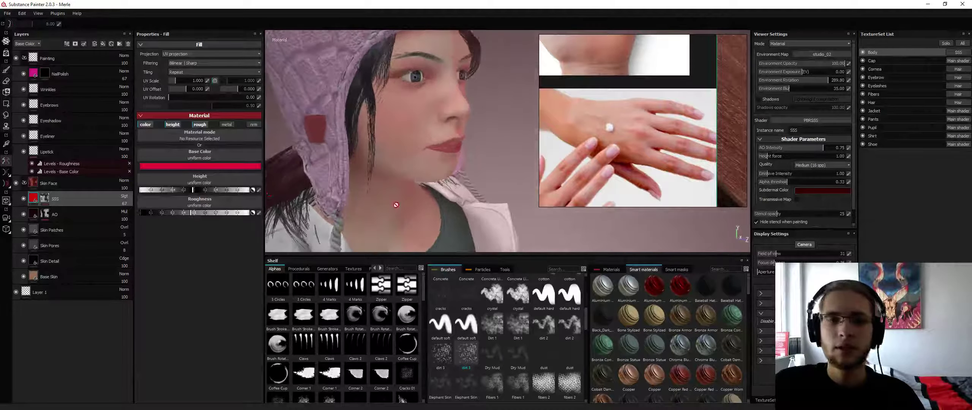
{"action": "left_click", "coordinate": [44, 198]}
{"action": "left_click_drag", "start_coordinate": [400, 116], "coordinate": [399, 124], "text": "alt"}
{"action": "key", "text": "alt+q"}
{"action": "key", "text": "alt+q"}
{"action": "key", "text": "x"}
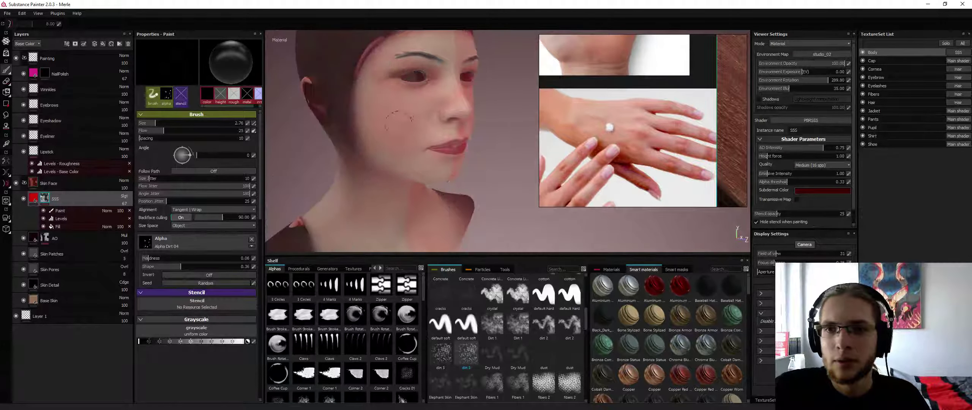
{"action": "key", "text": "alt+q"}
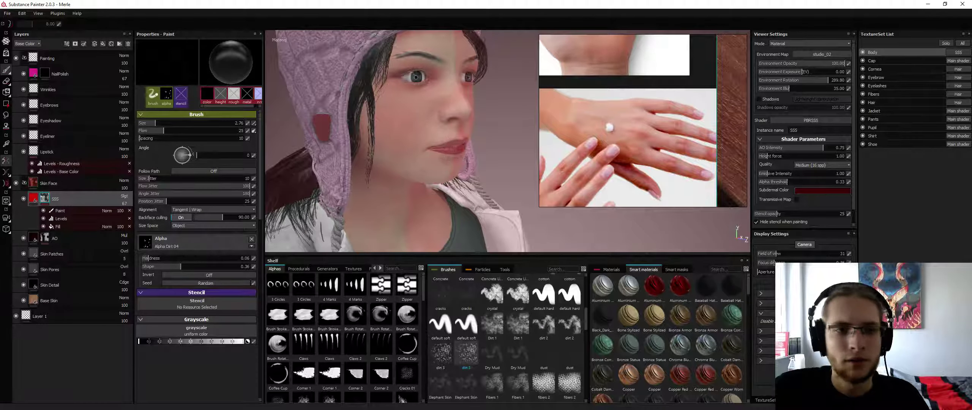
Select the SSS mask's Paint effect, set the brush size to 3.60 and go over the cheek with the body isolated.
{"action": "left_click", "coordinate": [57, 210]}
{"action": "key", "text": "alt+q"}
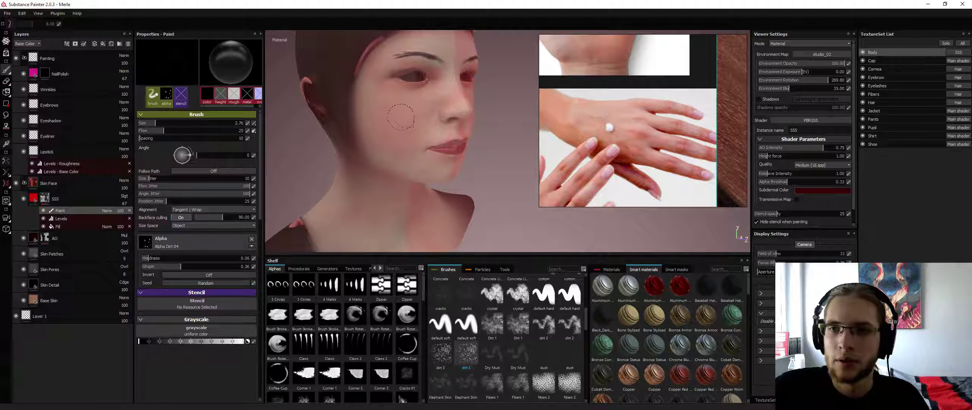
{"action": "key", "text": "alt+q"}
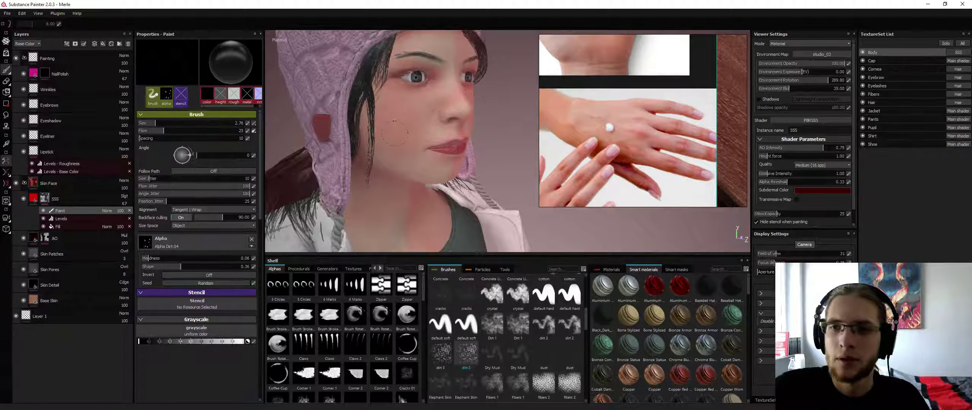
{"action": "right_click_drag", "start_coordinate": [387, 126], "coordinate": [400, 126], "text": "ctrl"}
{"action": "key", "text": "alt+q"}
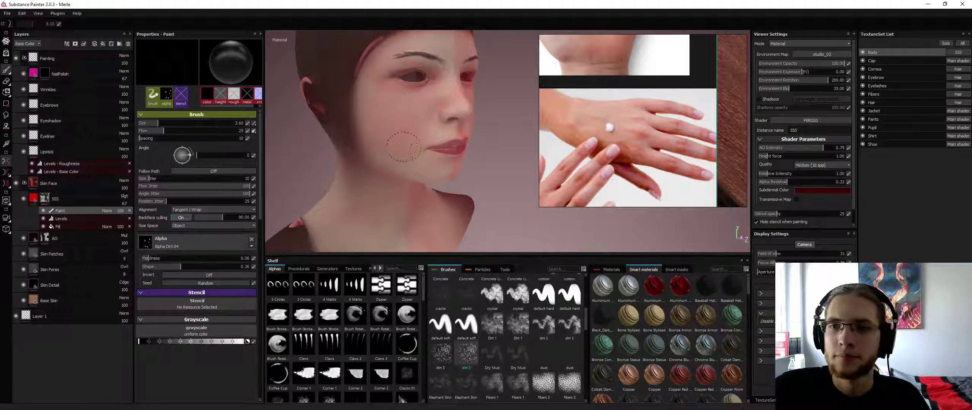
{"action": "key", "text": "alt+q"}
Turn off the height channel on the SSS fill layer and check the face from the side.
{"action": "left_click_drag", "start_coordinate": [389, 122], "coordinate": [323, 127], "text": "alt"}
{"action": "right_click_drag", "start_coordinate": [323, 127], "coordinate": [309, 132], "text": "alt"}
{"action": "left_click_drag", "start_coordinate": [309, 131], "coordinate": [508, 140], "text": "alt"}
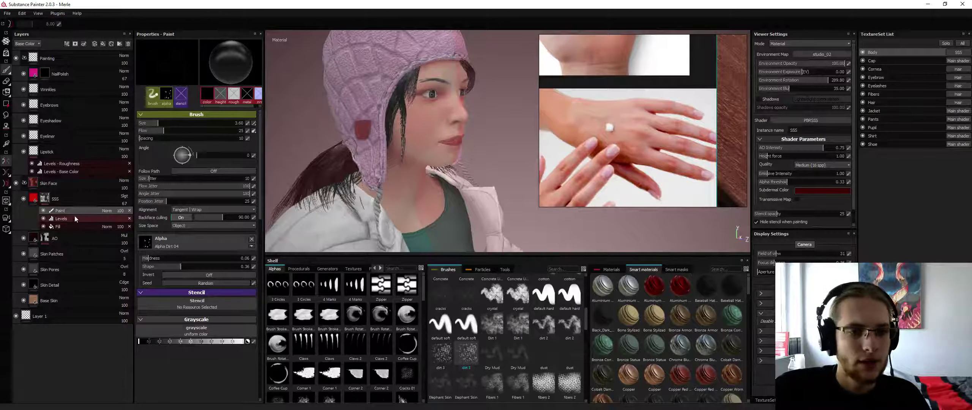
{"action": "left_click", "coordinate": [92, 199]}
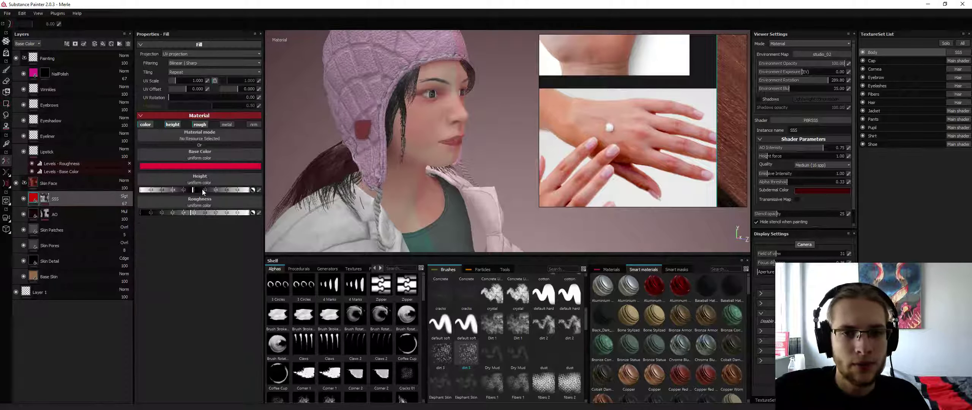
{"action": "left_click", "coordinate": [178, 125]}
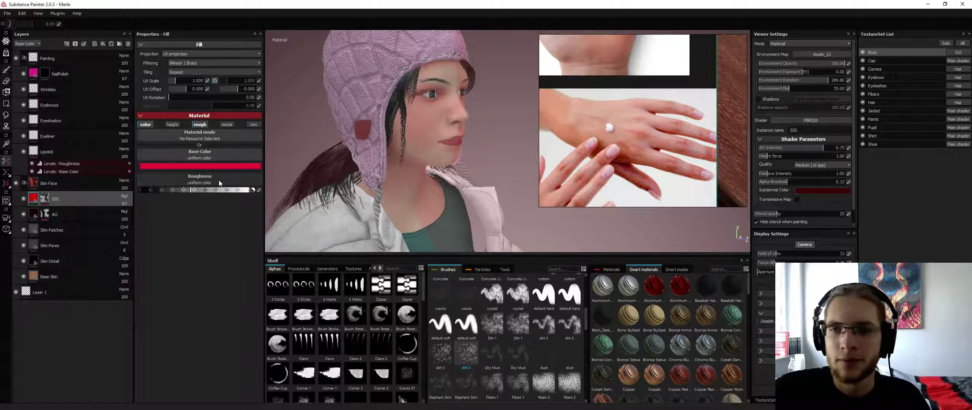
{"action": "scroll", "coordinate": [418, 139], "scroll_direction": "up", "scroll_amount": 5}
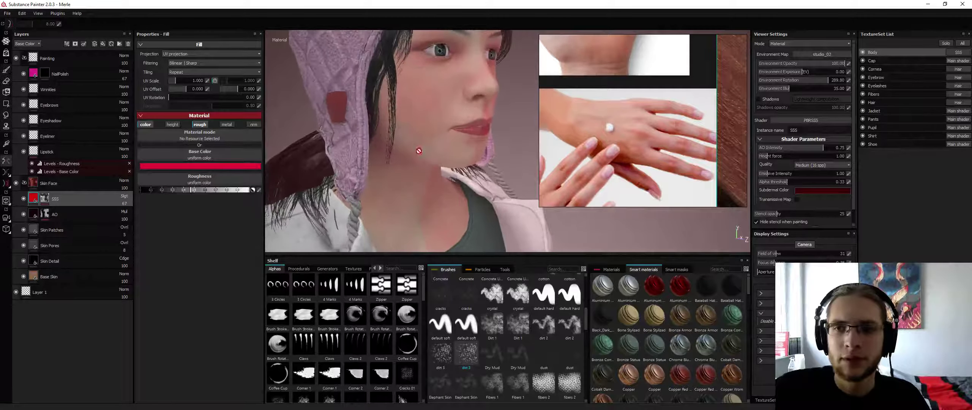
{"action": "middle_click_drag", "start_coordinate": [418, 138], "coordinate": [414, 145], "text": "alt"}
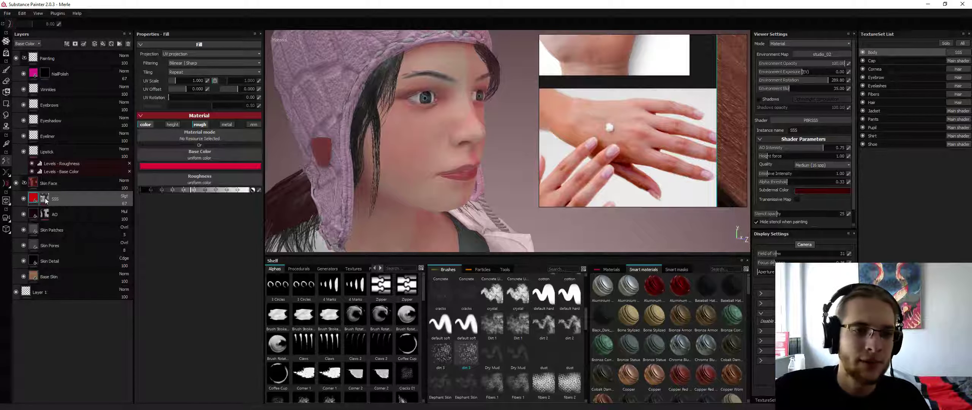
Select the SSS mask's Paint effect, set the brush size to 3.38, switch it to white and paint redness over the cheek.
{"action": "left_click", "coordinate": [44, 199]}
{"action": "left_click_drag", "start_coordinate": [448, 128], "coordinate": [441, 123]}
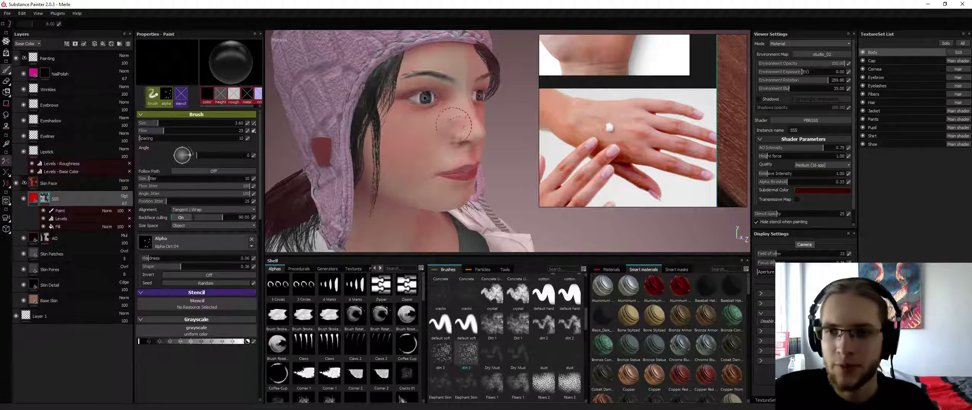
{"action": "right_click_drag", "start_coordinate": [454, 125], "coordinate": [415, 138], "text": "ctrl"}
{"action": "left_click", "coordinate": [419, 142]}
{"action": "key", "text": "x"}
{"action": "left_click_drag", "start_coordinate": [415, 139], "coordinate": [408, 137]}
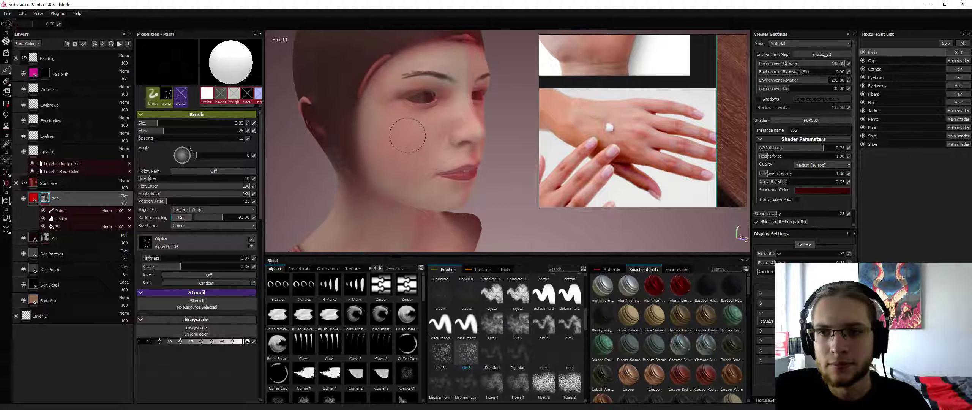
{"action": "left_click", "coordinate": [57, 210]}
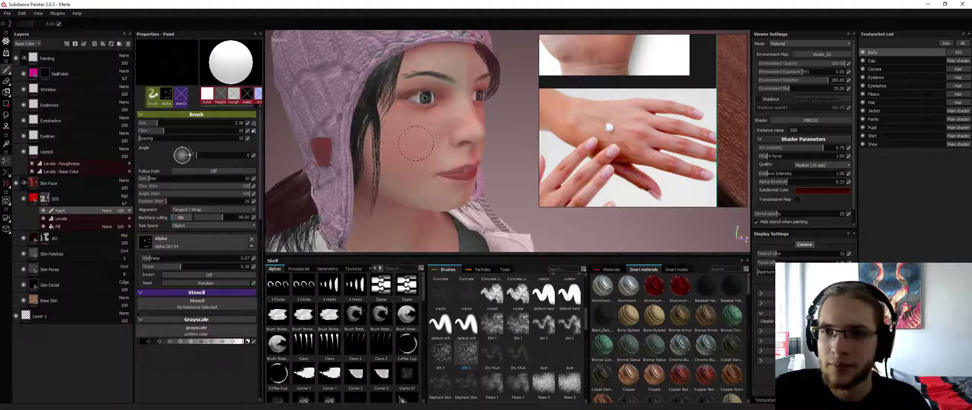
{"action": "left_click_drag", "start_coordinate": [411, 141], "coordinate": [417, 134]}
{"action": "key", "text": "x"}
{"action": "key", "text": "x"}
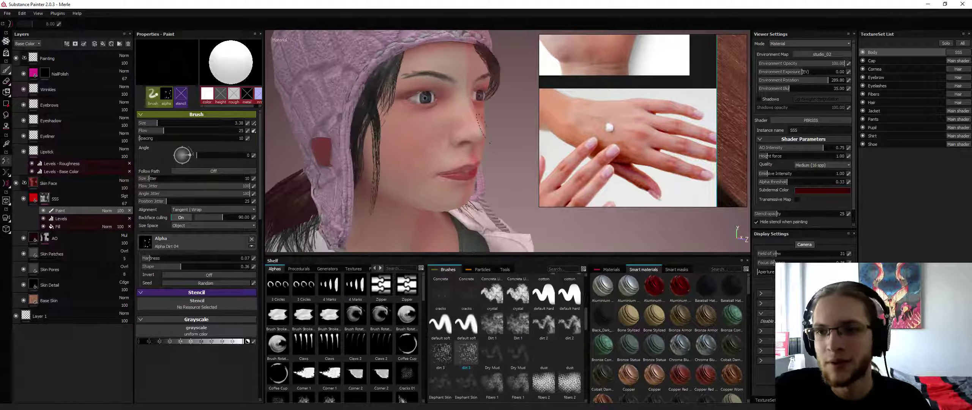
Choose the Dirt 1 brush, reduce its size to about 2.5 and paint mottled white patches over the cheek and nose area of the SSS mask.
{"action": "left_click", "coordinate": [493, 325]}
{"action": "left_click_drag", "start_coordinate": [429, 127], "coordinate": [417, 140]}
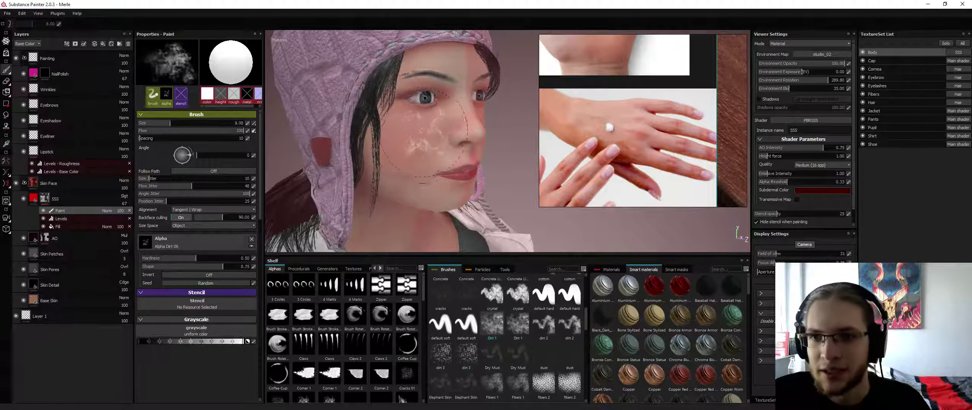
{"action": "right_click_drag", "start_coordinate": [418, 139], "coordinate": [399, 139], "text": "ctrl"}
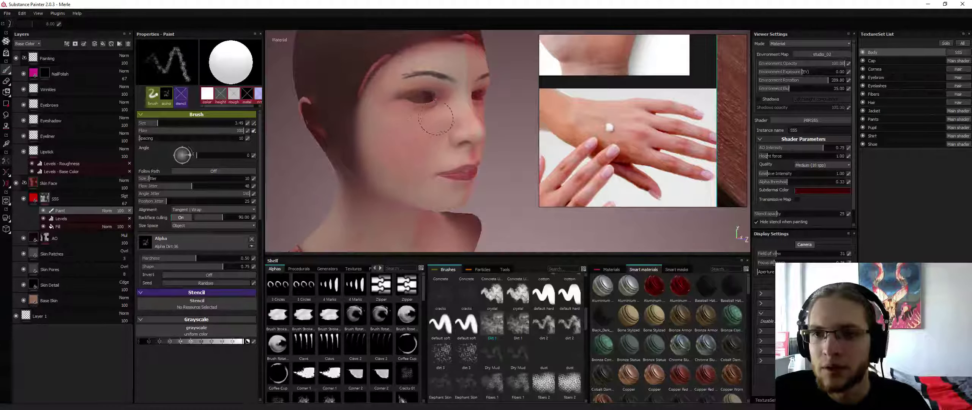
{"action": "mouse_move", "coordinate": [464, 111]}
{"action": "left_mouse_down"}
{"action": "mouse_move", "coordinate": [416, 158]}
{"action": "mouse_move", "coordinate": [435, 160]}
{"action": "mouse_move", "coordinate": [453, 141]}
{"action": "mouse_move", "coordinate": [431, 143]}
{"action": "mouse_move", "coordinate": [464, 117]}
{"action": "mouse_move", "coordinate": [431, 156]}
{"action": "left_mouse_up"}
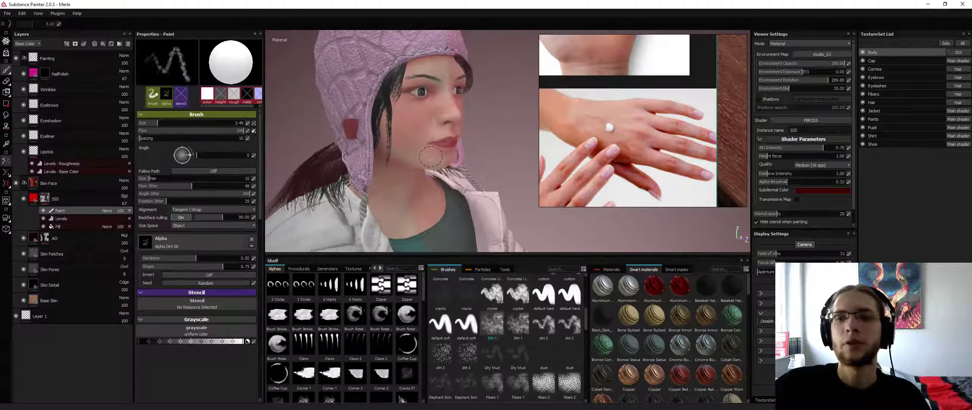
Turn off symmetry, switch the brush to black and break up the redness on the cheeks unevenly.
{"action": "left_click_drag", "start_coordinate": [462, 135], "coordinate": [430, 133], "text": "alt"}
{"action": "scroll", "coordinate": [430, 132], "scroll_direction": "down", "scroll_amount": 3}
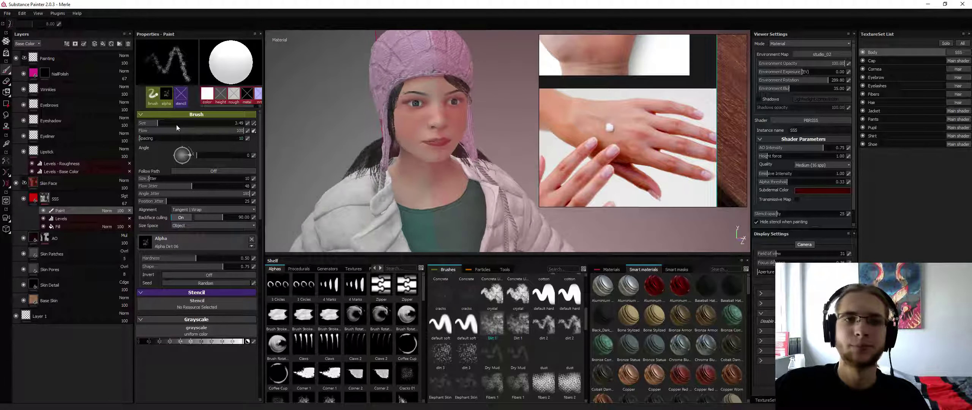
{"action": "left_click", "coordinate": [6, 163]}
{"action": "mouse_move", "coordinate": [455, 160]}
{"action": "left_mouse_down", "text": "alt"}
{"action": "mouse_move", "coordinate": [418, 156]}
{"action": "mouse_move", "coordinate": [434, 171]}
{"action": "left_mouse_up", "text": "alt"}
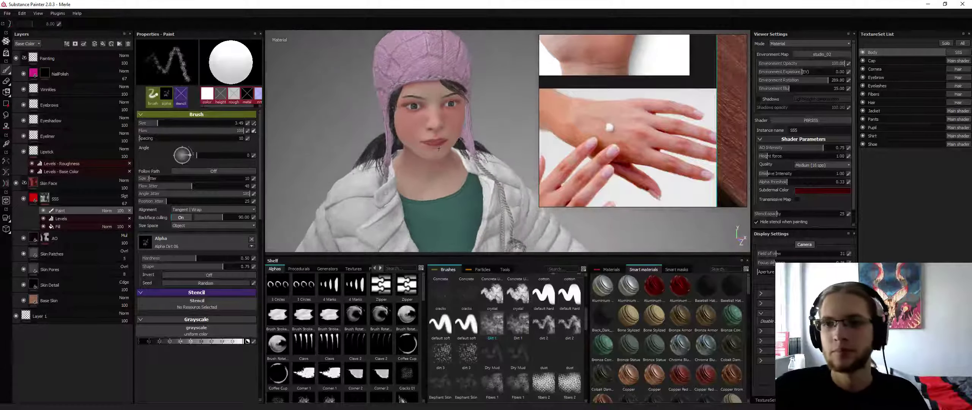
{"action": "scroll", "coordinate": [434, 190], "scroll_direction": "up", "scroll_amount": 3}
{"action": "key", "text": "x"}
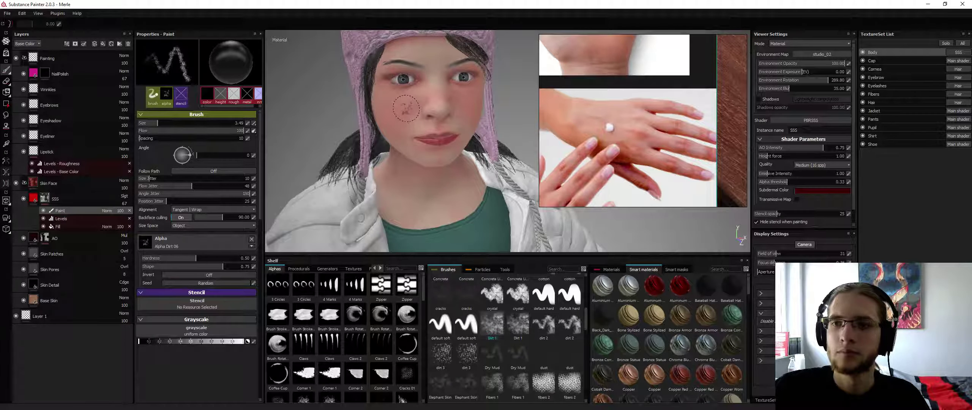
{"action": "left_click_drag", "start_coordinate": [406, 109], "coordinate": [430, 84]}
{"action": "left_click_drag", "start_coordinate": [494, 99], "coordinate": [481, 97], "text": "alt"}
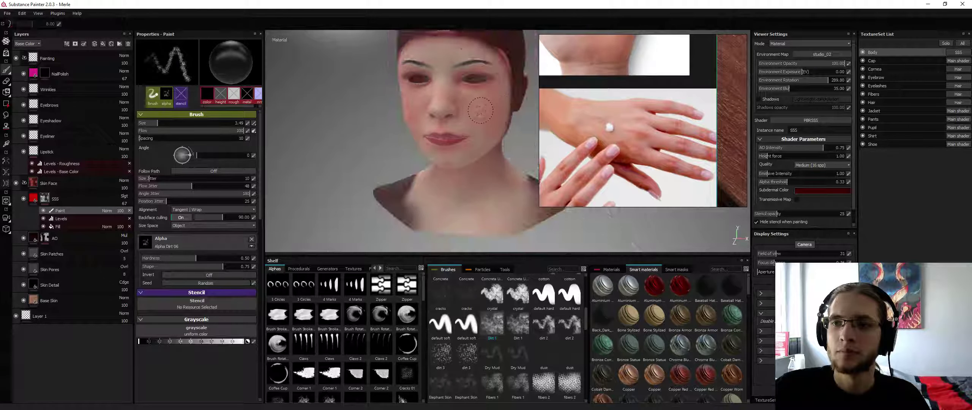
{"action": "scroll", "coordinate": [395, 114], "scroll_direction": "down", "scroll_amount": 5}
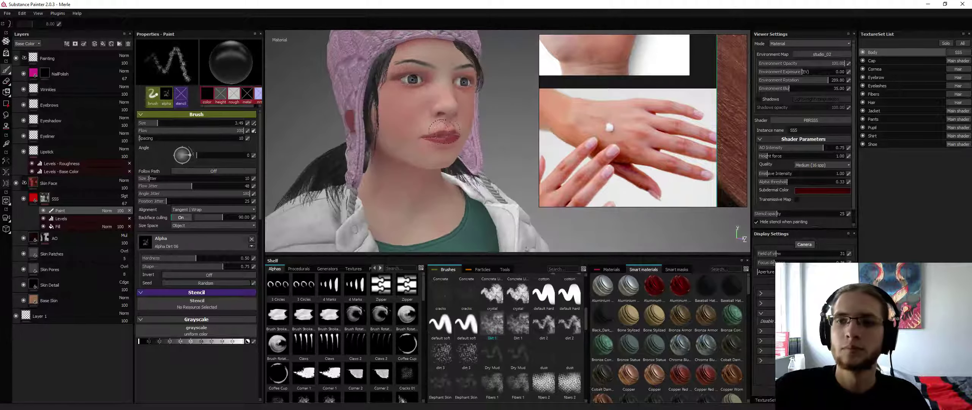
Switch the brush to white and paint mottled redness over the base of the neck and upper chest.
{"action": "left_click_drag", "start_coordinate": [391, 110], "coordinate": [494, 110], "text": "alt"}
{"action": "middle_click_drag", "start_coordinate": [446, 106], "coordinate": [448, 32], "text": "alt"}
{"action": "left_click_drag", "start_coordinate": [469, 91], "coordinate": [450, 92], "text": "alt"}
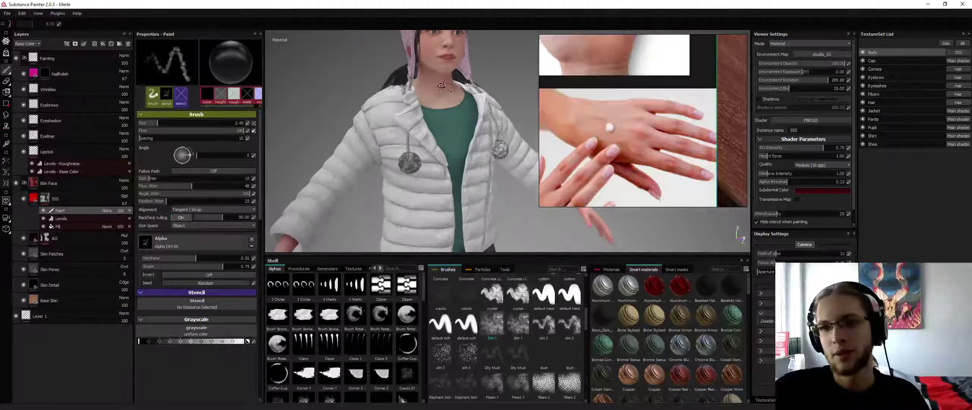
{"action": "scroll", "coordinate": [449, 92], "scroll_direction": "up", "scroll_amount": 5}
{"action": "middle_click_drag", "start_coordinate": [449, 92], "coordinate": [446, 135], "text": "alt"}
{"action": "key", "text": "x"}
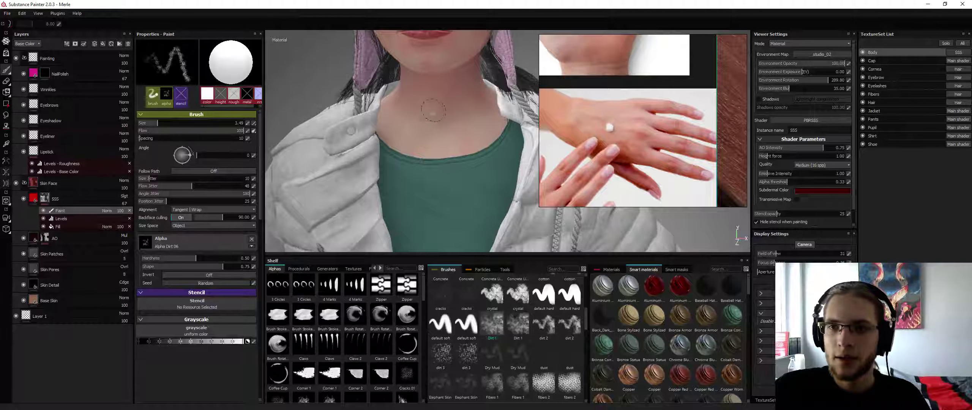
{"action": "left_click_drag", "start_coordinate": [430, 120], "coordinate": [416, 138]}
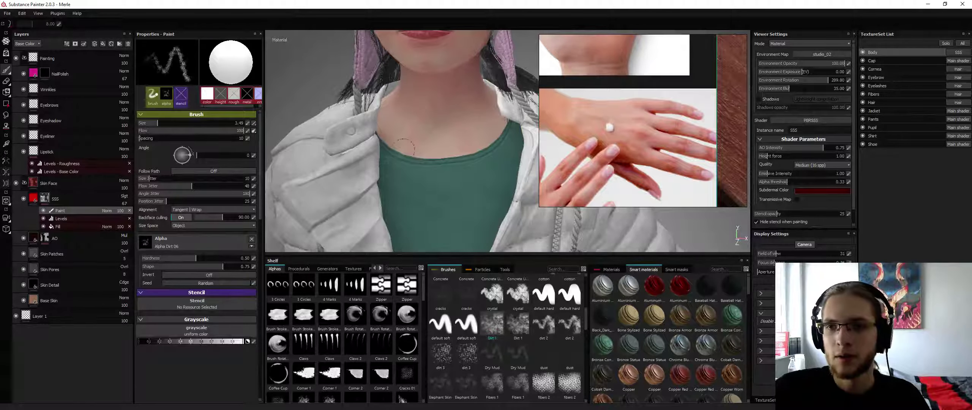
Lower the brush flow to 28 and refine the neck and chest redness with alternating white and black, comparing against the isolated body.
{"action": "left_click_drag", "start_coordinate": [215, 131], "coordinate": [167, 131]}
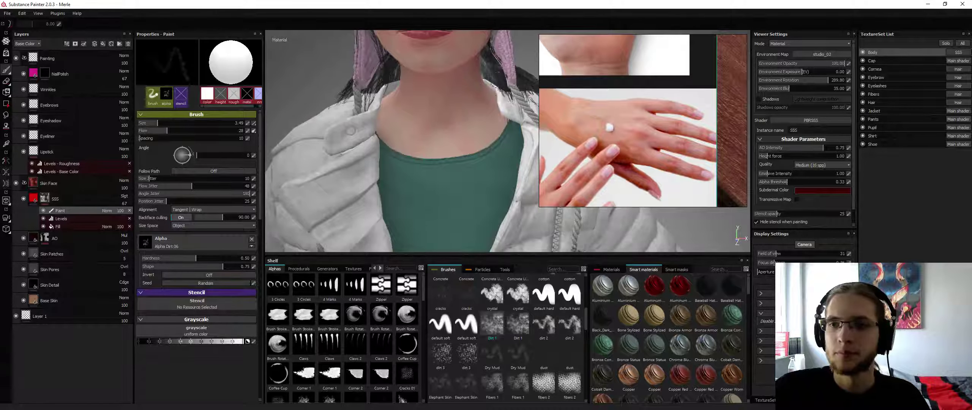
{"action": "left_click_drag", "start_coordinate": [460, 108], "coordinate": [494, 110], "text": "alt"}
{"action": "right_click_drag", "start_coordinate": [493, 110], "coordinate": [475, 114], "text": "alt"}
{"action": "left_click_drag", "start_coordinate": [475, 114], "coordinate": [451, 113], "text": "alt"}
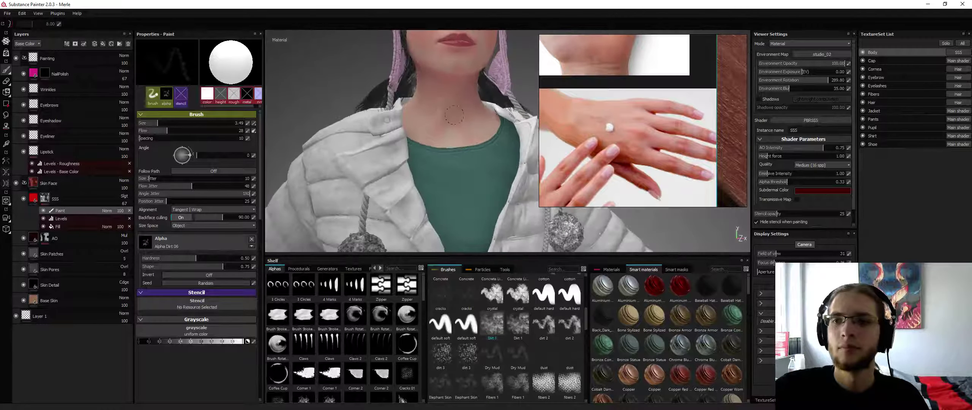
{"action": "key", "text": "x"}
{"action": "key", "text": "alt+q"}
{"action": "key", "text": "alt+q"}
{"action": "key", "text": "x"}
{"action": "key", "text": "alt+q"}
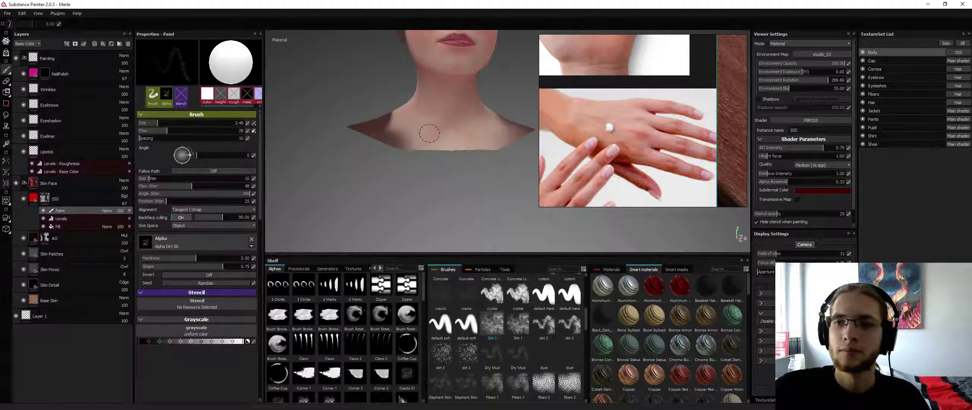
{"action": "key", "text": "alt+q"}
{"action": "key", "text": "alt+q"}
{"action": "key", "text": "alt+q"}
{"action": "mouse_move", "coordinate": [490, 111]}
{"action": "left_mouse_down", "text": "alt"}
{"action": "mouse_move", "coordinate": [458, 111]}
{"action": "mouse_move", "coordinate": [509, 115]}
{"action": "left_mouse_up", "text": "alt"}
{"action": "key", "text": "x"}
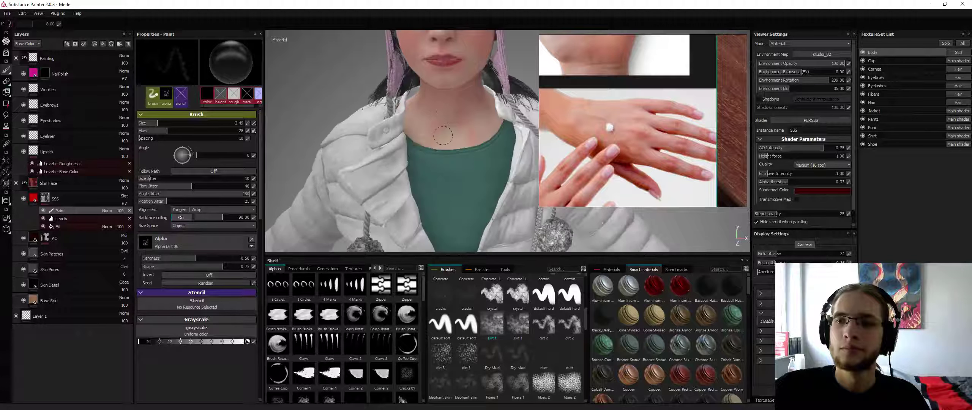
{"action": "key", "text": "x"}
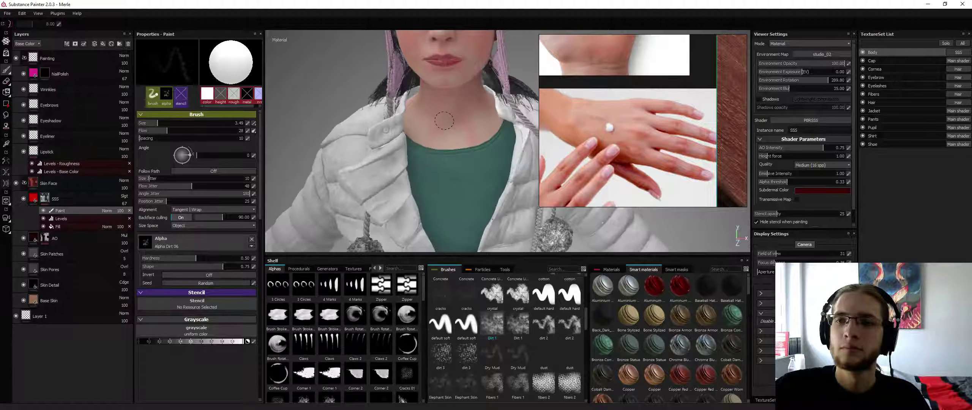
{"action": "key", "text": "x"}
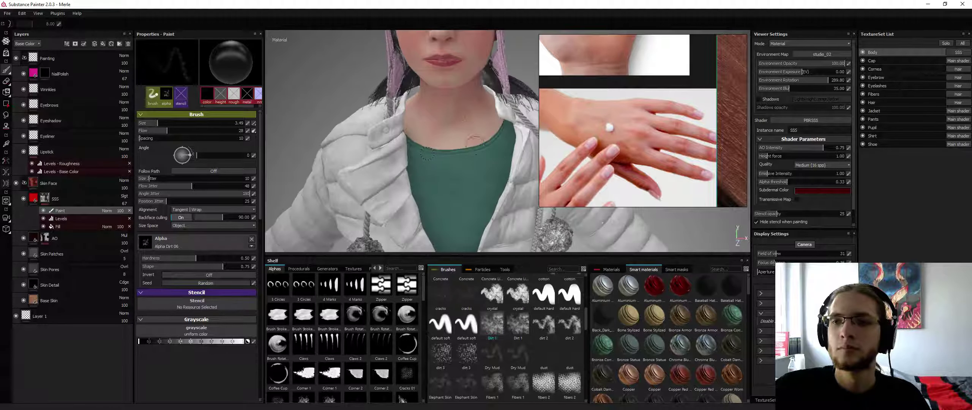
Examine the skin on the hands and the whole figure from several angles.
{"action": "left_click_drag", "start_coordinate": [432, 128], "coordinate": [495, 123], "text": "alt"}
{"action": "scroll", "coordinate": [412, 123], "scroll_direction": "down", "scroll_amount": 4}
{"action": "middle_click_drag", "start_coordinate": [440, 176], "coordinate": [460, 83], "text": "alt"}
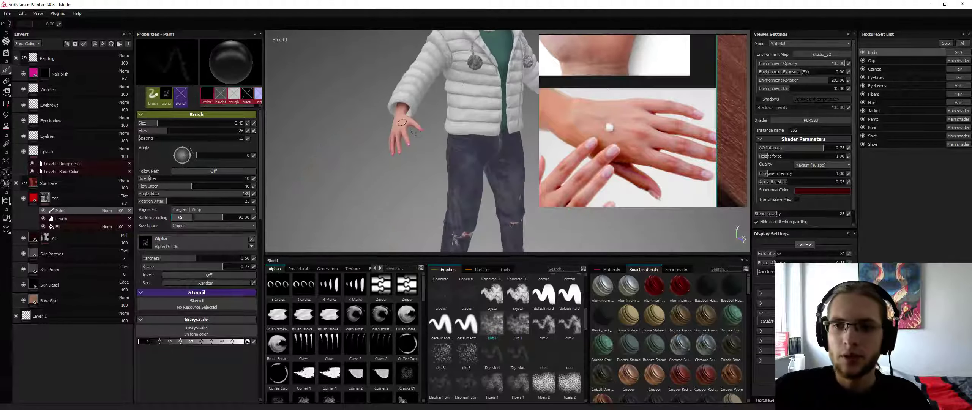
{"action": "left_click_drag", "start_coordinate": [401, 122], "coordinate": [438, 186], "text": "alt"}
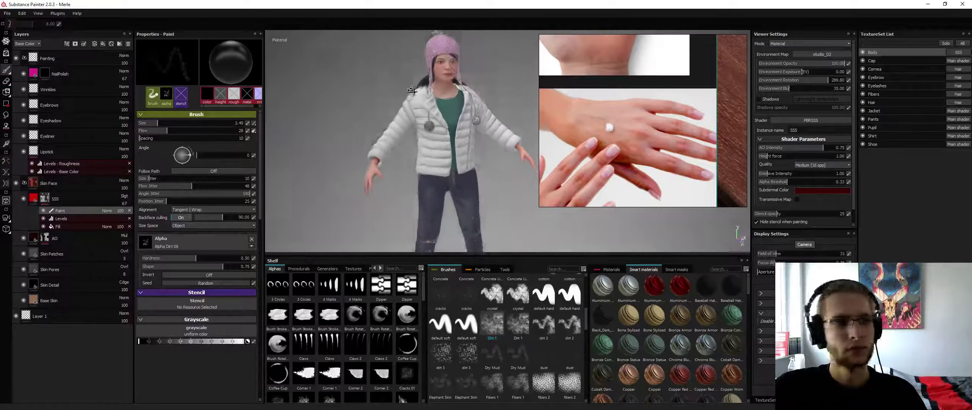
{"action": "left_click_drag", "start_coordinate": [483, 94], "coordinate": [486, 140], "text": "alt"}
{"action": "scroll", "coordinate": [457, 142], "scroll_direction": "up", "scroll_amount": 3}
{"action": "middle_click_drag", "start_coordinate": [412, 203], "coordinate": [494, 22], "text": "alt"}
{"action": "left_click_drag", "start_coordinate": [495, 21], "coordinate": [494, 95], "text": "alt"}
{"action": "middle_click_drag", "start_coordinate": [494, 95], "coordinate": [405, 173], "text": "alt"}
{"action": "left_click_drag", "start_coordinate": [406, 173], "coordinate": [412, 91], "text": "alt"}
{"action": "middle_click_drag", "start_coordinate": [412, 91], "coordinate": [433, 125], "text": "alt"}
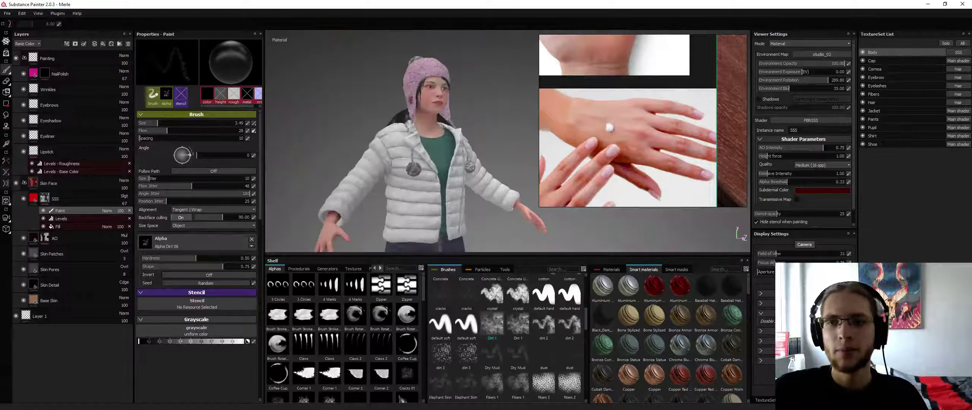
Rotate the environment lighting slightly and examine the face, neck and jacket up close.
{"action": "right_click_drag", "start_coordinate": [433, 124], "coordinate": [433, 124], "text": "shift"}
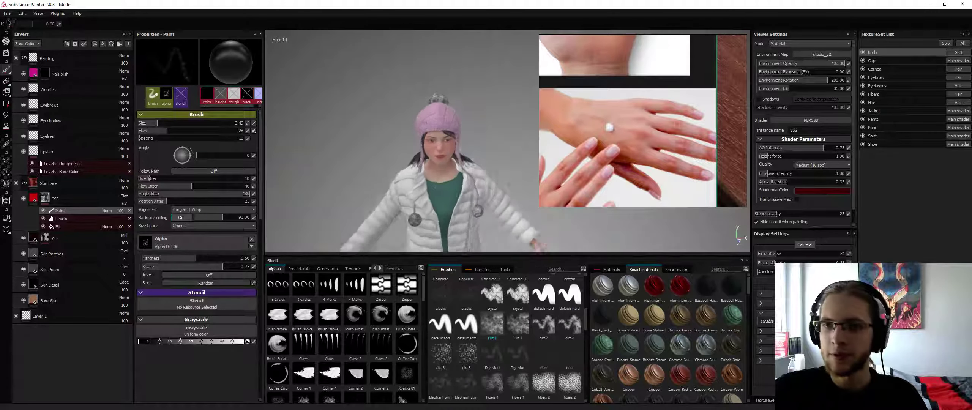
{"action": "scroll", "coordinate": [440, 123], "scroll_direction": "up", "scroll_amount": 5}
{"action": "left_click_drag", "start_coordinate": [478, 121], "coordinate": [484, 108], "text": "alt"}
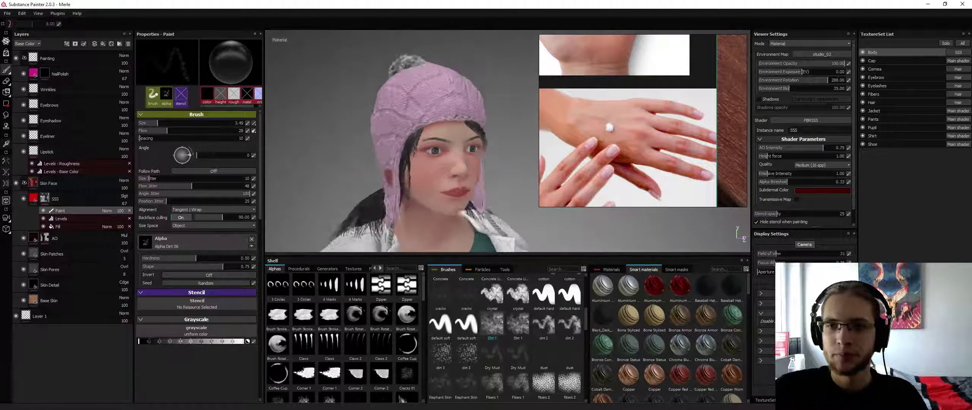
{"action": "middle_click_drag", "start_coordinate": [474, 205], "coordinate": [449, 148], "text": "alt"}
{"action": "right_click_drag", "start_coordinate": [450, 148], "coordinate": [357, 110], "text": "alt"}
{"action": "middle_click_drag", "start_coordinate": [345, 59], "coordinate": [379, 131], "text": "alt"}
{"action": "left_click_drag", "start_coordinate": [380, 131], "coordinate": [419, 162], "text": "alt"}
{"action": "middle_click_drag", "start_coordinate": [419, 163], "coordinate": [419, 102], "text": "alt"}
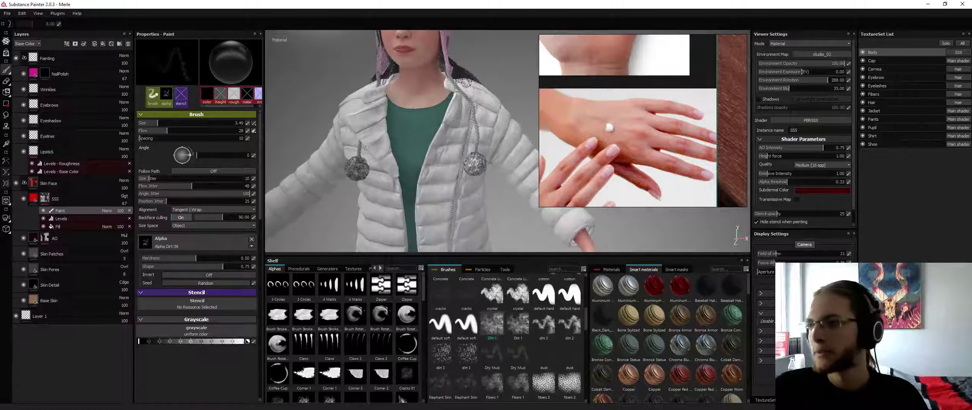
Make the Jacket texture set active for editing.
{"action": "left_click", "coordinate": [882, 111]}
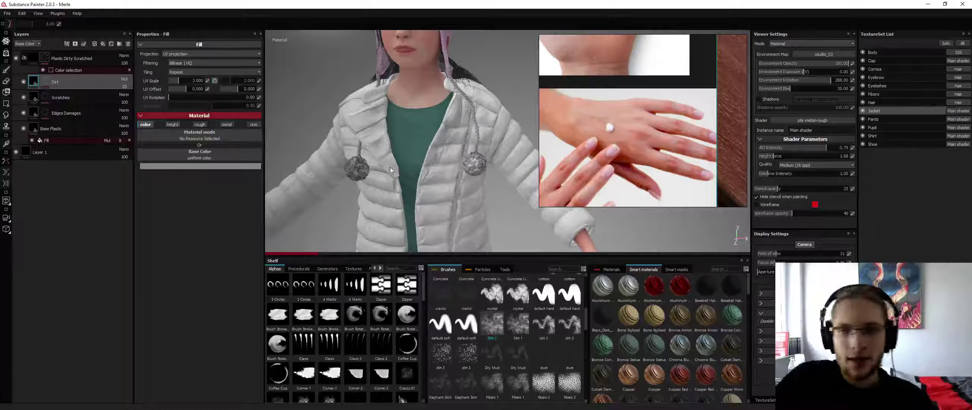
{"action": "left_click_drag", "start_coordinate": [463, 132], "coordinate": [448, 126], "text": "alt"}
Switch to PureRef and save the open hand reference scene as Hand in the Concept folder.
{"action": "middle_click_drag", "start_coordinate": [629, 130], "coordinate": [601, 118]}
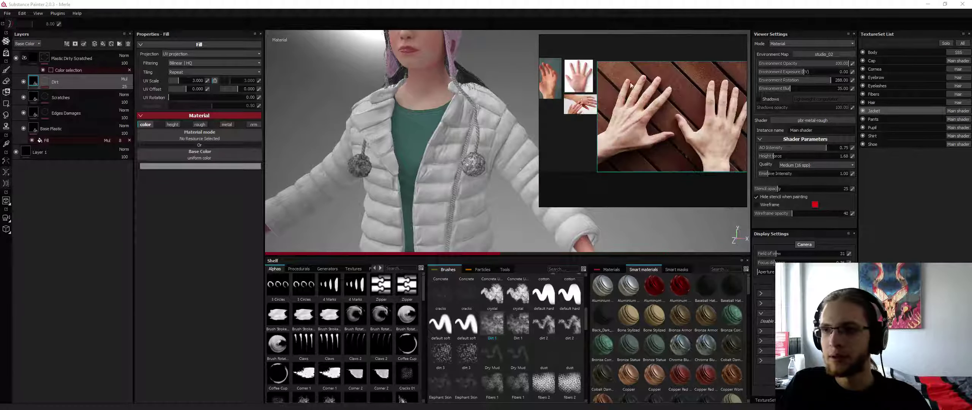
{"action": "right_click", "coordinate": [604, 177]}
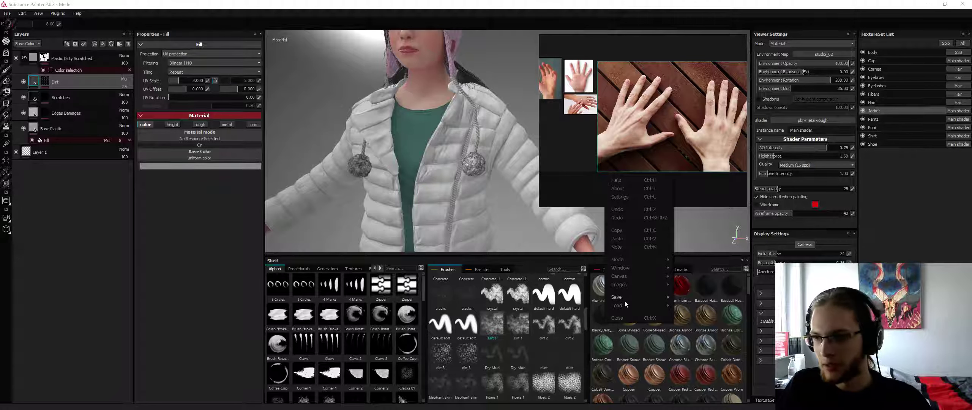
{"action": "mouse_move", "coordinate": [624, 305]}
{"action": "left_click", "coordinate": [688, 299]}
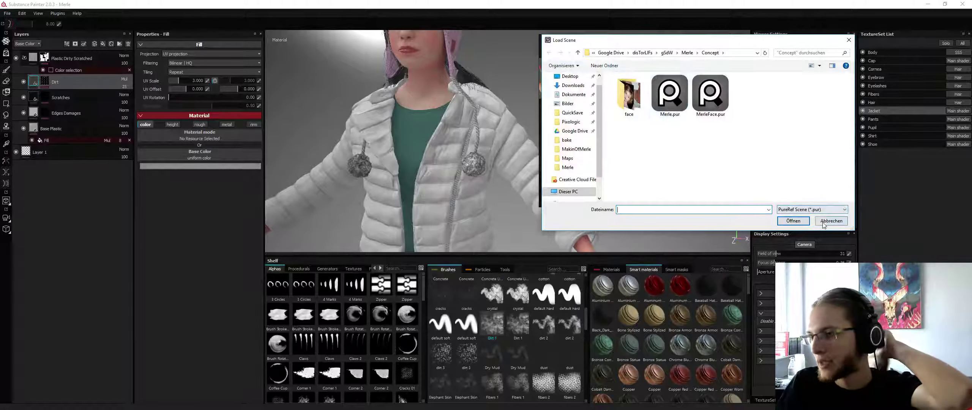
{"action": "double_click", "coordinate": [680, 112]}
{"action": "key", "text": "ctrl+s"}
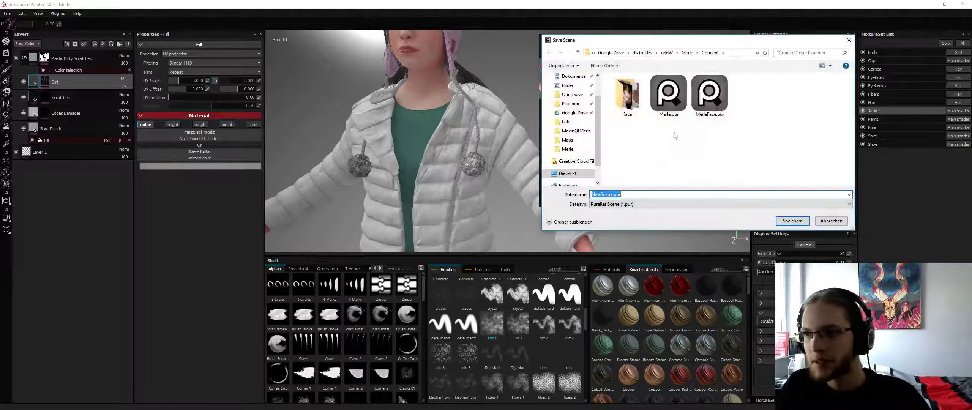
{"action": "type", "text": "Hand"}
{"action": "key", "text": "Return"}
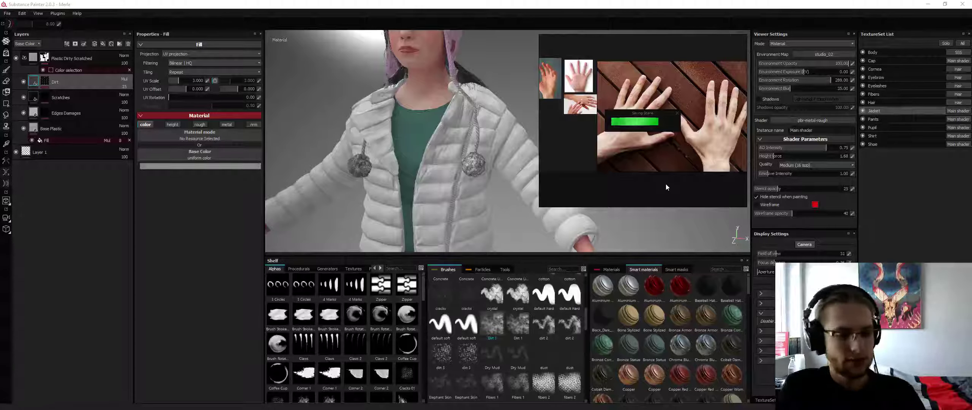
Load the Merle.pur reference scene and frame the white puffer jacket photo.
{"action": "key", "text": "ctrl+o"}
{"action": "left_click", "coordinate": [725, 104]}
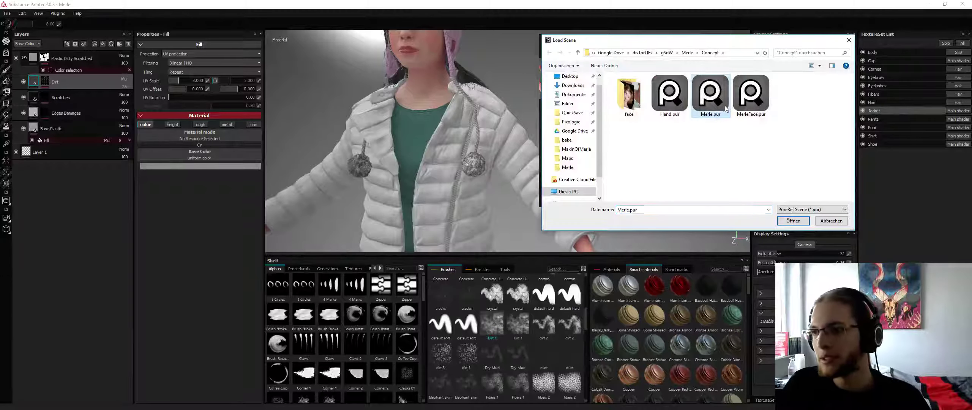
{"action": "left_click", "coordinate": [790, 224]}
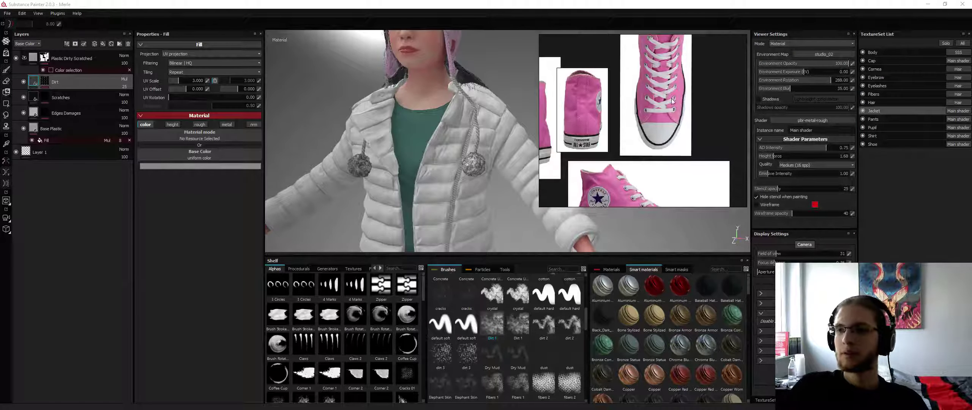
{"action": "scroll", "coordinate": [672, 98], "scroll_direction": "up", "scroll_amount": 5}
{"action": "scroll", "coordinate": [657, 114], "scroll_direction": "down", "scroll_amount": 12}
{"action": "middle_click_drag", "start_coordinate": [595, 124], "coordinate": [670, 115]}
{"action": "scroll", "coordinate": [668, 160], "scroll_direction": "up", "scroll_amount": 8}
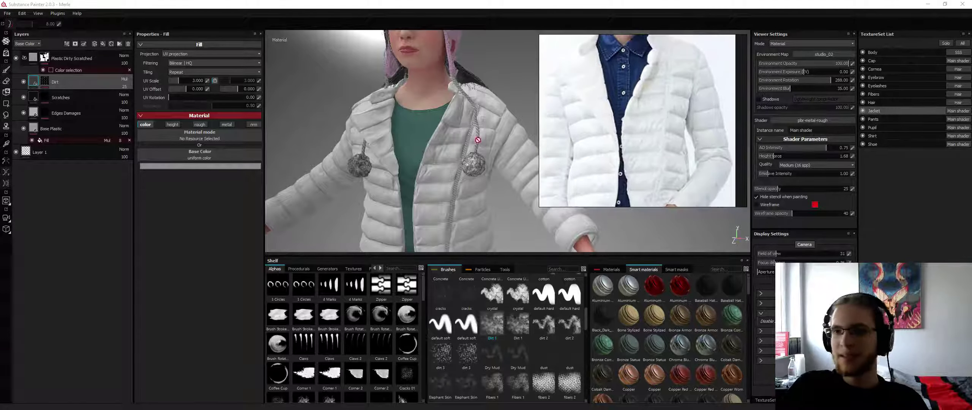
Back in Substance Painter, search the smart materials for "pain" and add Steel Painted above the Plastic Dirty Scratched group.
{"action": "left_click_drag", "start_coordinate": [477, 140], "coordinate": [436, 135], "text": "alt"}
{"action": "middle_click_drag", "start_coordinate": [437, 135], "coordinate": [420, 102], "text": "alt"}
{"action": "right_click_drag", "start_coordinate": [421, 102], "coordinate": [438, 167], "text": "alt"}
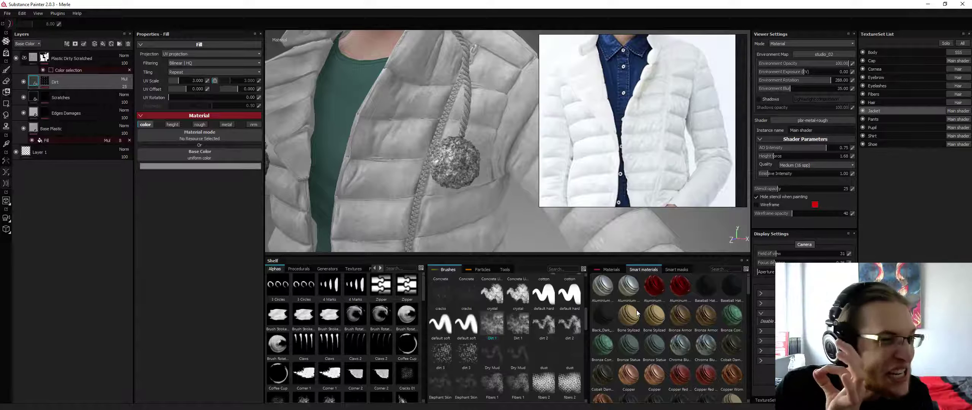
{"action": "mouse_move", "coordinate": [637, 301]}
{"action": "scroll", "coordinate": [638, 319], "scroll_direction": "down", "scroll_amount": 5}
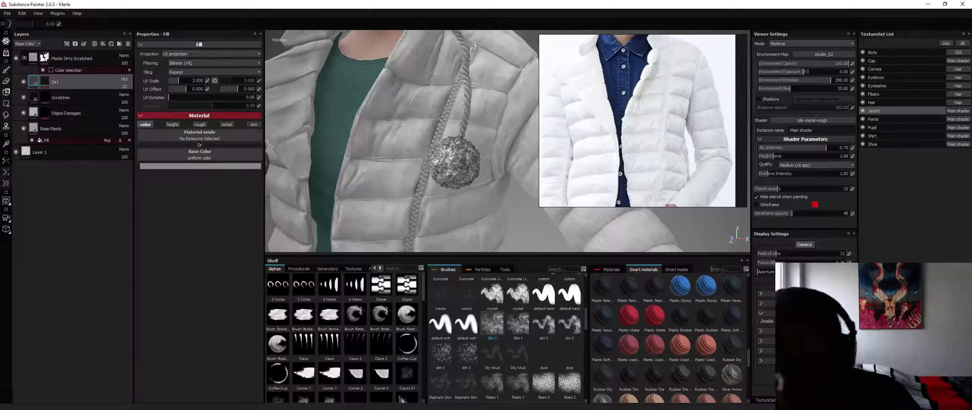
{"action": "left_click", "coordinate": [710, 268]}
{"action": "type", "text": "pain"}
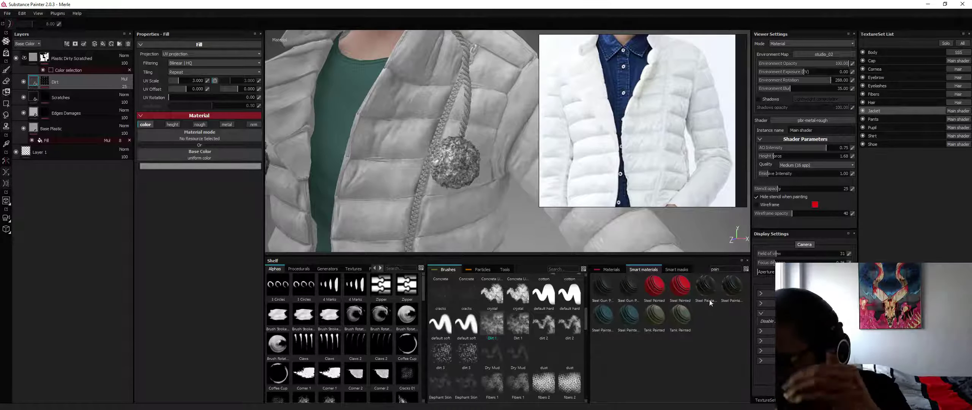
{"action": "left_click", "coordinate": [663, 292]}
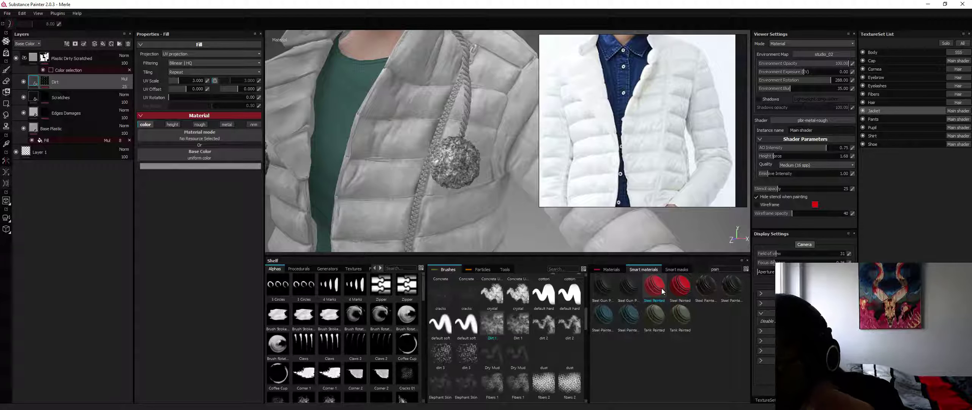
{"action": "mouse_move", "coordinate": [659, 300]}
{"action": "left_mouse_down"}
{"action": "mouse_move", "coordinate": [152, 11]}
{"action": "mouse_move", "coordinate": [67, 44]}
{"action": "mouse_move", "coordinate": [80, 52]}
{"action": "left_mouse_up"}
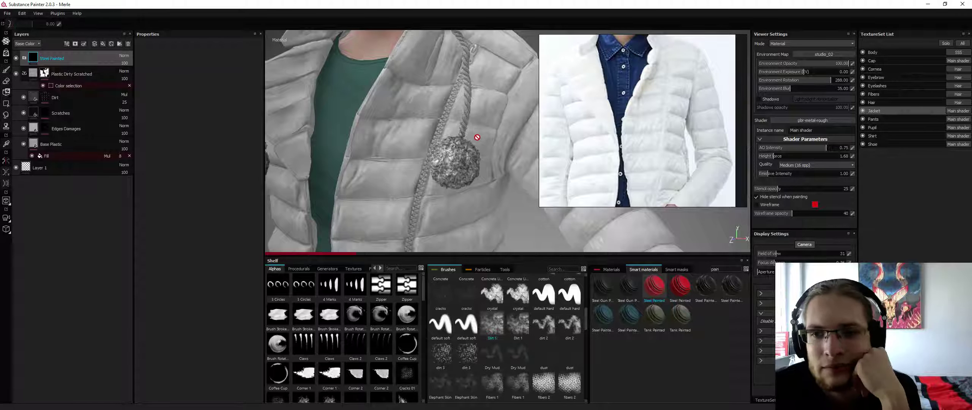
Mask Steel Painted with a color selection using the zipper's purple ID colour, with tolerance set to 0.323.
{"action": "right_click", "coordinate": [73, 59]}
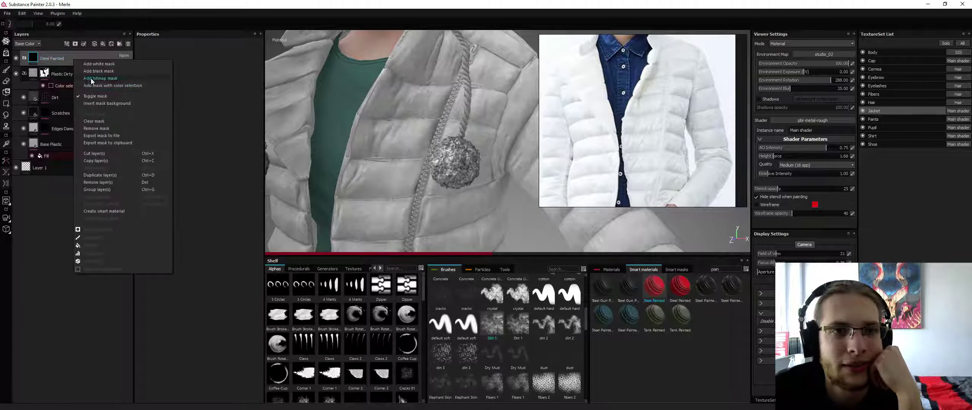
{"action": "left_click", "coordinate": [94, 87]}
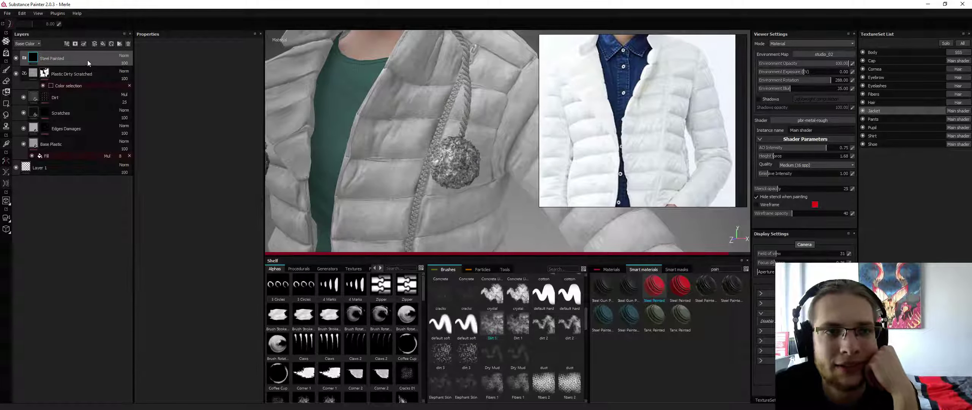
{"action": "left_click", "coordinate": [246, 103]}
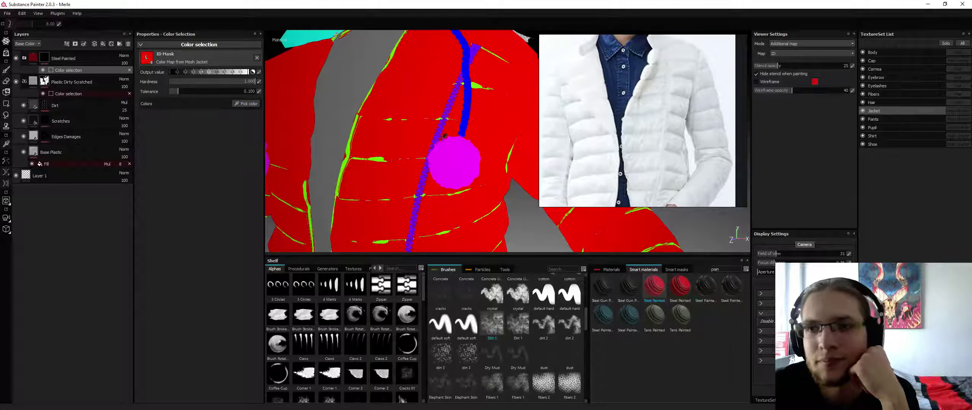
{"action": "left_click", "coordinate": [444, 134]}
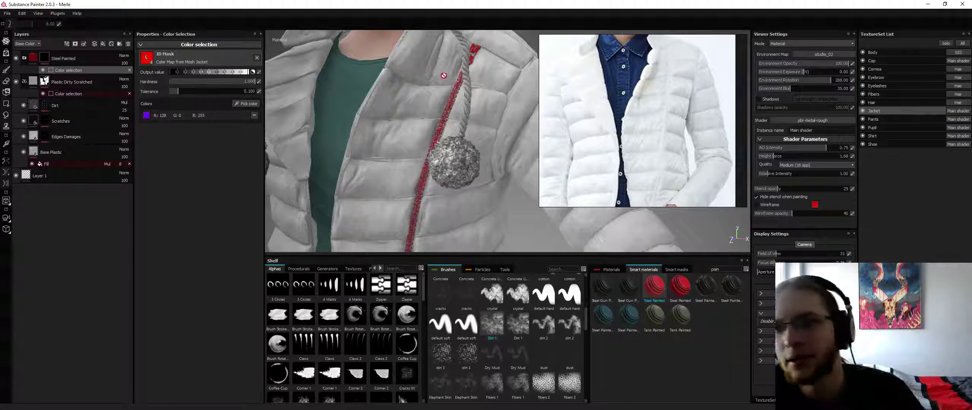
{"action": "left_click", "coordinate": [185, 91]}
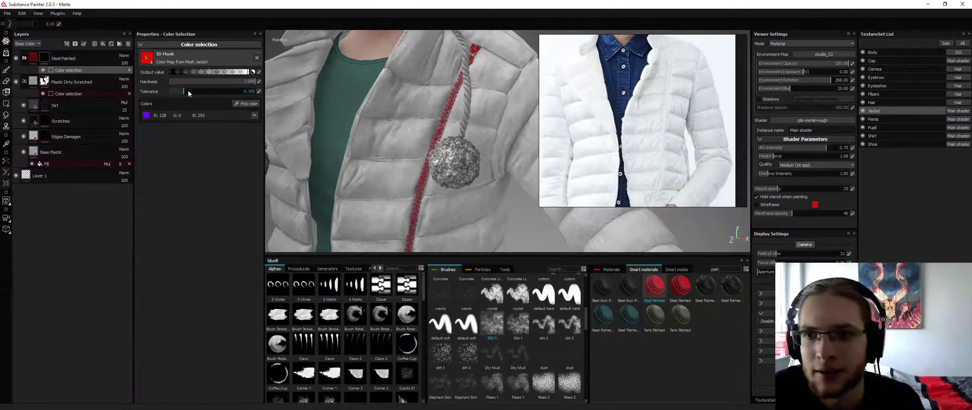
{"action": "left_click", "coordinate": [197, 91]}
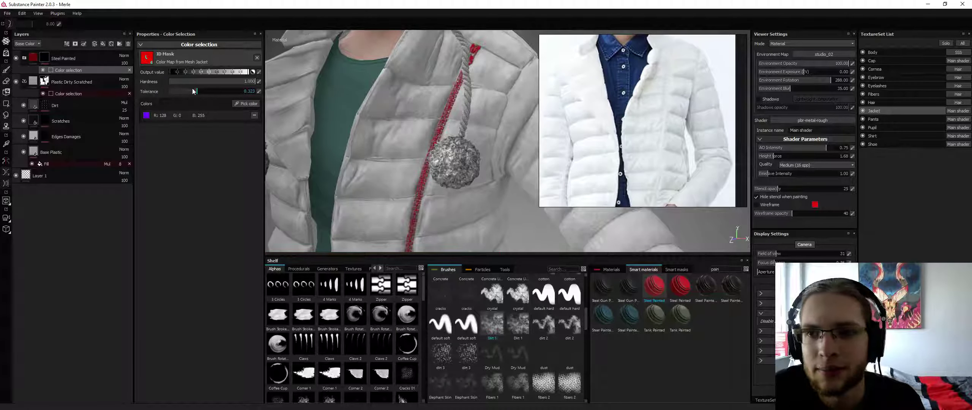
{"action": "left_click_drag", "start_coordinate": [452, 137], "coordinate": [466, 153], "text": "alt"}
{"action": "scroll", "coordinate": [476, 154], "scroll_direction": "down", "scroll_amount": 4}
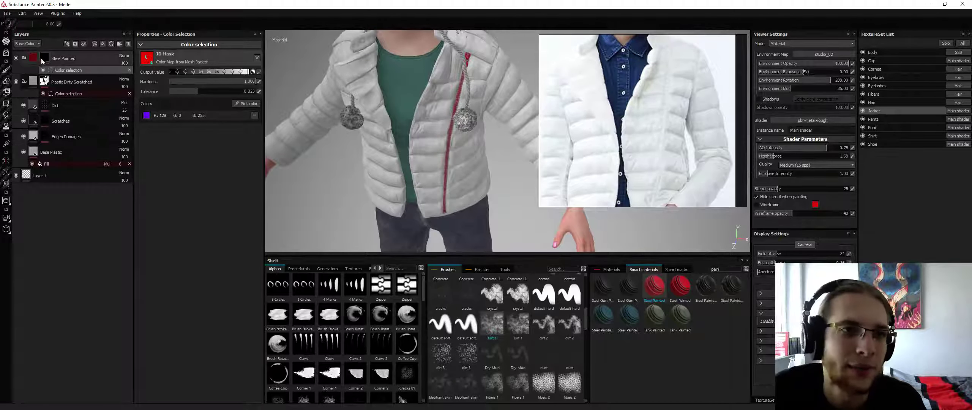
Set the base color of the Paint layer inside Steel Painted to near-white with a value of 0.969.
{"action": "left_click", "coordinate": [25, 58]}
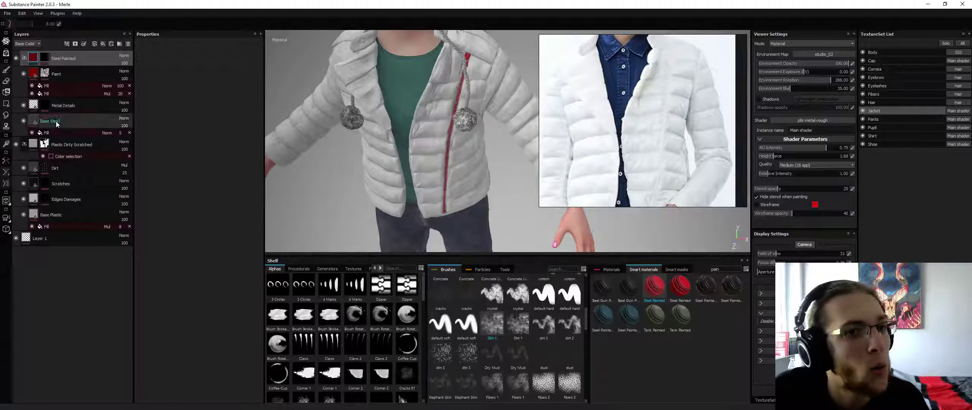
{"action": "left_click", "coordinate": [61, 80]}
{"action": "left_click", "coordinate": [159, 115]}
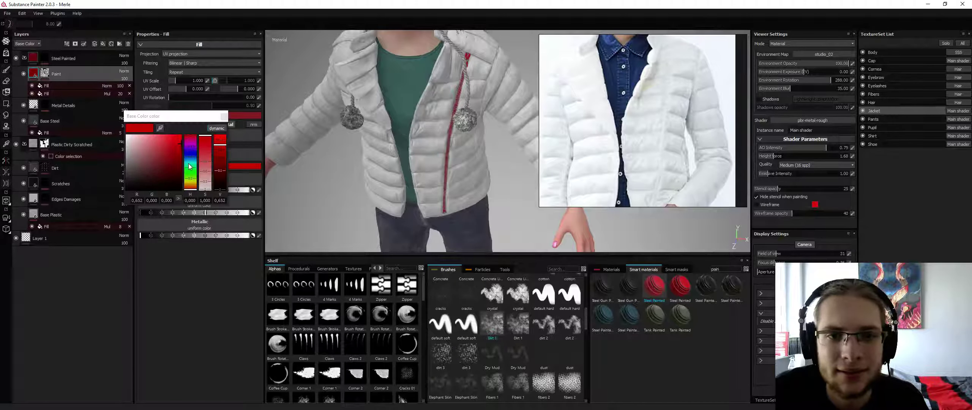
{"action": "left_click_drag", "start_coordinate": [133, 138], "coordinate": [127, 136]}
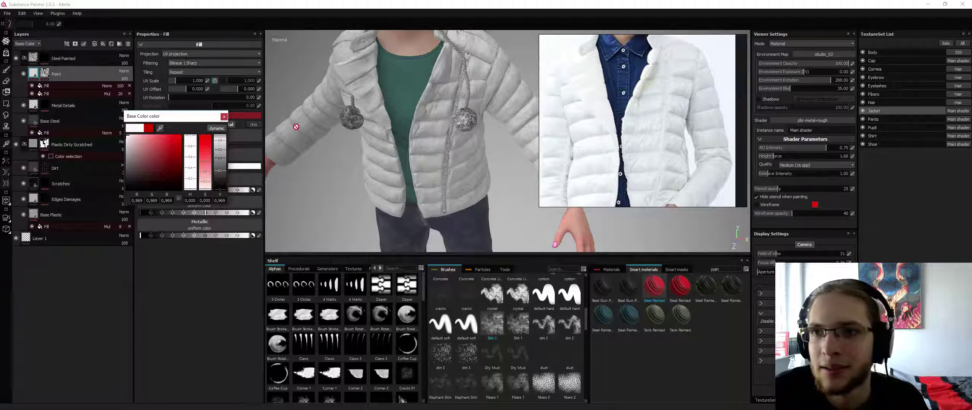
Rotate the environment lighting to 7.20 and examine the jacket with its white zipper and the character's face, then close the colour picker.
{"action": "left_click_drag", "start_coordinate": [416, 142], "coordinate": [356, 158], "text": "alt"}
{"action": "right_click_drag", "start_coordinate": [356, 158], "coordinate": [373, 174], "text": "shift"}
{"action": "middle_click_drag", "start_coordinate": [349, 158], "coordinate": [456, 160], "text": "alt"}
{"action": "mouse_move", "coordinate": [455, 160]}
{"action": "right_mouse_down", "text": "alt"}
{"action": "mouse_move", "coordinate": [450, 97]}
{"action": "mouse_move", "coordinate": [452, 170]}
{"action": "mouse_move", "coordinate": [438, 165]}
{"action": "mouse_move", "coordinate": [446, 165]}
{"action": "right_mouse_up", "text": "alt"}
{"action": "left_click_drag", "start_coordinate": [451, 131], "coordinate": [448, 123], "text": "alt"}
{"action": "right_click_drag", "start_coordinate": [448, 124], "coordinate": [418, 93], "text": "alt"}
{"action": "left_click_drag", "start_coordinate": [407, 116], "coordinate": [407, 118], "text": "alt"}
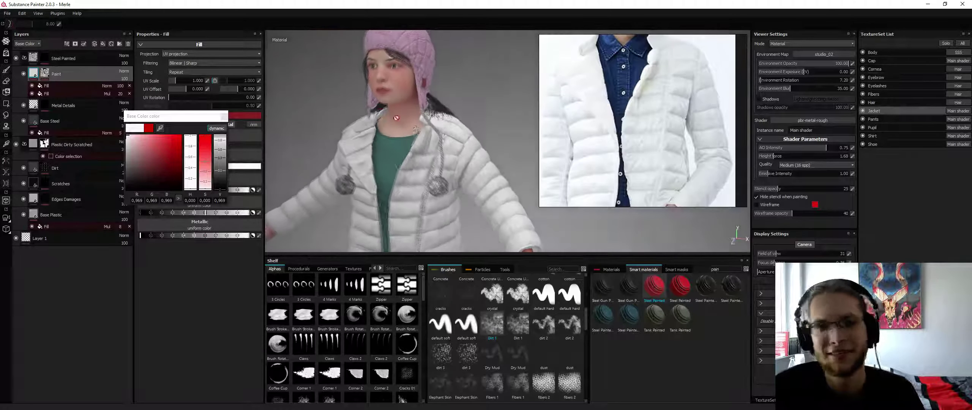
{"action": "mouse_move", "coordinate": [407, 116]}
{"action": "middle_mouse_down", "text": "alt"}
{"action": "mouse_move", "coordinate": [408, 129]}
{"action": "mouse_move", "coordinate": [458, 147]}
{"action": "middle_mouse_up", "text": "alt"}
{"action": "right_click_drag", "start_coordinate": [457, 147], "coordinate": [474, 175], "text": "alt"}
{"action": "left_click", "coordinate": [223, 116]}
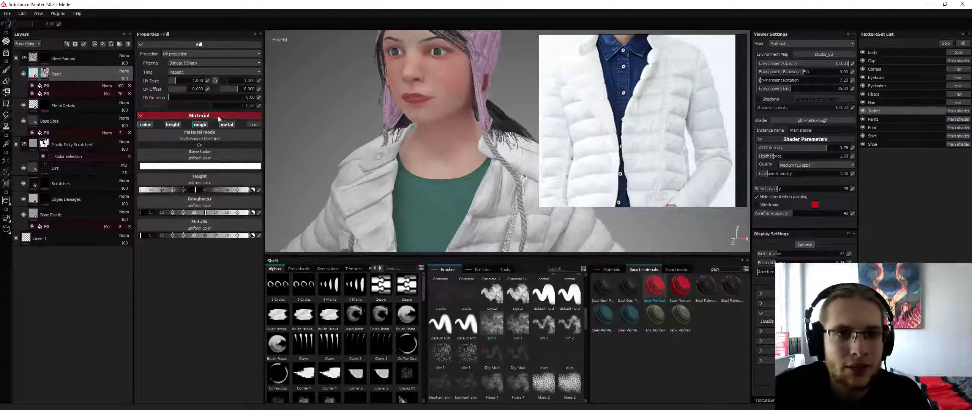
Try to add the collar flap's cyan ID colour to the Steel Painted color selection.
{"action": "left_click", "coordinate": [60, 59]}
{"action": "left_click", "coordinate": [46, 58]}
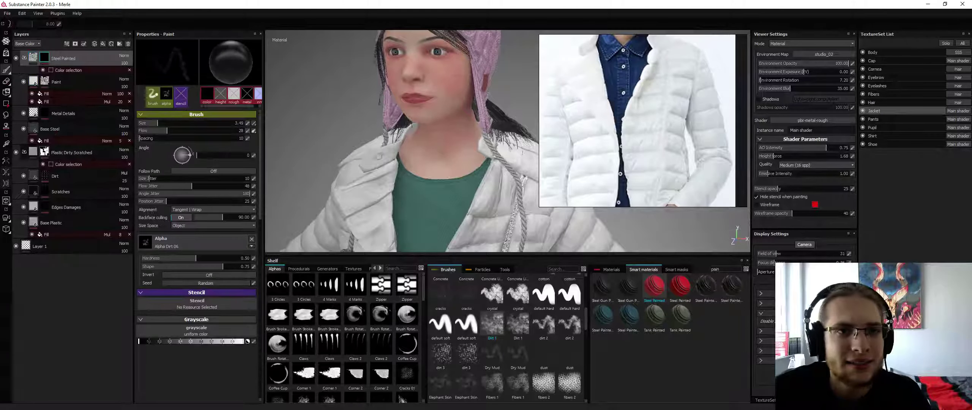
{"action": "left_click", "coordinate": [78, 71]}
{"action": "left_click", "coordinate": [247, 103]}
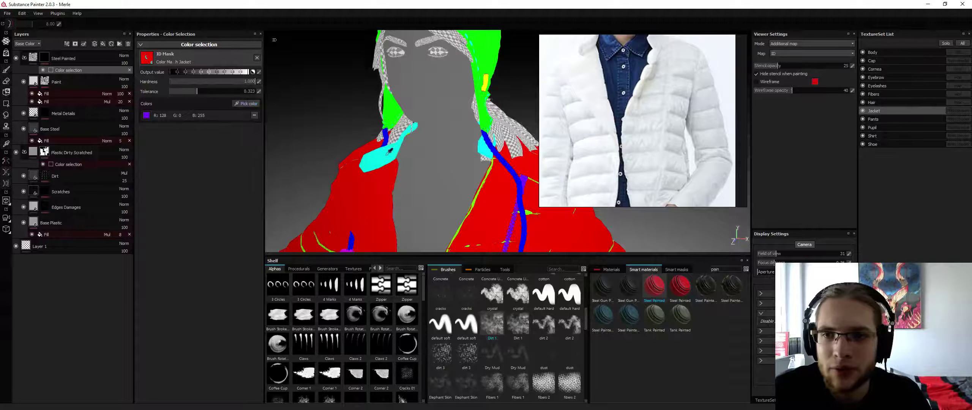
{"action": "left_click", "coordinate": [389, 152]}
{"action": "middle_click_drag", "start_coordinate": [389, 151], "coordinate": [428, 124], "text": "alt"}
{"action": "key", "text": "ctrl+z"}
Add a paint effect to the Steel Painted mask and set up the default hard brush at size 0.82 for the collar button.
{"action": "right_click_drag", "start_coordinate": [428, 123], "coordinate": [418, 155], "text": "alt"}
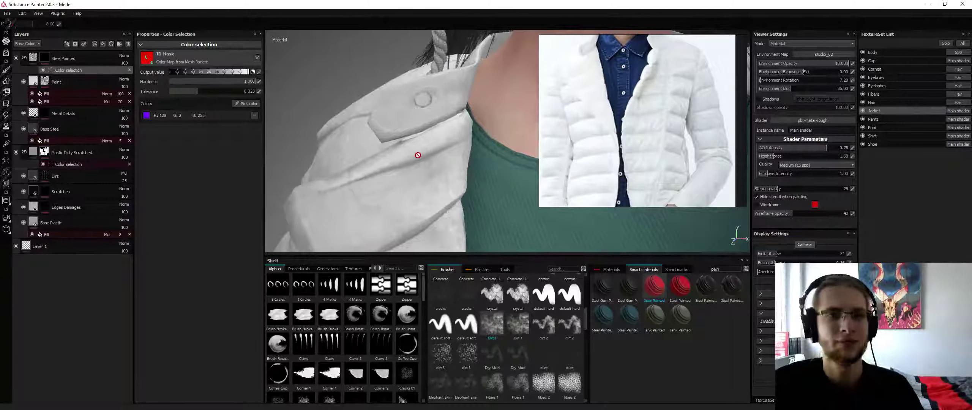
{"action": "right_click", "coordinate": [72, 59]}
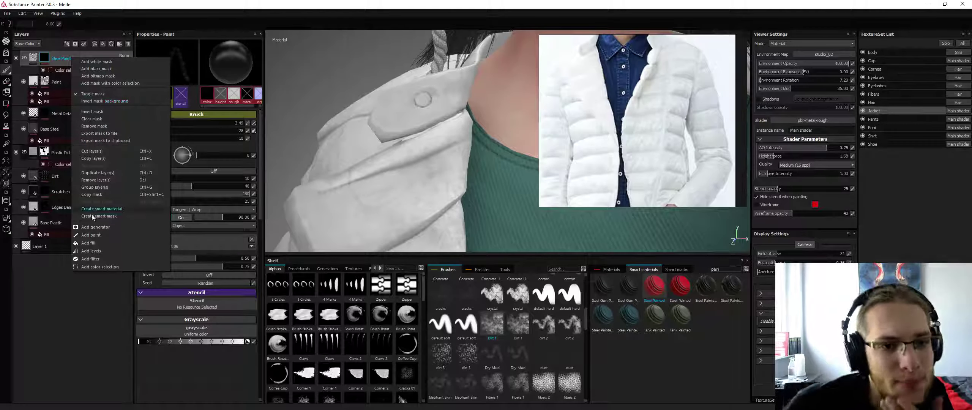
{"action": "left_click", "coordinate": [91, 235]}
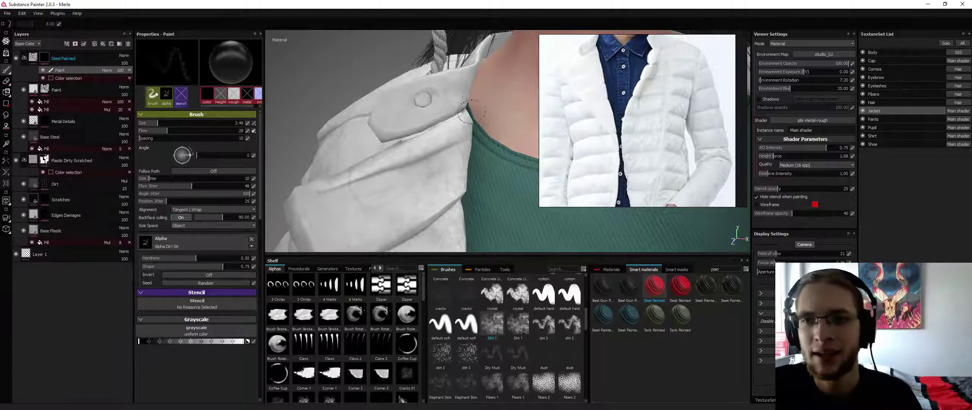
{"action": "right_click_drag", "start_coordinate": [448, 111], "coordinate": [432, 110], "text": "ctrl"}
{"action": "left_click", "coordinate": [451, 325]}
{"action": "left_click", "coordinate": [543, 294]}
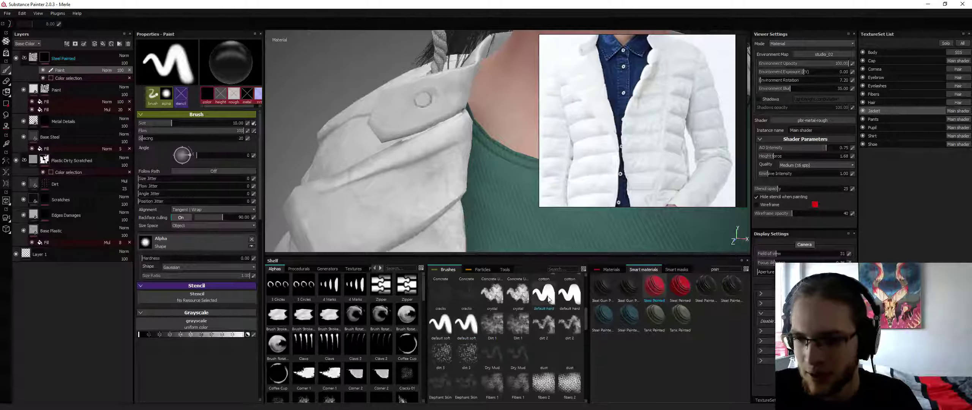
{"action": "right_click_drag", "start_coordinate": [411, 120], "coordinate": [423, 121], "text": "ctrl"}
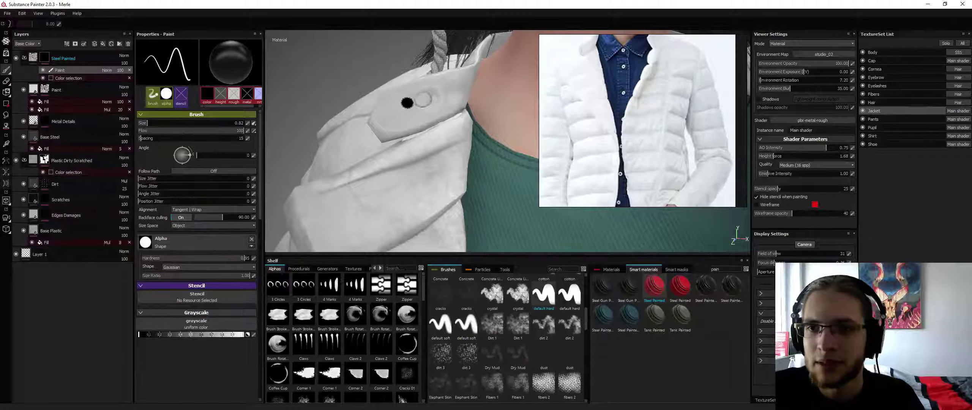
Switch the brush to white and paint the round collar-flap button into the Steel Painted mask.
{"action": "left_click", "coordinate": [422, 100]}
{"action": "key", "text": "x"}
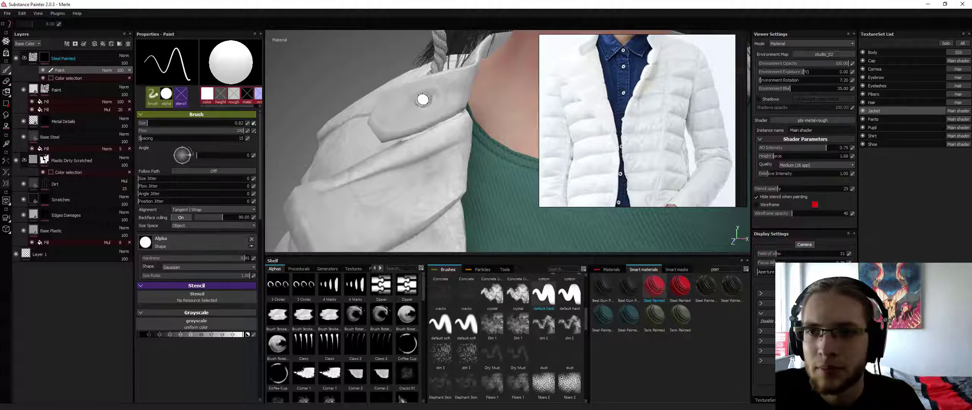
{"action": "left_click", "coordinate": [422, 99]}
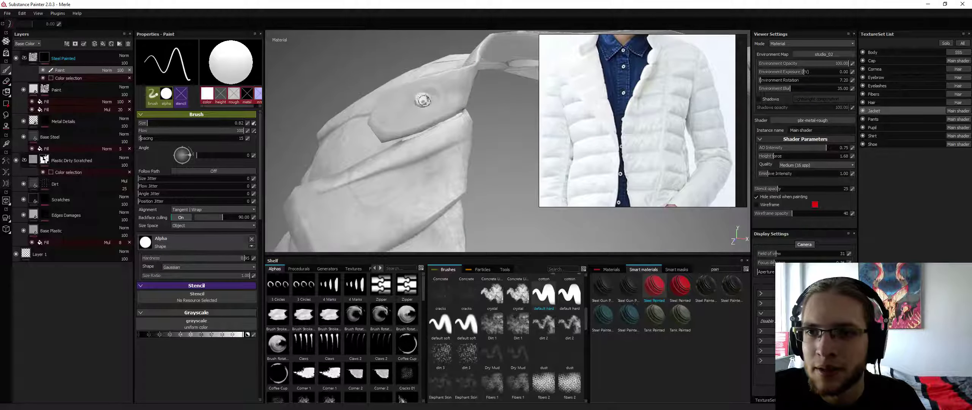
Rotate the environment lighting to 280.80 and add the collar flap's cyan ID colour to the Plastic Dirty Scratched colour selection.
{"action": "left_click_drag", "start_coordinate": [424, 99], "coordinate": [474, 99], "text": "alt"}
{"action": "scroll", "coordinate": [298, 119], "scroll_direction": "down", "scroll_amount": 3}
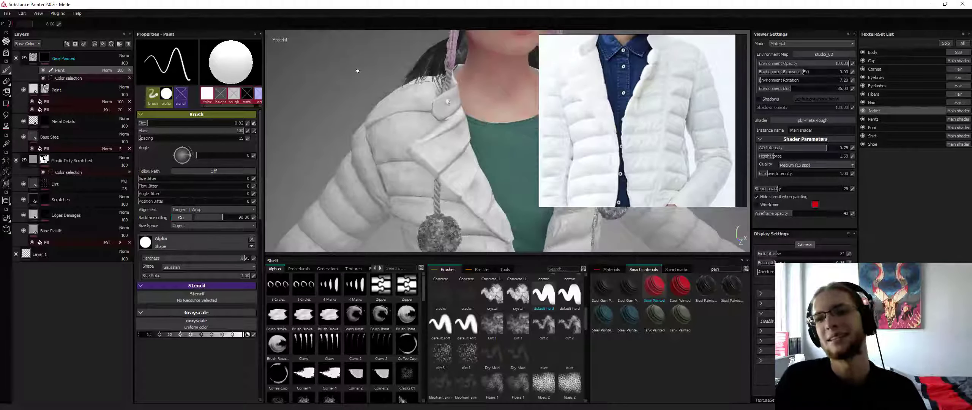
{"action": "right_click_drag", "start_coordinate": [482, 144], "coordinate": [368, 144], "text": "shift"}
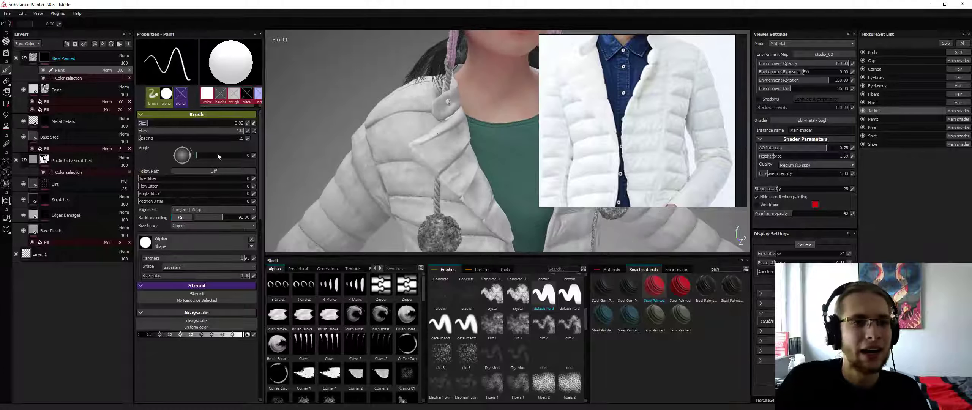
{"action": "left_click", "coordinate": [93, 172]}
{"action": "left_click", "coordinate": [246, 103]}
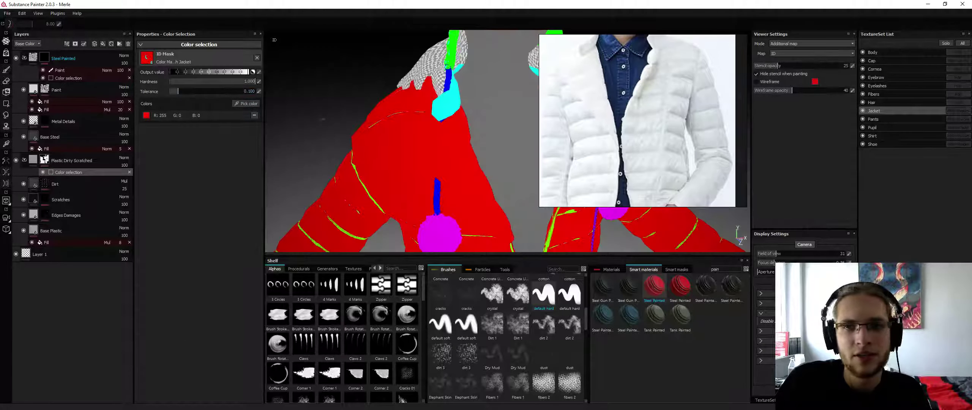
{"action": "left_click", "coordinate": [446, 113]}
Examine the jacket's front, sleeve and drawstring pompoms in the shaded view and in the ID map.
{"action": "left_click_drag", "start_coordinate": [407, 144], "coordinate": [498, 150], "text": "alt"}
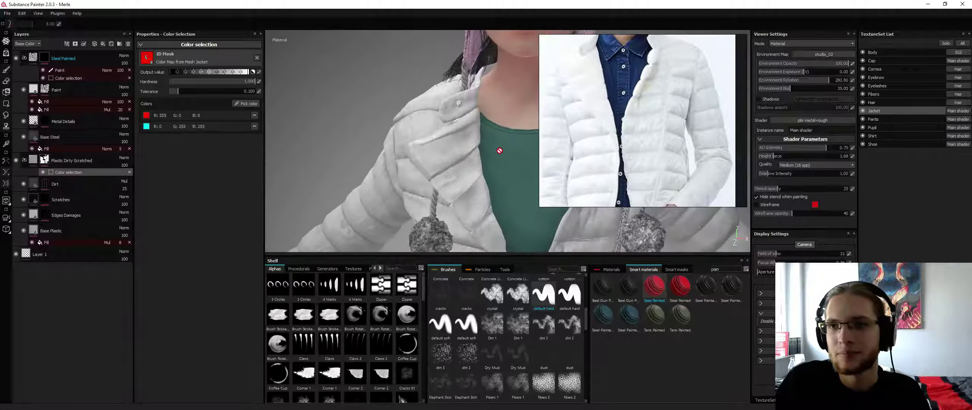
{"action": "scroll", "coordinate": [480, 126], "scroll_direction": "down", "scroll_amount": 3}
{"action": "left_click_drag", "start_coordinate": [480, 126], "coordinate": [421, 104], "text": "alt"}
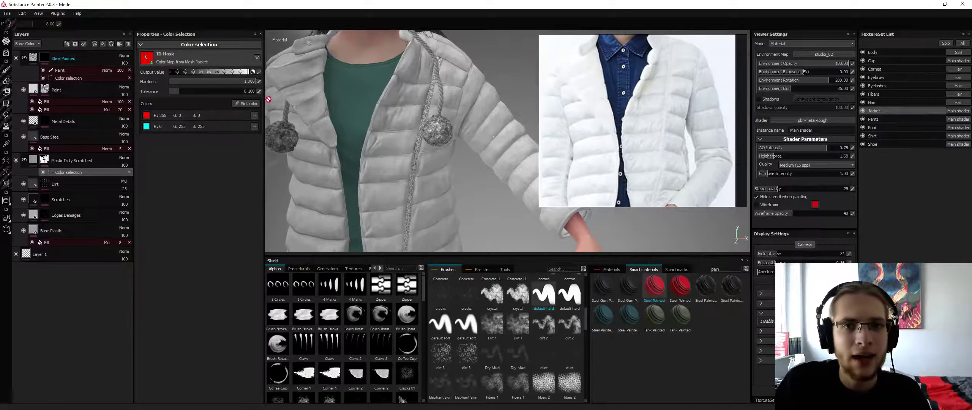
{"action": "left_click", "coordinate": [245, 107]}
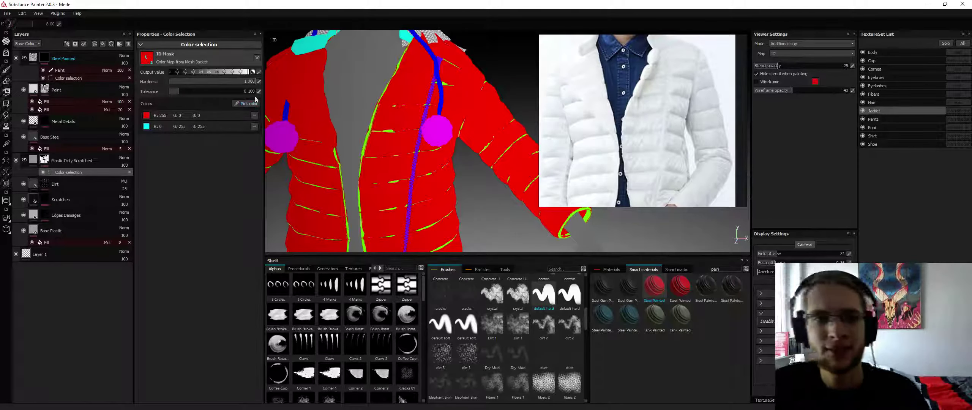
{"action": "left_click", "coordinate": [245, 104]}
{"action": "left_click_drag", "start_coordinate": [400, 124], "coordinate": [384, 129], "text": "alt"}
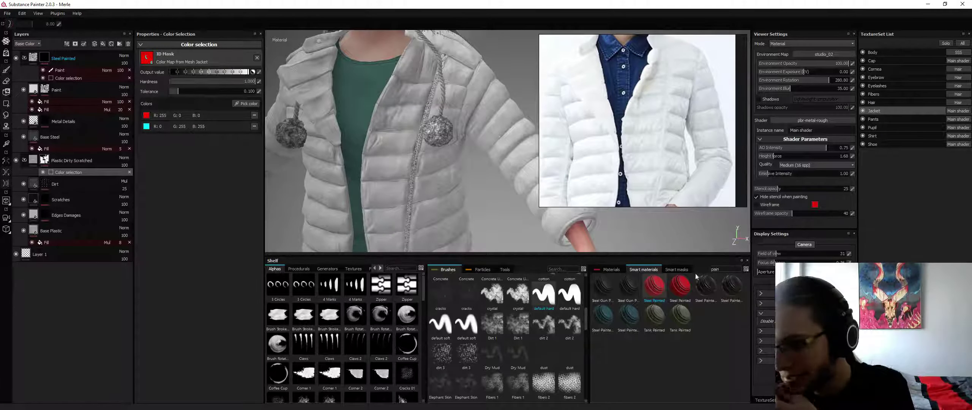
Search the smart materials for "fab" and look at the stretched and other fabric presets.
{"action": "key", "text": "BackSpace"}
{"action": "key", "text": "BackSpace"}
{"action": "key", "text": "BackSpace"}
{"action": "key", "text": "BackSpace"}
{"action": "type", "text": "fab"}
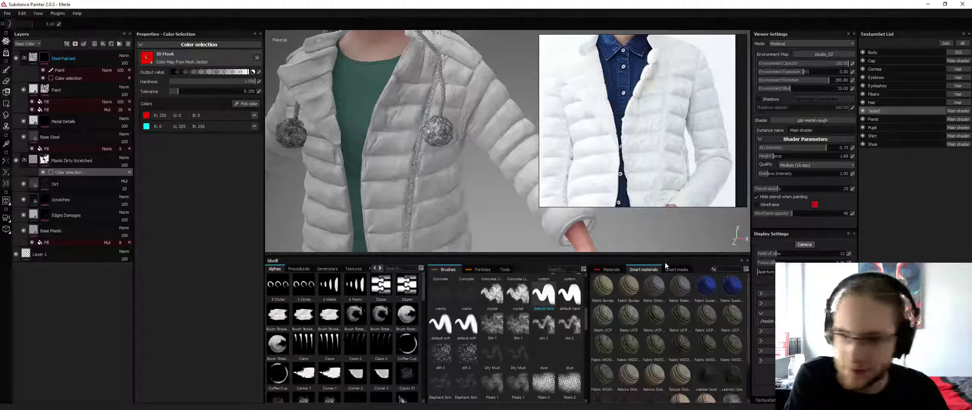
{"action": "left_click", "coordinate": [658, 285]}
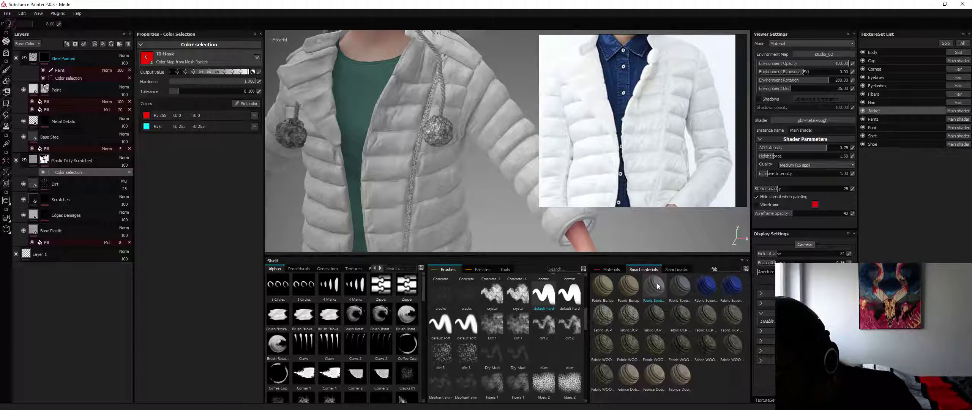
{"action": "left_click", "coordinate": [654, 376]}
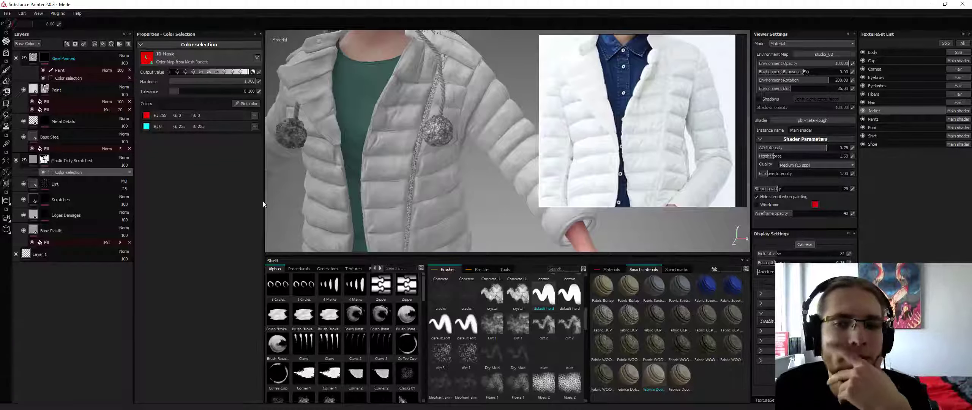
Add a fill layer directly above Layer 1 and set its base colour to a light neutral grey of about 0.49.
{"action": "left_click", "coordinate": [66, 256]}
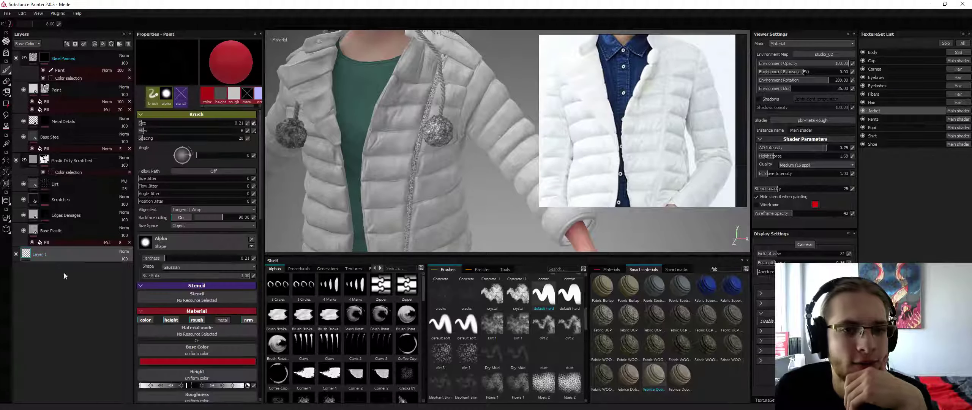
{"action": "left_click", "coordinate": [103, 43]}
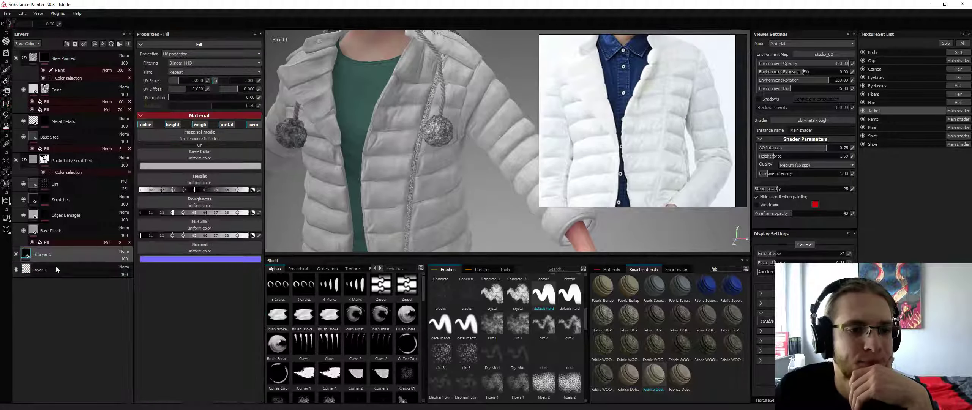
{"action": "left_click", "coordinate": [205, 166]}
{"action": "left_click", "coordinate": [156, 158]}
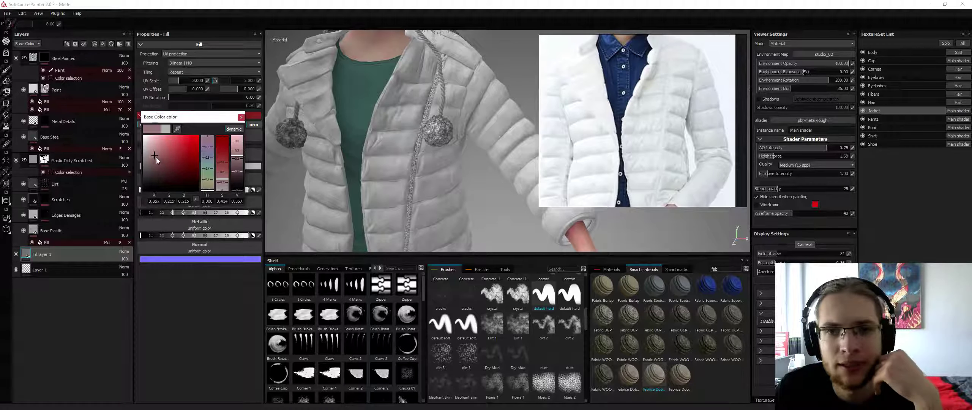
{"action": "mouse_move", "coordinate": [156, 159]}
{"action": "left_mouse_down"}
{"action": "mouse_move", "coordinate": [144, 150]}
{"action": "mouse_move", "coordinate": [141, 164]}
{"action": "left_mouse_up"}
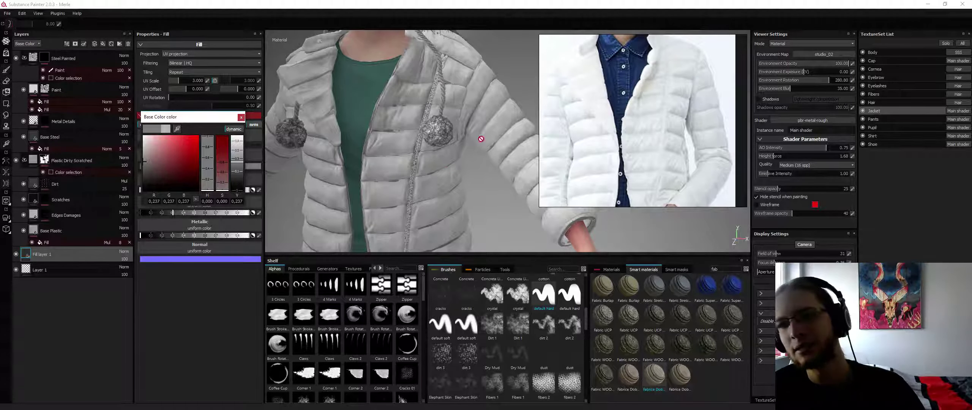
{"action": "left_click_drag", "start_coordinate": [481, 139], "coordinate": [334, 137], "text": "alt"}
{"action": "left_click_drag", "start_coordinate": [150, 155], "coordinate": [143, 150]}
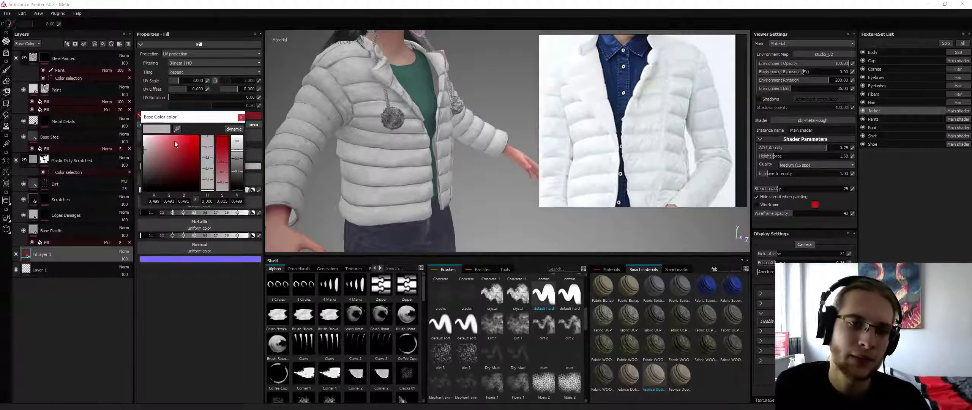
{"action": "left_click", "coordinate": [240, 117]}
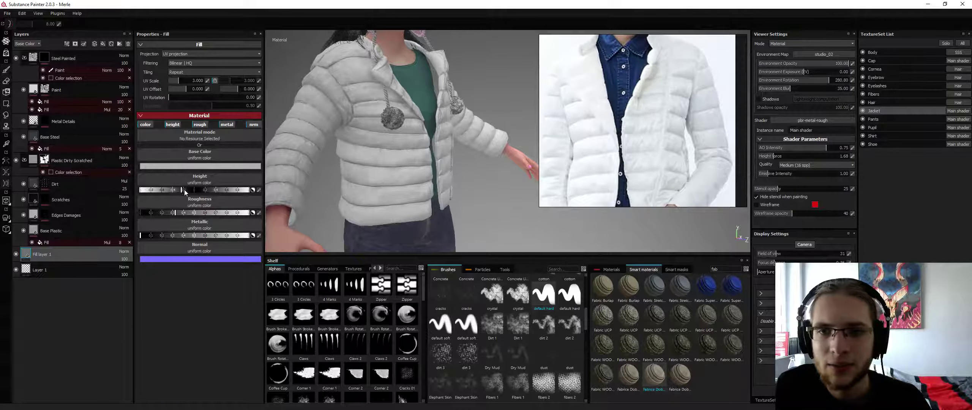
Lower the new fill layer's height slightly below the middle value and examine the jacket's front and zipper.
{"action": "left_click", "coordinate": [198, 191]}
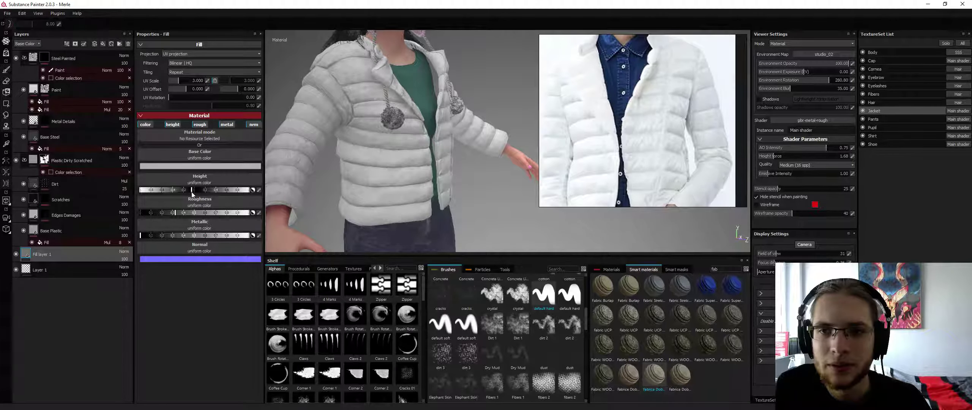
{"action": "left_click_drag", "start_coordinate": [382, 172], "coordinate": [334, 171], "text": "alt"}
{"action": "middle_click_drag", "start_coordinate": [433, 159], "coordinate": [384, 137], "text": "alt"}
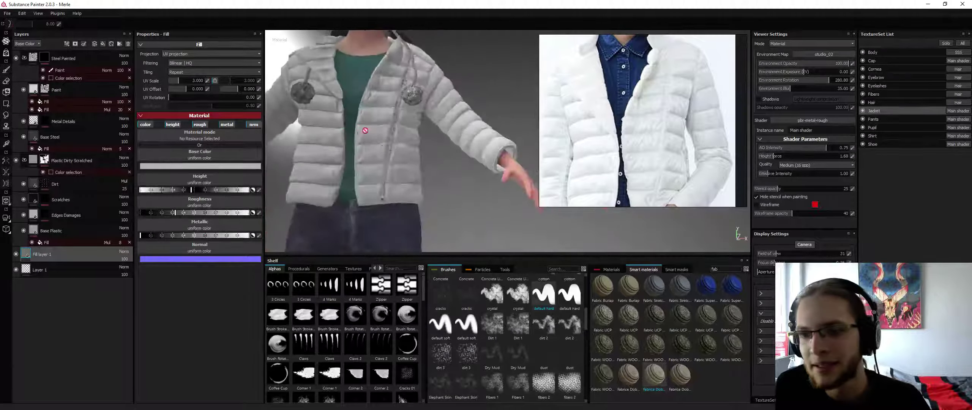
{"action": "right_click_drag", "start_coordinate": [384, 137], "coordinate": [398, 136], "text": "alt"}
{"action": "left_click_drag", "start_coordinate": [398, 136], "coordinate": [377, 139], "text": "alt"}
{"action": "right_click_drag", "start_coordinate": [377, 139], "coordinate": [380, 133], "text": "alt"}
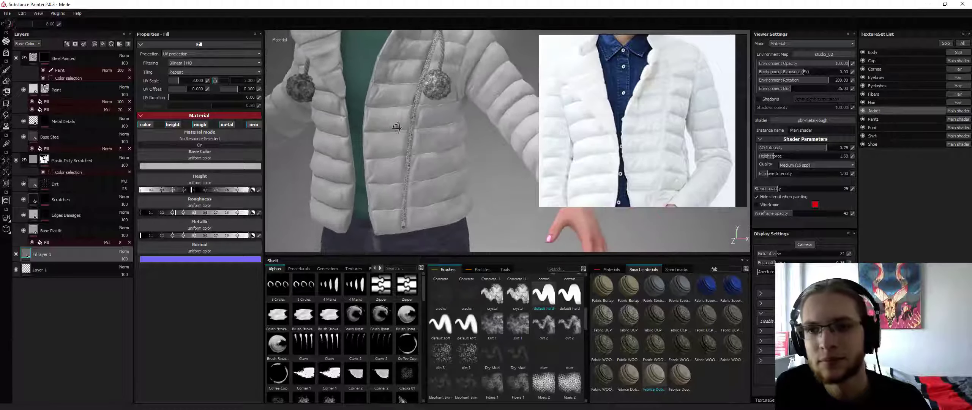
{"action": "left_click_drag", "start_coordinate": [380, 133], "coordinate": [398, 129], "text": "alt"}
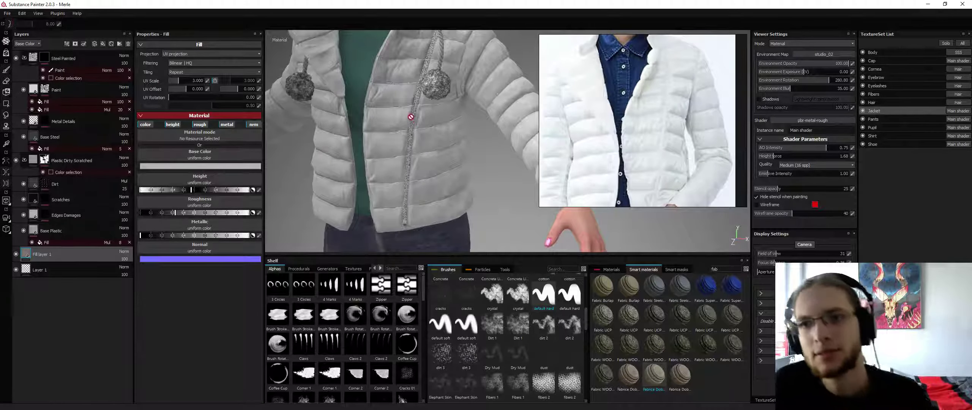
Examine the whole jacket and rotate the environment lighting to light its front differently.
{"action": "left_click_drag", "start_coordinate": [414, 120], "coordinate": [374, 135], "text": "alt"}
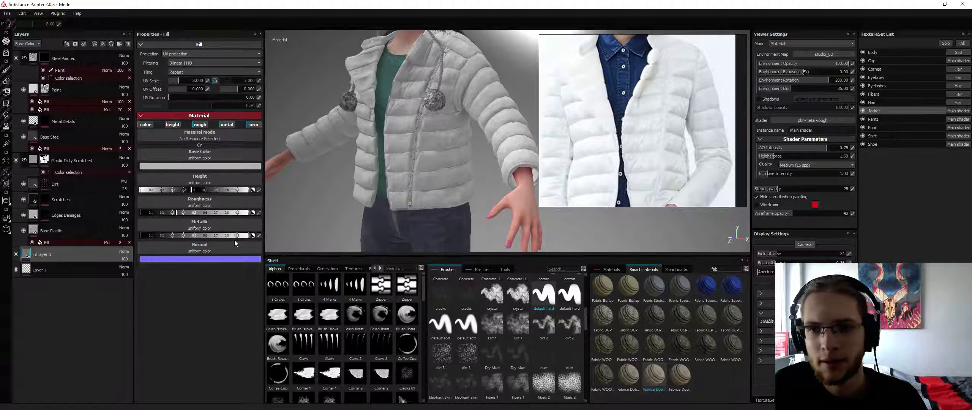
{"action": "left_click_drag", "start_coordinate": [395, 163], "coordinate": [433, 122], "text": "alt"}
{"action": "scroll", "coordinate": [440, 162], "scroll_direction": "up", "scroll_amount": 3}
{"action": "mouse_move", "coordinate": [434, 121]}
{"action": "right_mouse_down", "text": "shift"}
{"action": "mouse_move", "coordinate": [449, 124]}
{"action": "mouse_move", "coordinate": [422, 128]}
{"action": "right_mouse_up", "text": "shift"}
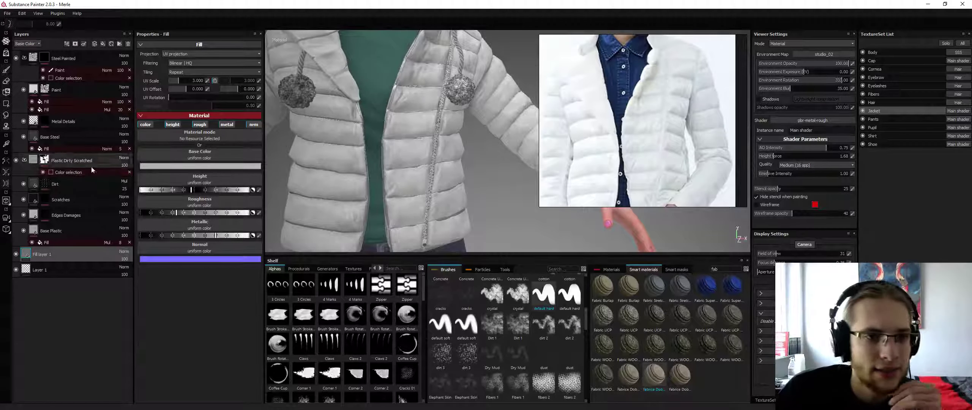
Set the Plastic Dirty Scratched colour selection to a hardness of about 0.04 and a tolerance of 0.115.
{"action": "left_click", "coordinate": [61, 173]}
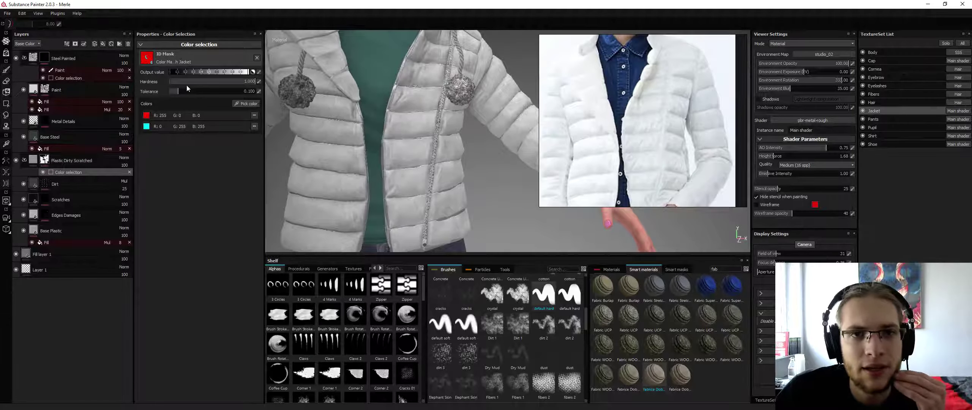
{"action": "left_click_drag", "start_coordinate": [220, 83], "coordinate": [172, 81]}
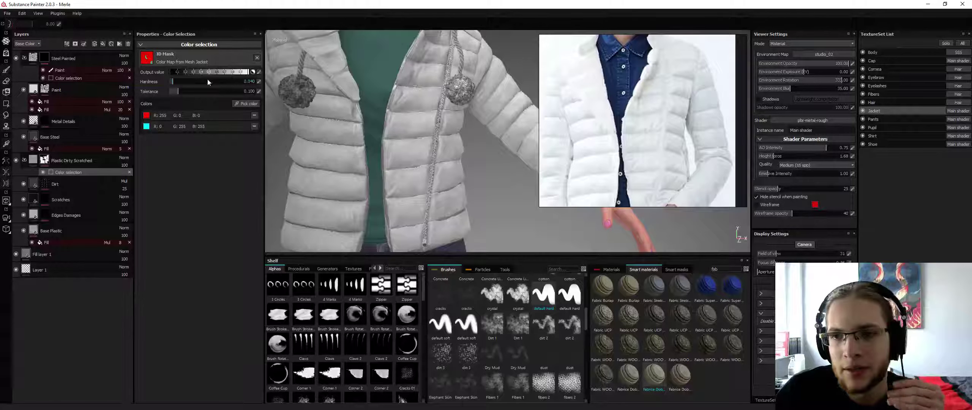
{"action": "left_click_drag", "start_coordinate": [285, 99], "coordinate": [270, 109], "text": "alt"}
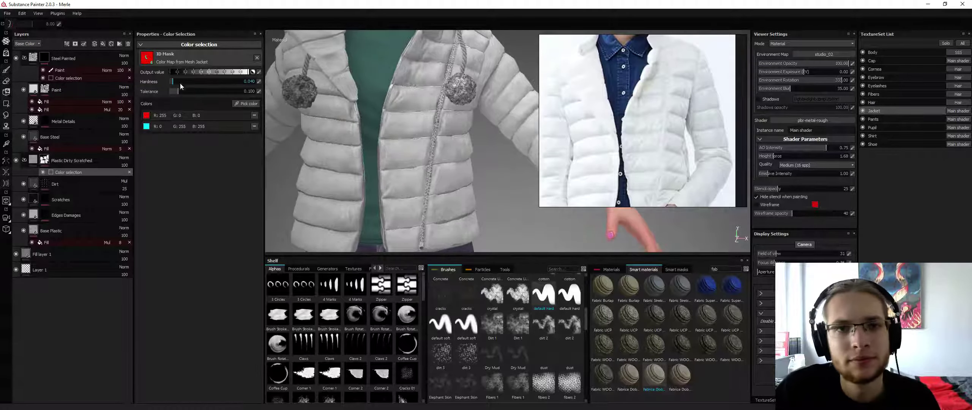
{"action": "mouse_move", "coordinate": [208, 91]}
{"action": "left_mouse_down"}
{"action": "mouse_move", "coordinate": [228, 92]}
{"action": "mouse_move", "coordinate": [164, 88]}
{"action": "mouse_move", "coordinate": [242, 93]}
{"action": "mouse_move", "coordinate": [178, 95]}
{"action": "left_mouse_up"}
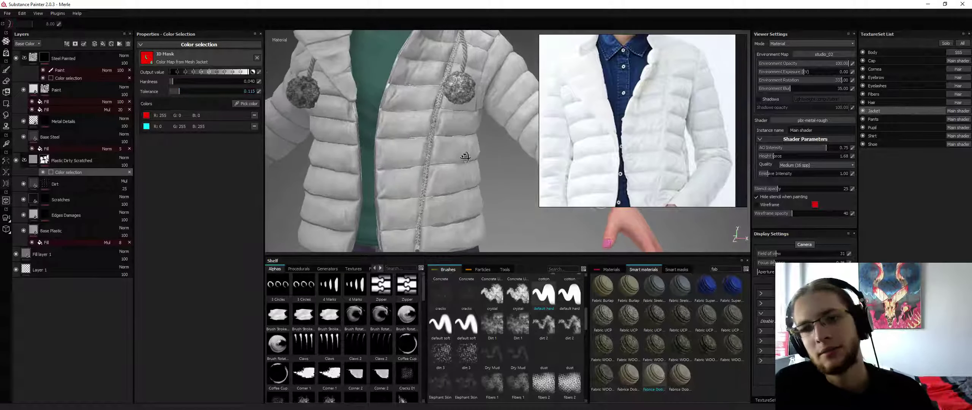
Add a Blur filter above the colour selection in the Plastic Dirty Scratched mask.
{"action": "right_click", "coordinate": [92, 173]}
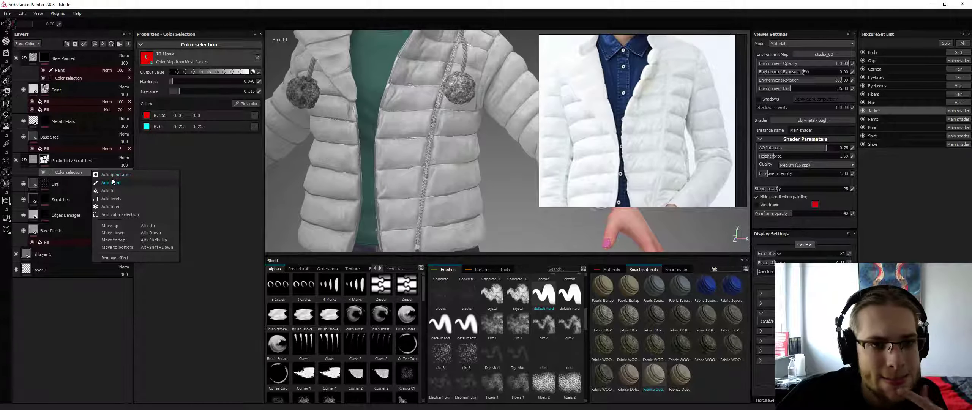
{"action": "left_click", "coordinate": [111, 207]}
{"action": "left_click", "coordinate": [180, 59]}
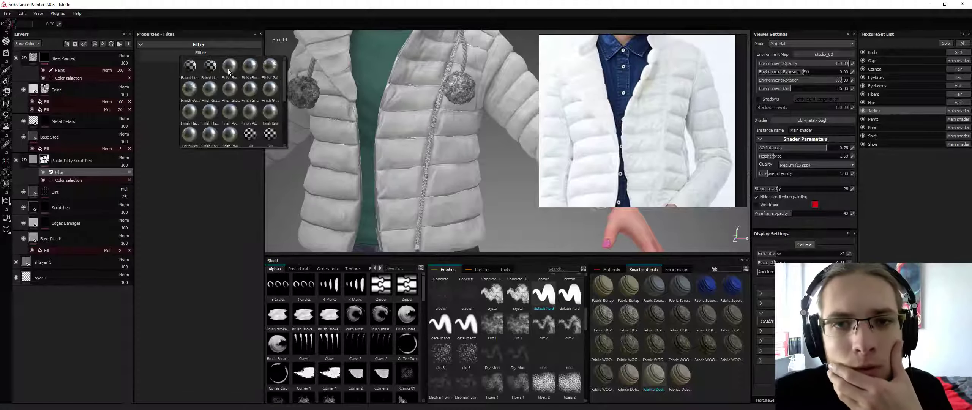
{"action": "mouse_move", "coordinate": [229, 70]}
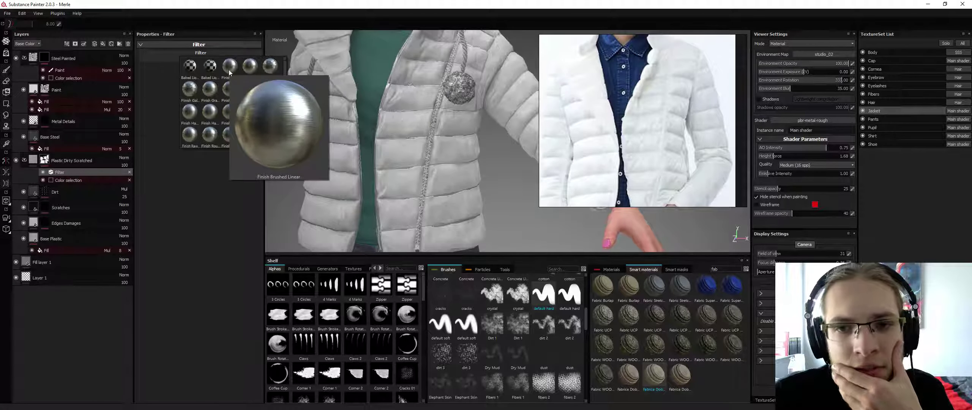
{"action": "mouse_move", "coordinate": [250, 91]}
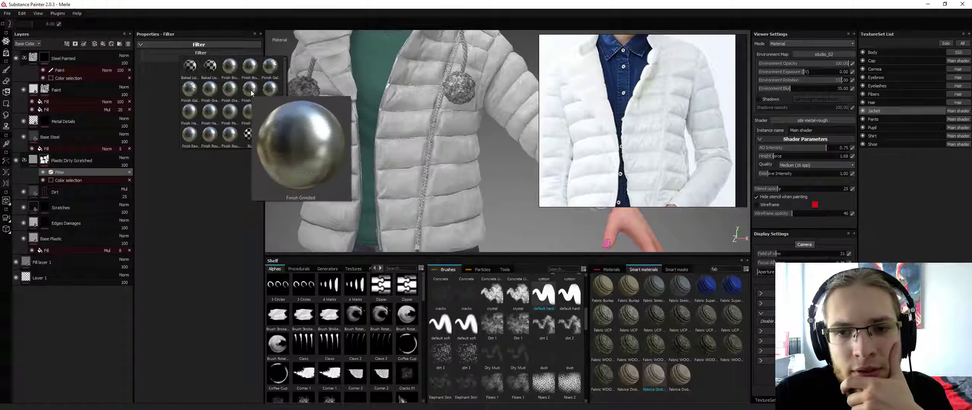
{"action": "mouse_move", "coordinate": [250, 110]}
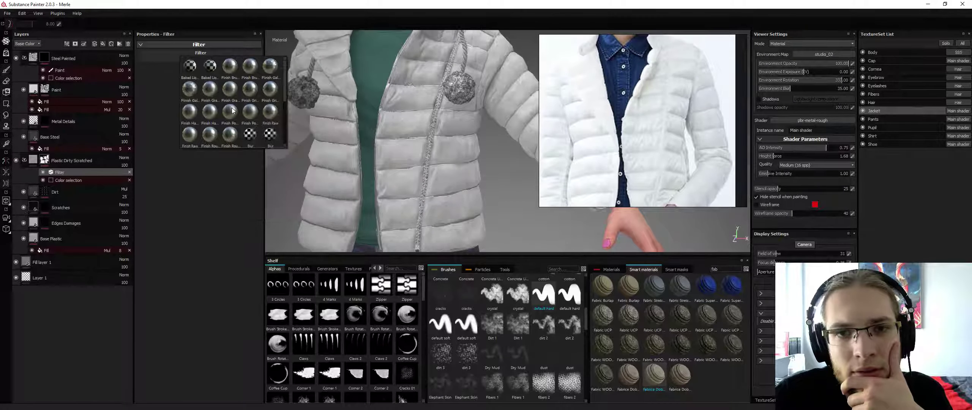
{"action": "mouse_move", "coordinate": [230, 120]}
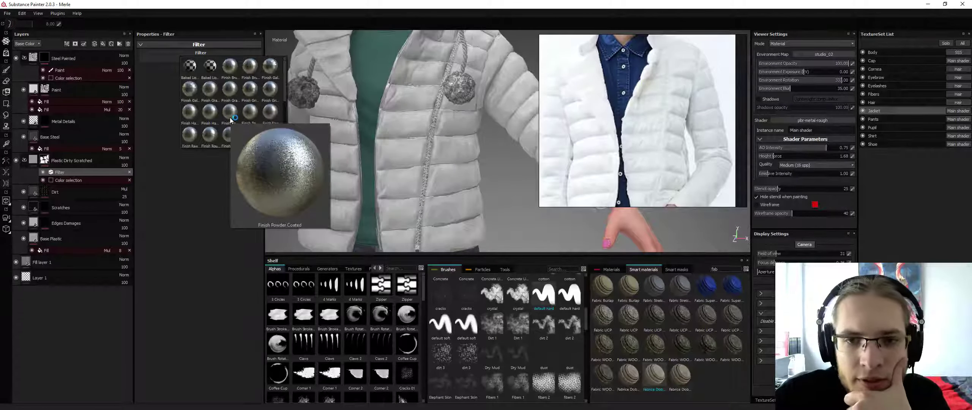
{"action": "scroll", "coordinate": [250, 122], "scroll_direction": "down", "scroll_amount": 5}
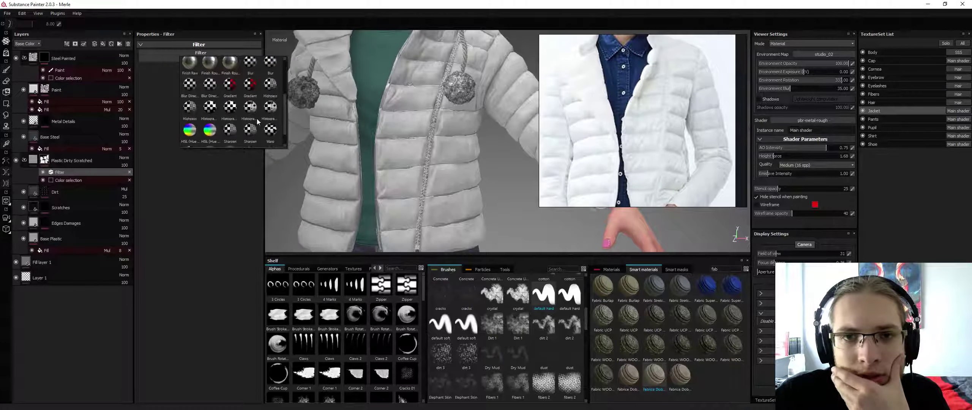
{"action": "scroll", "coordinate": [258, 124], "scroll_direction": "up", "scroll_amount": 3}
{"action": "left_click", "coordinate": [237, 133]}
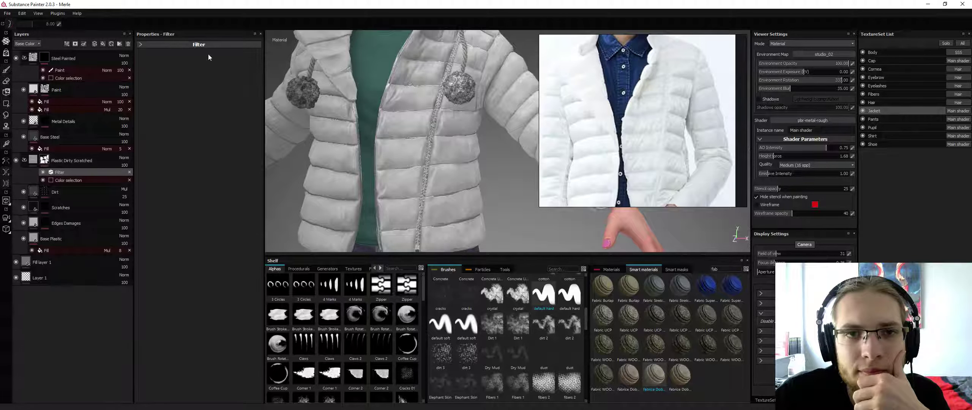
{"action": "left_click", "coordinate": [208, 55]}
{"action": "left_click", "coordinate": [240, 115]}
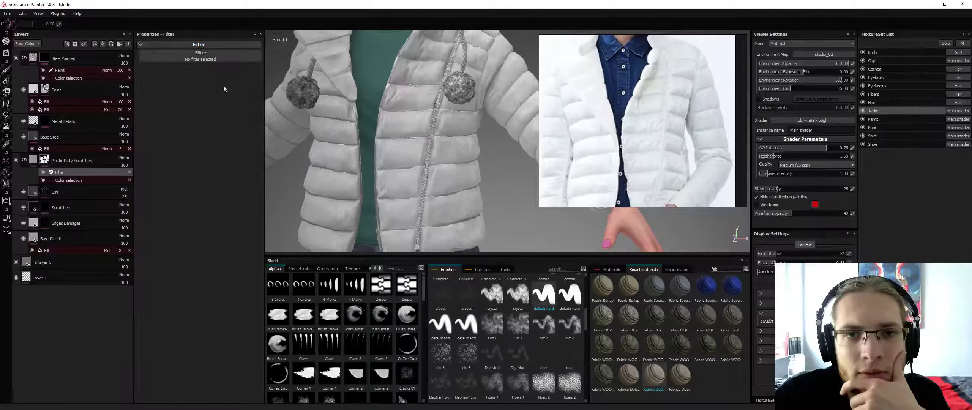
{"action": "left_click", "coordinate": [208, 59]}
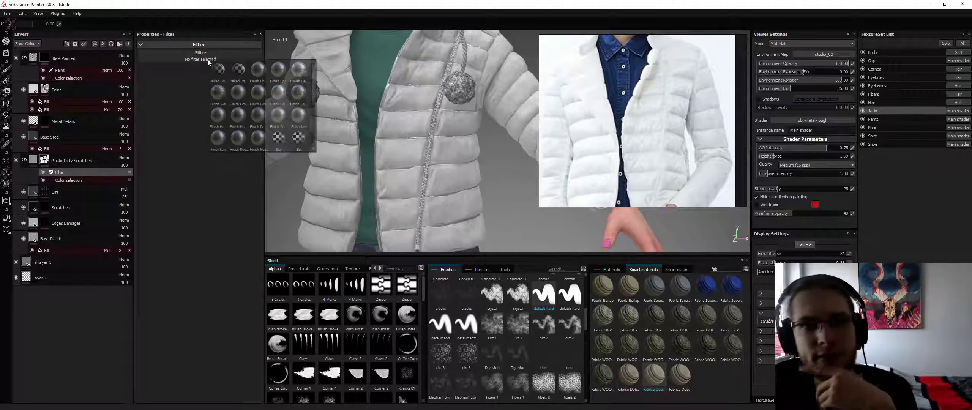
{"action": "left_click", "coordinate": [282, 147]}
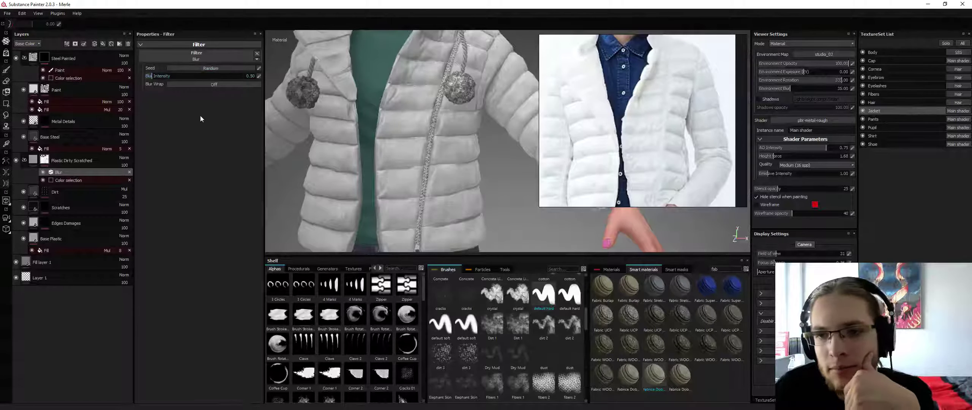
Examine the blurred mask on the whole jacket and change the viewer's environment map to glazed_patio.
{"action": "left_click_drag", "start_coordinate": [425, 166], "coordinate": [437, 163], "text": "alt"}
{"action": "right_click_drag", "start_coordinate": [437, 163], "coordinate": [444, 179], "text": "alt"}
{"action": "mouse_move", "coordinate": [444, 179]}
{"action": "left_mouse_down", "text": "alt"}
{"action": "mouse_move", "coordinate": [414, 204]}
{"action": "mouse_move", "coordinate": [398, 171]}
{"action": "mouse_move", "coordinate": [443, 174]}
{"action": "left_mouse_up", "text": "alt"}
{"action": "right_click_drag", "start_coordinate": [444, 174], "coordinate": [445, 145], "text": "alt"}
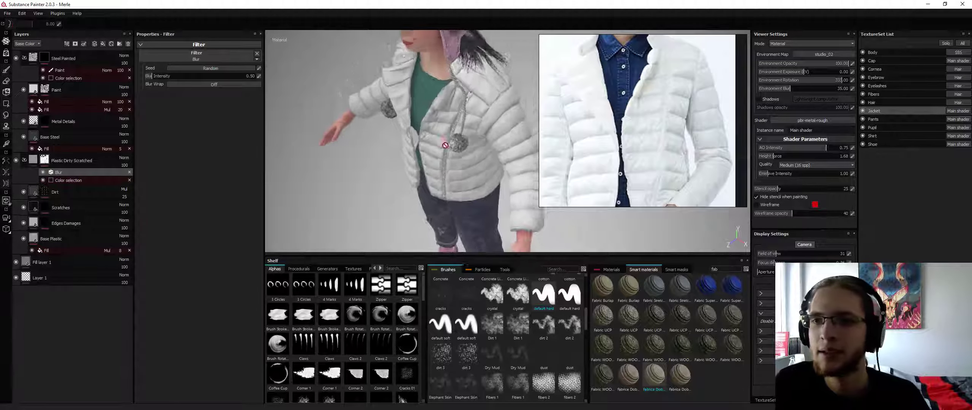
{"action": "left_click_drag", "start_coordinate": [445, 145], "coordinate": [459, 125], "text": "alt"}
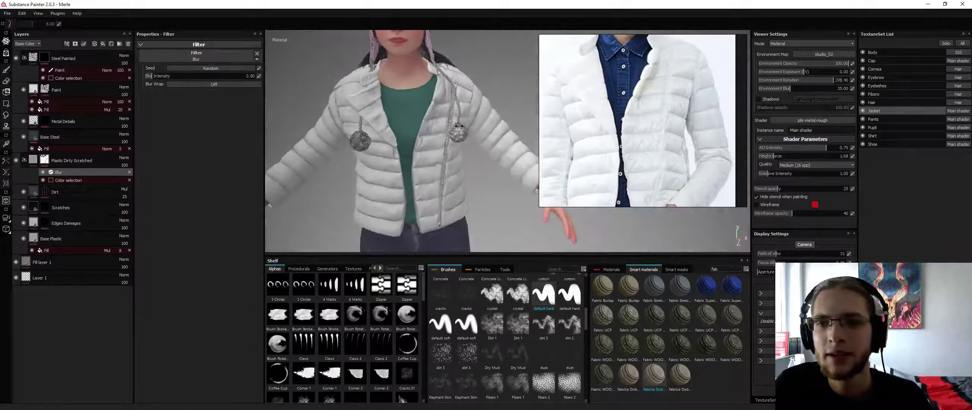
{"action": "right_click_drag", "start_coordinate": [459, 125], "coordinate": [476, 133], "text": "shift"}
{"action": "left_click", "coordinate": [822, 54]}
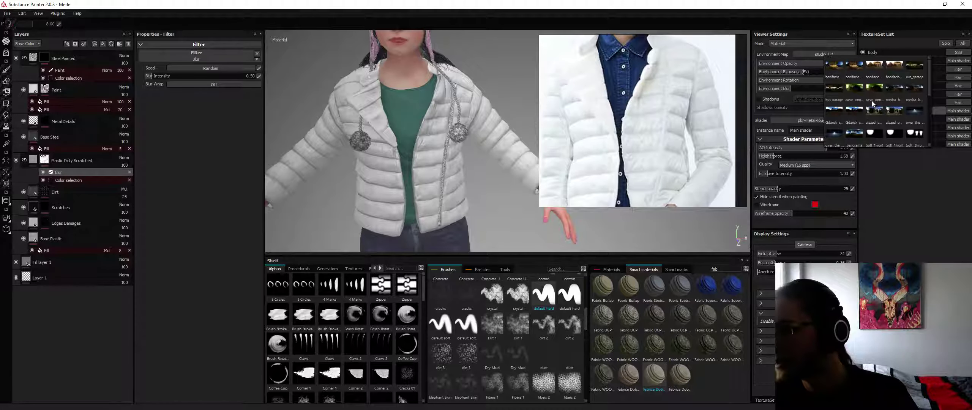
{"action": "left_click", "coordinate": [870, 114]}
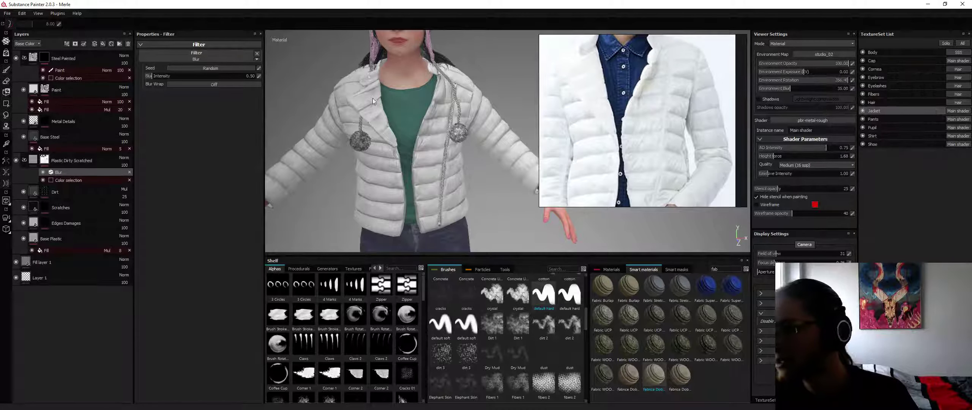
Examine the jacket's front and zipper while rotating the new environment lighting.
{"action": "left_click_drag", "start_coordinate": [411, 112], "coordinate": [440, 132], "text": "alt"}
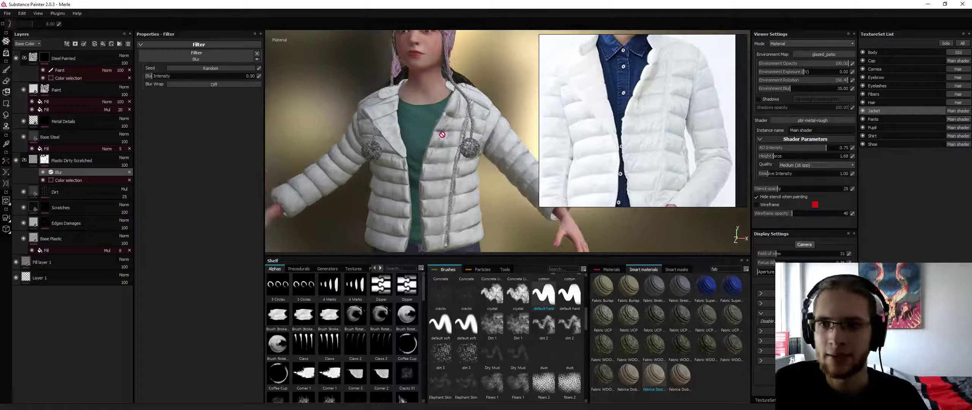
{"action": "mouse_move", "coordinate": [440, 133]}
{"action": "right_mouse_down", "text": "shift"}
{"action": "mouse_move", "coordinate": [461, 145]}
{"action": "mouse_move", "coordinate": [435, 145]}
{"action": "right_mouse_up", "text": "shift"}
{"action": "left_click_drag", "start_coordinate": [434, 145], "coordinate": [449, 124], "text": "alt"}
{"action": "mouse_move", "coordinate": [448, 125]}
{"action": "right_mouse_down", "text": "shift"}
{"action": "mouse_move", "coordinate": [457, 124]}
{"action": "mouse_move", "coordinate": [441, 125]}
{"action": "right_mouse_up", "text": "shift"}
{"action": "left_click_drag", "start_coordinate": [465, 124], "coordinate": [427, 117], "text": "alt"}
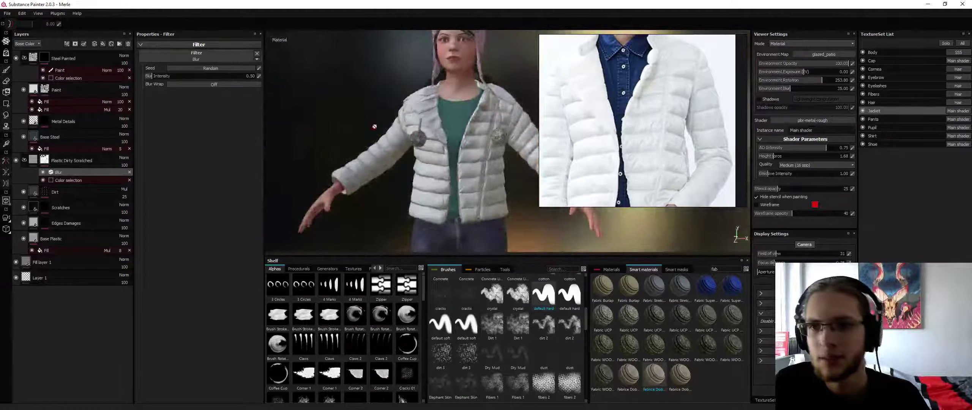
{"action": "middle_click_drag", "start_coordinate": [427, 116], "coordinate": [402, 87], "text": "alt"}
{"action": "right_click_drag", "start_coordinate": [402, 88], "coordinate": [427, 154], "text": "alt"}
{"action": "left_click_drag", "start_coordinate": [428, 154], "coordinate": [414, 149], "text": "alt"}
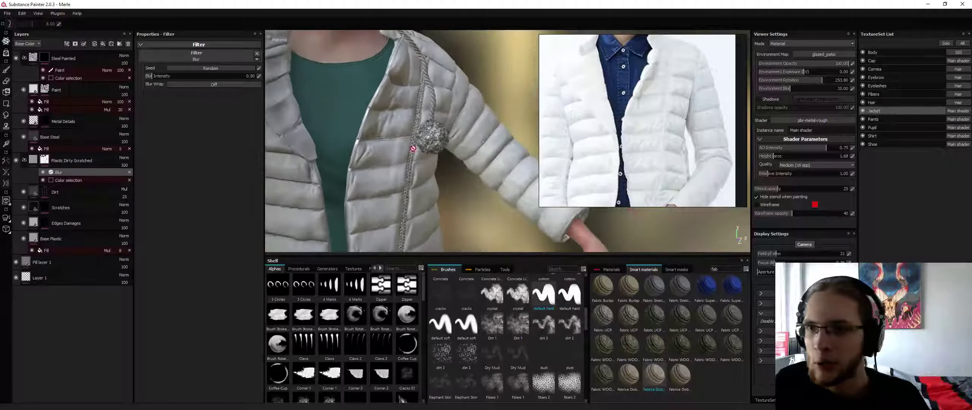
Examine the jacket's back and its seams with the environment lighting rotated.
{"action": "left_click_drag", "start_coordinate": [423, 105], "coordinate": [489, 110], "text": "alt"}
{"action": "right_click_drag", "start_coordinate": [489, 110], "coordinate": [593, 113], "text": "shift"}
{"action": "left_click_drag", "start_coordinate": [533, 146], "coordinate": [523, 74], "text": "alt"}
{"action": "left_click_drag", "start_coordinate": [462, 150], "coordinate": [453, 136], "text": "alt"}
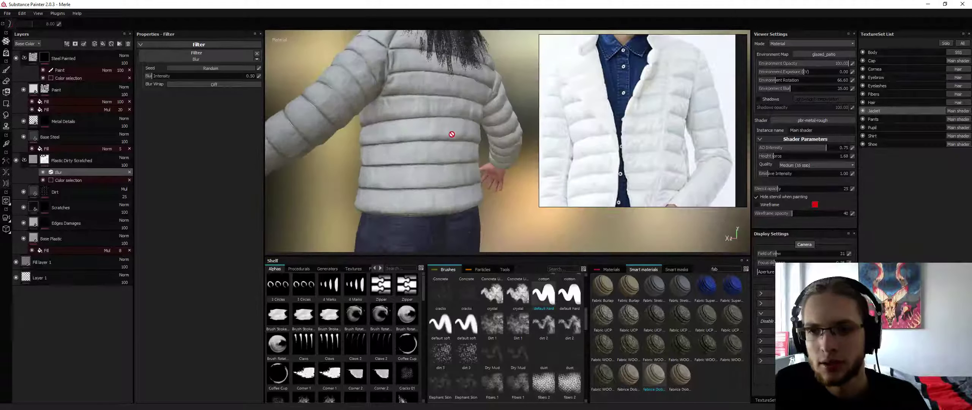
{"action": "mouse_move", "coordinate": [453, 136]}
{"action": "right_mouse_down", "text": "shift"}
{"action": "mouse_move", "coordinate": [471, 140]}
{"action": "mouse_move", "coordinate": [451, 149]}
{"action": "right_mouse_up", "text": "shift"}
{"action": "left_click_drag", "start_coordinate": [451, 148], "coordinate": [421, 147], "text": "alt"}
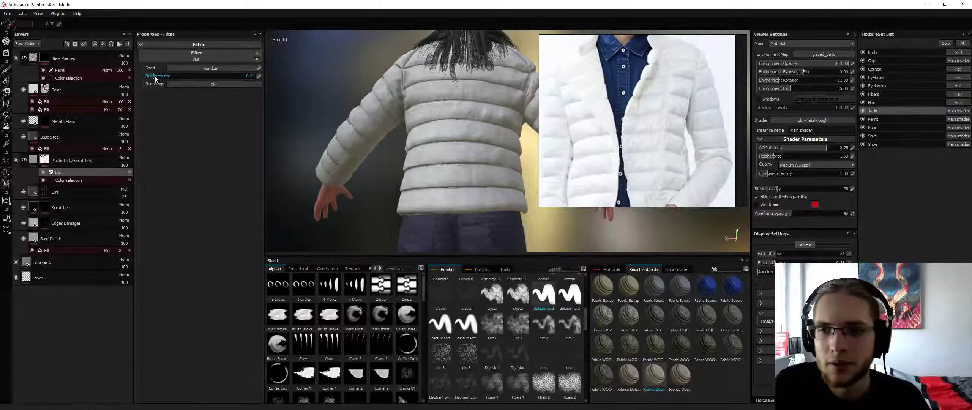
Try stronger blur on the mask, settle the blur intensity at 0.17 and check the back and sleeve seams.
{"action": "left_click_drag", "start_coordinate": [409, 135], "coordinate": [419, 100], "text": "alt"}
{"action": "right_click_drag", "start_coordinate": [419, 100], "coordinate": [434, 160], "text": "alt"}
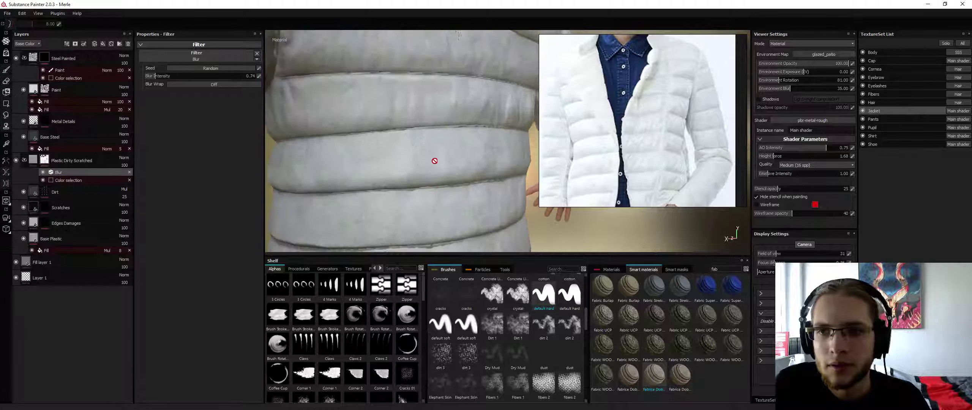
{"action": "left_click_drag", "start_coordinate": [434, 160], "coordinate": [410, 150], "text": "alt"}
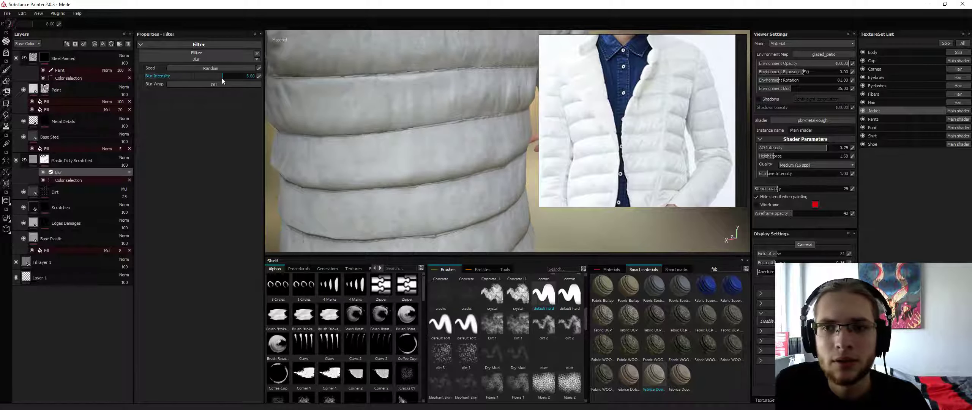
{"action": "left_click_drag", "start_coordinate": [194, 78], "coordinate": [154, 79]}
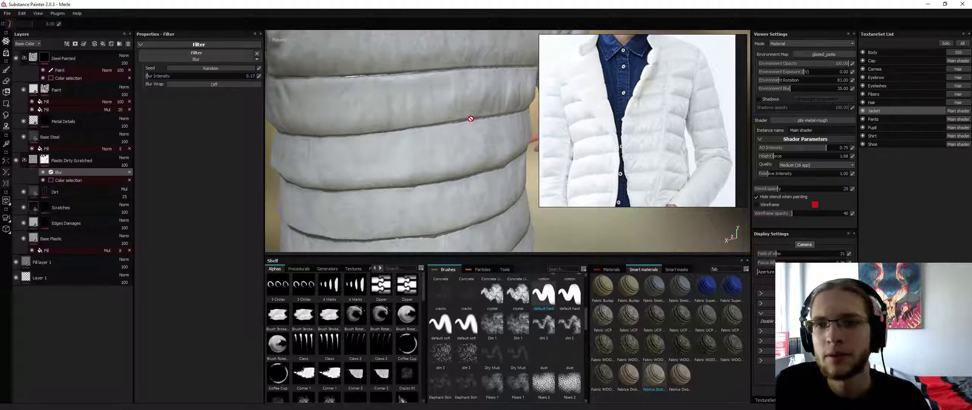
{"action": "left_click_drag", "start_coordinate": [471, 119], "coordinate": [406, 100], "text": "alt"}
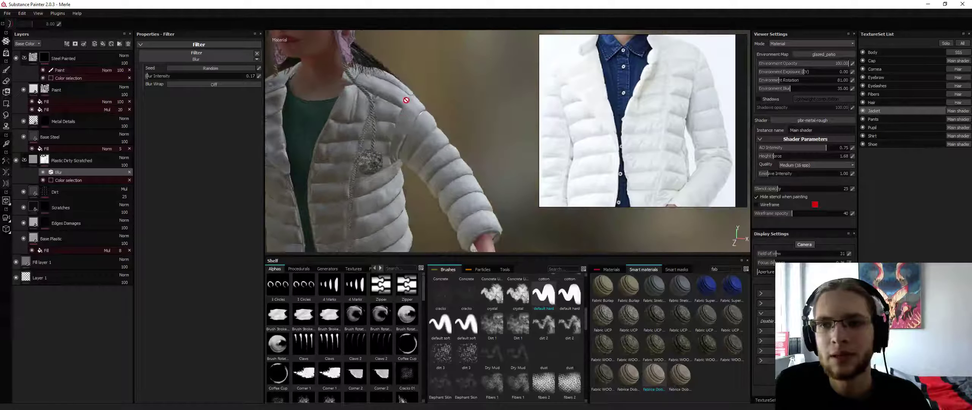
{"action": "right_click_drag", "start_coordinate": [406, 99], "coordinate": [406, 145], "text": "alt"}
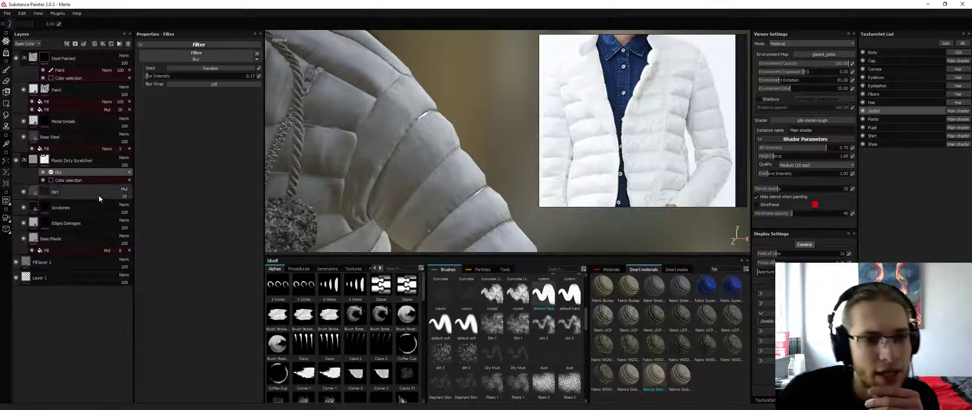
Set the metallic and roughness of the fill layer above Layer 1 to about the middle of their ranges.
{"action": "left_click", "coordinate": [73, 258]}
{"action": "left_click_drag", "start_coordinate": [214, 236], "coordinate": [193, 235]}
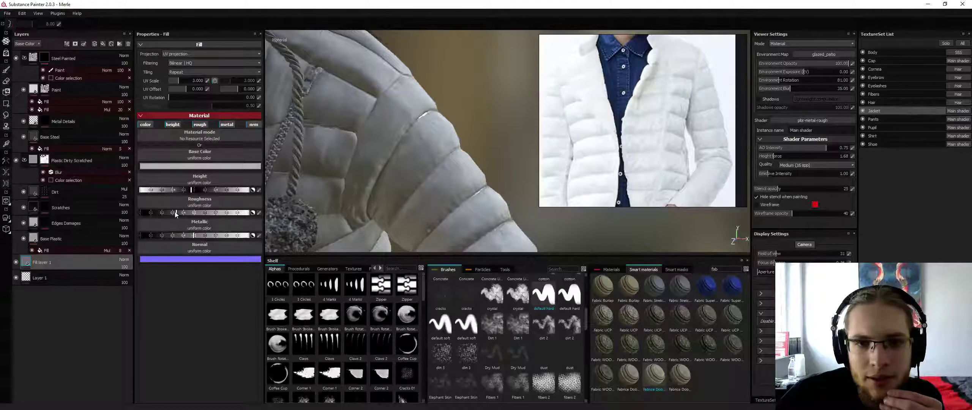
{"action": "left_click_drag", "start_coordinate": [174, 211], "coordinate": [192, 218]}
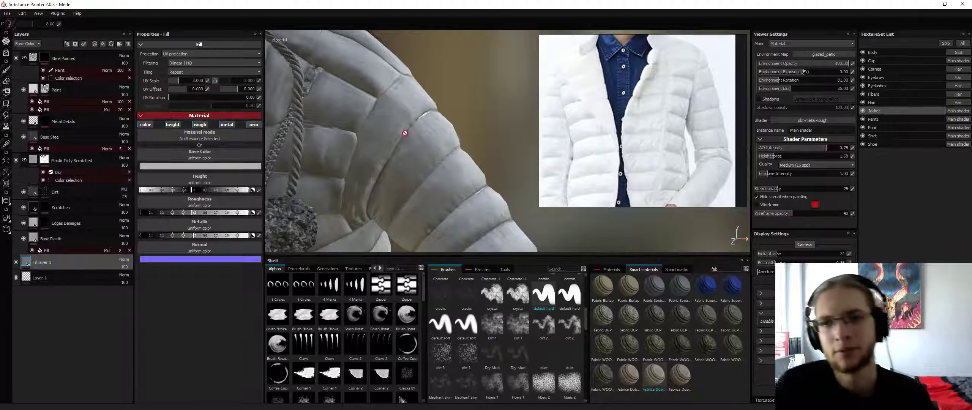
{"action": "left_click_drag", "start_coordinate": [431, 130], "coordinate": [460, 131], "text": "alt"}
{"action": "right_click_drag", "start_coordinate": [460, 131], "coordinate": [397, 31], "text": "alt"}
{"action": "left_click_drag", "start_coordinate": [460, 163], "coordinate": [473, 152], "text": "alt"}
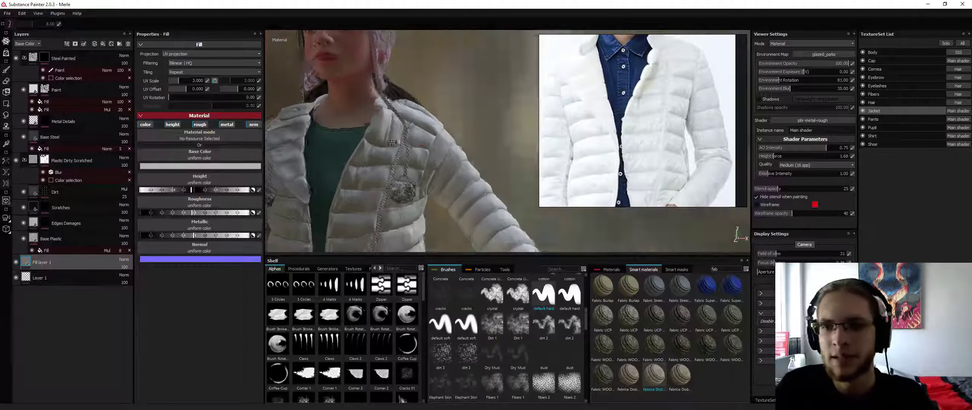
Examine the jacket together with the head and knitted cap from several angles under rotated lighting.
{"action": "middle_click_drag", "start_coordinate": [473, 152], "coordinate": [457, 129], "text": "alt"}
{"action": "mouse_move", "coordinate": [458, 129]}
{"action": "right_mouse_down", "text": "shift"}
{"action": "mouse_move", "coordinate": [505, 151]}
{"action": "mouse_move", "coordinate": [440, 125]}
{"action": "right_mouse_up", "text": "shift"}
{"action": "left_click_drag", "start_coordinate": [441, 125], "coordinate": [498, 130], "text": "alt"}
{"action": "right_click_drag", "start_coordinate": [427, 119], "coordinate": [420, 70], "text": "alt"}
{"action": "left_click_drag", "start_coordinate": [421, 70], "coordinate": [445, 117], "text": "alt"}
{"action": "middle_click_drag", "start_coordinate": [445, 117], "coordinate": [448, 138], "text": "alt"}
{"action": "right_click_drag", "start_coordinate": [397, 179], "coordinate": [440, 93], "text": "alt"}
{"action": "left_click_drag", "start_coordinate": [440, 93], "coordinate": [367, 112], "text": "alt"}
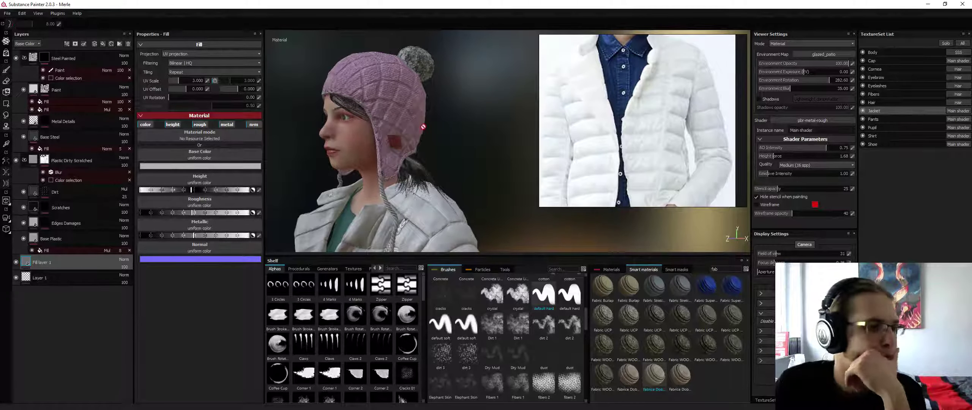
Compare the trousers with the jeans in the reference photo and make Pants the active texture set.
{"action": "left_click_drag", "start_coordinate": [417, 191], "coordinate": [436, 107], "text": "alt"}
{"action": "right_click_drag", "start_coordinate": [436, 106], "coordinate": [399, 197], "text": "alt"}
{"action": "middle_click_drag", "start_coordinate": [399, 197], "coordinate": [394, 153], "text": "alt"}
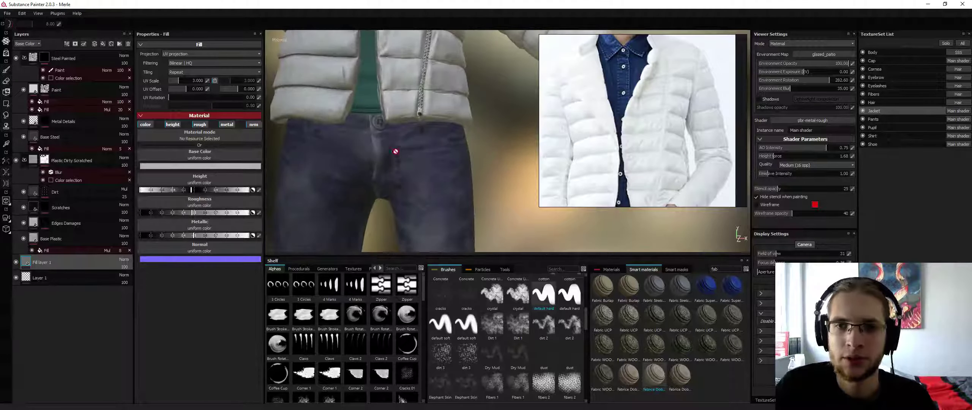
{"action": "middle_click_drag", "start_coordinate": [694, 192], "coordinate": [671, 99]}
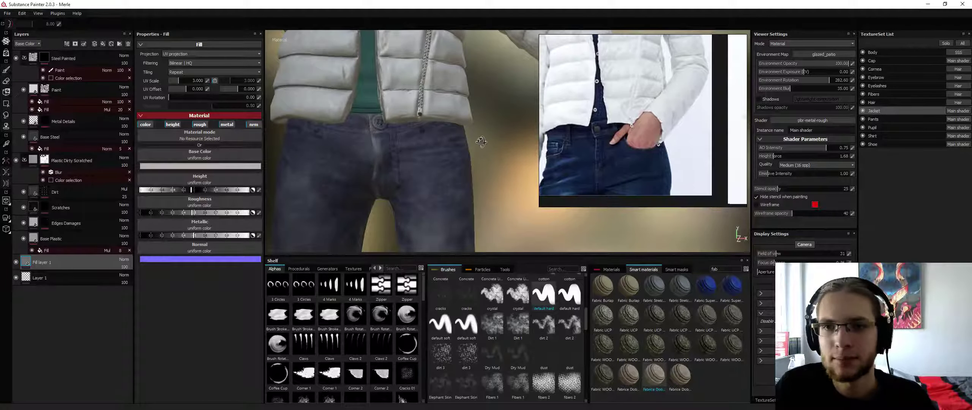
{"action": "left_click", "coordinate": [882, 120]}
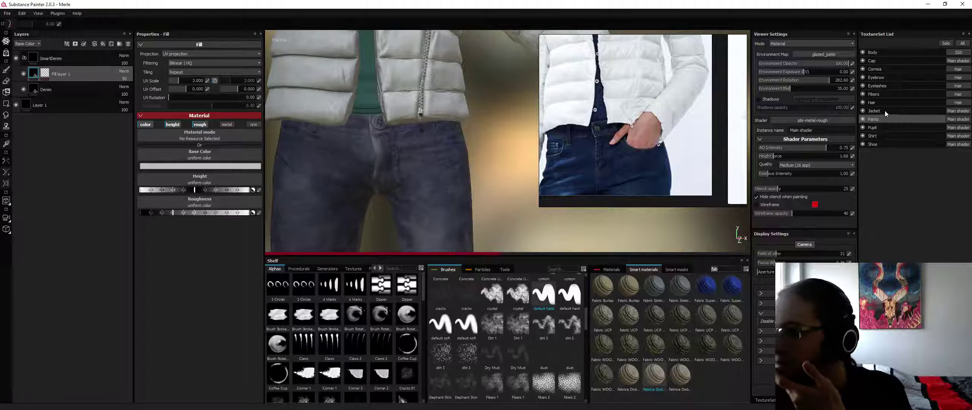
Find the close-up photo of worn blue jeans on the reference board and enlarge it.
{"action": "scroll", "coordinate": [675, 122], "scroll_direction": "up", "scroll_amount": 3}
{"action": "scroll", "coordinate": [673, 121], "scroll_direction": "down", "scroll_amount": 5}
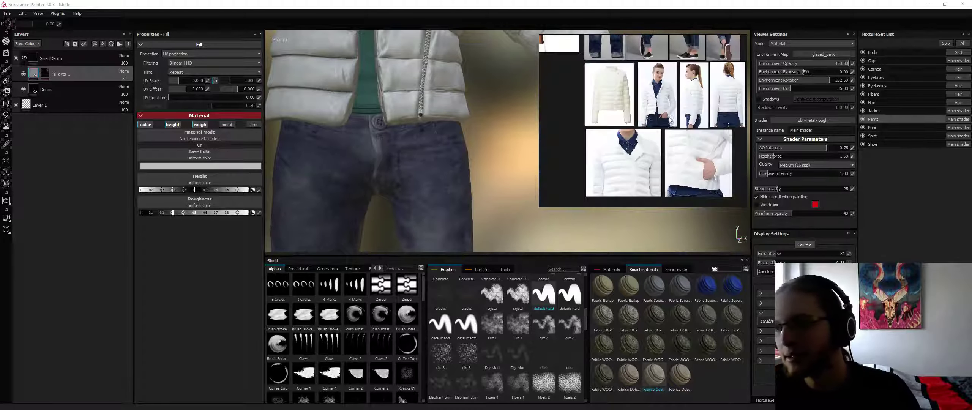
{"action": "middle_click_drag", "start_coordinate": [667, 123], "coordinate": [649, 142]}
{"action": "middle_click_drag", "start_coordinate": [633, 72], "coordinate": [617, 130]}
{"action": "scroll", "coordinate": [591, 78], "scroll_direction": "up", "scroll_amount": 5}
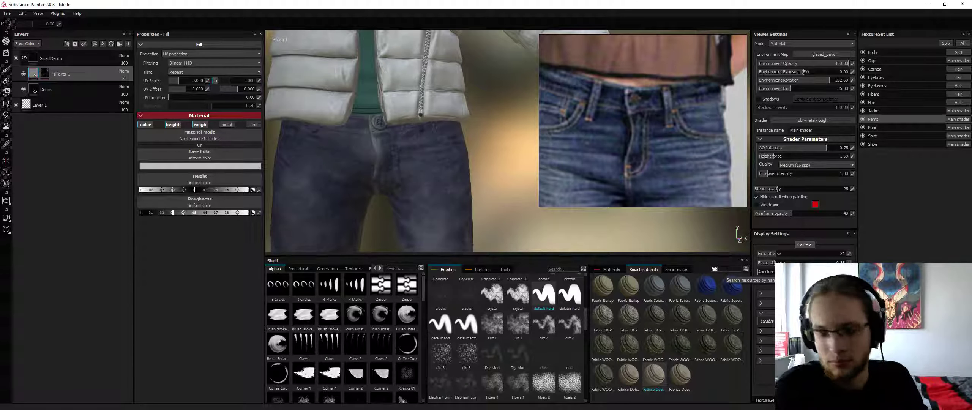
Search the smart materials for "rus" instead of the fabric materials.
{"action": "key", "text": "BackSpace"}
{"action": "key", "text": "BackSpace"}
{"action": "key", "text": "BackSpace"}
{"action": "type", "text": "rus"}
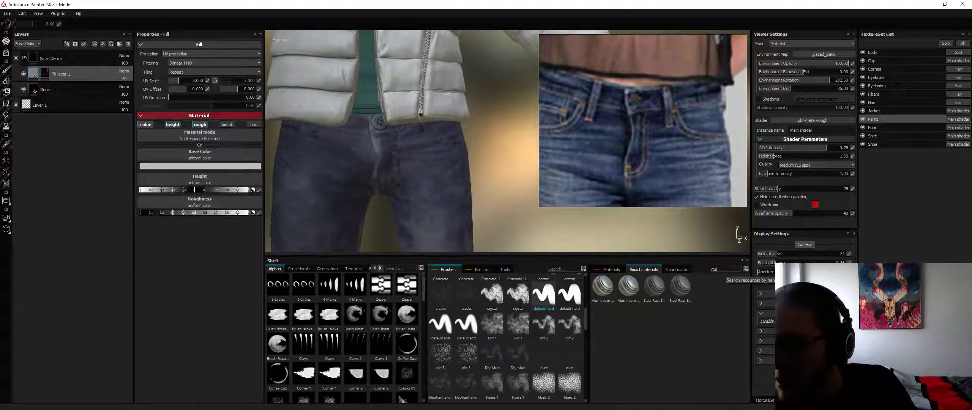
Clear the smart material search and add the Bronze Armor smart material above the SmartDenim group on the pants.
{"action": "key", "text": "BackSpace"}
{"action": "key", "text": "BackSpace"}
{"action": "key", "text": "BackSpace"}
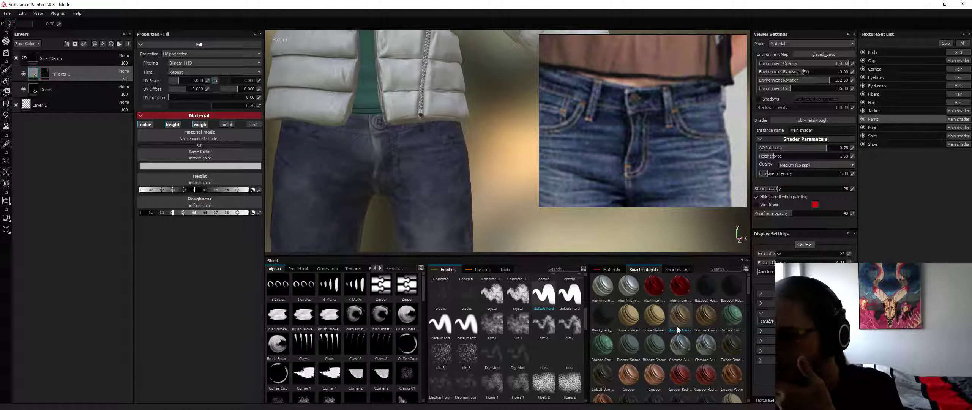
{"action": "scroll", "coordinate": [676, 371], "scroll_direction": "down", "scroll_amount": 3}
{"action": "scroll", "coordinate": [686, 354], "scroll_direction": "down", "scroll_amount": 5}
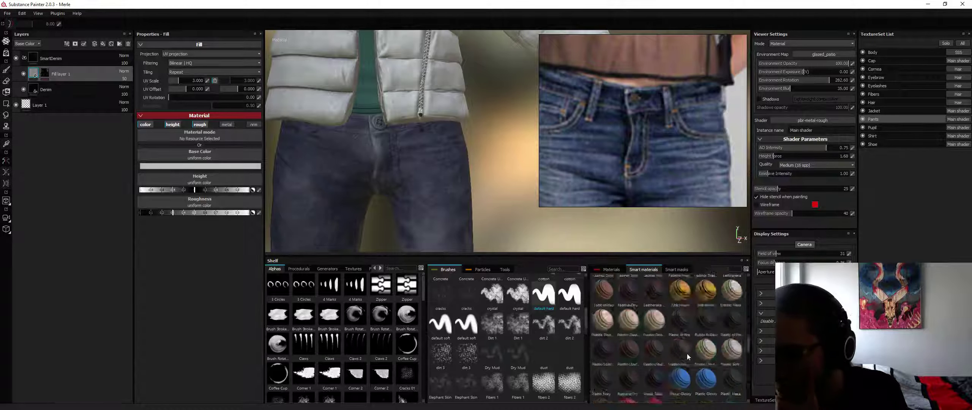
{"action": "scroll", "coordinate": [687, 353], "scroll_direction": "up", "scroll_amount": 8}
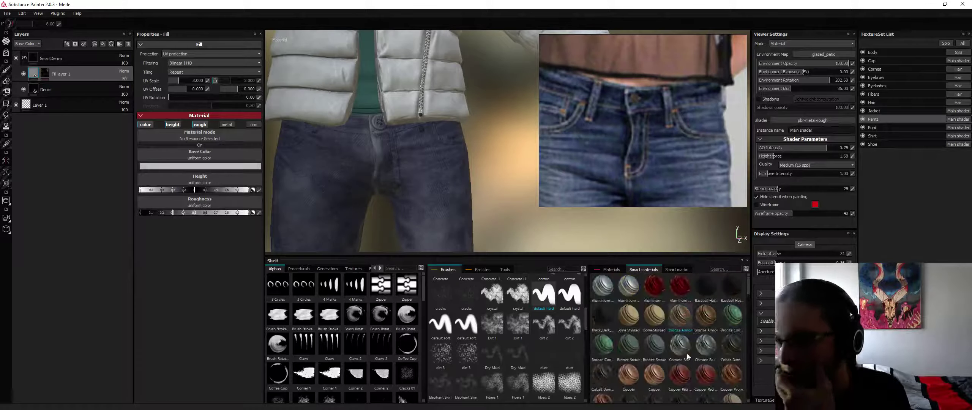
{"action": "left_click_drag", "start_coordinate": [680, 315], "coordinate": [81, 52]}
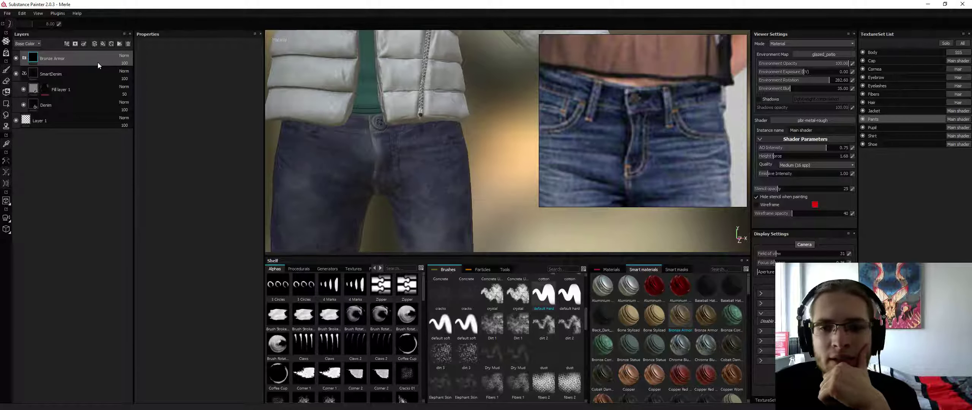
{"action": "right_click", "coordinate": [89, 57]}
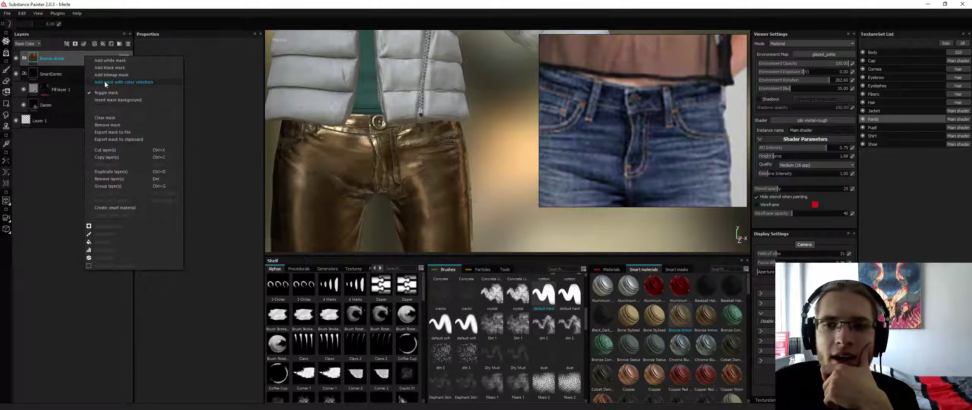
{"action": "left_click", "coordinate": [448, 95]}
Examine the bronze trousers together with the jacket and shoes from several angles and distances under rotated lighting.
{"action": "left_click_drag", "start_coordinate": [448, 95], "coordinate": [417, 86], "text": "alt"}
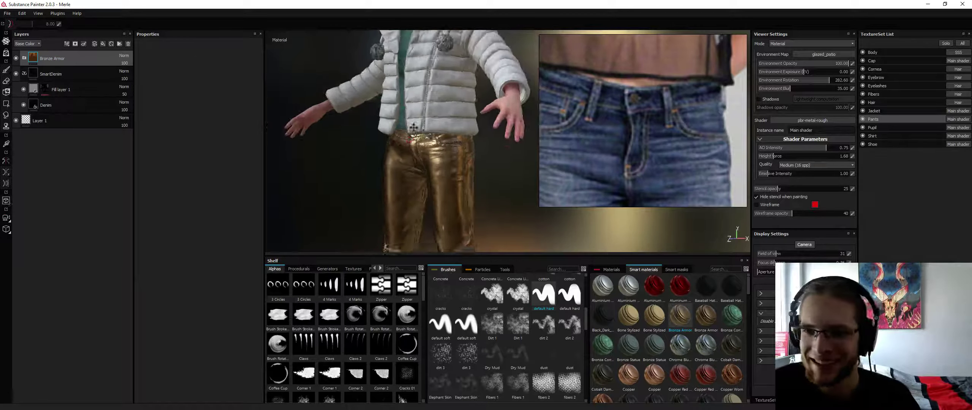
{"action": "middle_click_drag", "start_coordinate": [505, 239], "coordinate": [557, 110], "text": "alt"}
{"action": "left_click_drag", "start_coordinate": [466, 110], "coordinate": [448, 111], "text": "alt"}
{"action": "mouse_move", "coordinate": [448, 111]}
{"action": "middle_mouse_down", "text": "alt"}
{"action": "mouse_move", "coordinate": [425, 113]}
{"action": "mouse_move", "coordinate": [451, 115]}
{"action": "middle_mouse_up", "text": "alt"}
{"action": "left_click_drag", "start_coordinate": [452, 115], "coordinate": [399, 102], "text": "alt"}
{"action": "right_click_drag", "start_coordinate": [398, 102], "coordinate": [437, 102], "text": "shift"}
{"action": "left_click_drag", "start_coordinate": [437, 102], "coordinate": [451, 118], "text": "alt"}
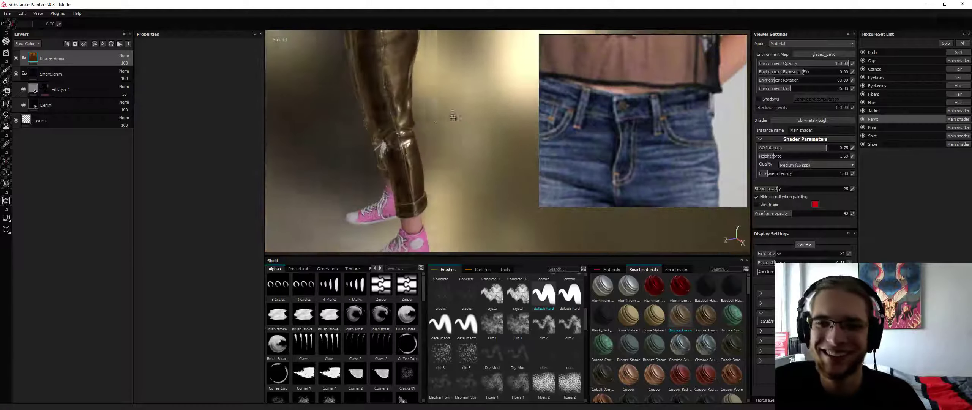
{"action": "middle_click_drag", "start_coordinate": [451, 117], "coordinate": [437, 129], "text": "alt"}
{"action": "left_click_drag", "start_coordinate": [437, 130], "coordinate": [457, 88], "text": "alt"}
{"action": "right_click_drag", "start_coordinate": [458, 89], "coordinate": [397, 86], "text": "shift"}
{"action": "left_click_drag", "start_coordinate": [397, 86], "coordinate": [417, 57], "text": "alt"}
{"action": "middle_click_drag", "start_coordinate": [418, 57], "coordinate": [429, 72], "text": "alt"}
{"action": "left_click_drag", "start_coordinate": [429, 72], "coordinate": [465, 78], "text": "alt"}
{"action": "right_click_drag", "start_coordinate": [465, 78], "coordinate": [437, 100], "text": "alt"}
{"action": "left_click_drag", "start_coordinate": [437, 100], "coordinate": [413, 96], "text": "alt"}
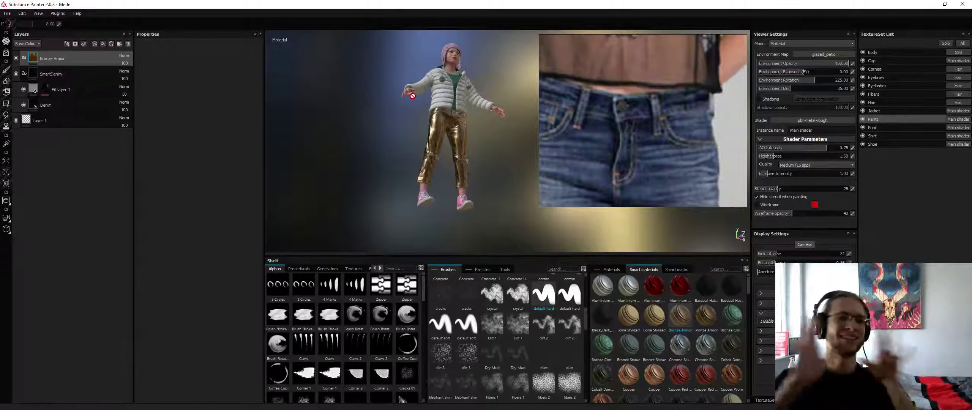
{"action": "left_click_drag", "start_coordinate": [412, 95], "coordinate": [433, 160], "text": "alt"}
{"action": "right_click_drag", "start_coordinate": [433, 160], "coordinate": [425, 125], "text": "alt"}
{"action": "left_click_drag", "start_coordinate": [425, 125], "coordinate": [414, 109], "text": "alt"}
Add a mask with color selection to the Bronze Armor layer and reselect that layer.
{"action": "right_click", "coordinate": [56, 60]}
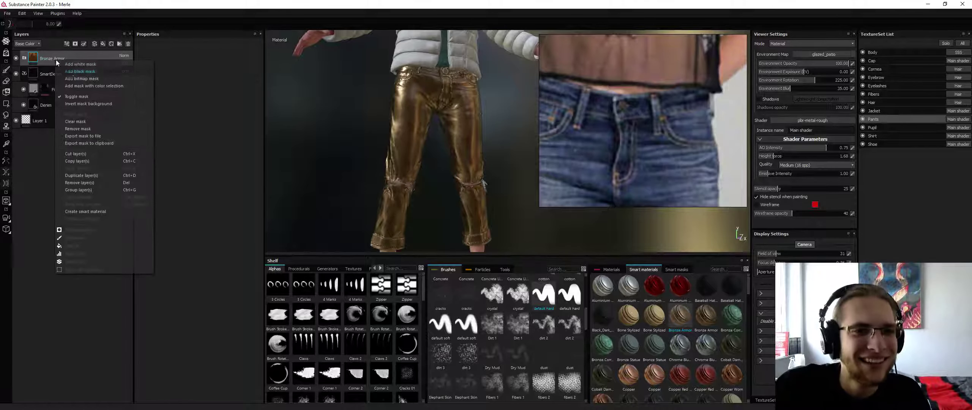
{"action": "left_click", "coordinate": [99, 87]}
{"action": "scroll", "coordinate": [426, 88], "scroll_direction": "up", "scroll_amount": 5}
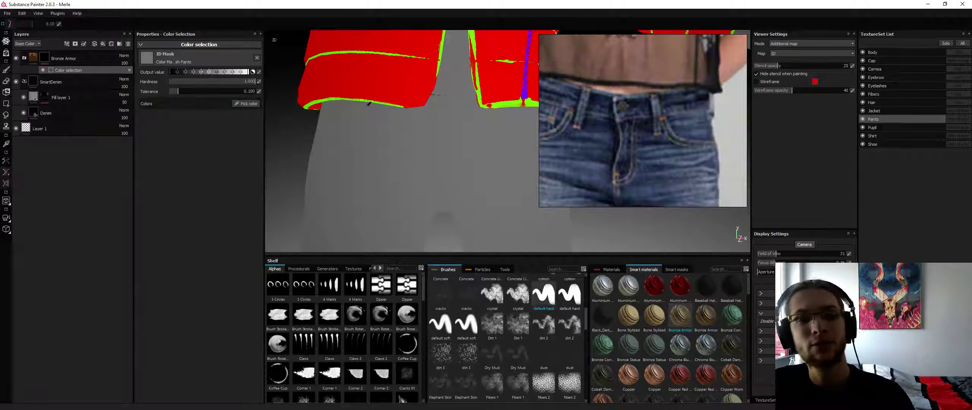
{"action": "left_click", "coordinate": [56, 60]}
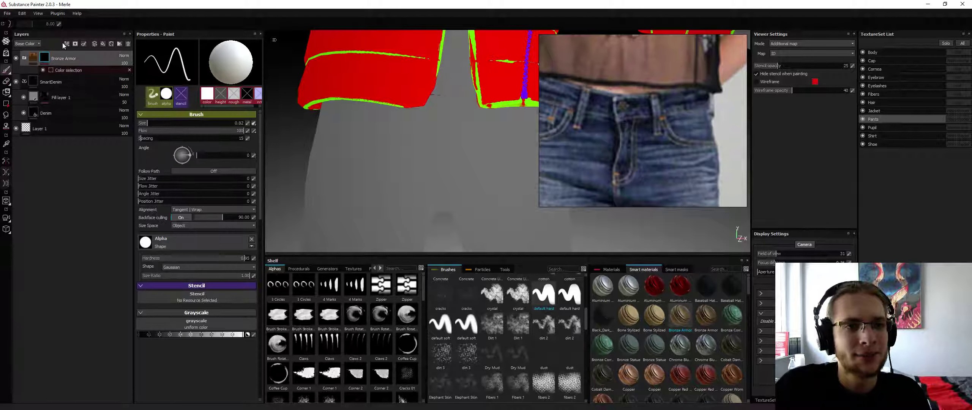
Inspect the trousers in the ID map view to check which color regions are available for masking.
{"action": "scroll", "coordinate": [433, 131], "scroll_direction": "down", "scroll_amount": 5}
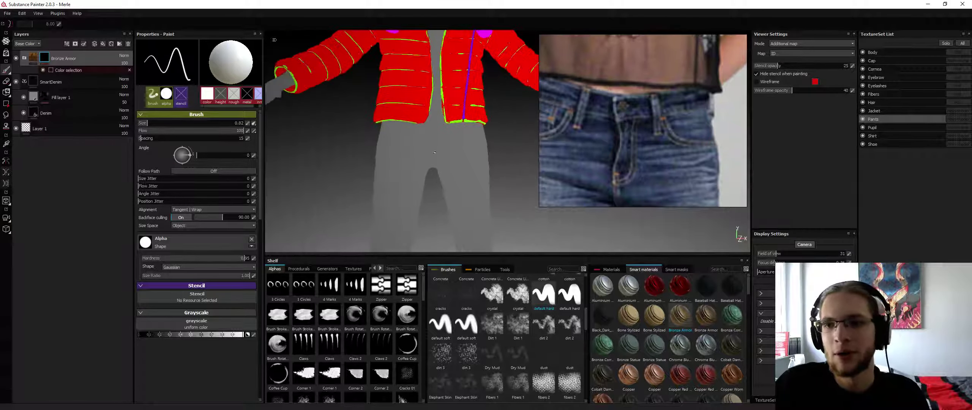
{"action": "middle_click_drag", "start_coordinate": [429, 135], "coordinate": [424, 148], "text": "alt"}
{"action": "scroll", "coordinate": [423, 149], "scroll_direction": "down", "scroll_amount": 3}
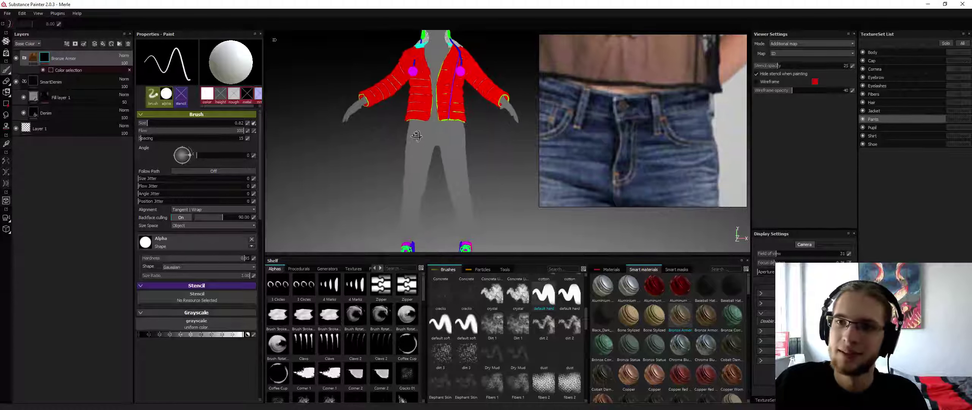
{"action": "left_click_drag", "start_coordinate": [425, 163], "coordinate": [425, 166], "text": "alt"}
{"action": "middle_click_drag", "start_coordinate": [425, 167], "coordinate": [422, 132], "text": "alt"}
{"action": "left_click_drag", "start_coordinate": [422, 132], "coordinate": [457, 128], "text": "alt"}
{"action": "scroll", "coordinate": [457, 128], "scroll_direction": "up", "scroll_amount": 5}
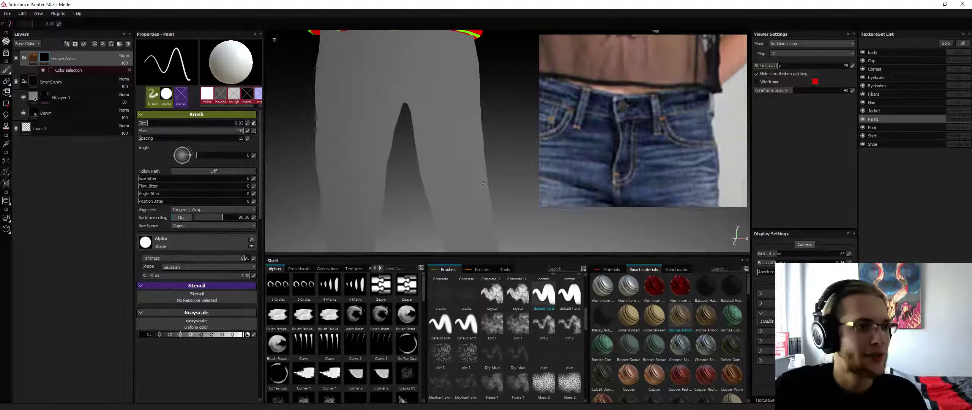